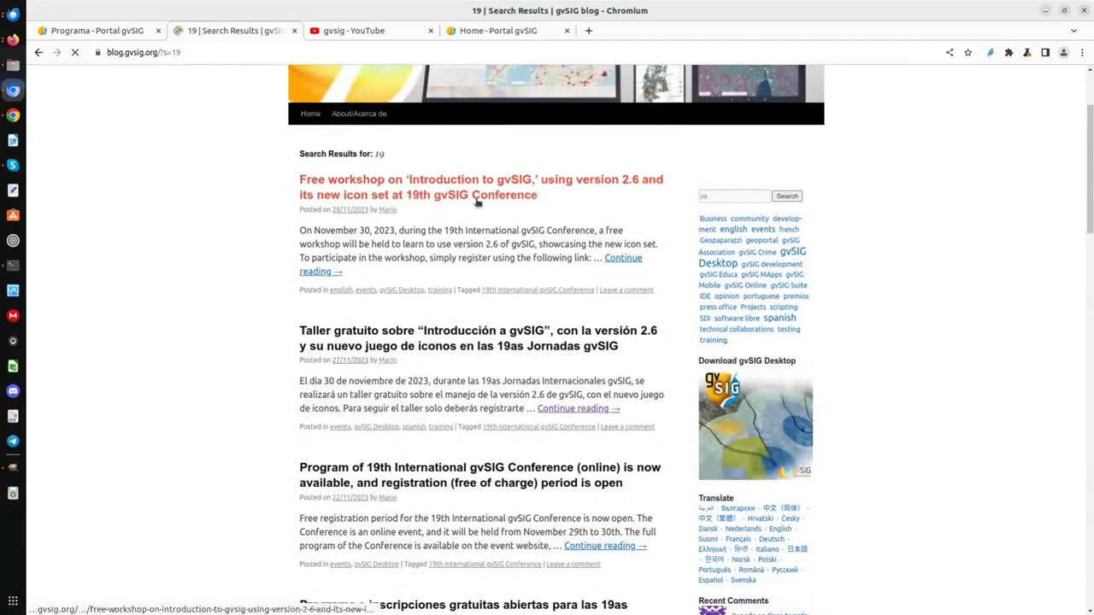
# Step: Open the blog post about the free 'Introduction to gvSIG' workshop and review its portable version 2.6 and workshop cartography download links
pyautogui.scroll(3, 359, 256)
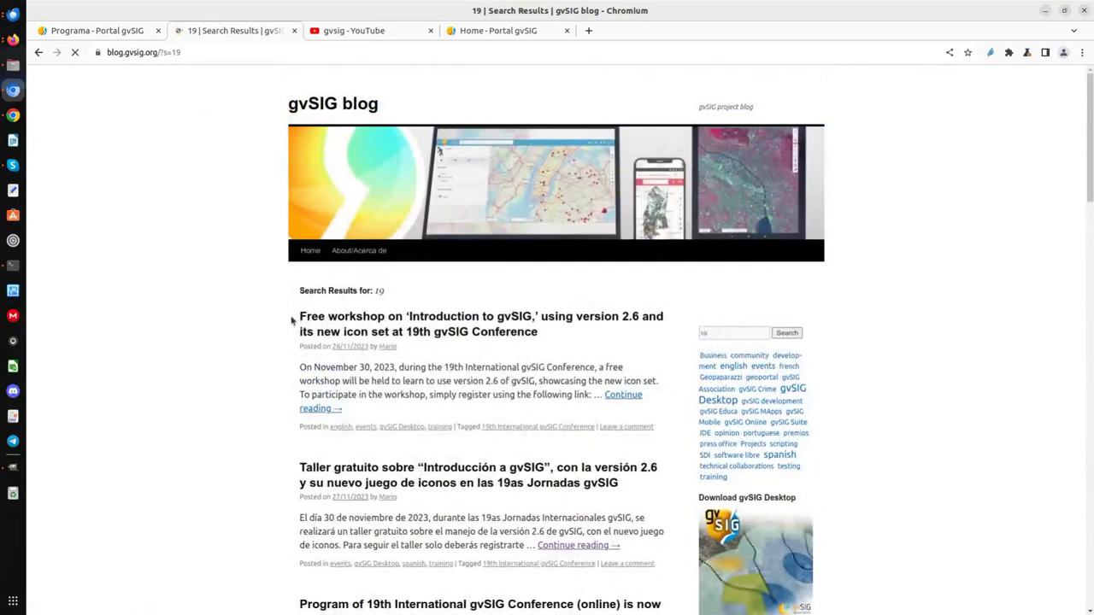
pyautogui.moveTo(298, 317); pyautogui.dragTo(643, 318)
pyautogui.click(502, 321)
pyautogui.scroll(-1, 430, 317)
pyautogui.scroll(-4, 430, 316)
pyautogui.scroll(-2, 432, 300)
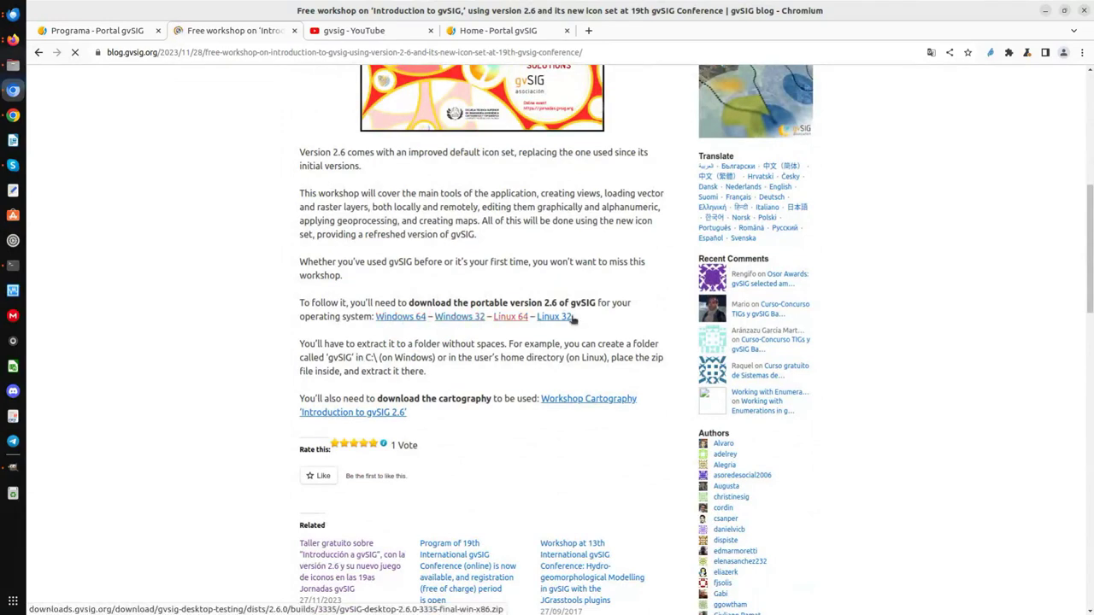
pyautogui.scroll(-1, 538, 346)
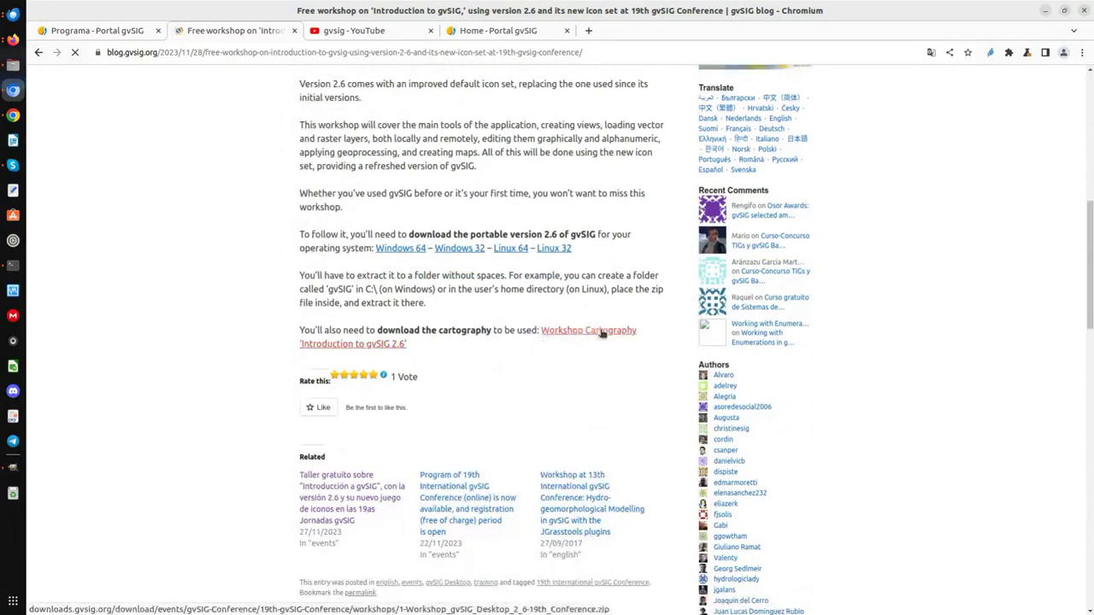
pyautogui.click(403, 344)
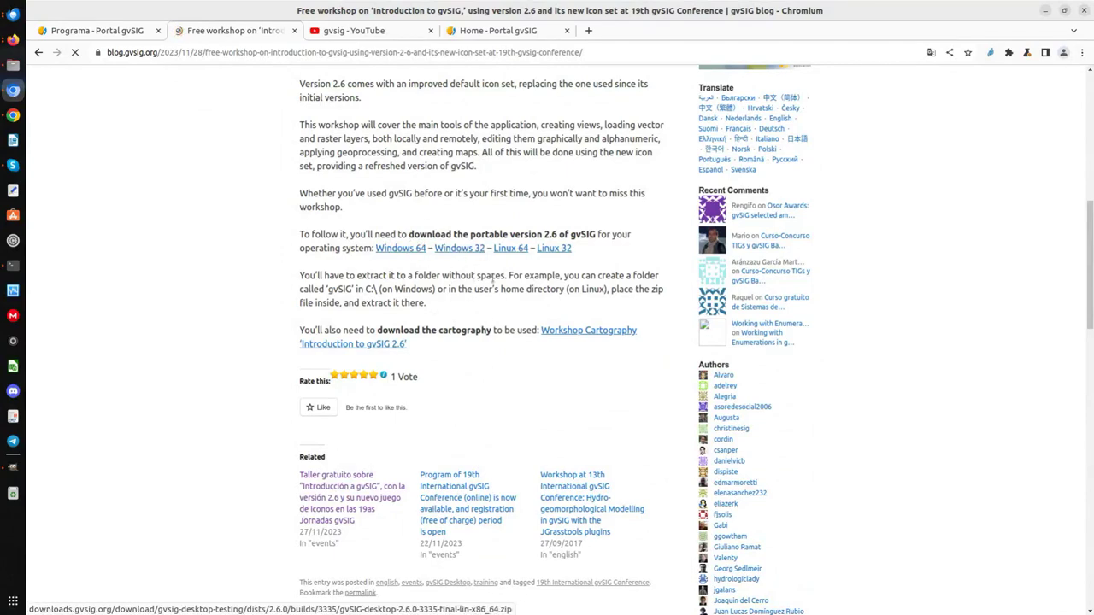
pyautogui.scroll(4, 478, 282)
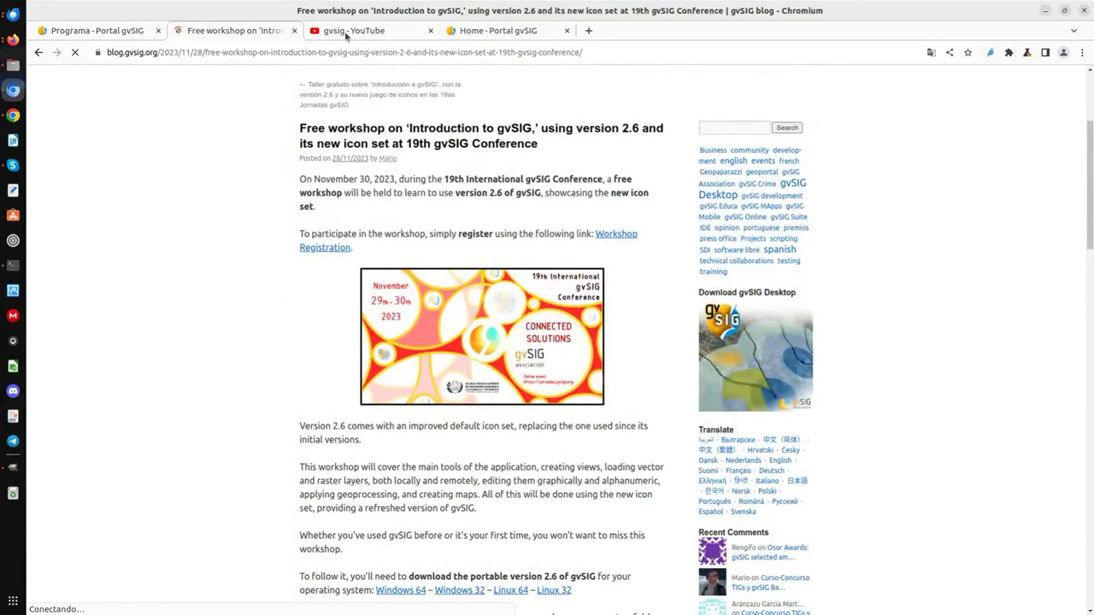
# Step: Open the gvSIG Desktop downloads page on the gvSIG portal and highlight the gvSIG 2.6 heading
pyautogui.click(476, 34)
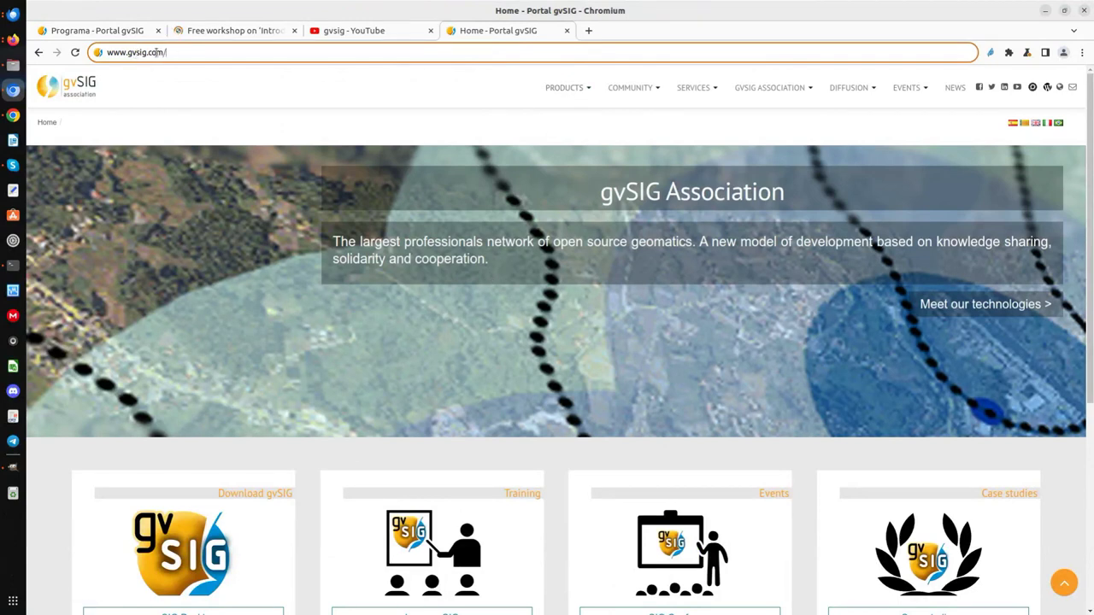
pyautogui.click(566, 87)
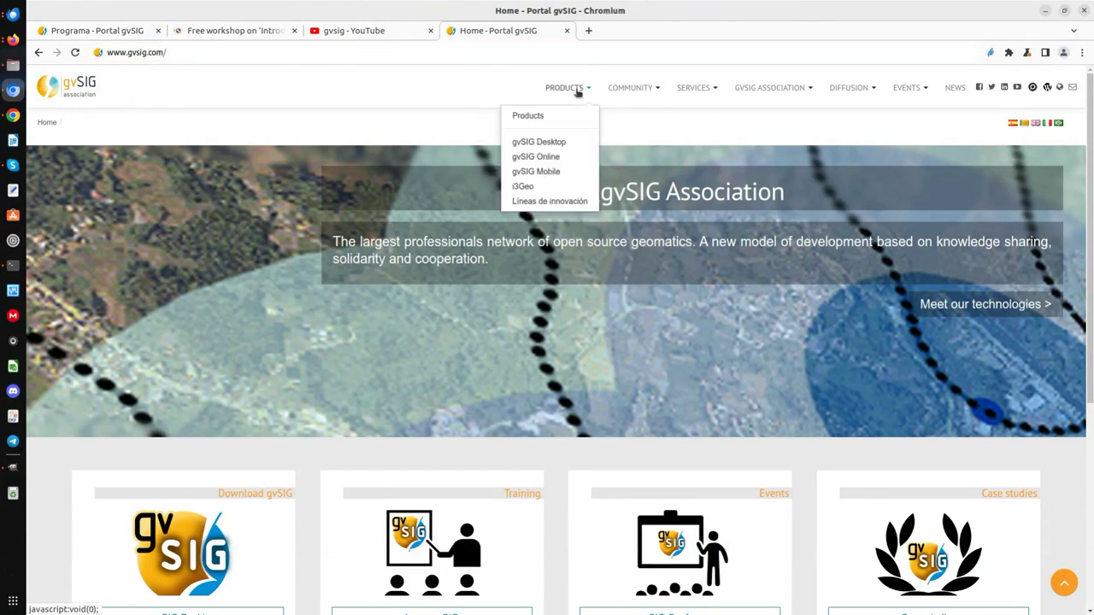
pyautogui.click(547, 142)
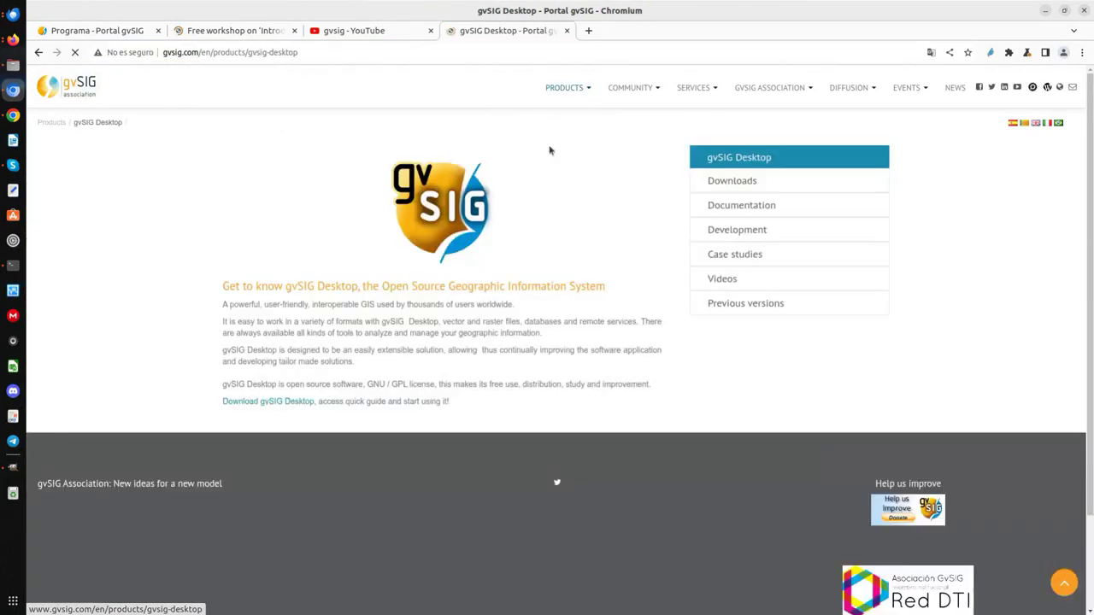
pyautogui.click(734, 183)
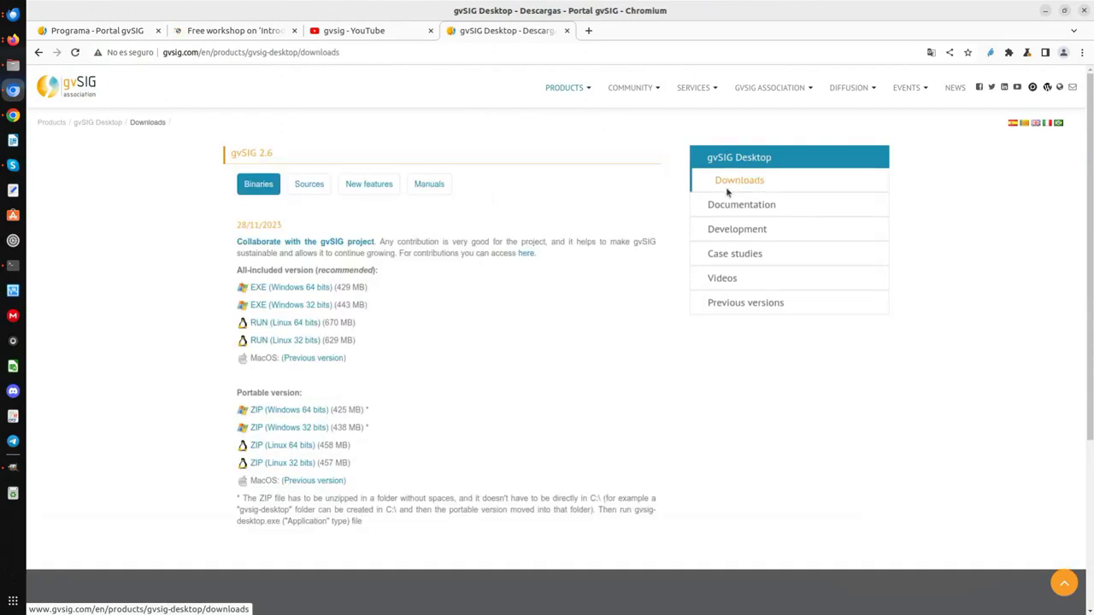
pyautogui.tripleClick(256, 152)
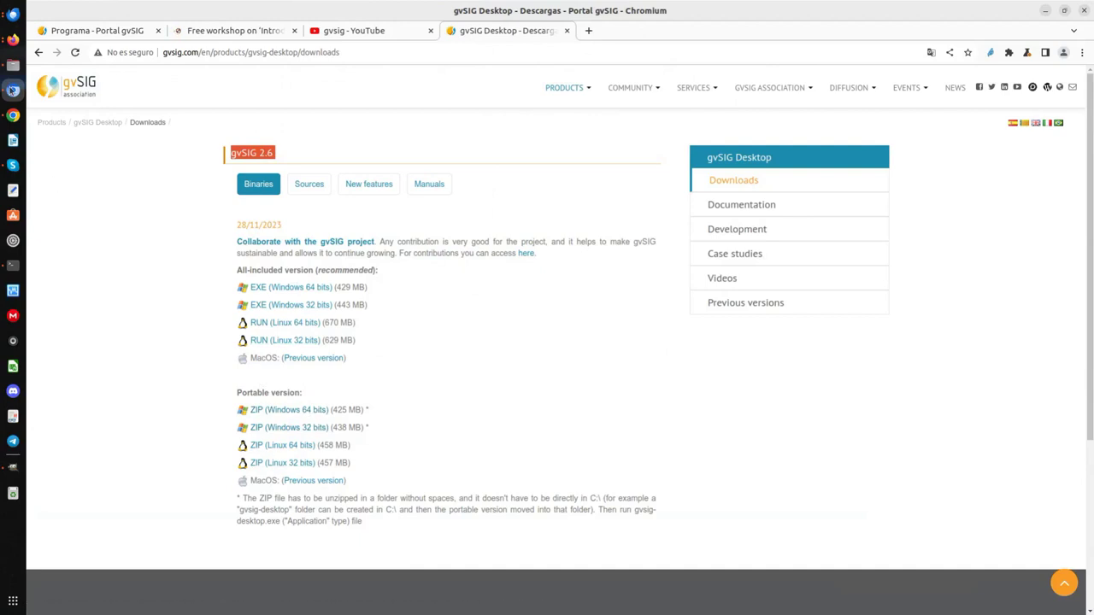
# Step: Switch to the file manager, open the gvSIG-desktop-2.6.0-3335-final-win-x86_64 folder and point out the gvsig-desktop files and gvSIG.sh
pyautogui.click(13, 70)
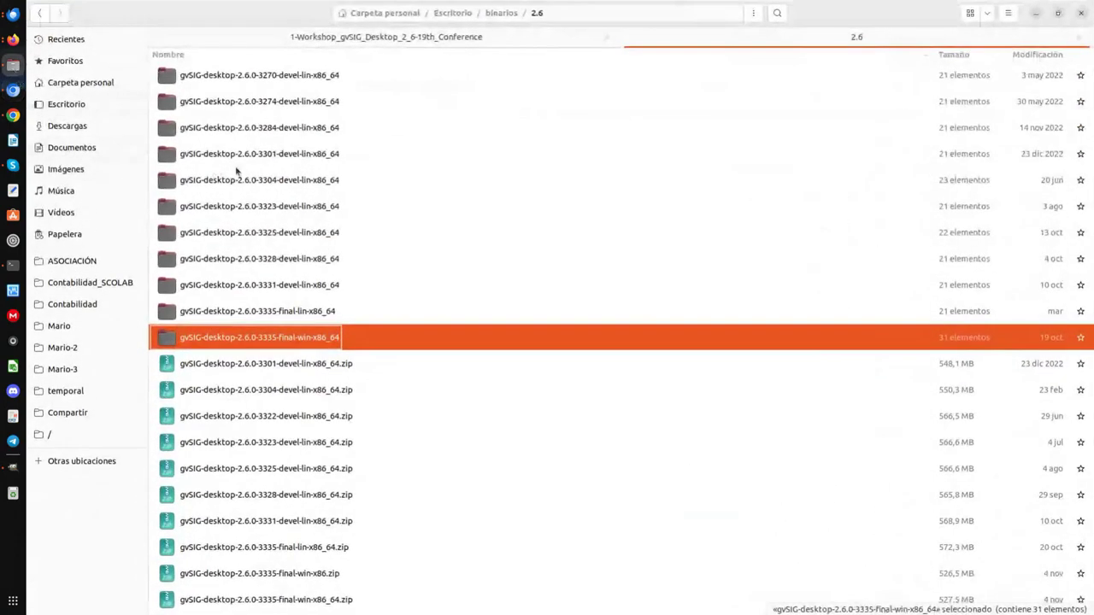
pyautogui.doubleClick(300, 333)
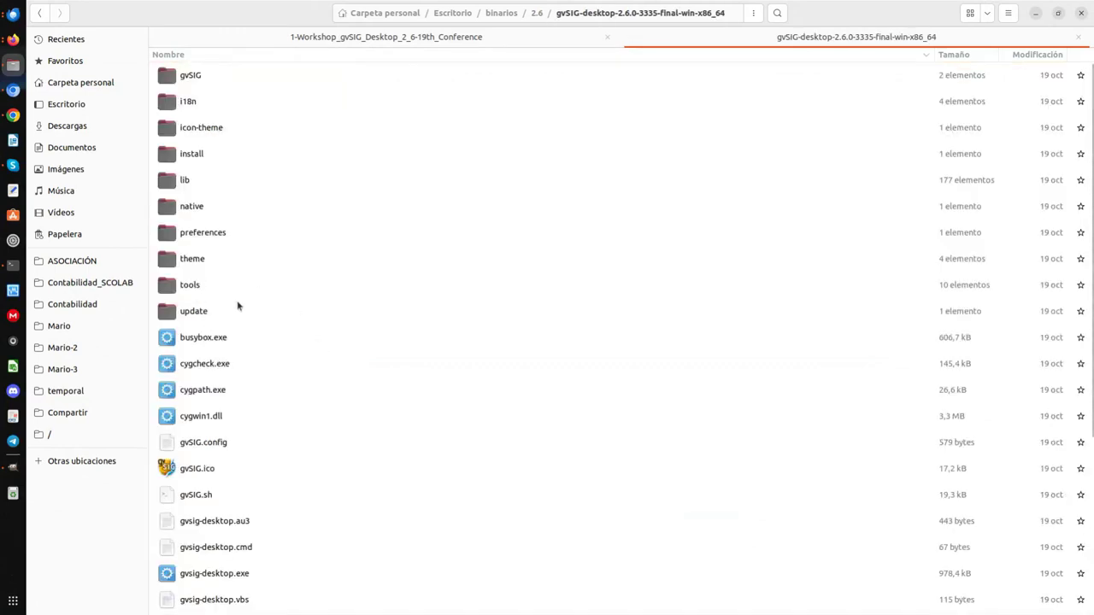
pyautogui.scroll(-4, 237, 305)
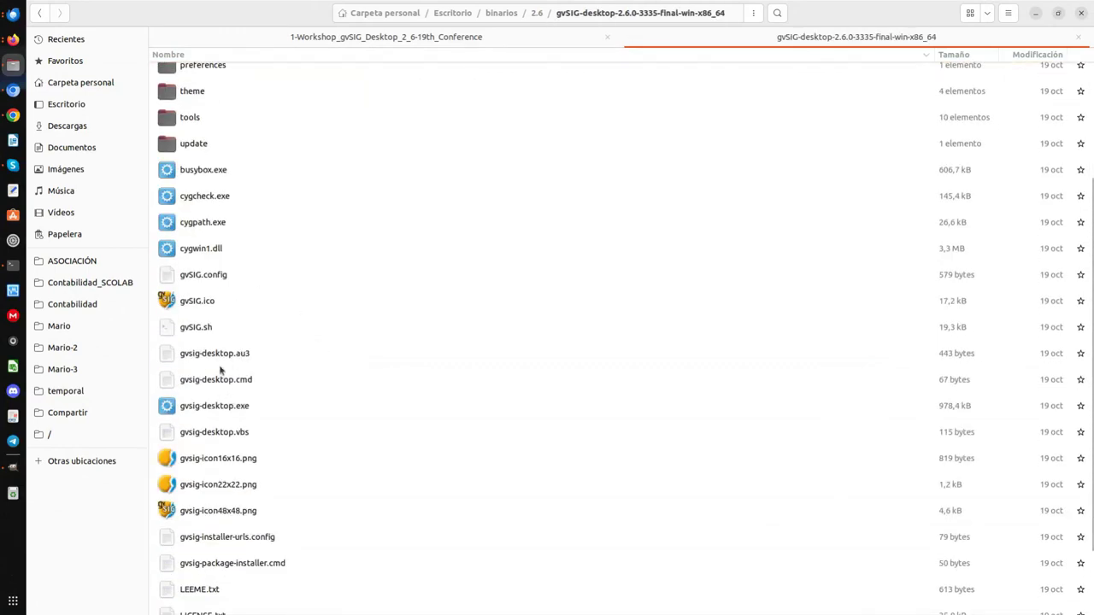
pyautogui.click(220, 355)
pyautogui.keyDown('shift'); pyautogui.click(221, 434); pyautogui.keyUp('shift')
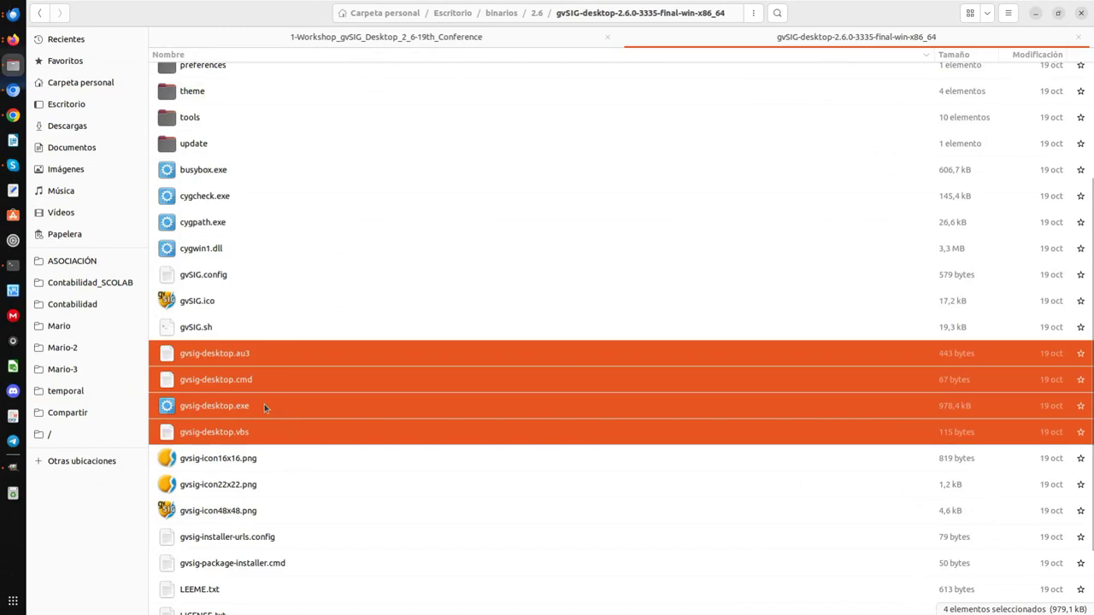
pyautogui.click(188, 330)
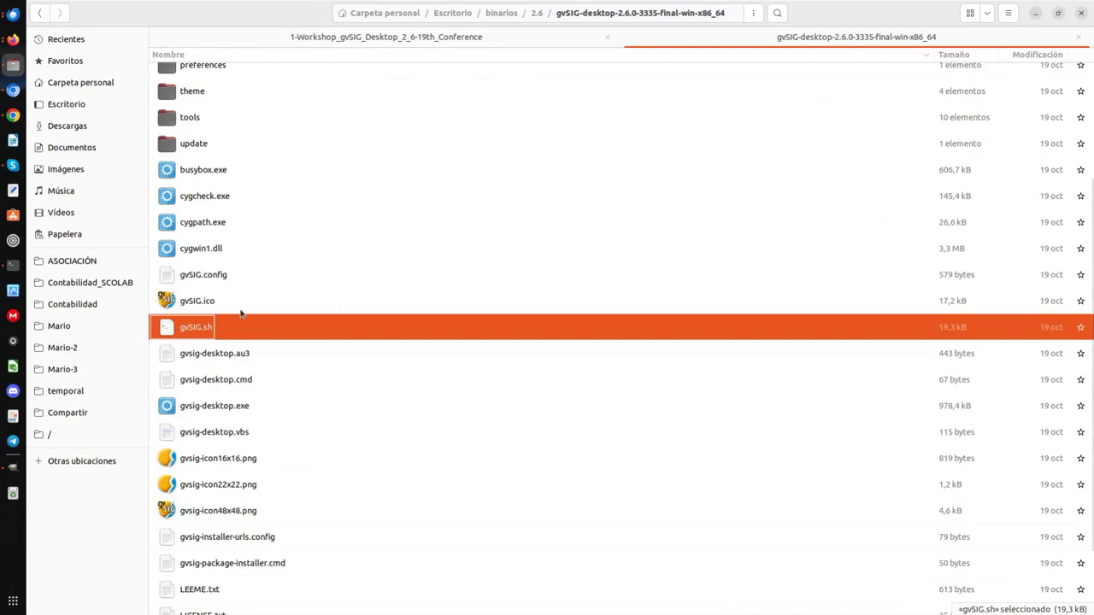
# Step: Switch to the terminal to start gvSIG 2.6, and view the grouped area, distance and angle query tools
pyautogui.click(13, 265)
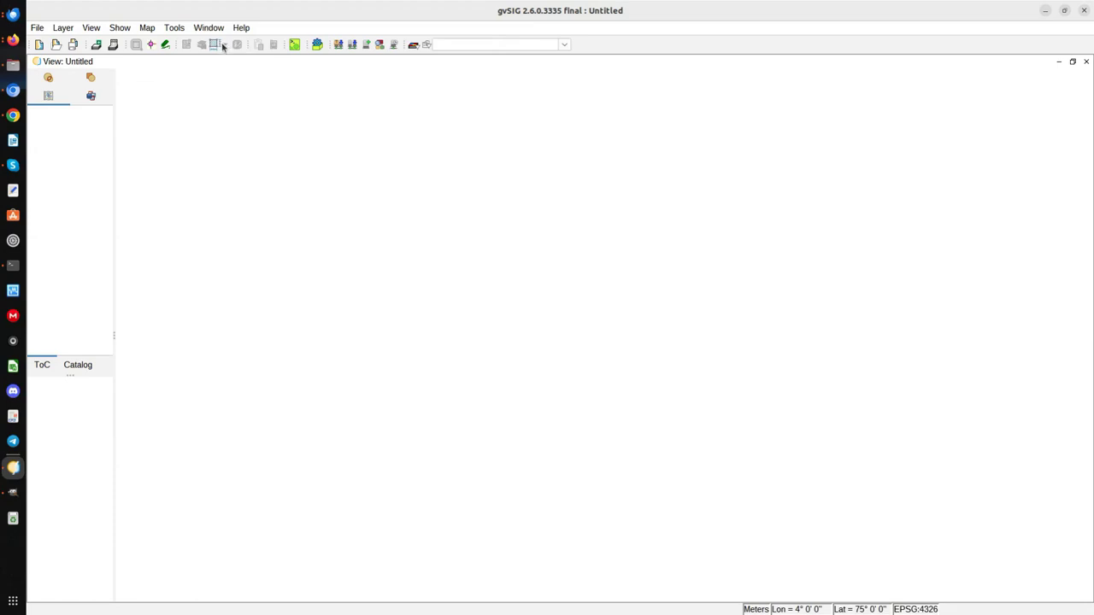
pyautogui.click(223, 47)
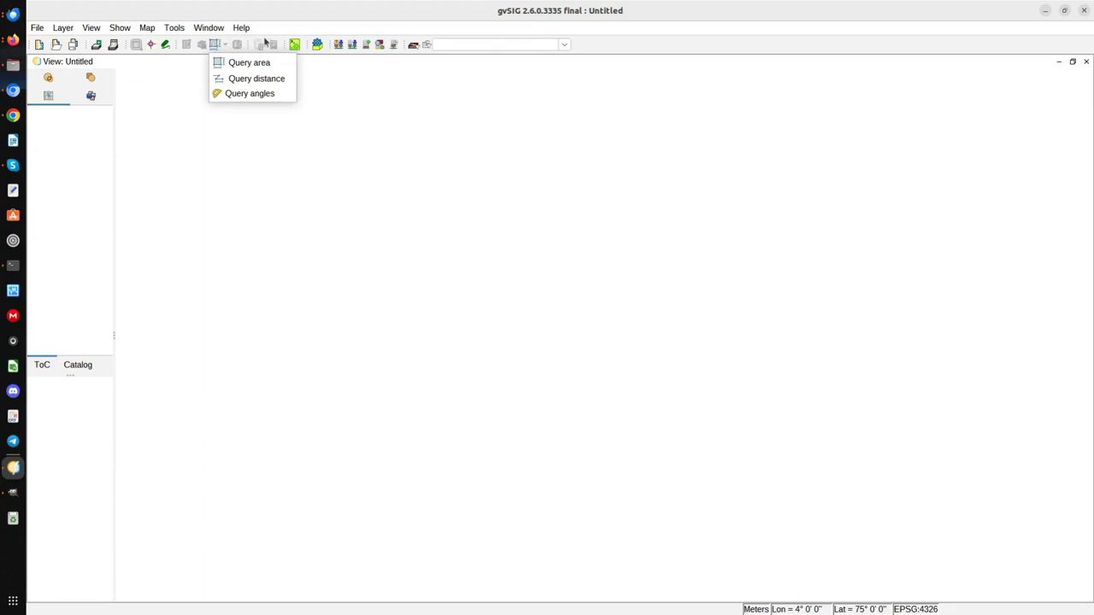
pyautogui.click(212, 45)
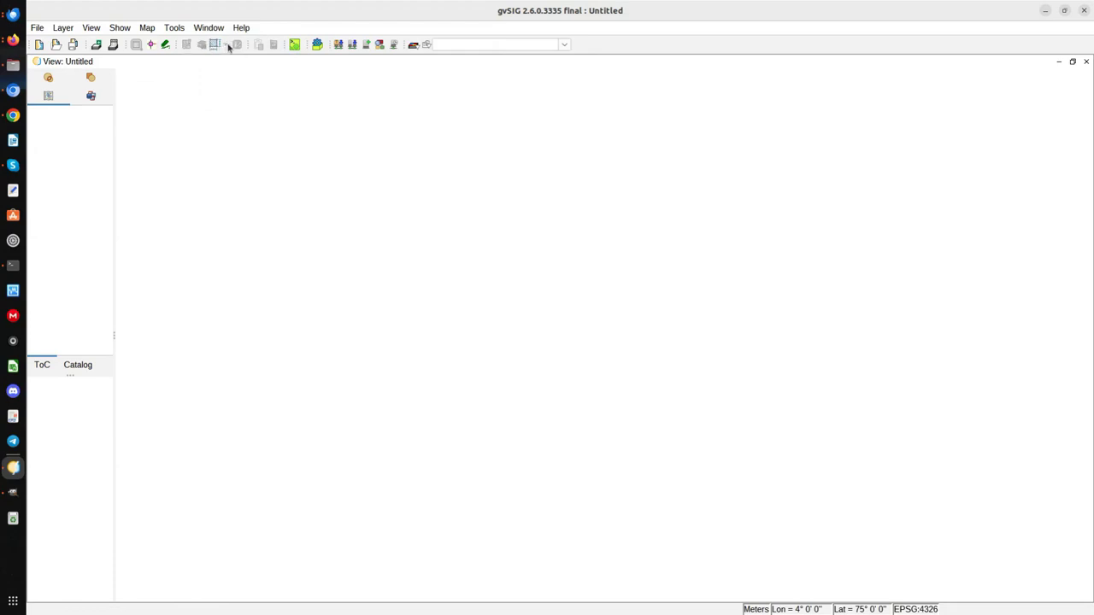
pyautogui.click(220, 46)
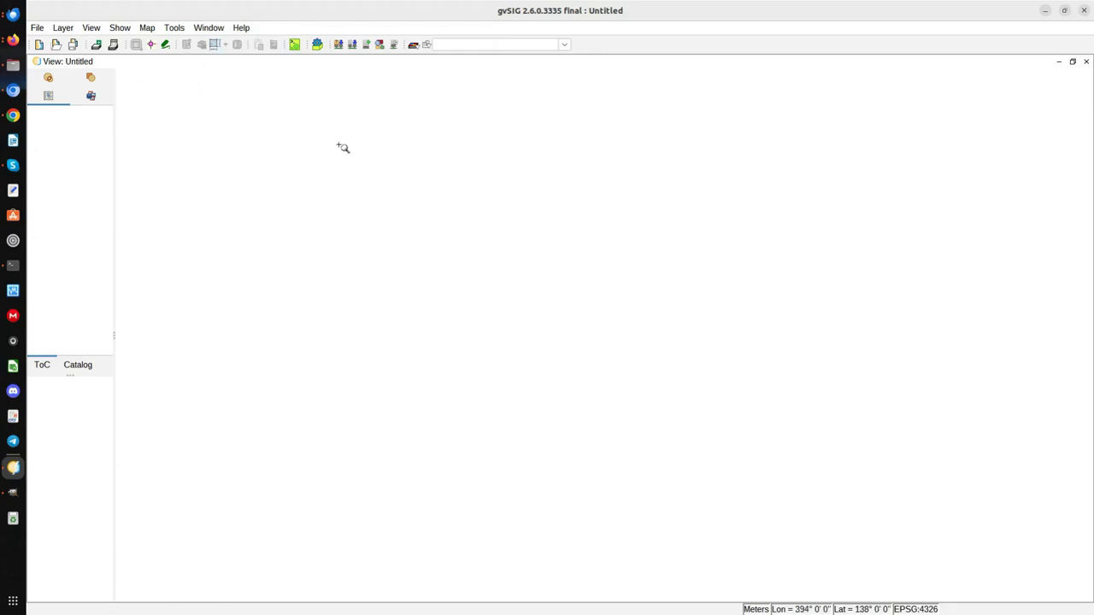
# Step: Switch to the file manager, examine the London, Traffic_signs and USA folders in the workshop folder, and return to gvSIG
pyautogui.click(13, 67)
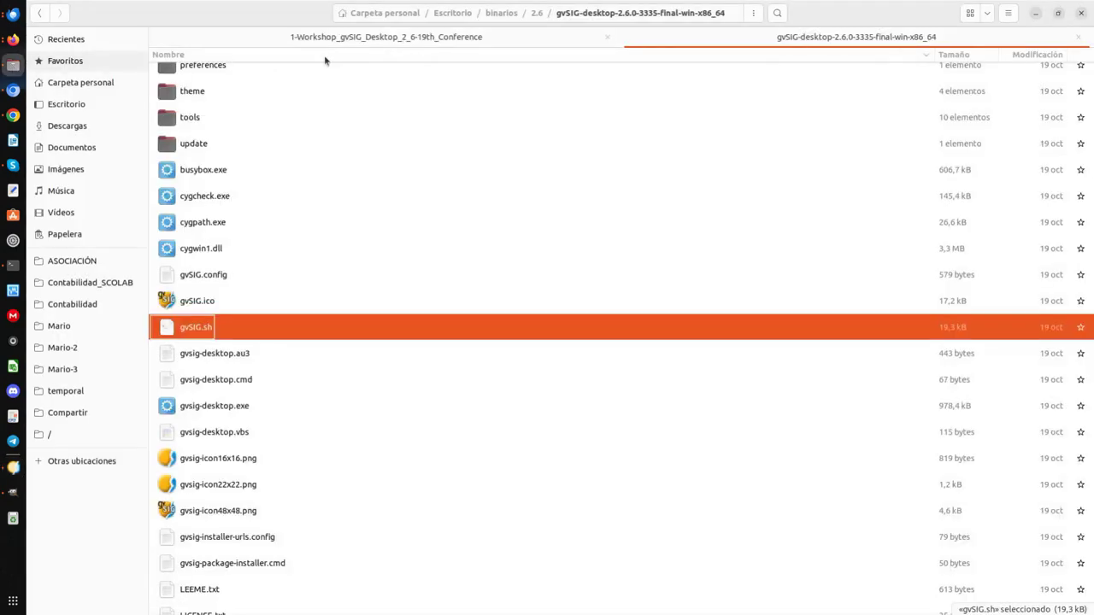
pyautogui.click(433, 39)
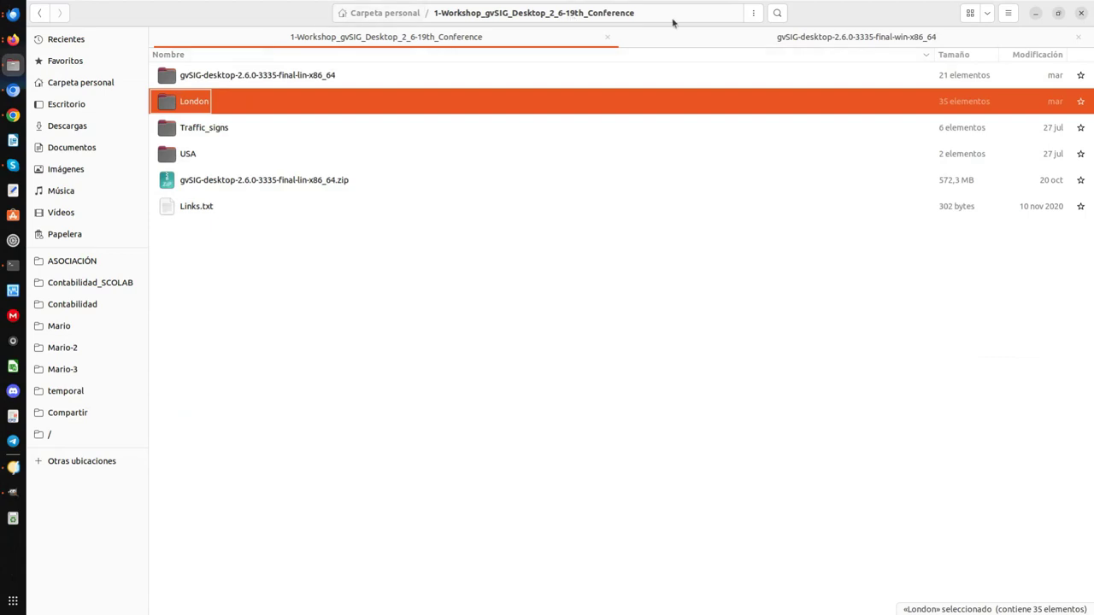
pyautogui.click(202, 129)
pyautogui.click(186, 154)
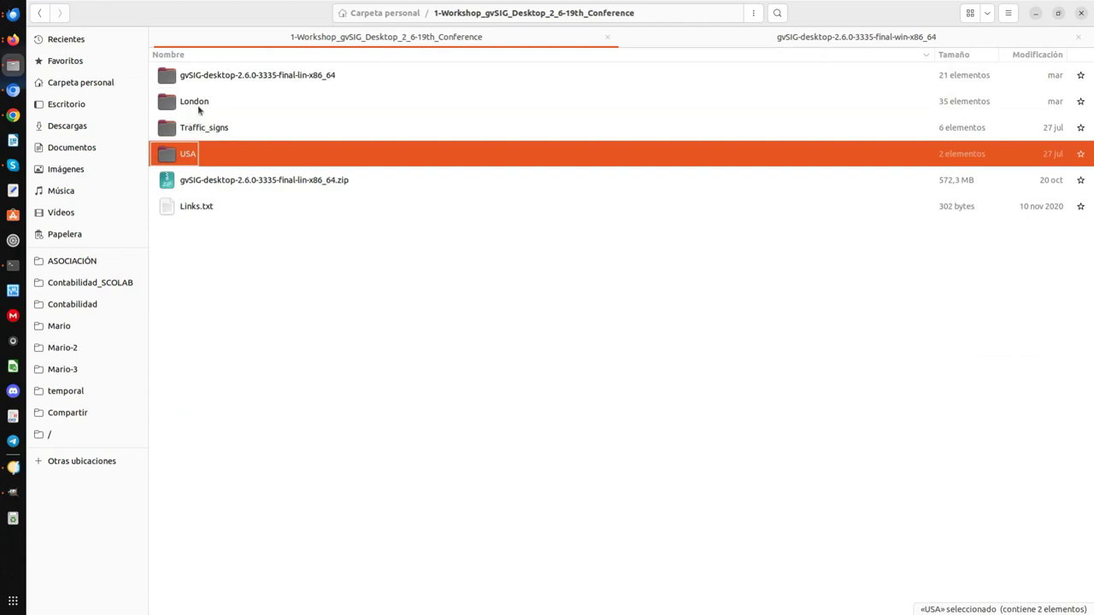
pyautogui.click(1035, 18)
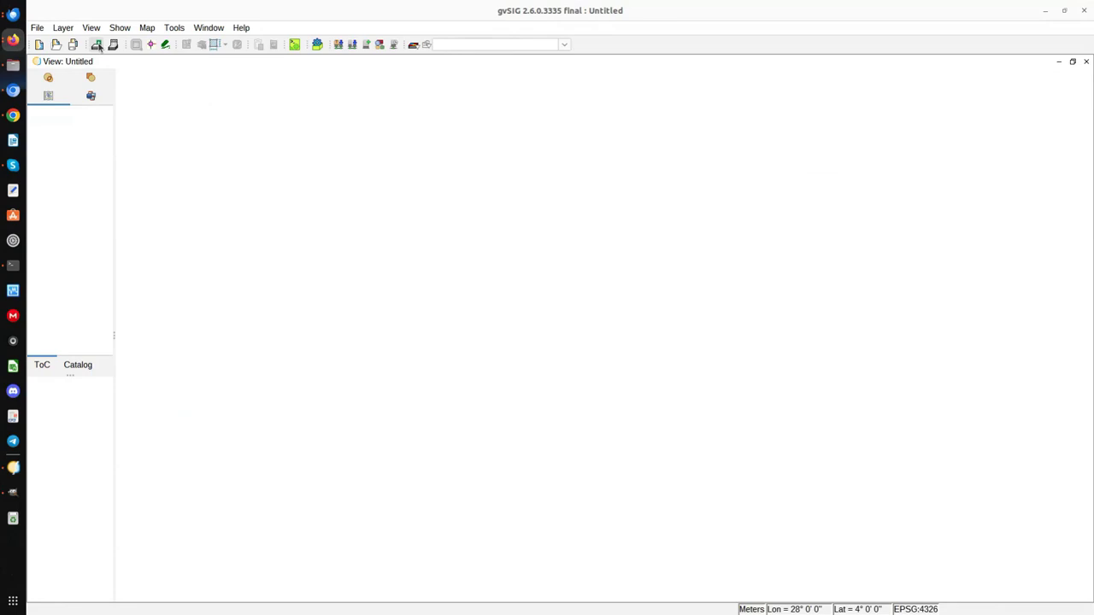
# Step: Start adding a file layer and browse to the London folder inside 1-Workshop_gvSIG_Desktop_2_6-19th_Conference
pyautogui.click(106, 19)
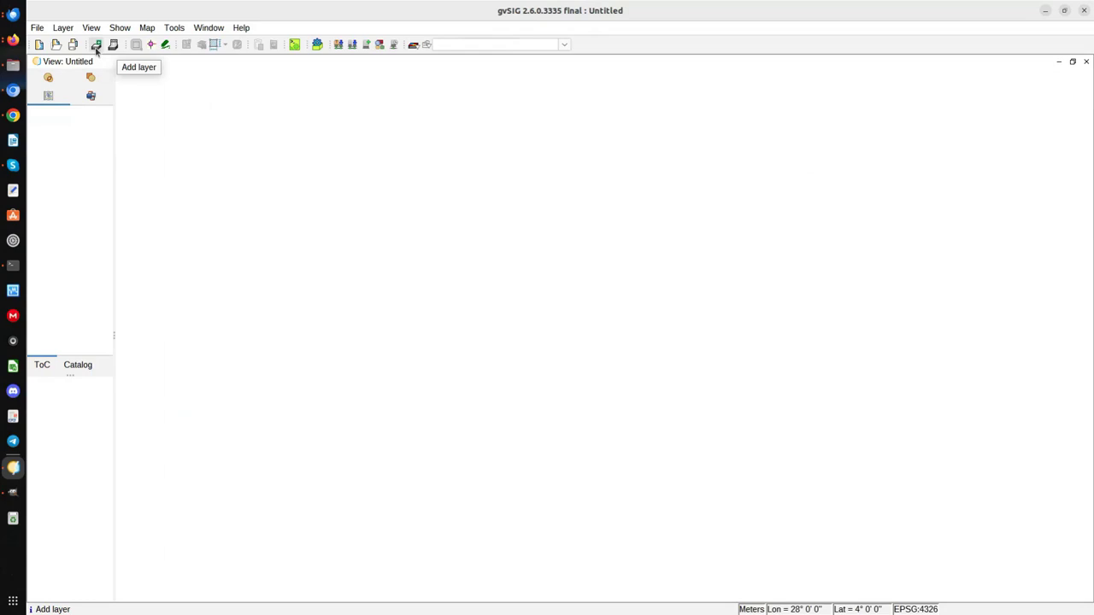
pyautogui.click(95, 47)
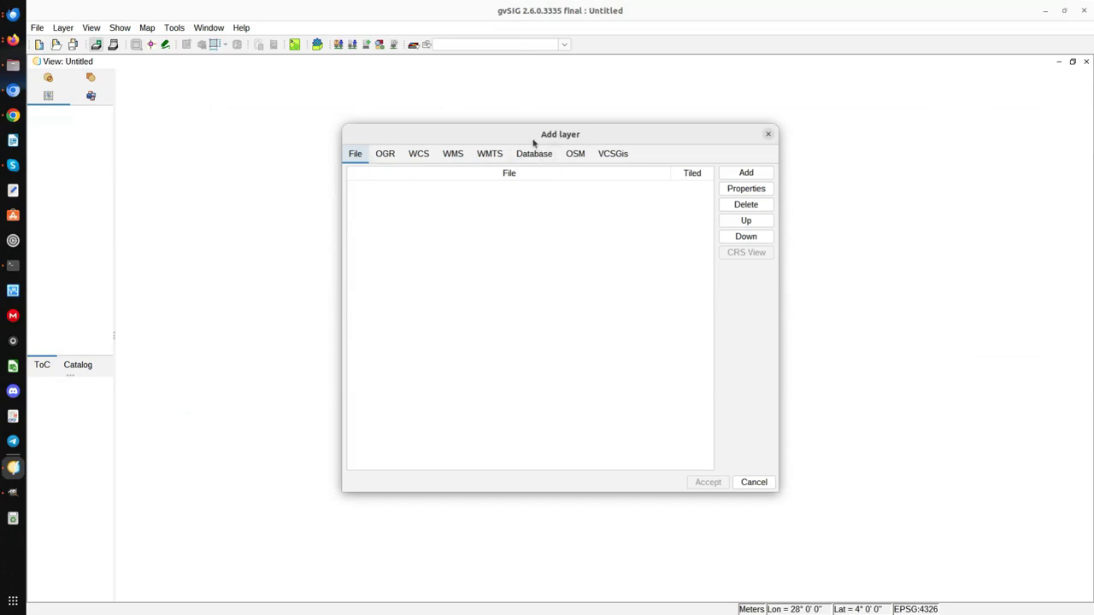
pyautogui.click(355, 155)
pyautogui.click(746, 177)
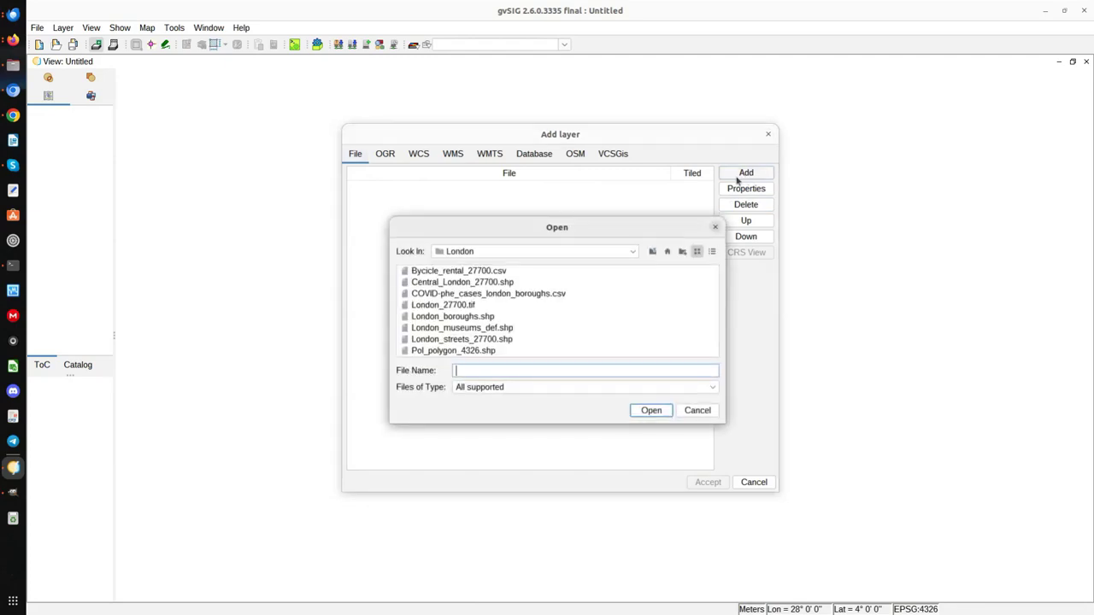
pyautogui.click(564, 252)
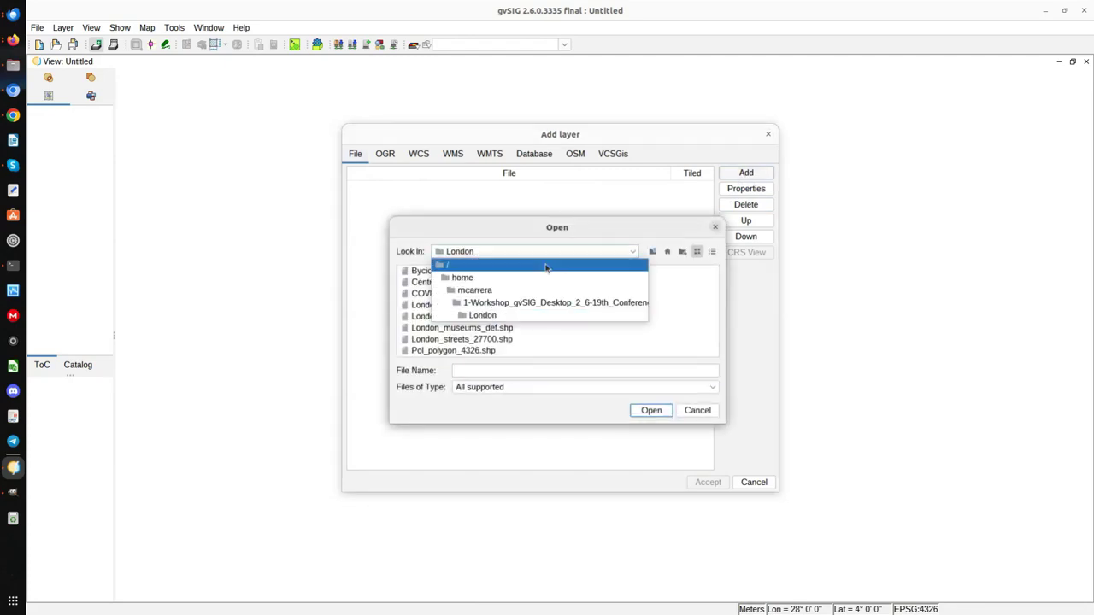
pyautogui.click(488, 305)
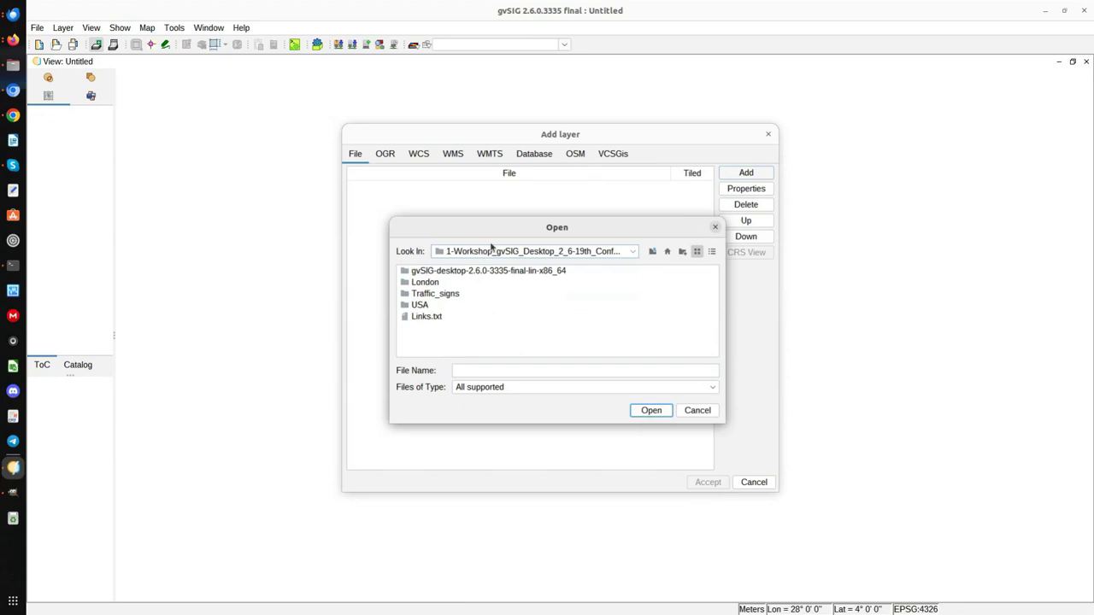
pyautogui.doubleClick(421, 286)
pyautogui.click(421, 283)
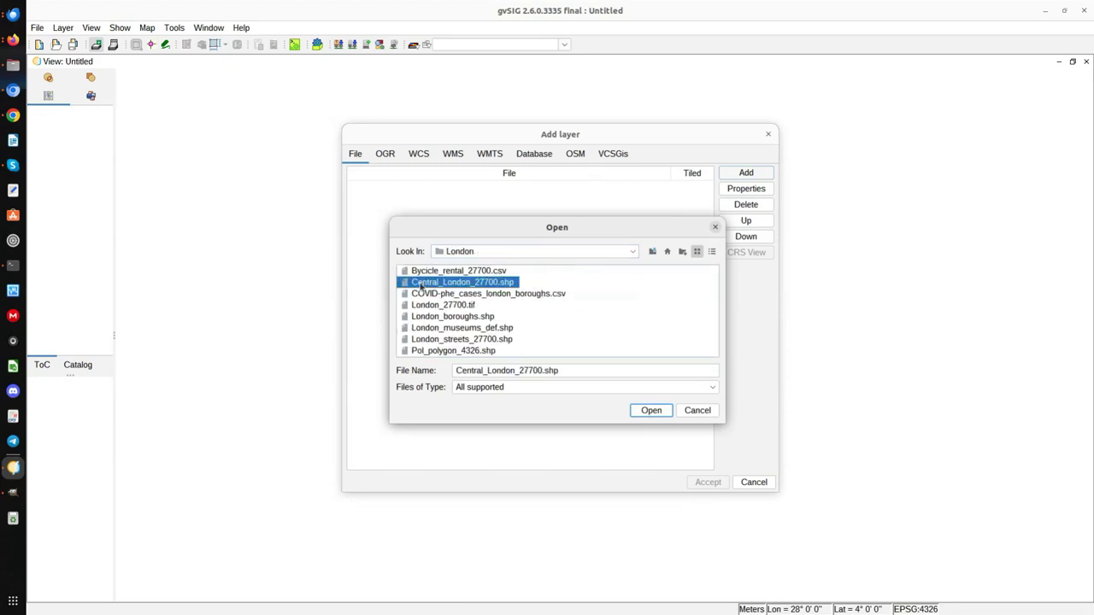
# Step: Add London_boroughs.shp to the view, applying the layer's EPSG:27700 reference system to the view
pyautogui.click(462, 318)
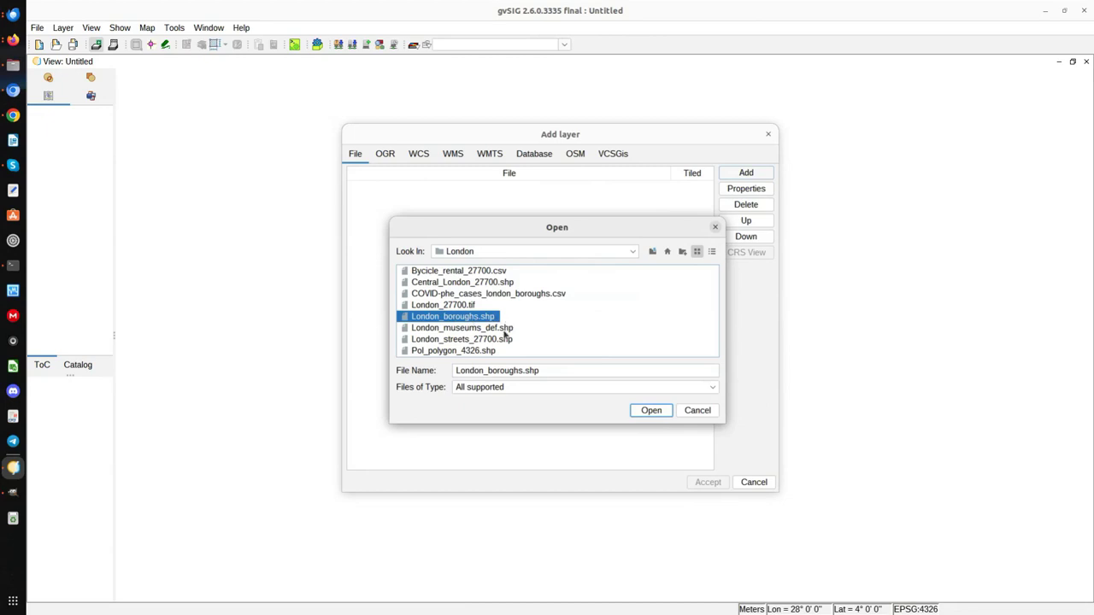
pyautogui.click(653, 410)
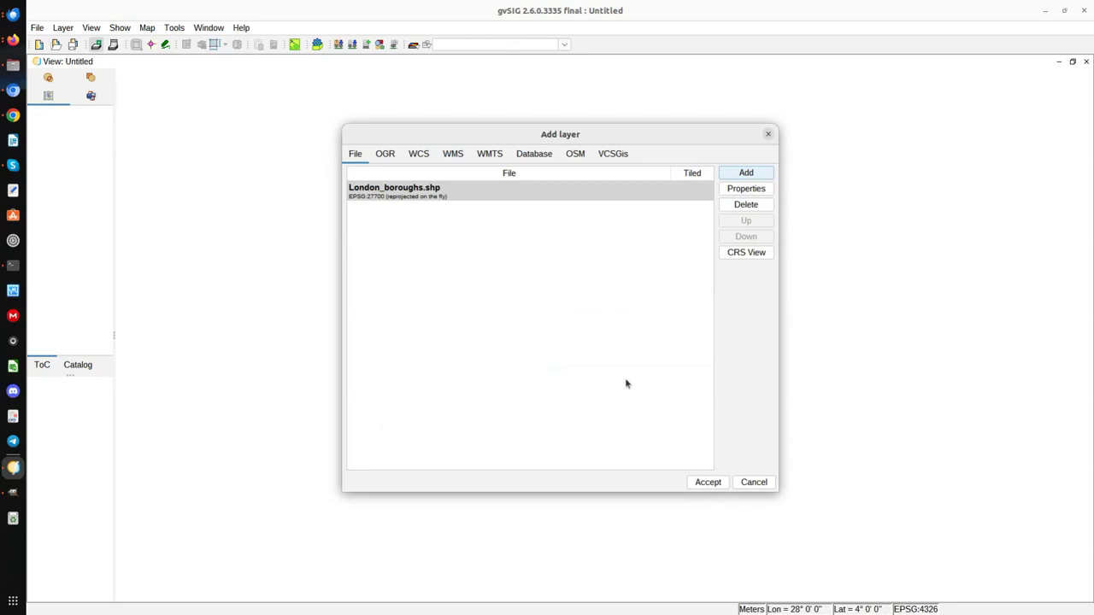
pyautogui.click(746, 255)
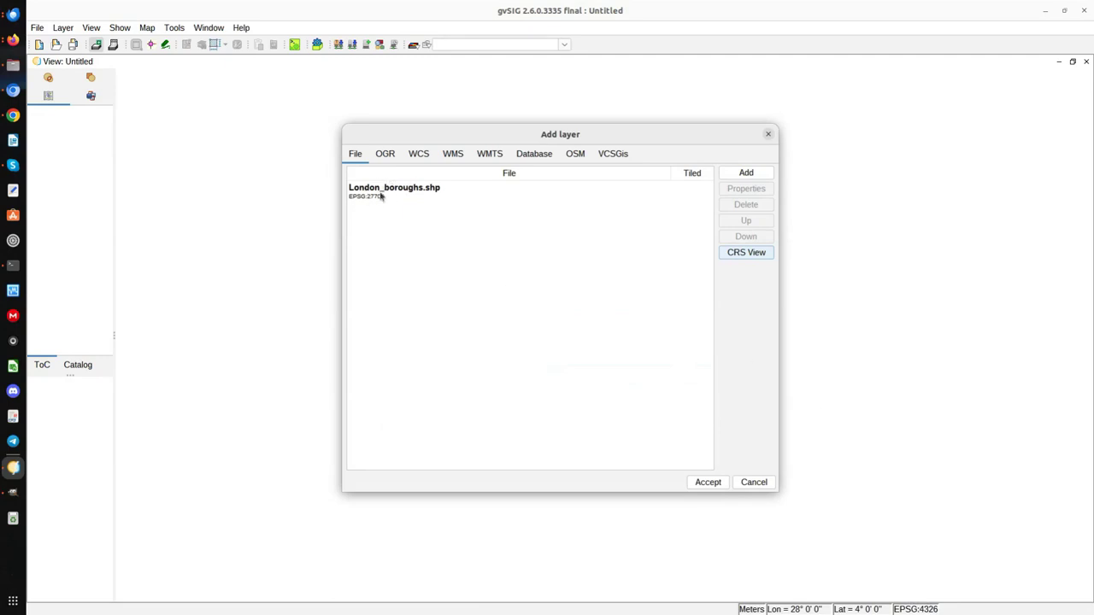
pyautogui.click(709, 482)
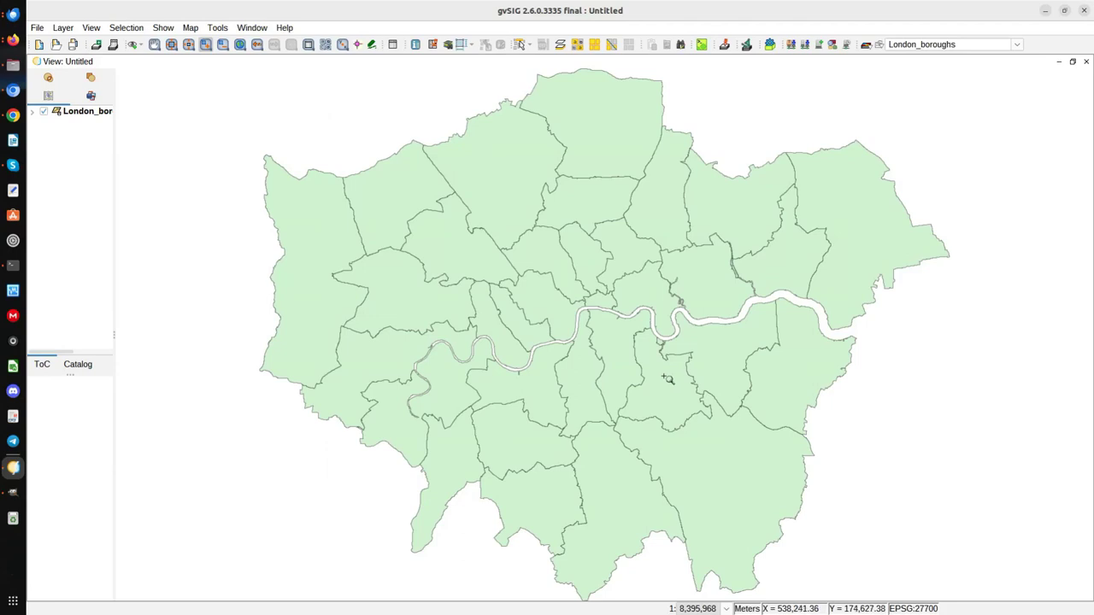
pyautogui.rightClick(78, 116)
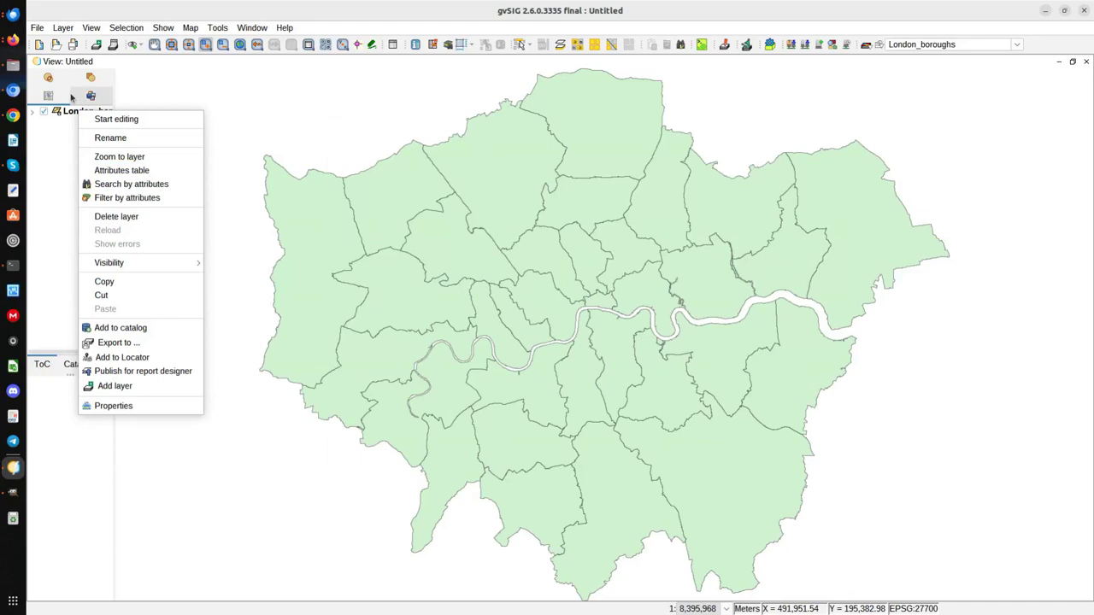
pyautogui.press('Escape')
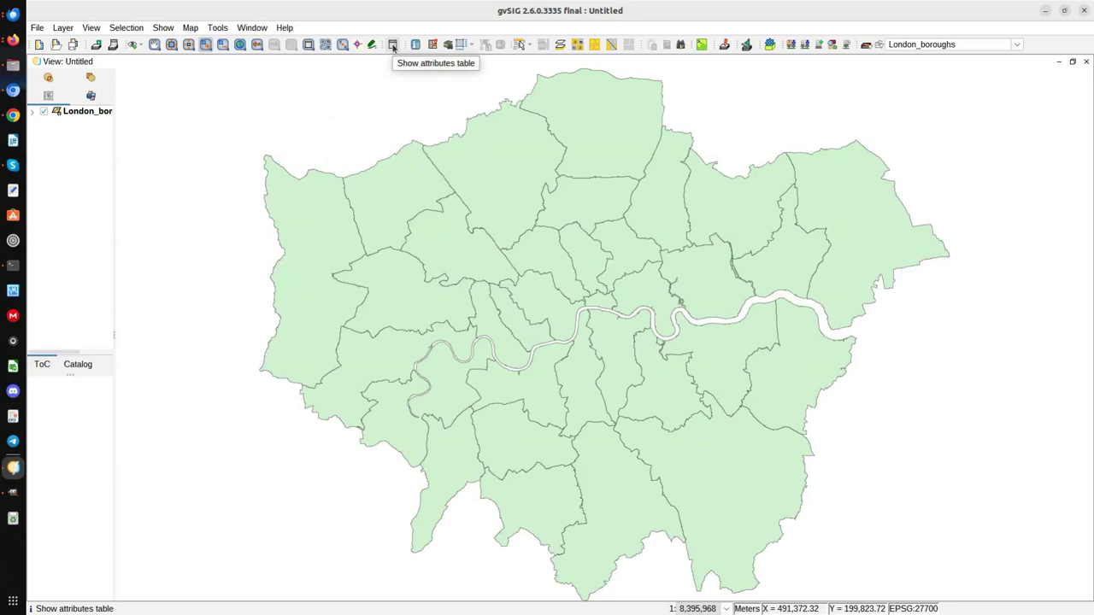
# Step: Open the London_boroughs attributes table and select the consecutive records from Enfield to Tower Hamlets
pyautogui.click(392, 46)
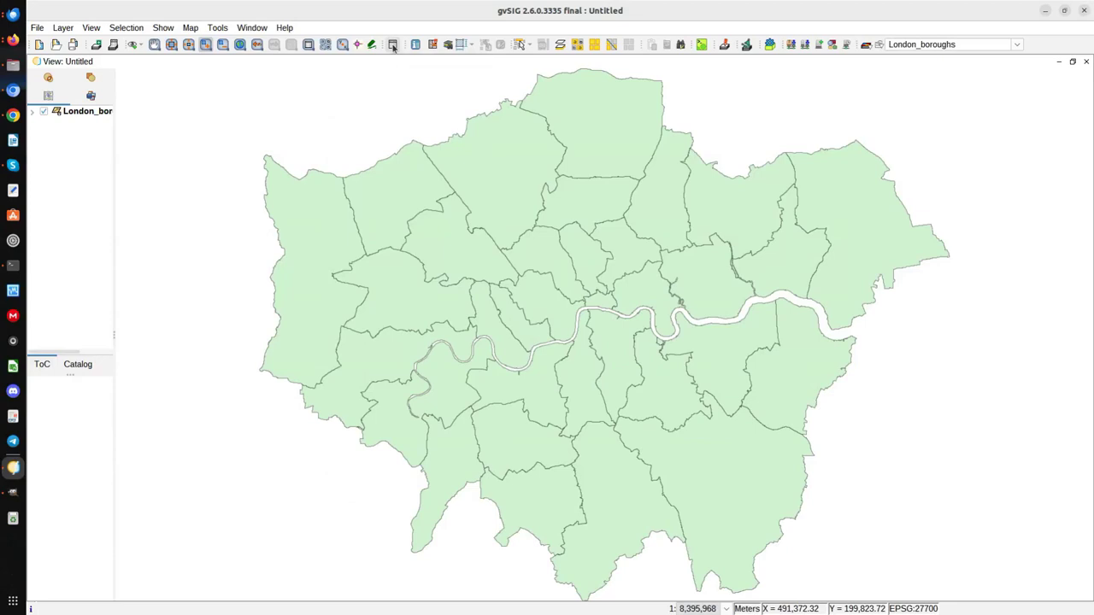
pyautogui.scroll(-3, 166, 128)
pyautogui.scroll(3, 166, 129)
pyautogui.moveTo(87, 78); pyautogui.dragTo(151, 77)
pyautogui.scroll(-4, 75, 135)
pyautogui.moveTo(68, 126); pyautogui.dragTo(69, 251)
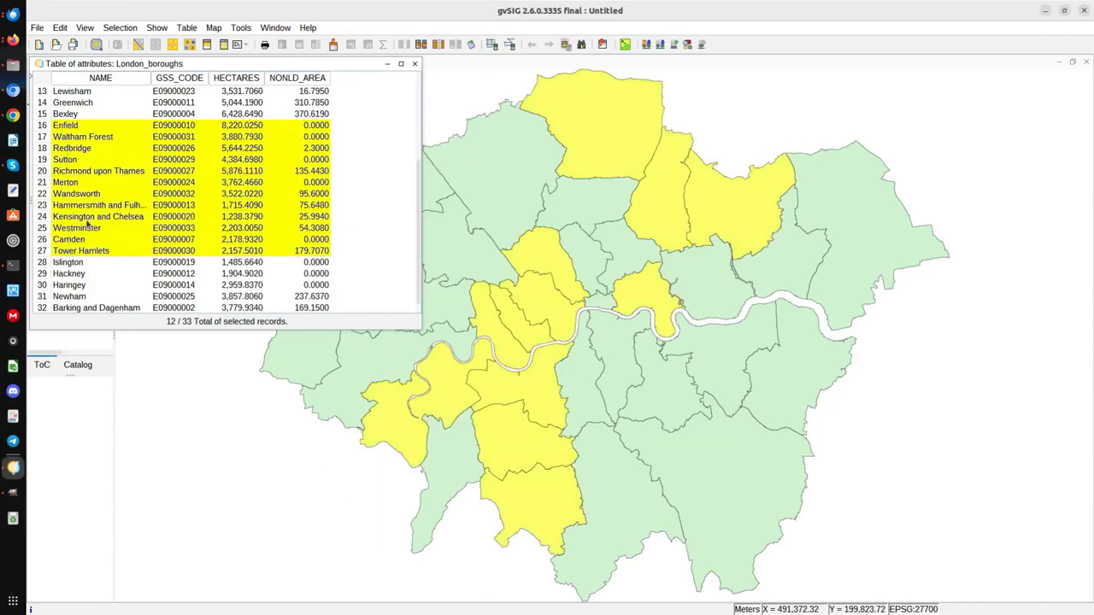
# Step: Replace the table selection with the Sutton, Wandsworth, Kensington and Chelsea, and Tower Hamlets records
pyautogui.click(75, 137)
pyautogui.click(75, 159)
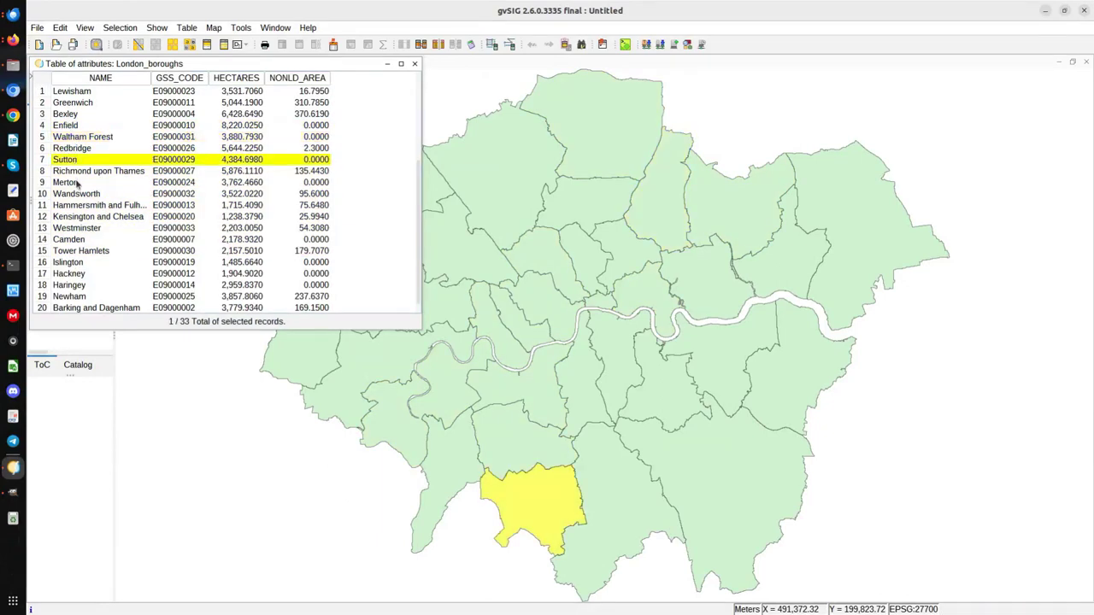
pyautogui.keyDown('ctrl'); pyautogui.click(77, 193); pyautogui.keyUp('ctrl')
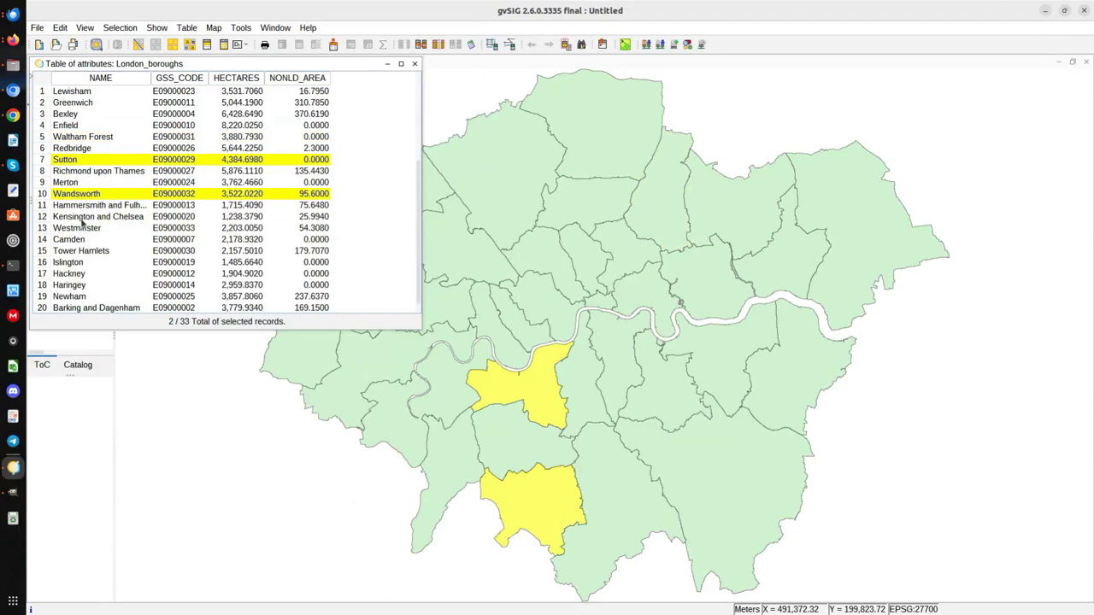
pyautogui.keyDown('ctrl'); pyautogui.click(83, 217); pyautogui.keyUp('ctrl')
pyautogui.keyDown('ctrl'); pyautogui.click(76, 250); pyautogui.keyUp('ctrl')
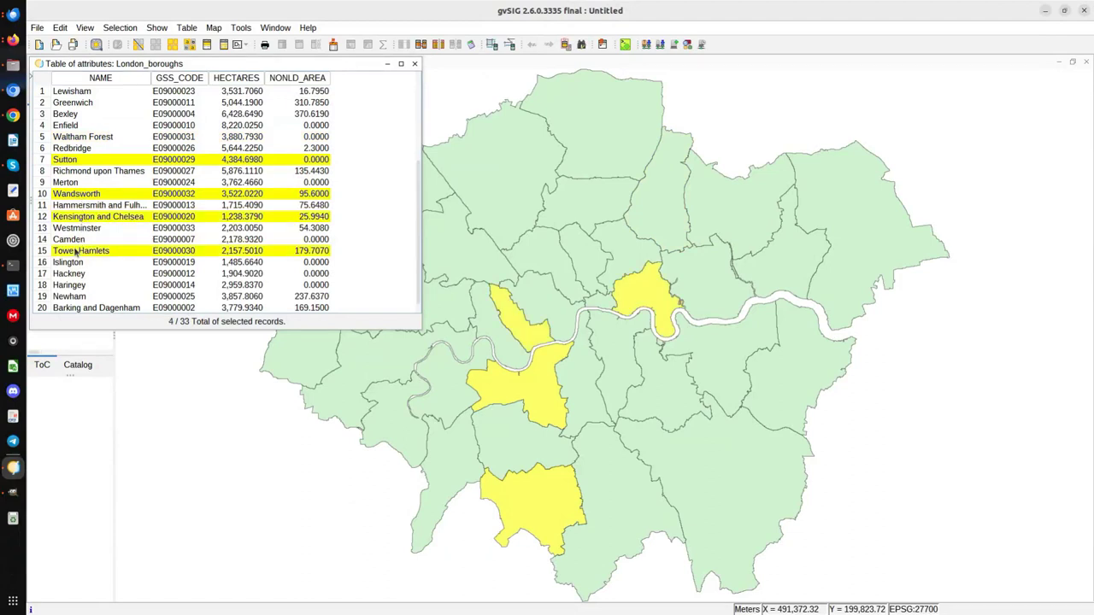
# Step: Add Waltham Forest to the selection, and remove Sutton, Waltham Forest and Wandsworth from it
pyautogui.keyDown('ctrl'); pyautogui.click(71, 140); pyautogui.keyUp('ctrl')
pyautogui.keyDown('ctrl'); pyautogui.click(72, 160); pyautogui.keyUp('ctrl')
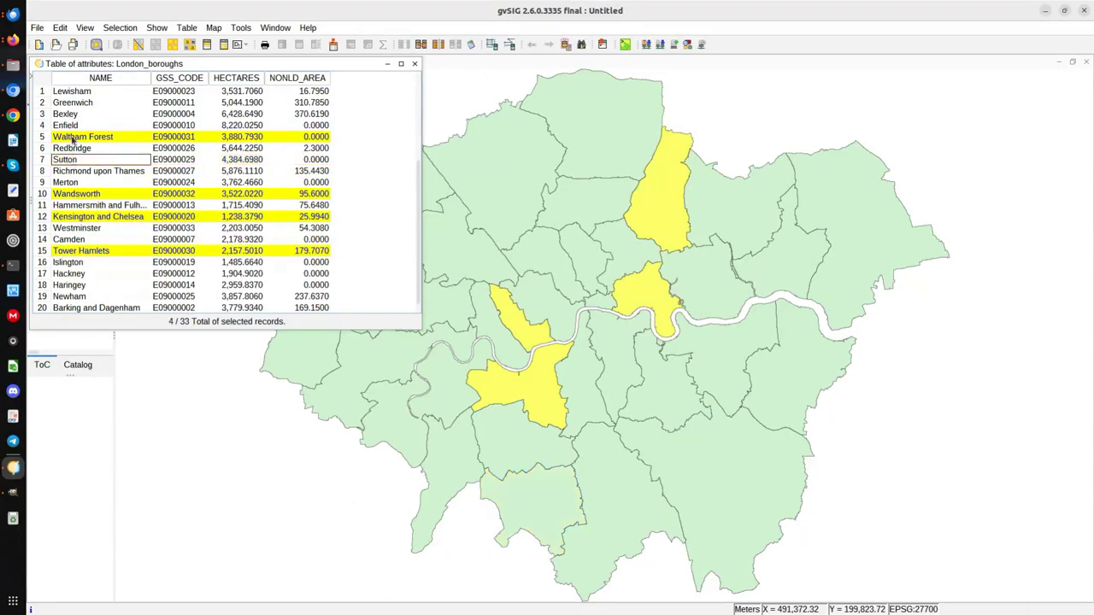
pyautogui.keyDown('ctrl'); pyautogui.click(74, 138); pyautogui.keyUp('ctrl')
pyautogui.keyDown('ctrl'); pyautogui.click(79, 196); pyautogui.keyUp('ctrl')
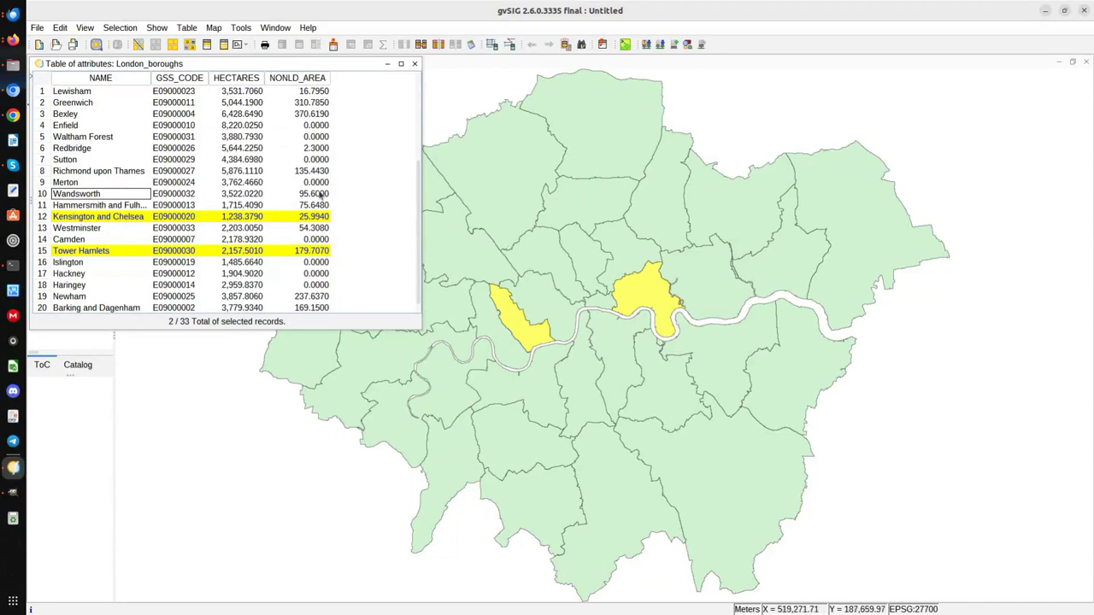
# Step: Select only the Kingston upon Thames record and close the attributes table
pyautogui.scroll(4, 142, 123)
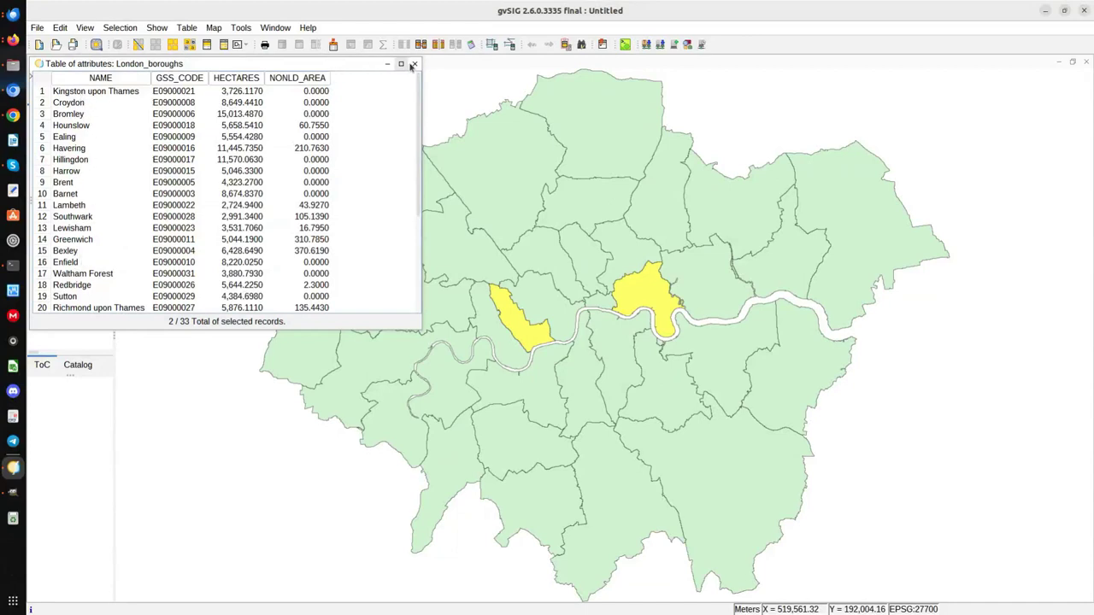
pyautogui.click(121, 94)
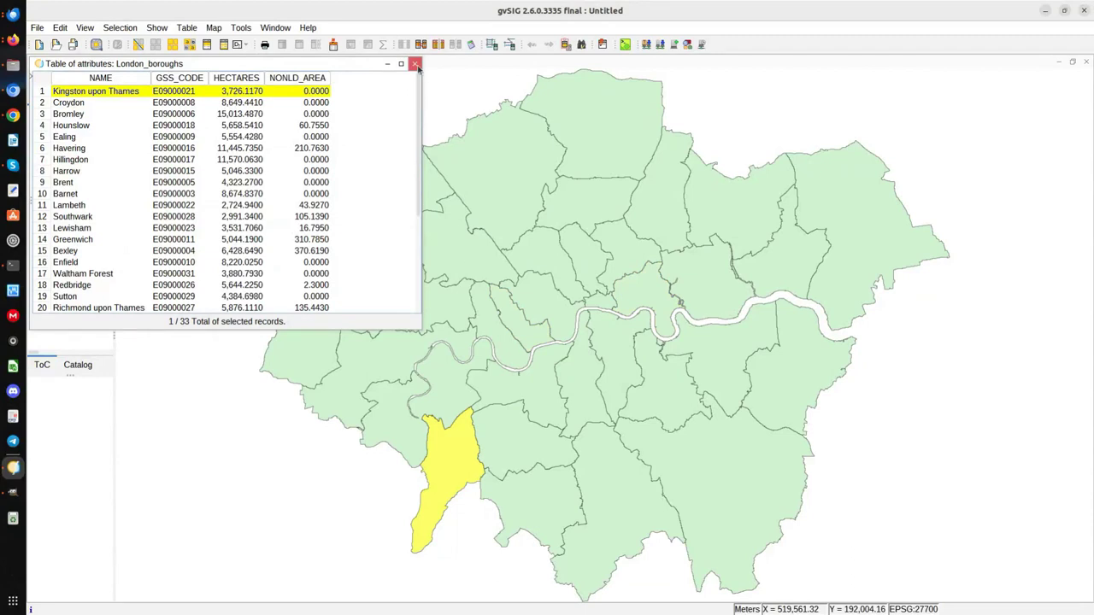
pyautogui.click(415, 64)
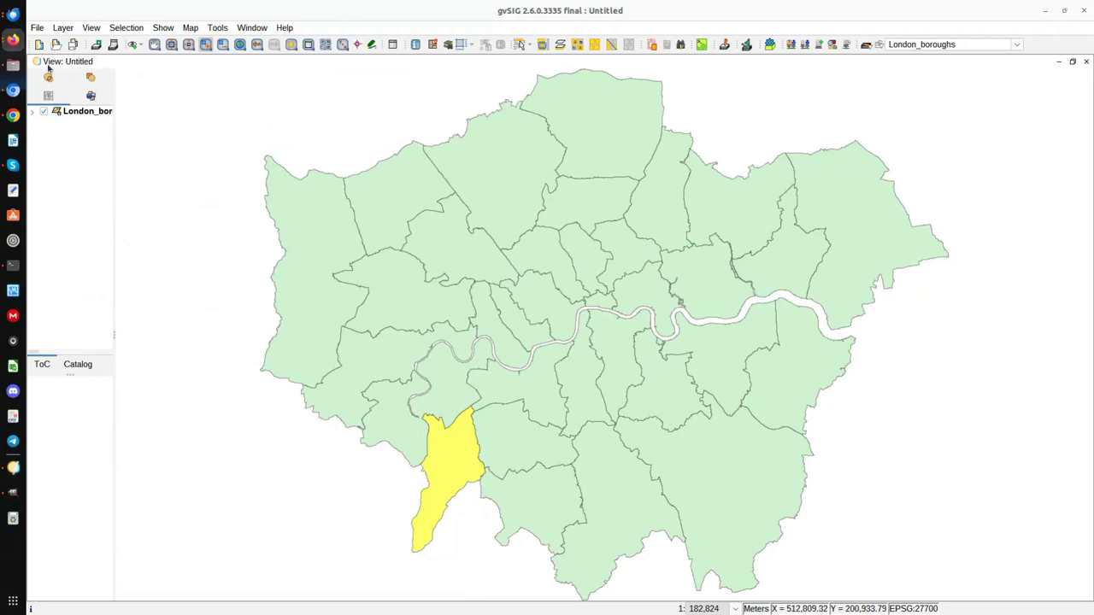
# Step: Switch to the Chromium browser, view the videos page of the gvSIG YouTube channel, and return to gvSIG
pyautogui.click(12, 39)
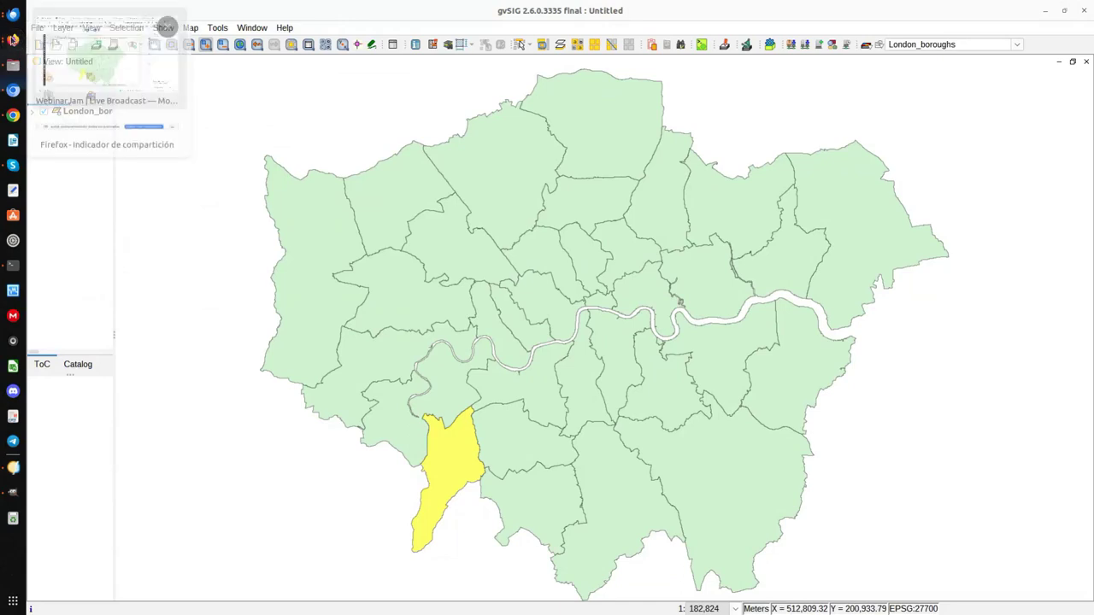
pyautogui.click(13, 90)
pyautogui.click(342, 34)
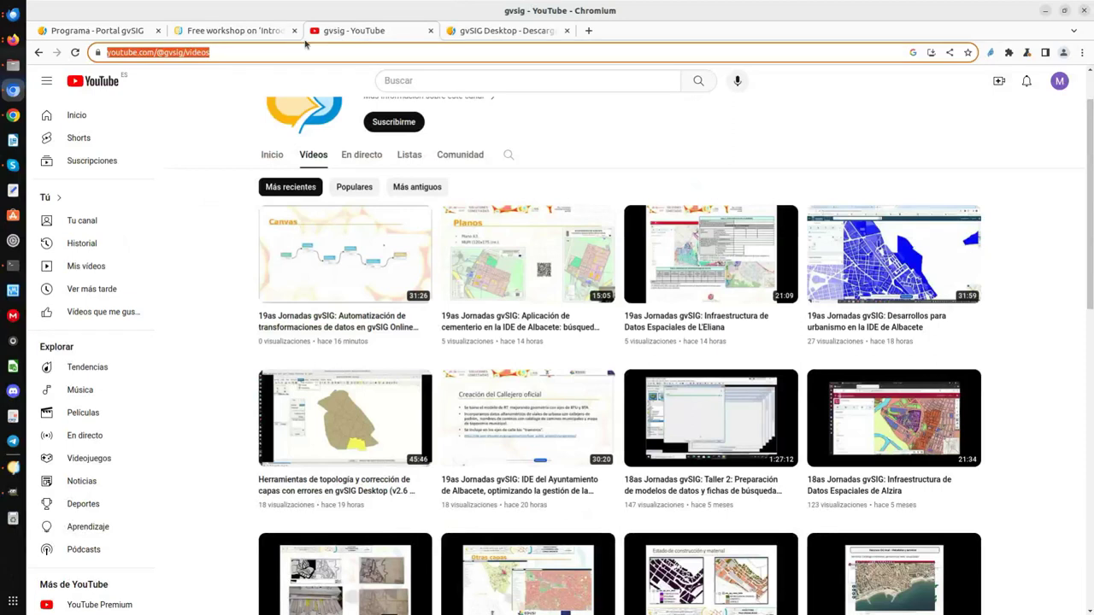
pyautogui.click(141, 53)
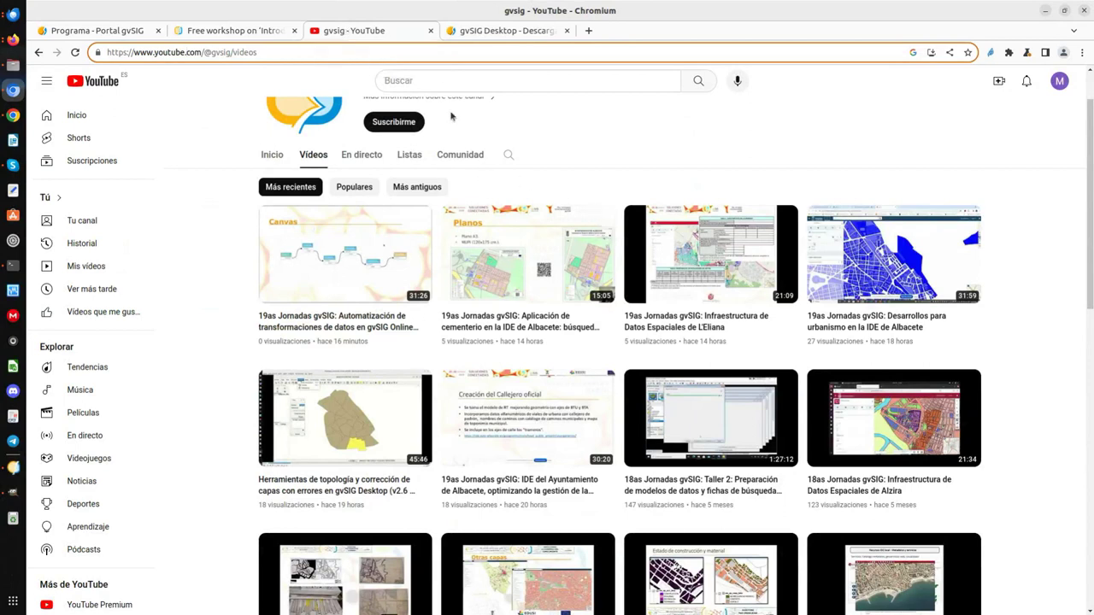
pyautogui.click(1048, 14)
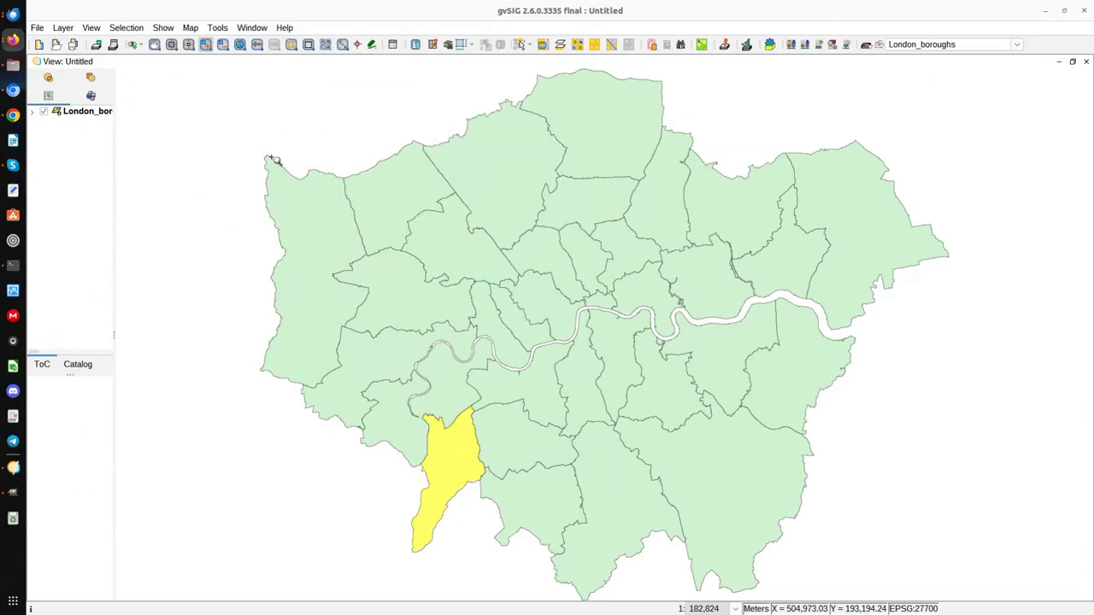
# Step: Open the London_boroughs layer properties and examine the data source path and geometry type in the general information
pyautogui.rightClick(84, 115)
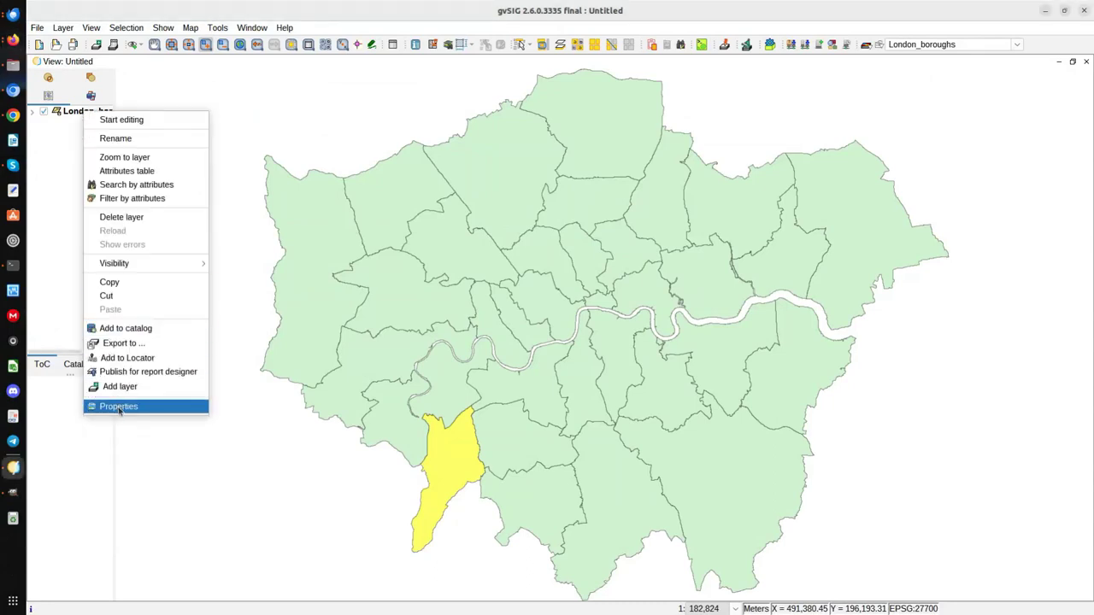
pyautogui.click(118, 407)
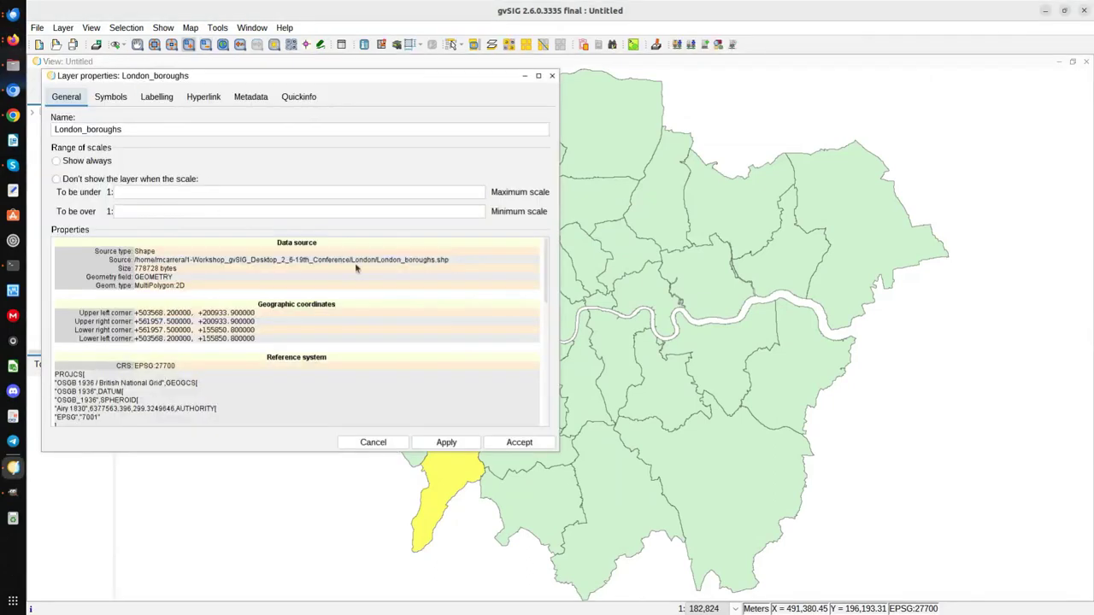
pyautogui.moveTo(208, 78); pyautogui.dragTo(368, 143)
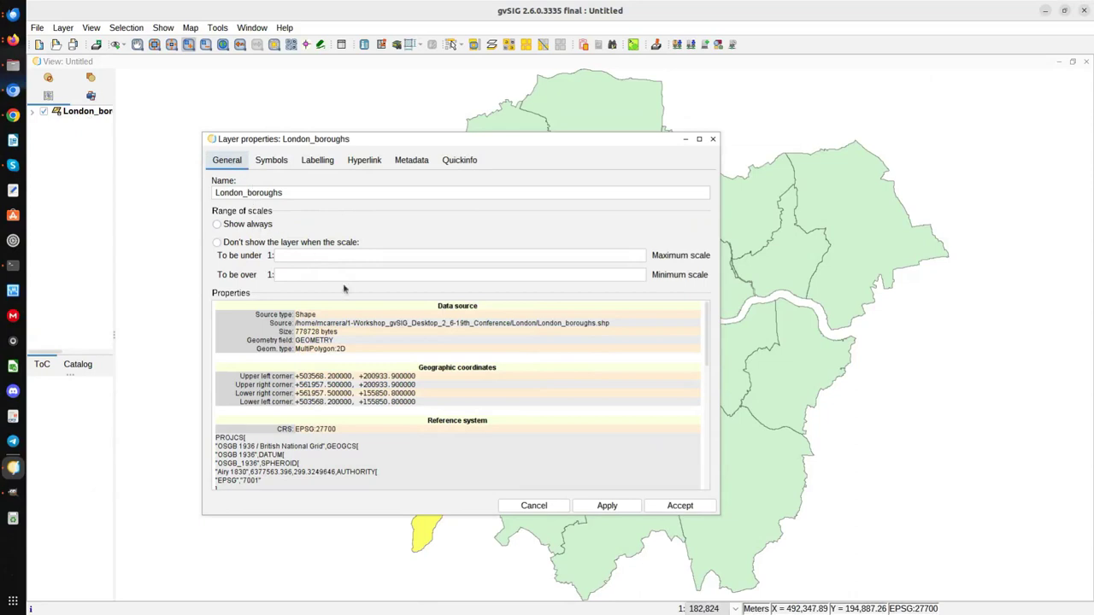
pyautogui.tripleClick(421, 328)
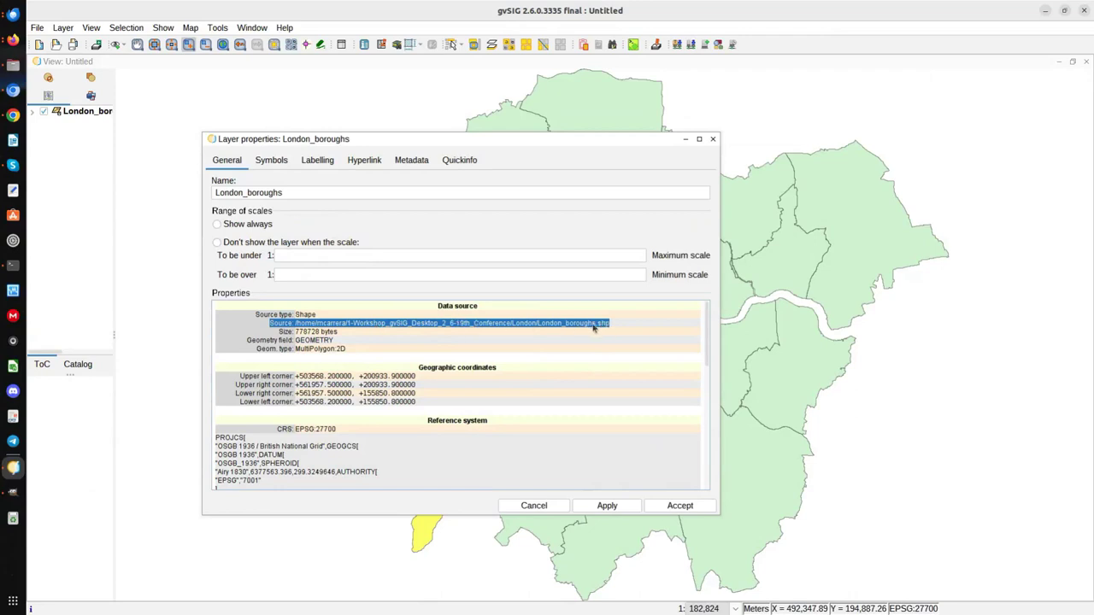
pyautogui.doubleClick(317, 350)
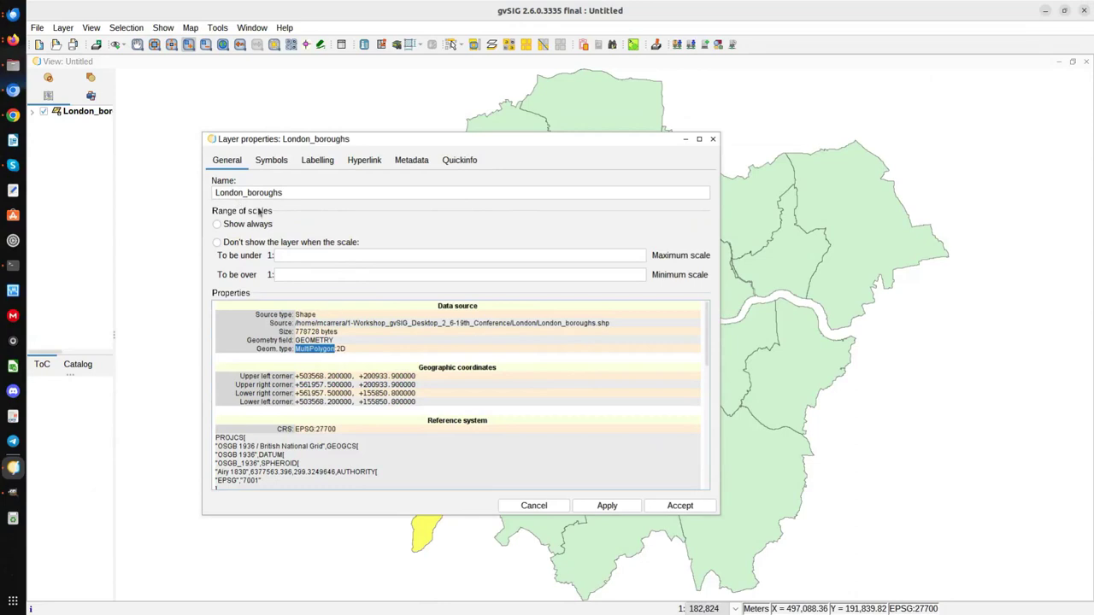
# Step: Examine the layer's available legend types under symbology, including Expressions, Graduated symbols, Intervals and Complex symbols
pyautogui.click(266, 162)
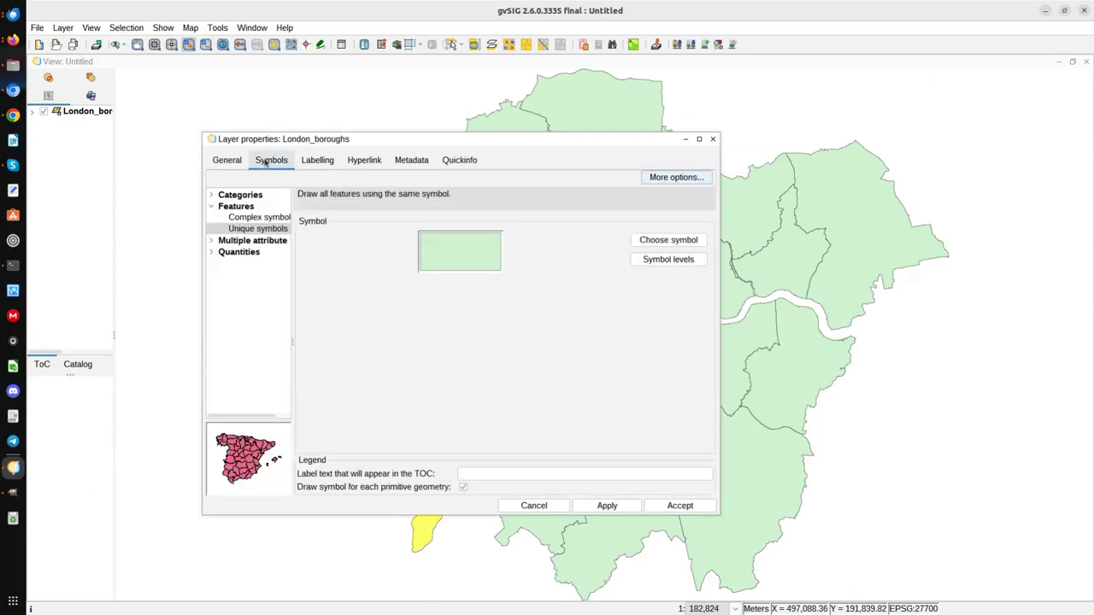
pyautogui.click(229, 196)
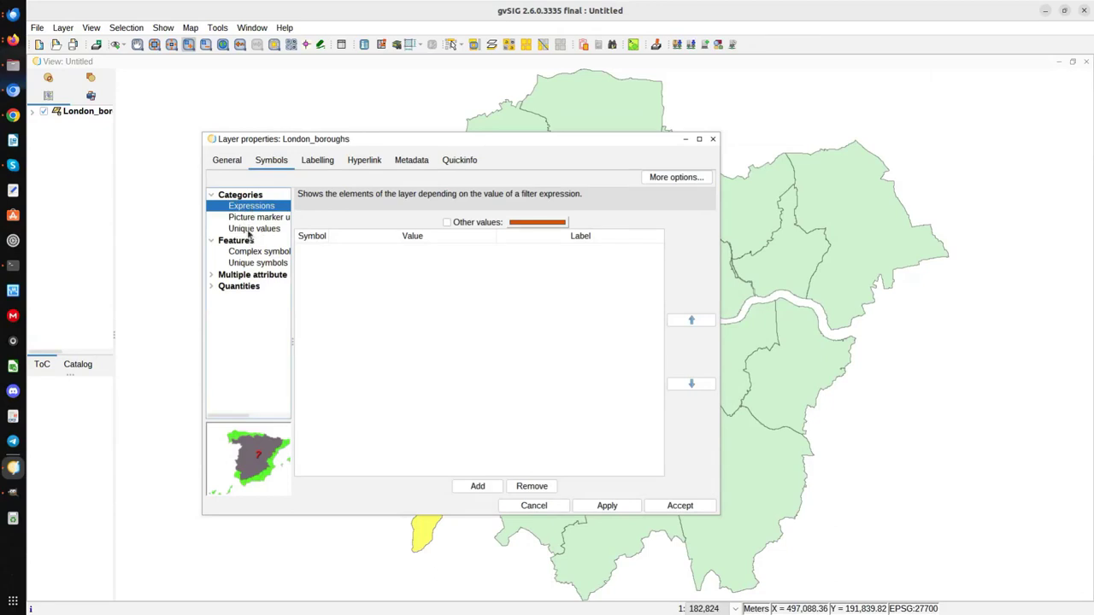
pyautogui.click(237, 285)
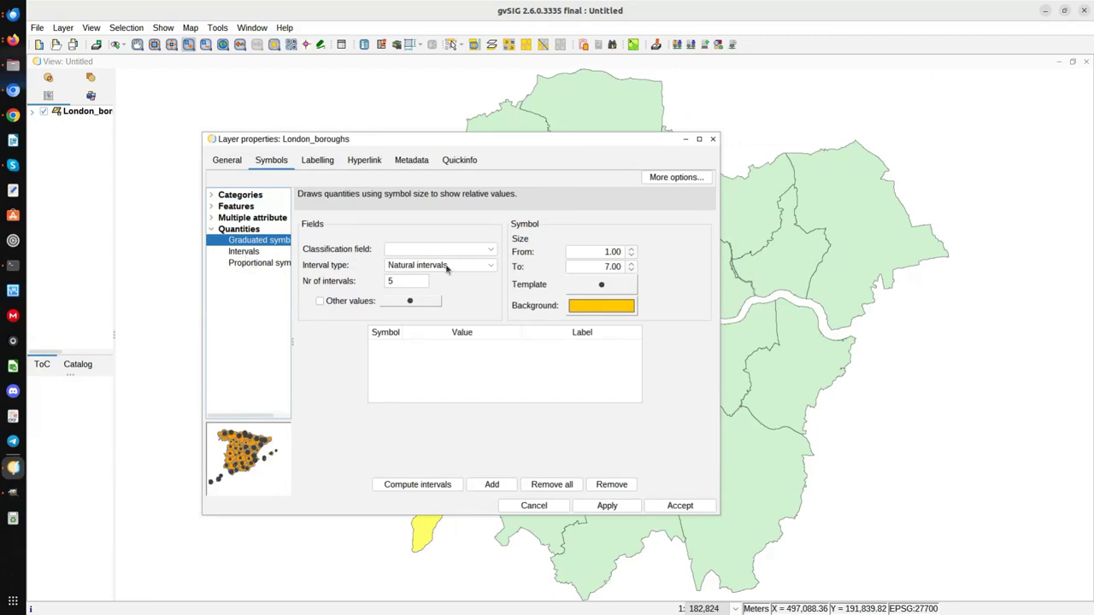
pyautogui.click(248, 253)
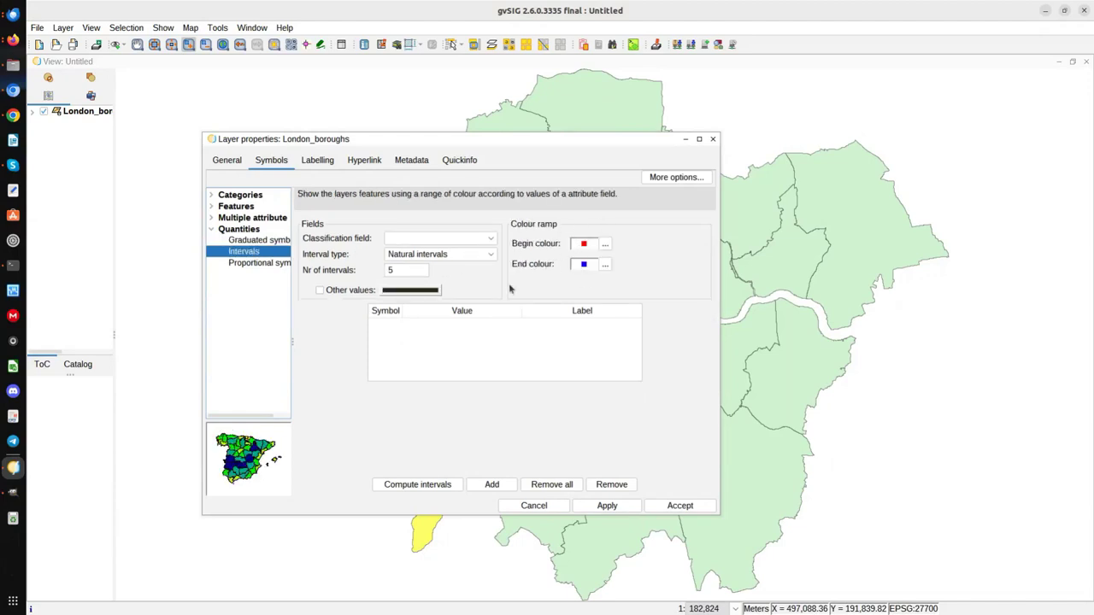
pyautogui.click(237, 208)
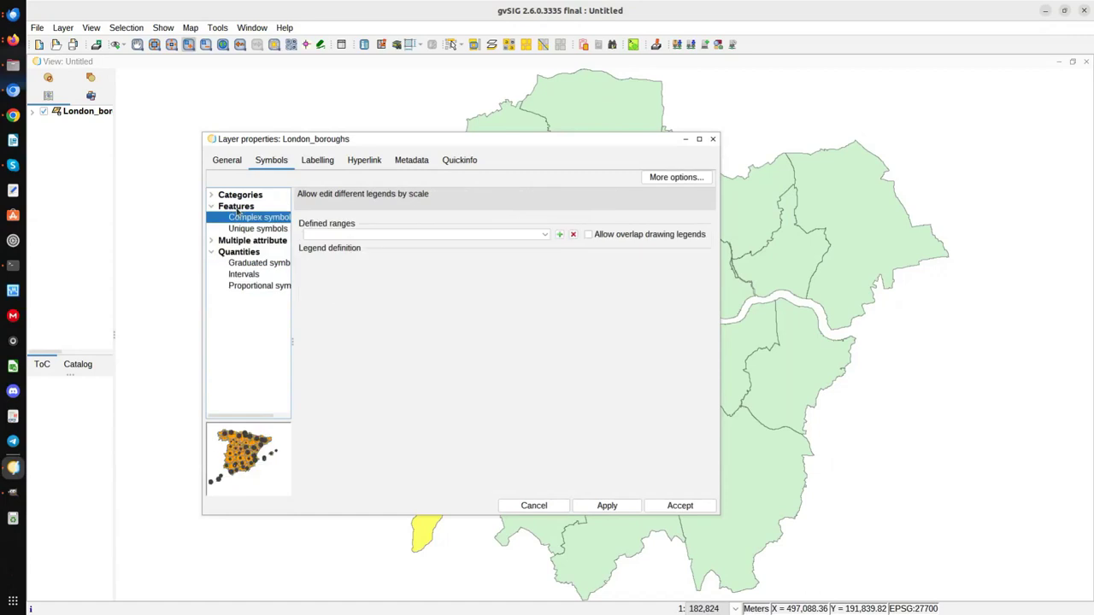
pyautogui.click(239, 197)
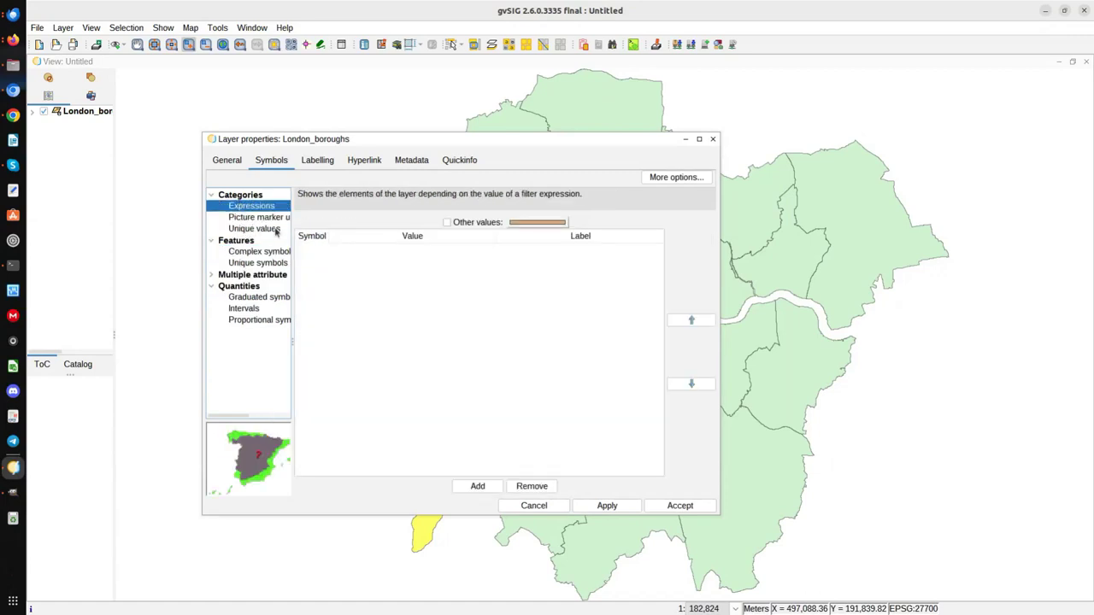
# Step: Set up a Unique values legend classified by NAME with the hardcandy colour scheme, and add all borough values
pyautogui.click(260, 236)
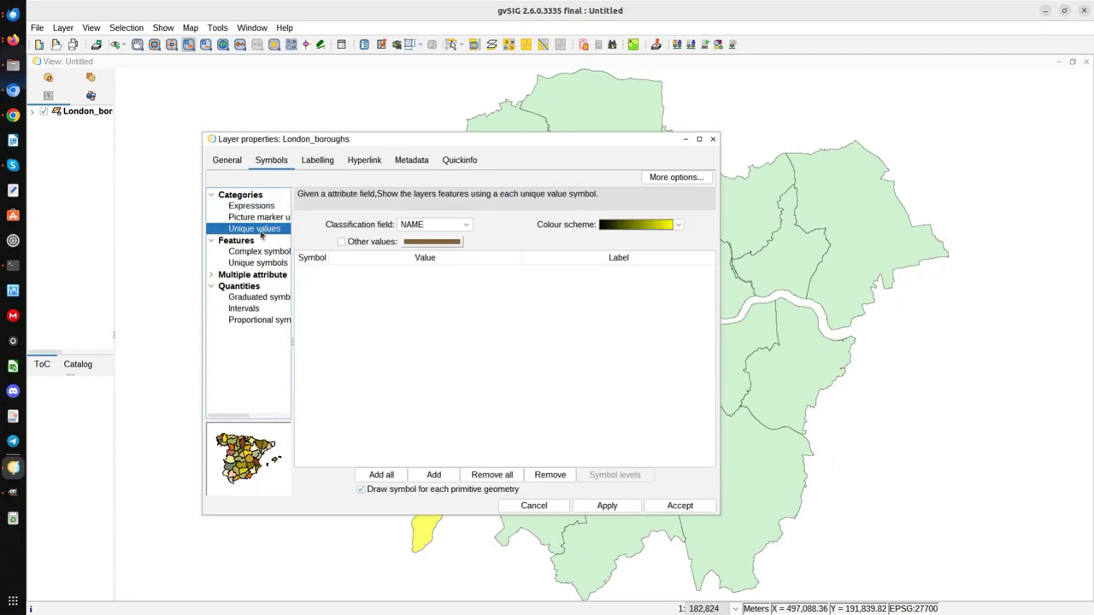
pyautogui.click(419, 225)
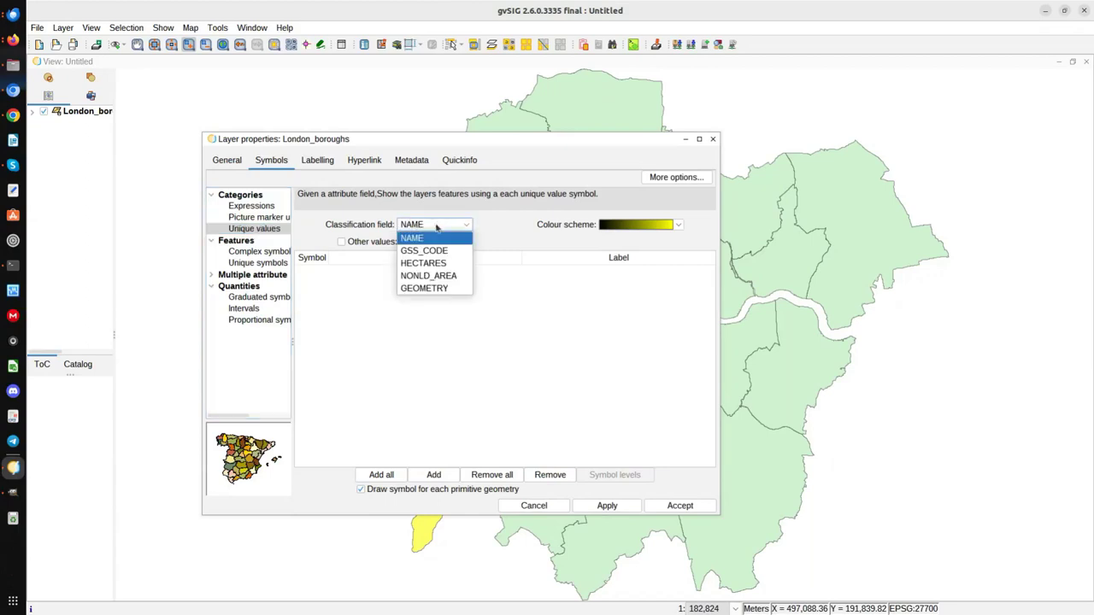
pyautogui.click(626, 227)
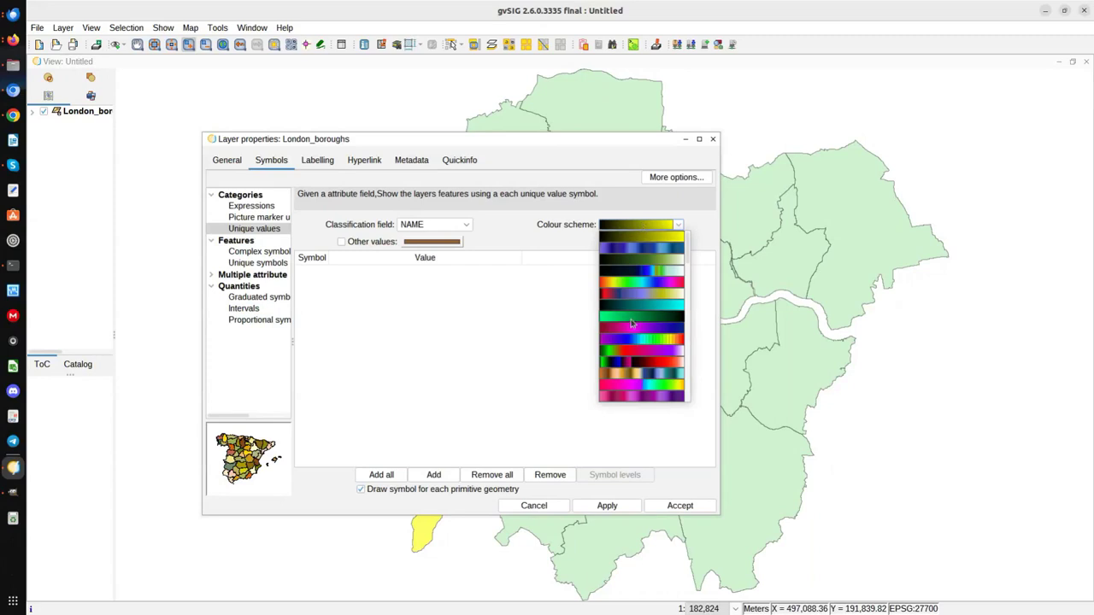
pyautogui.scroll(-1, 637, 305)
pyautogui.scroll(-2, 635, 339)
pyautogui.scroll(-3, 636, 339)
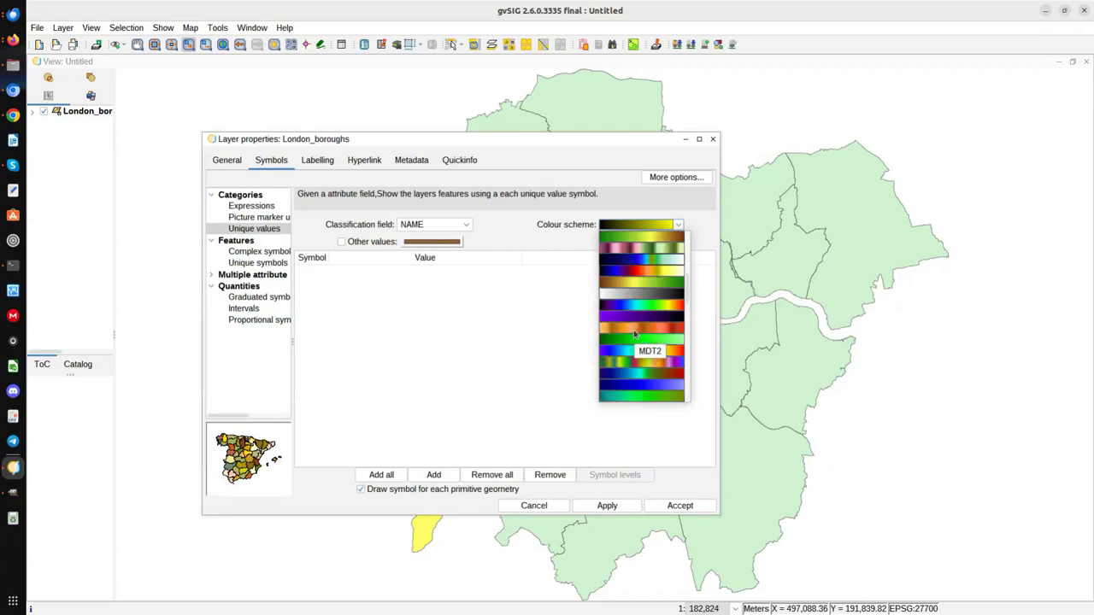
pyautogui.scroll(-3, 649, 316)
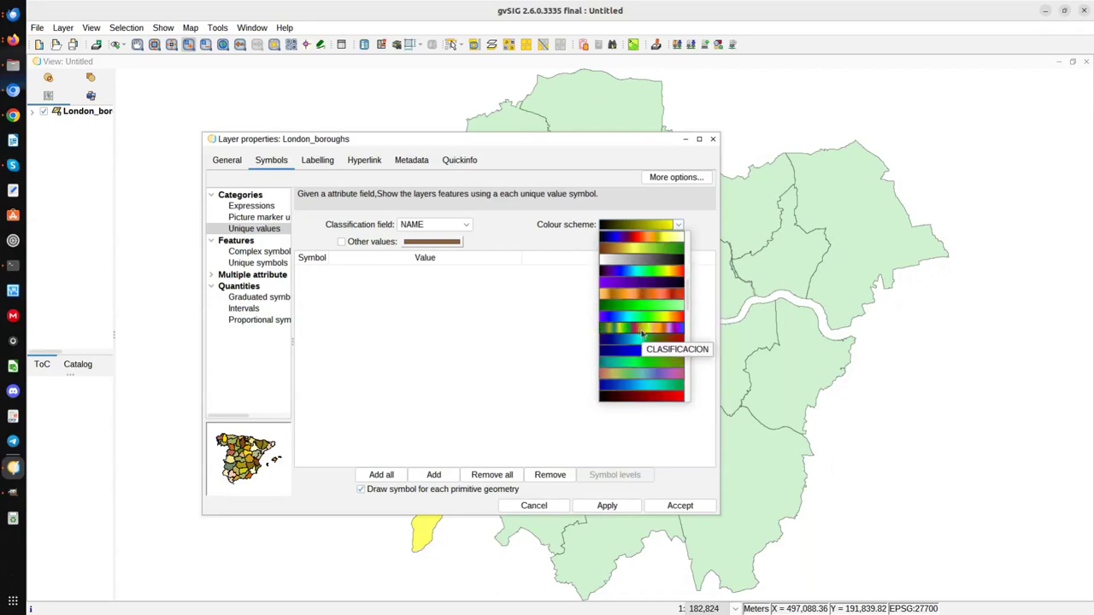
pyautogui.scroll(-2, 642, 333)
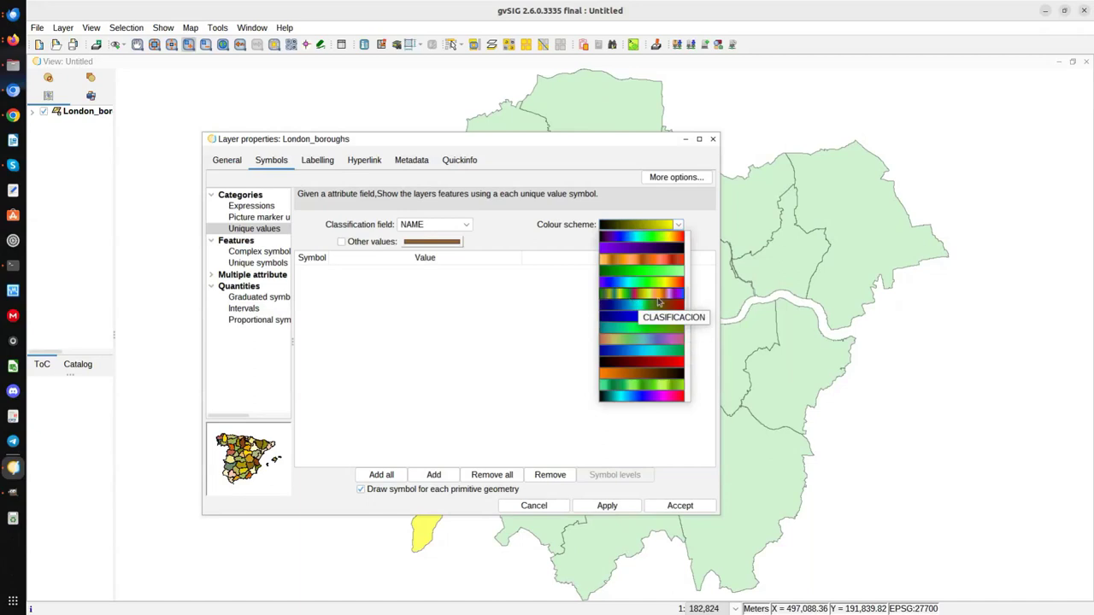
pyautogui.scroll(-2, 639, 333)
pyautogui.scroll(-3, 637, 369)
pyautogui.scroll(-3, 636, 368)
pyautogui.scroll(-5, 636, 366)
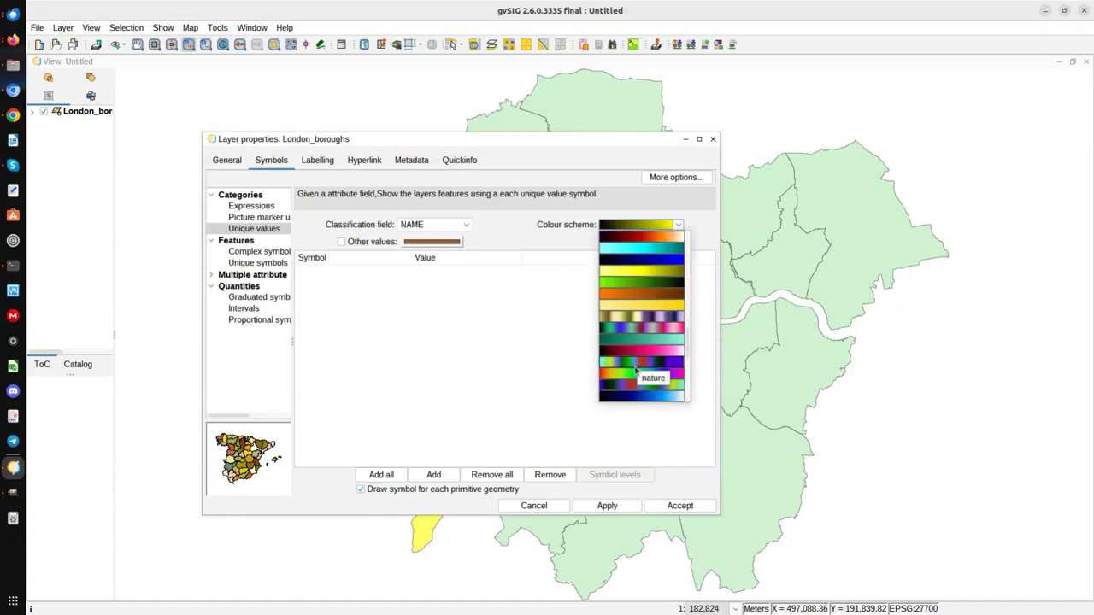
pyautogui.scroll(-6, 643, 366)
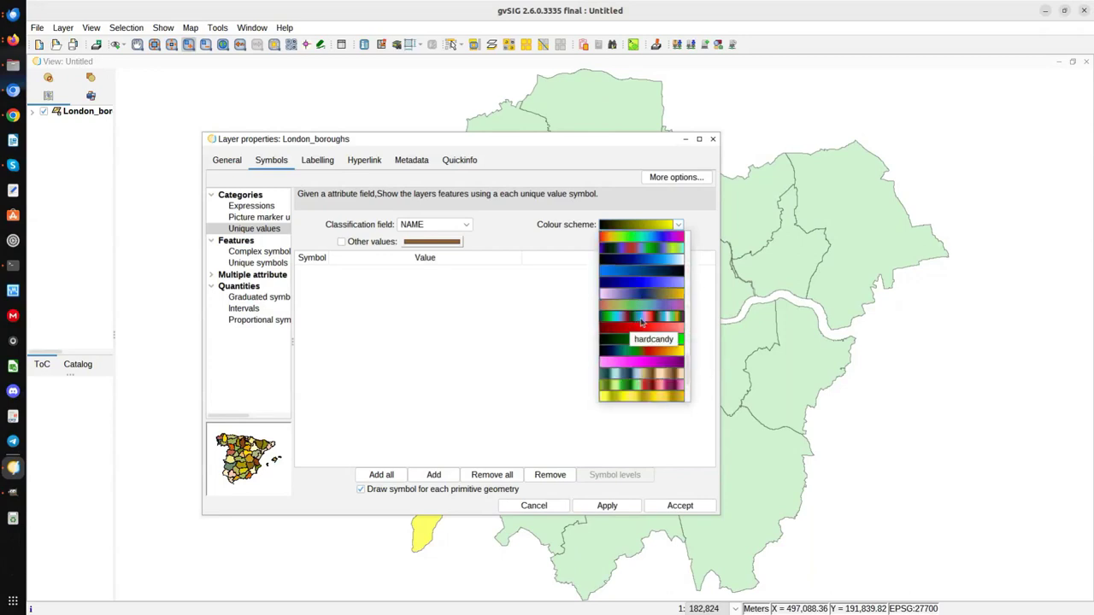
pyautogui.click(645, 321)
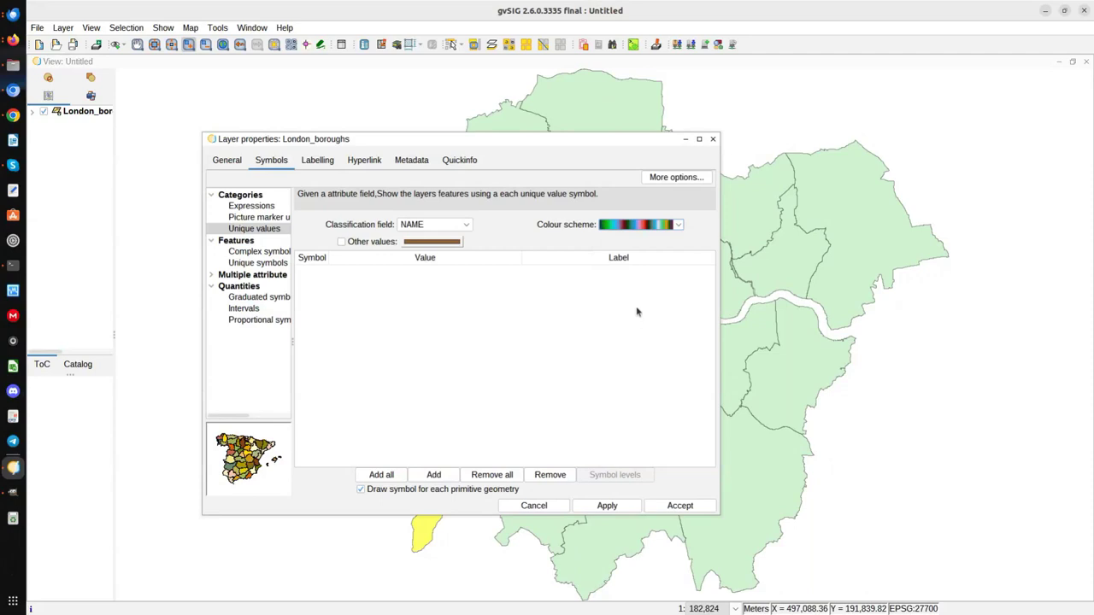
pyautogui.click(383, 477)
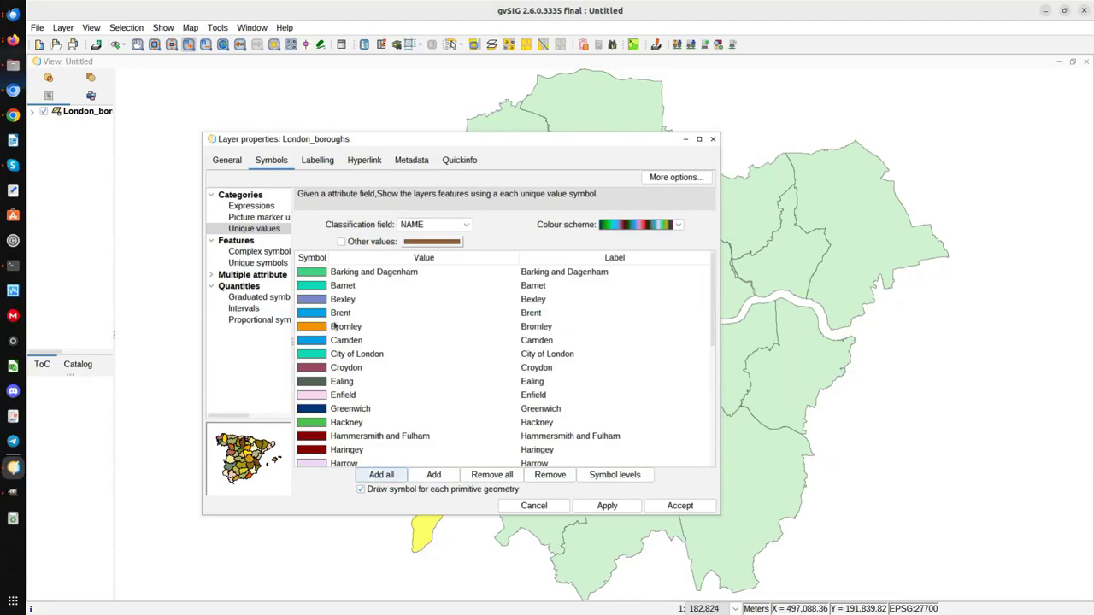
# Step: Review the borough values in the unique values legend and add all values again to regenerate their colours
pyautogui.scroll(-3, 346, 323)
pyautogui.scroll(3, 348, 328)
pyautogui.scroll(-2, 343, 341)
pyautogui.scroll(-3, 343, 341)
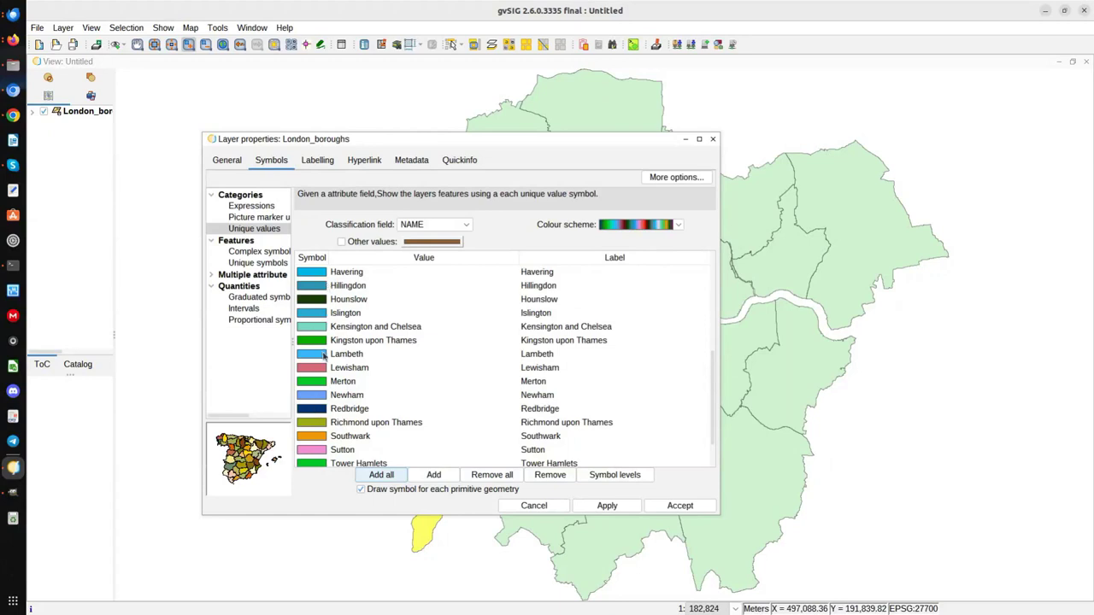
pyautogui.click(382, 477)
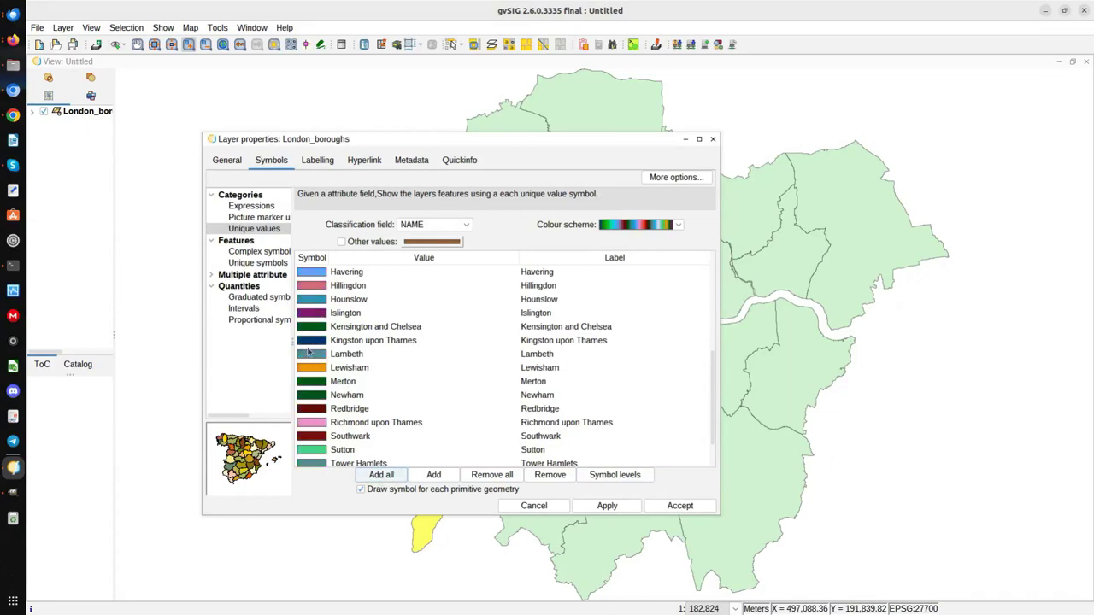
pyautogui.click(383, 477)
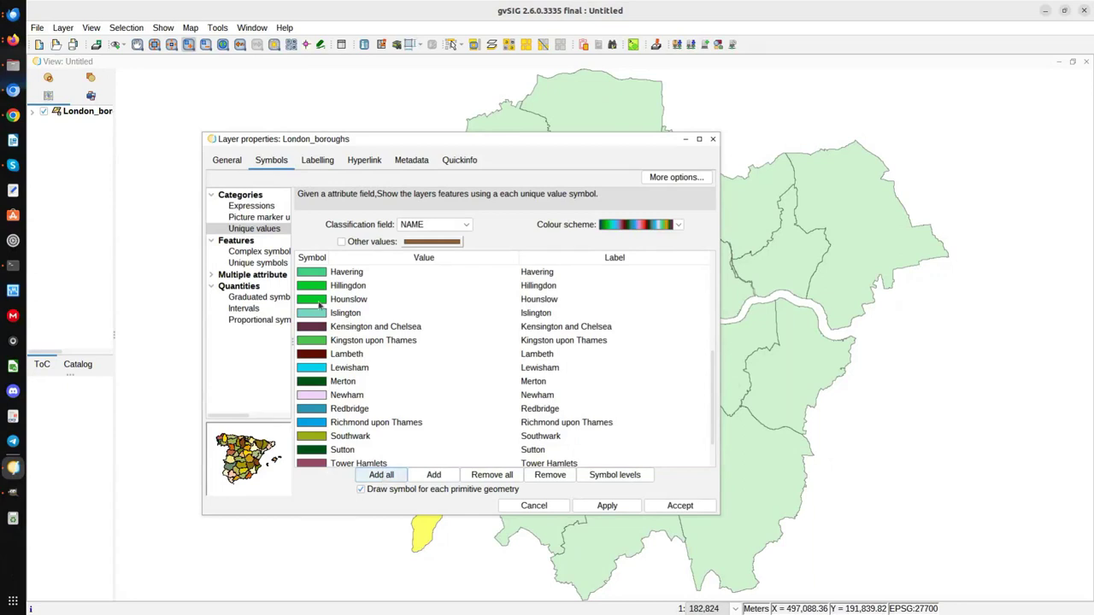
pyautogui.click(389, 479)
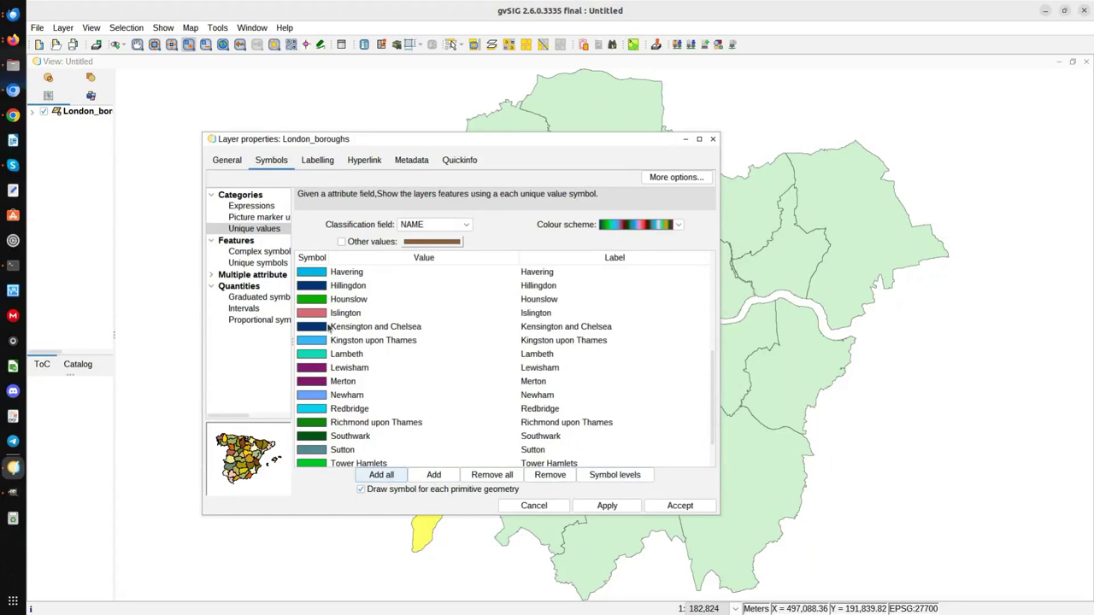
# Step: Change the fill colour of the Lewisham symbol to red and apply the unique values legend to the map
pyautogui.doubleClick(309, 371)
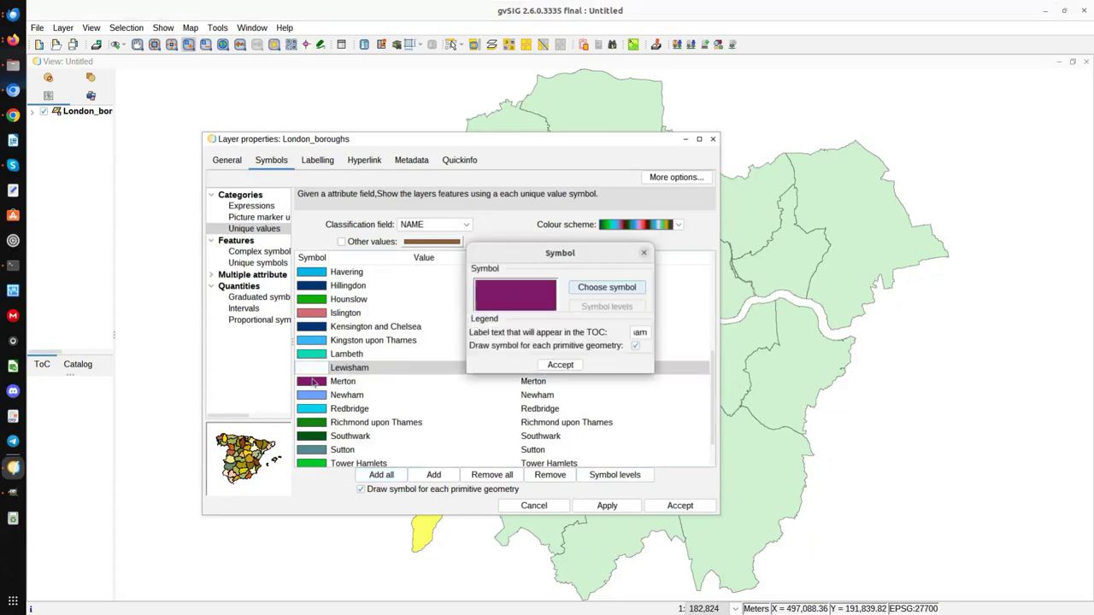
pyautogui.click(609, 289)
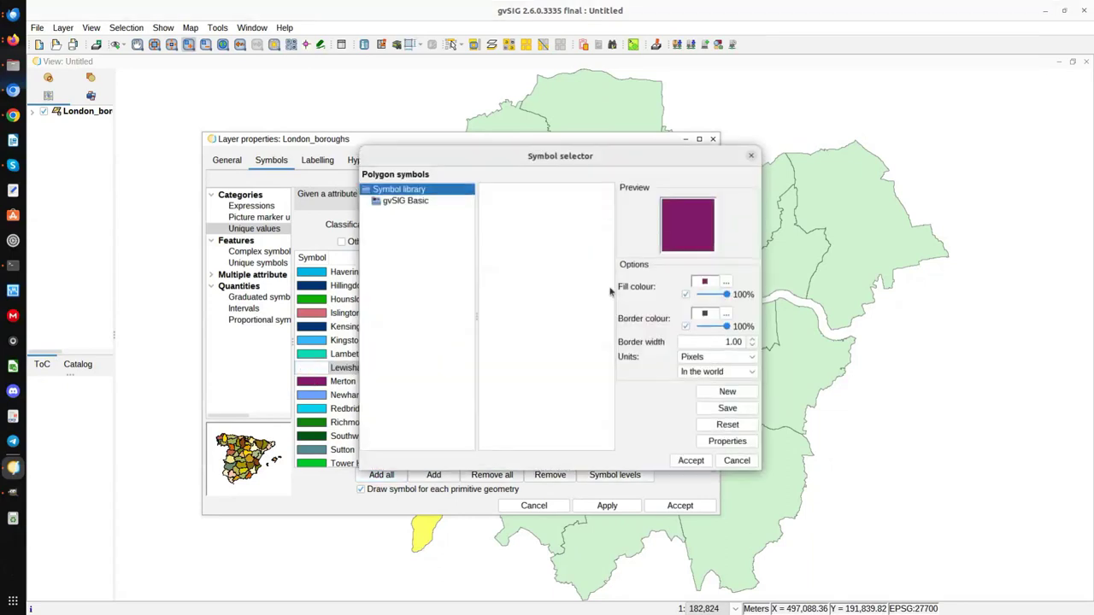
pyautogui.click(726, 284)
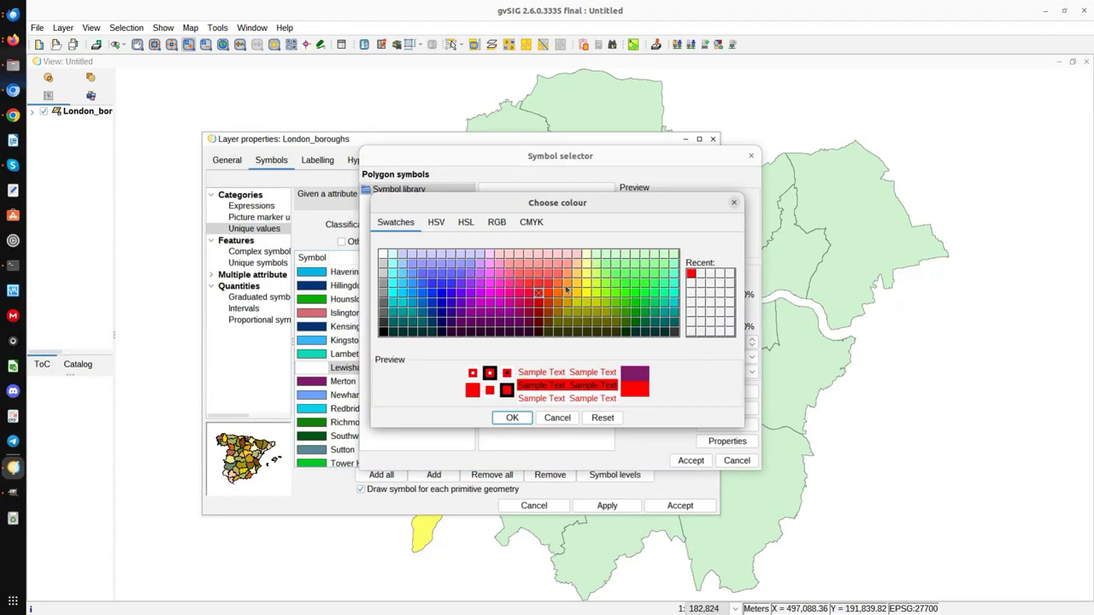
pyautogui.click(513, 418)
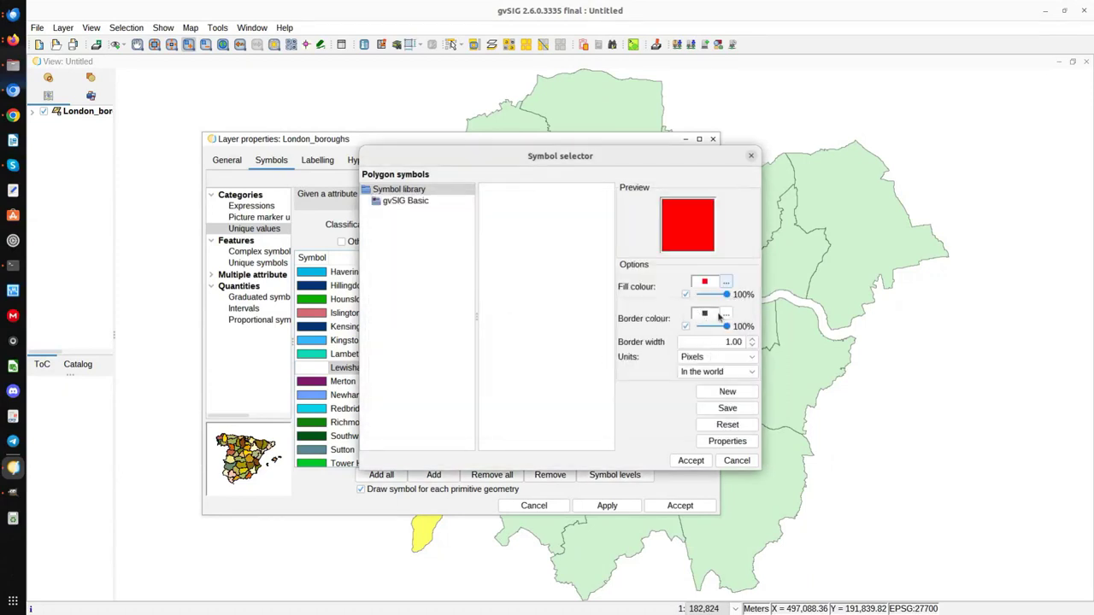
pyautogui.click(690, 461)
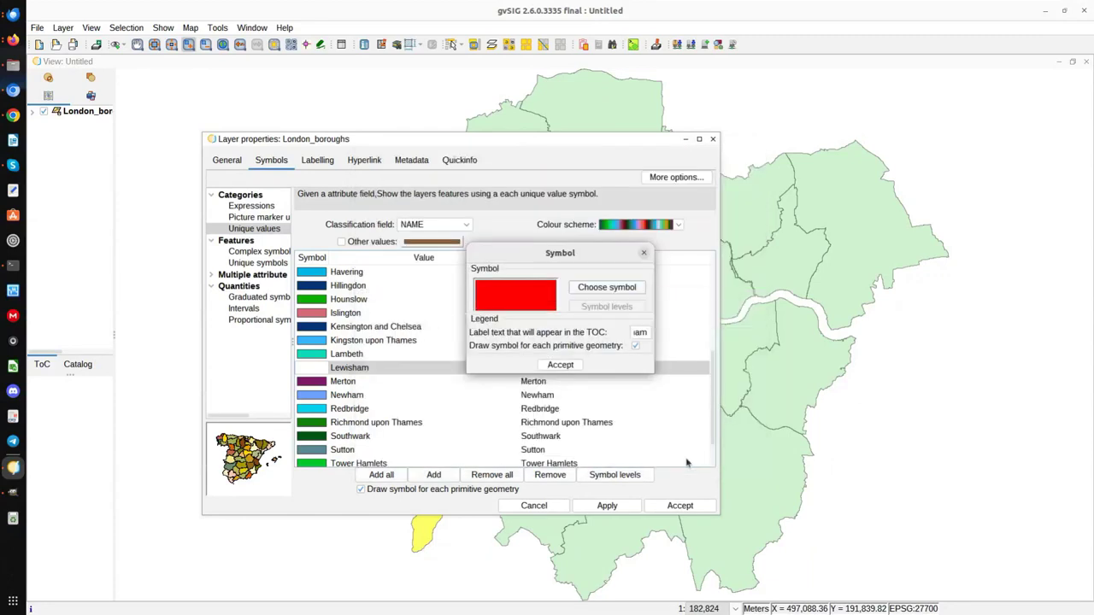
pyautogui.click(561, 365)
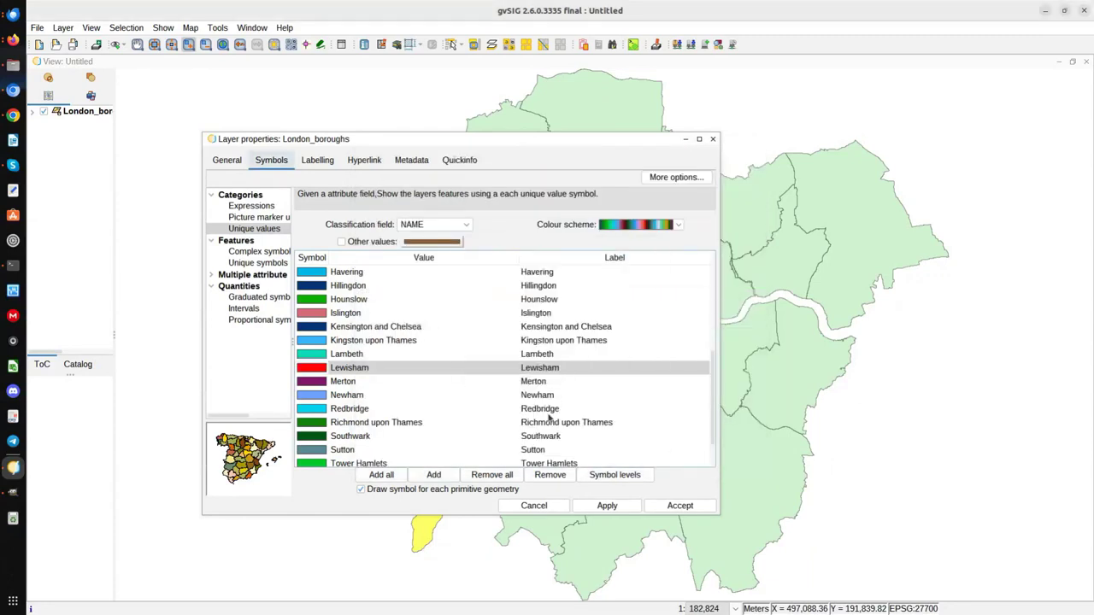
pyautogui.click(607, 506)
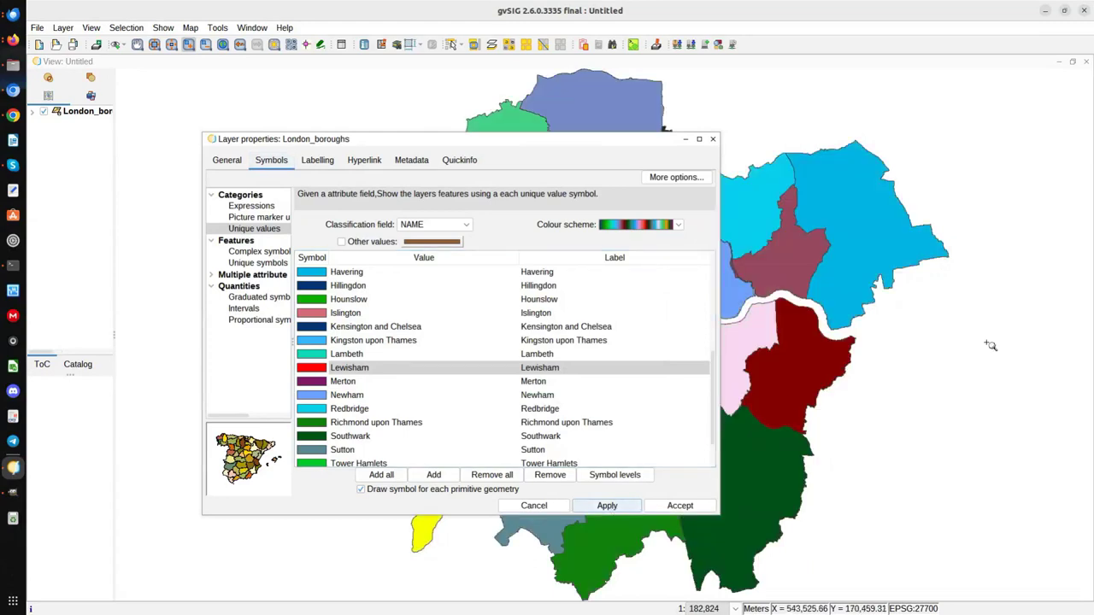
pyautogui.scroll(2, 940, 349)
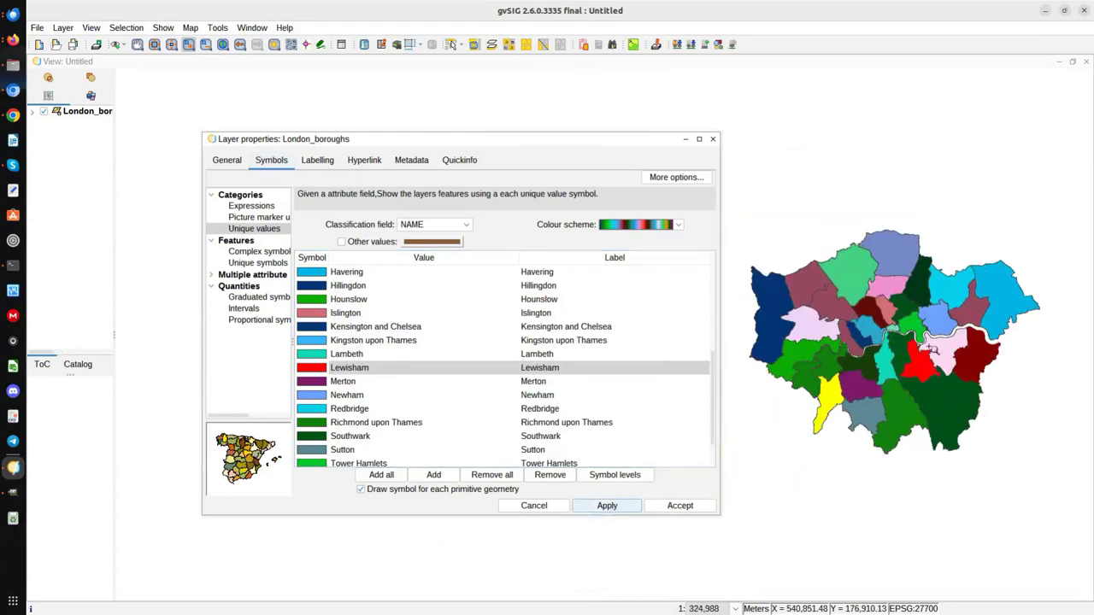
pyautogui.scroll(1, 940, 304)
pyautogui.scroll(-1, 343, 321)
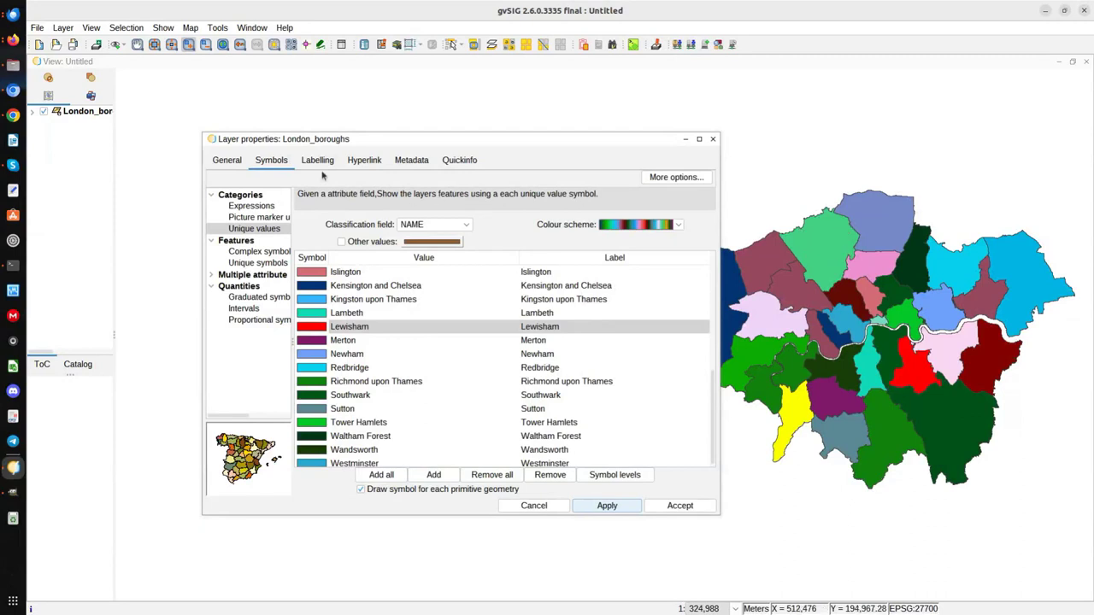
# Step: Enable labelling for the layer with NAME as the label field, and apply it to the map
pyautogui.click(317, 161)
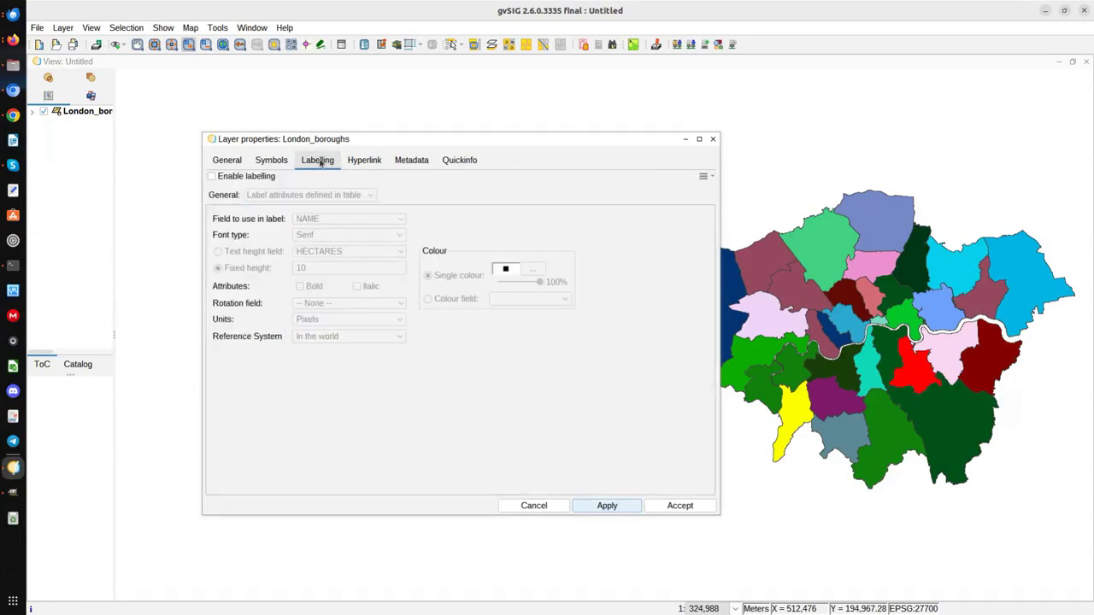
pyautogui.click(223, 179)
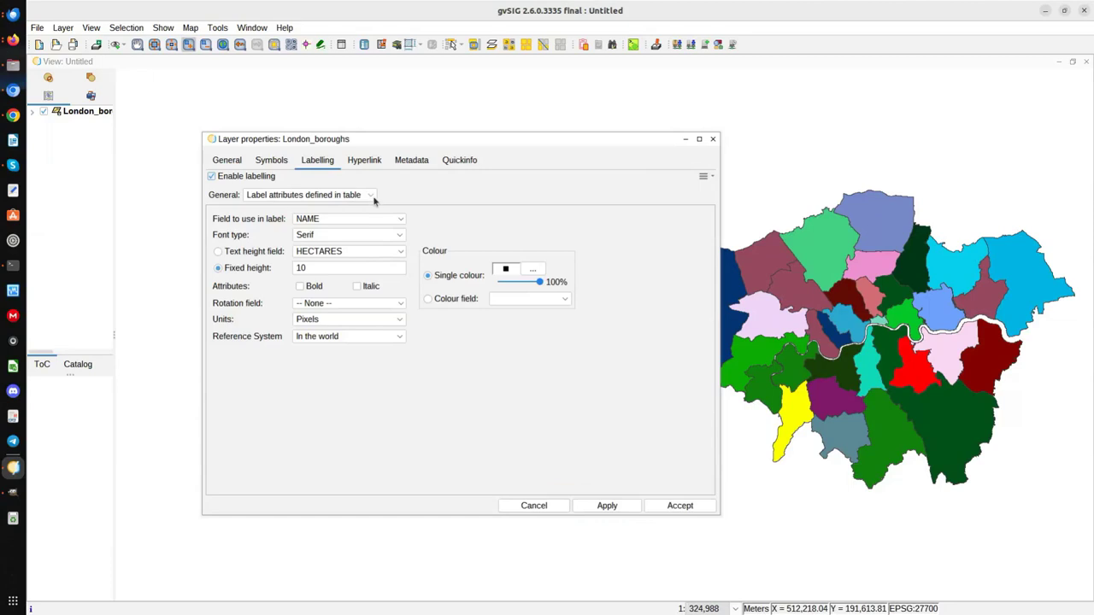
pyautogui.click(333, 221)
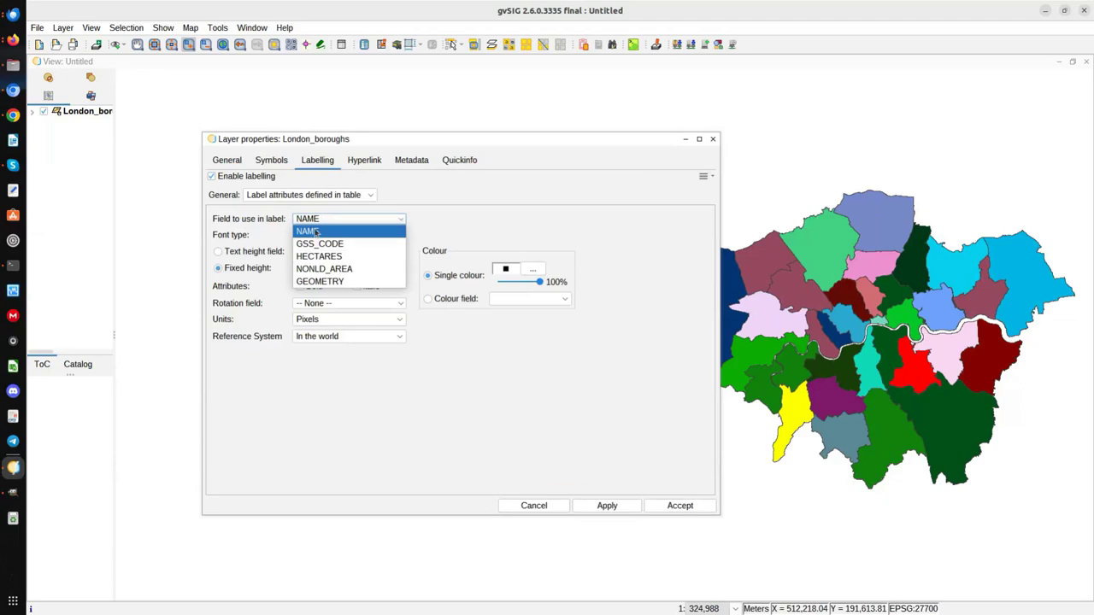
pyautogui.click(319, 230)
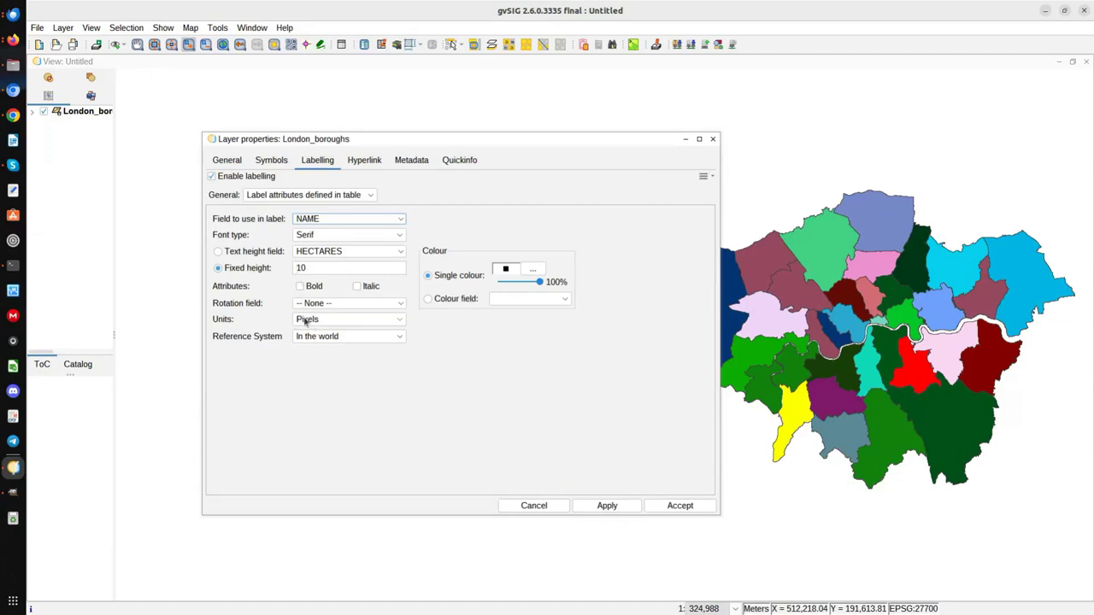
pyautogui.click(607, 506)
pyautogui.click(889, 263)
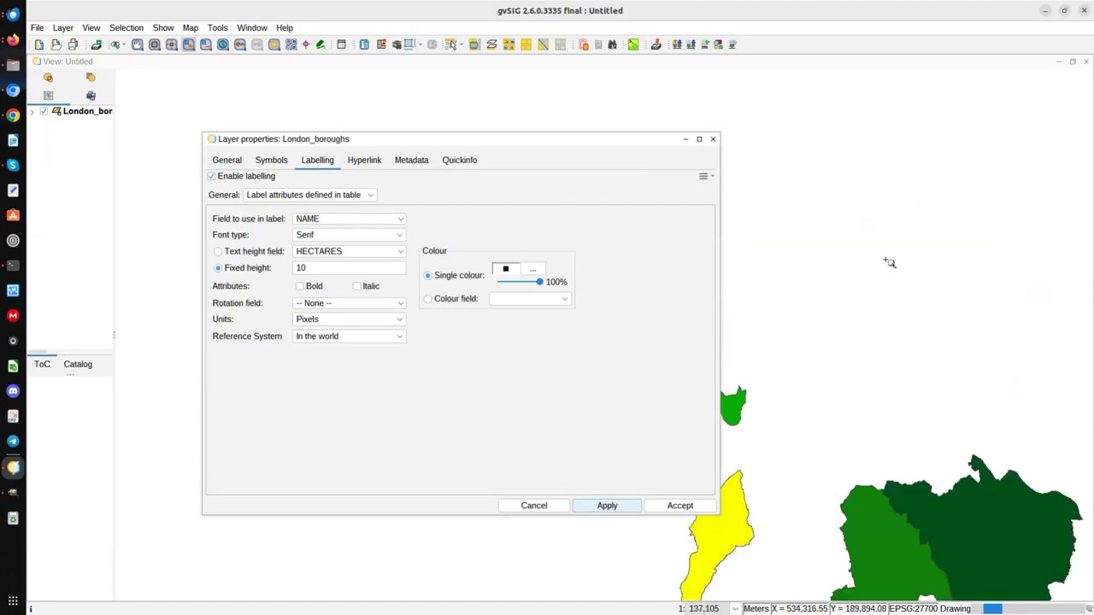
pyautogui.click(869, 272)
pyautogui.click(850, 274)
pyautogui.scroll(-5, 847, 274)
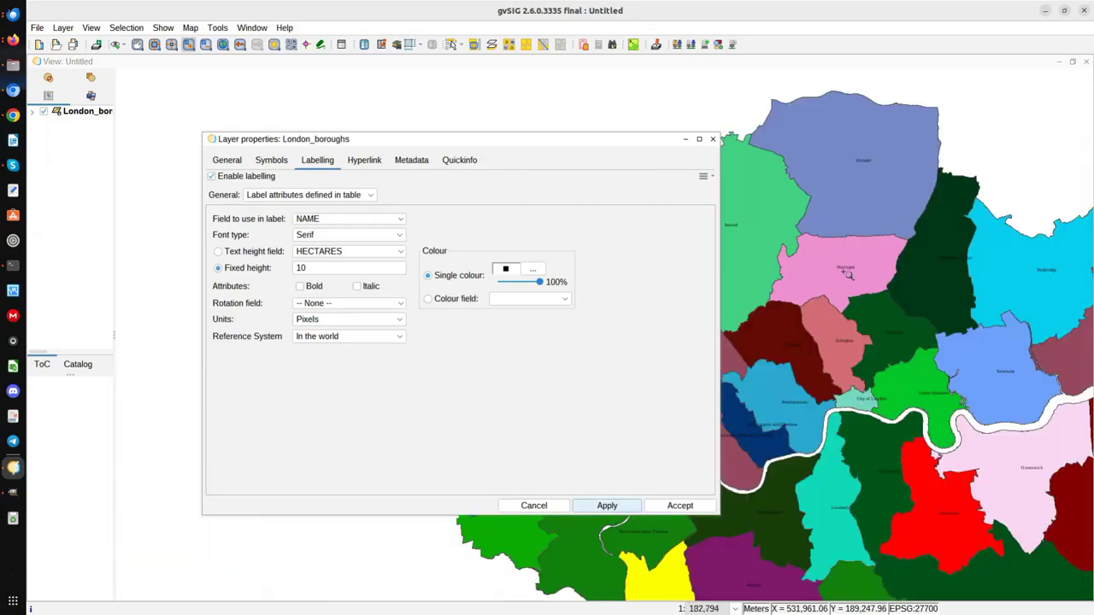
pyautogui.scroll(-5, 902, 296)
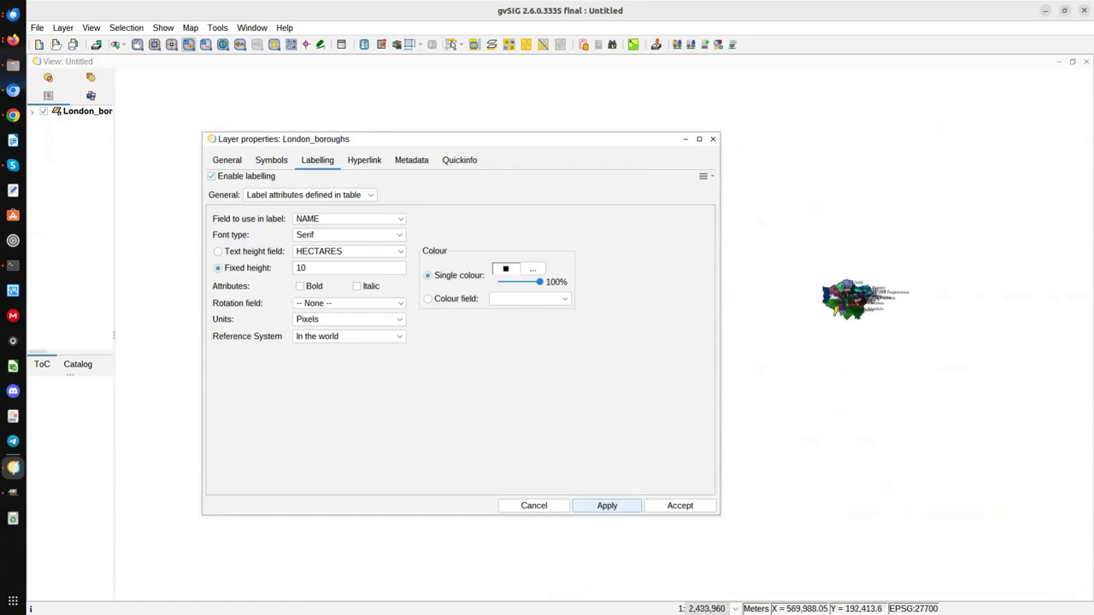
pyautogui.scroll(2, 864, 291)
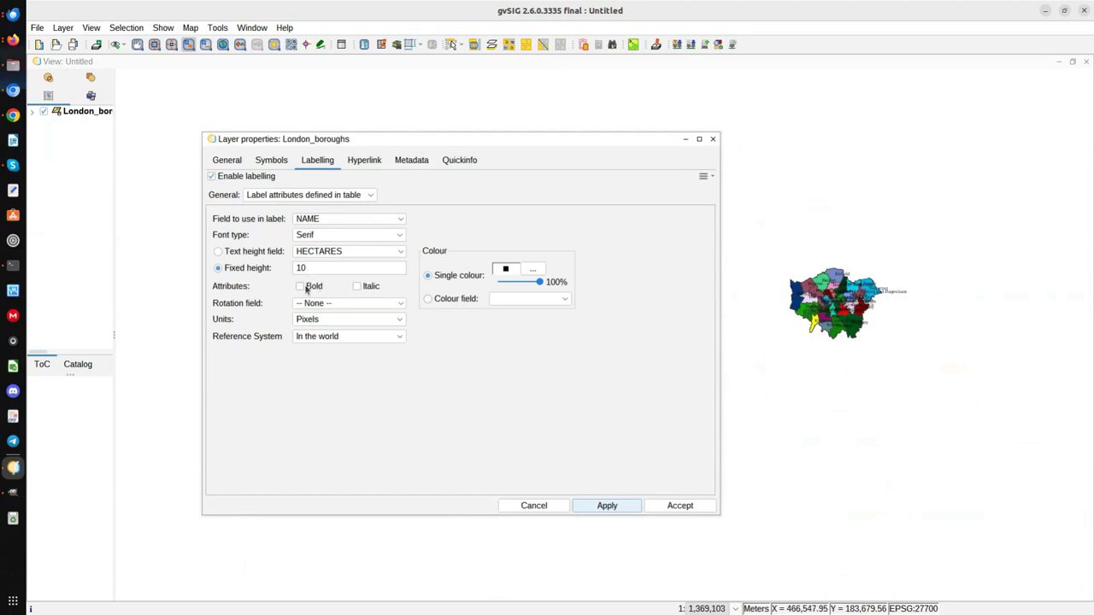
# Step: Set the label units to Meters with a fixed height of 600, and apply the labelling
pyautogui.click(325, 320)
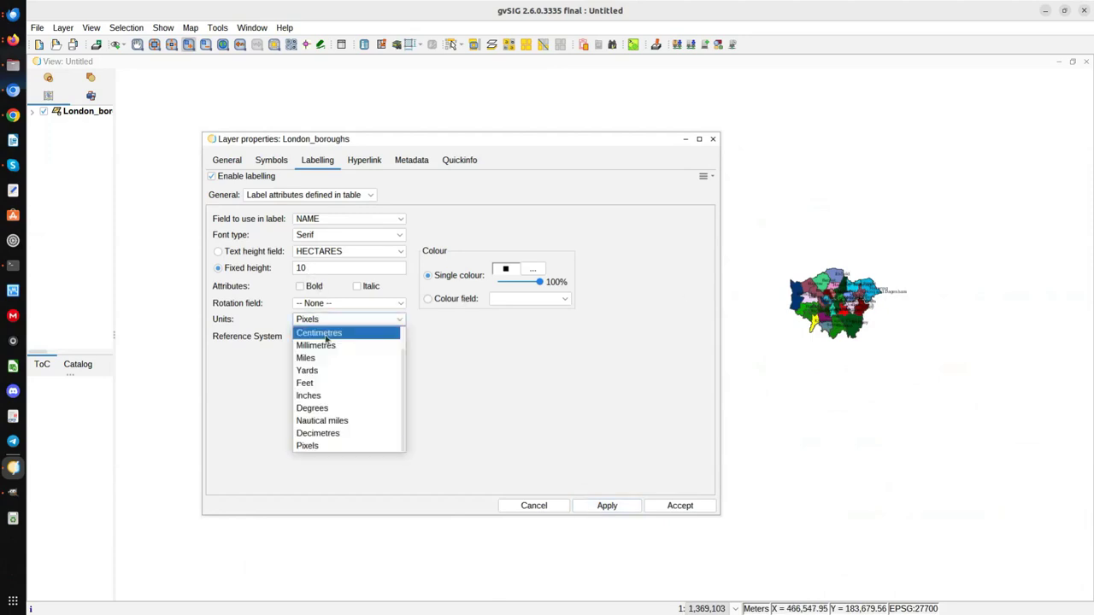
pyautogui.scroll(1, 323, 362)
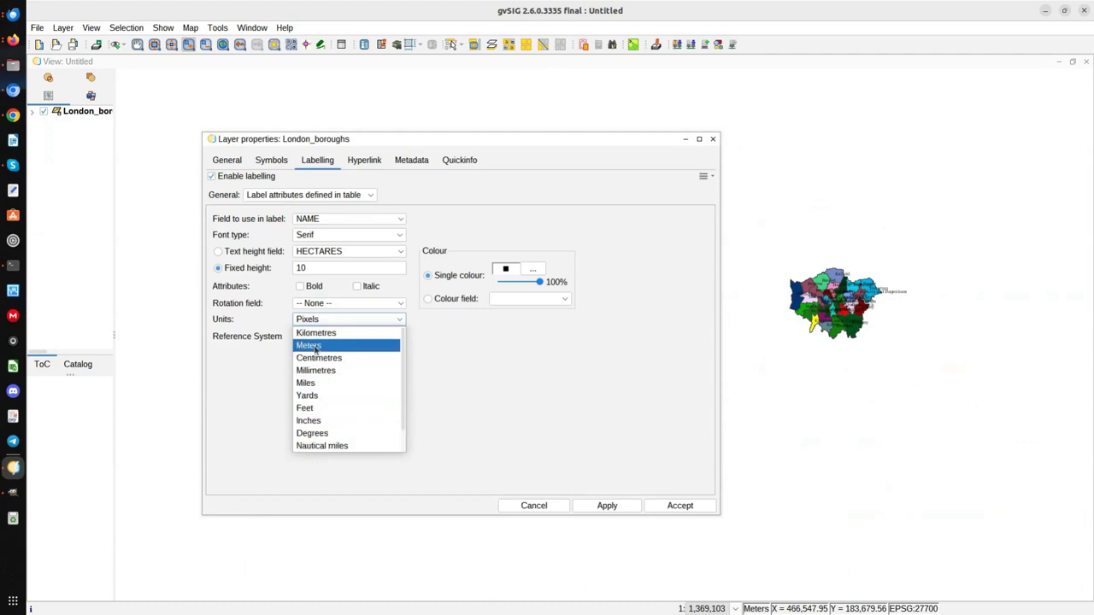
pyautogui.click(314, 347)
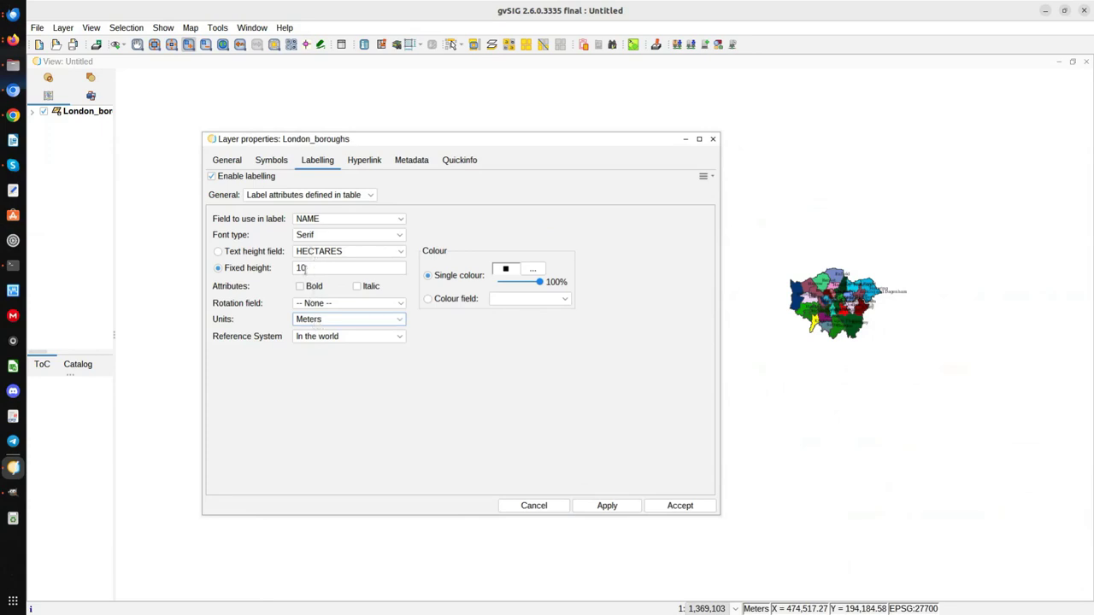
pyautogui.doubleClick(322, 268)
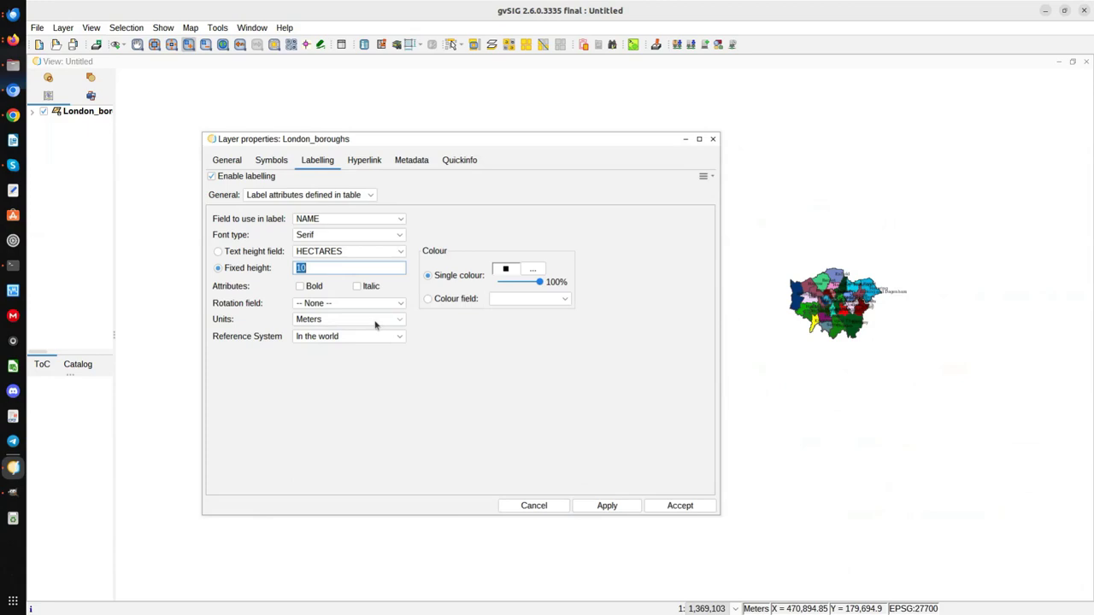
pyautogui.write('600')
pyautogui.click(608, 505)
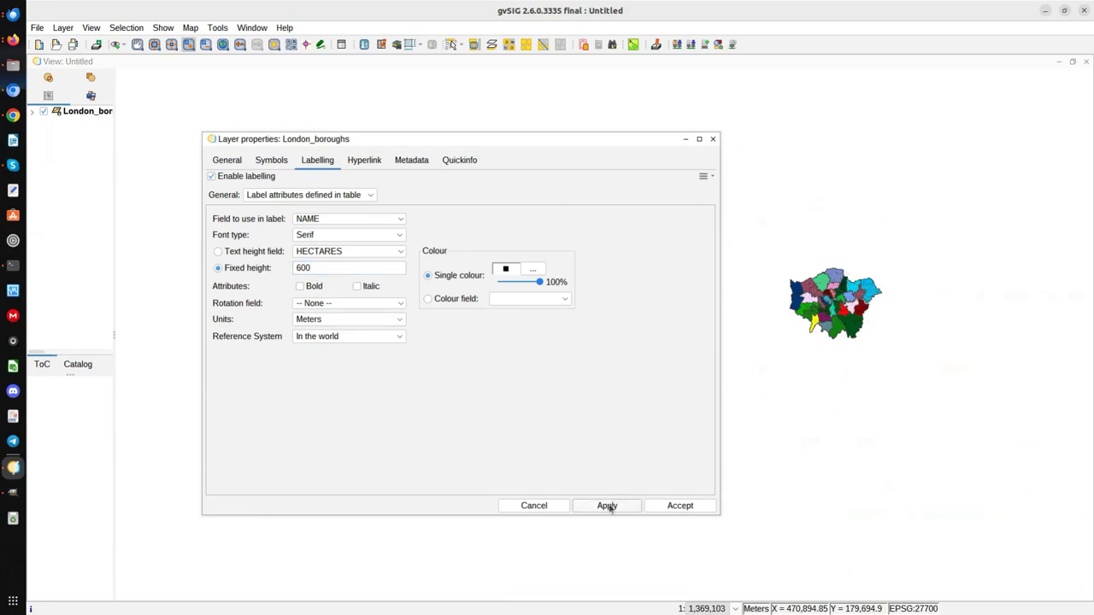
# Step: Examine how the borough name labels scale with the map at several zoom levels
pyautogui.scroll(4, 801, 305)
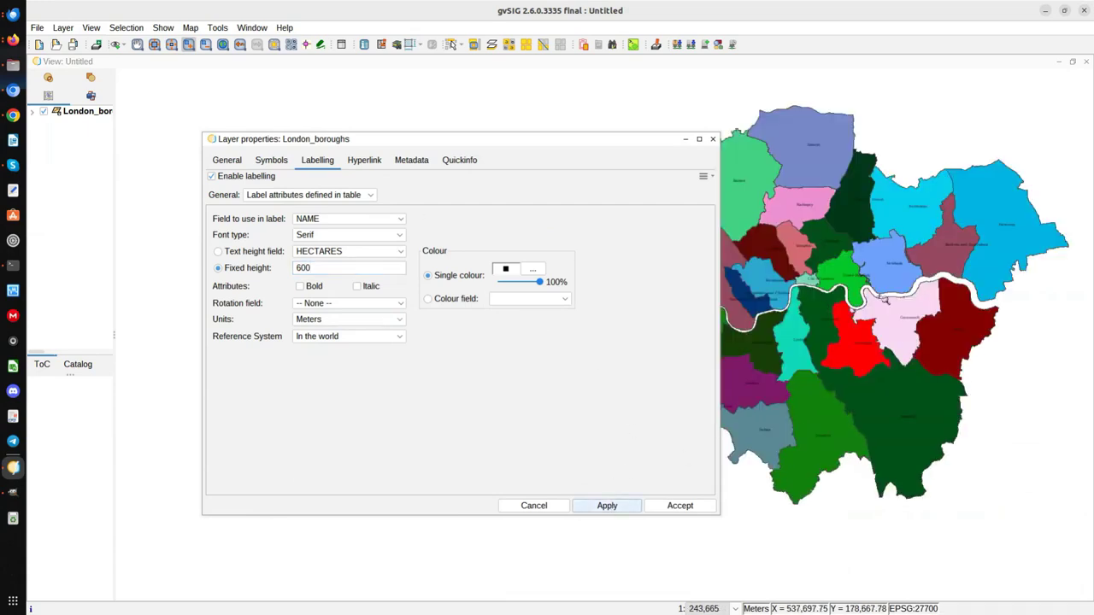
pyautogui.scroll(1, 916, 336)
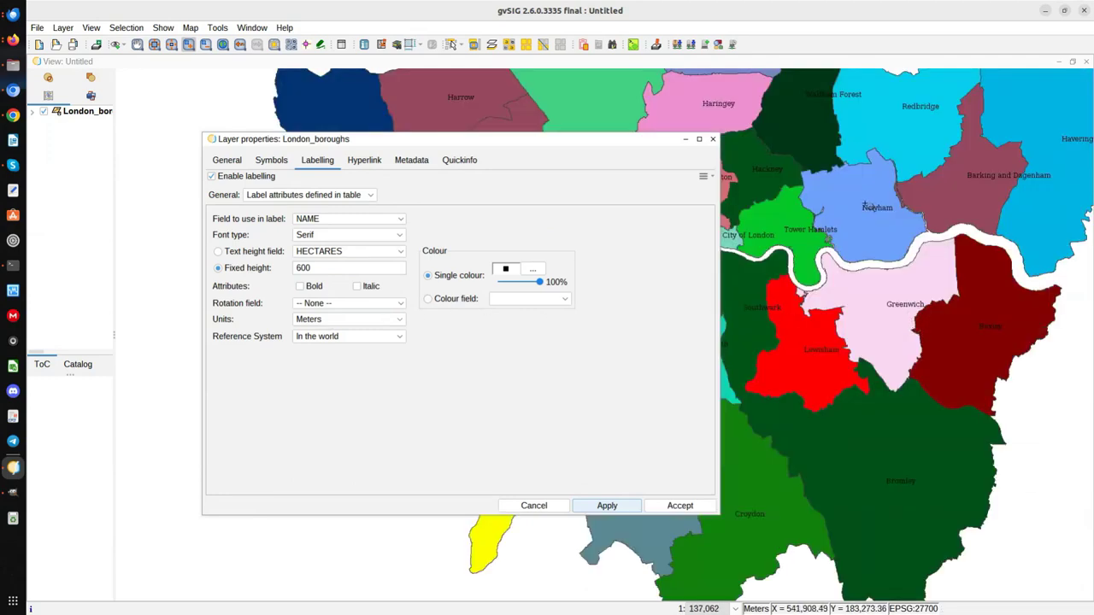
pyautogui.scroll(1, 869, 208)
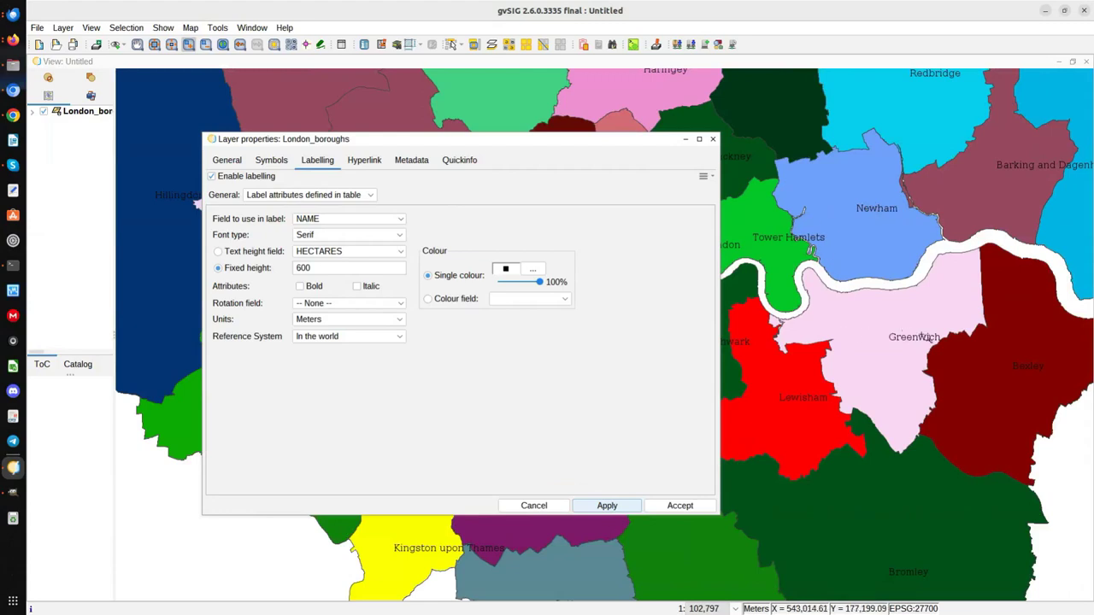
pyautogui.scroll(-1, 870, 234)
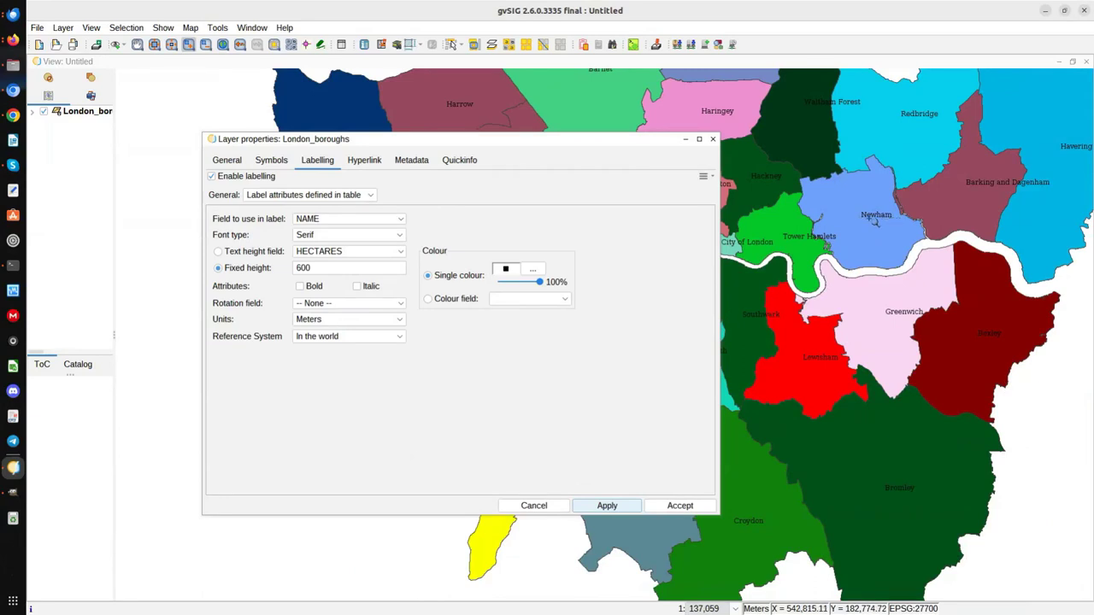
pyautogui.scroll(-1, 884, 241)
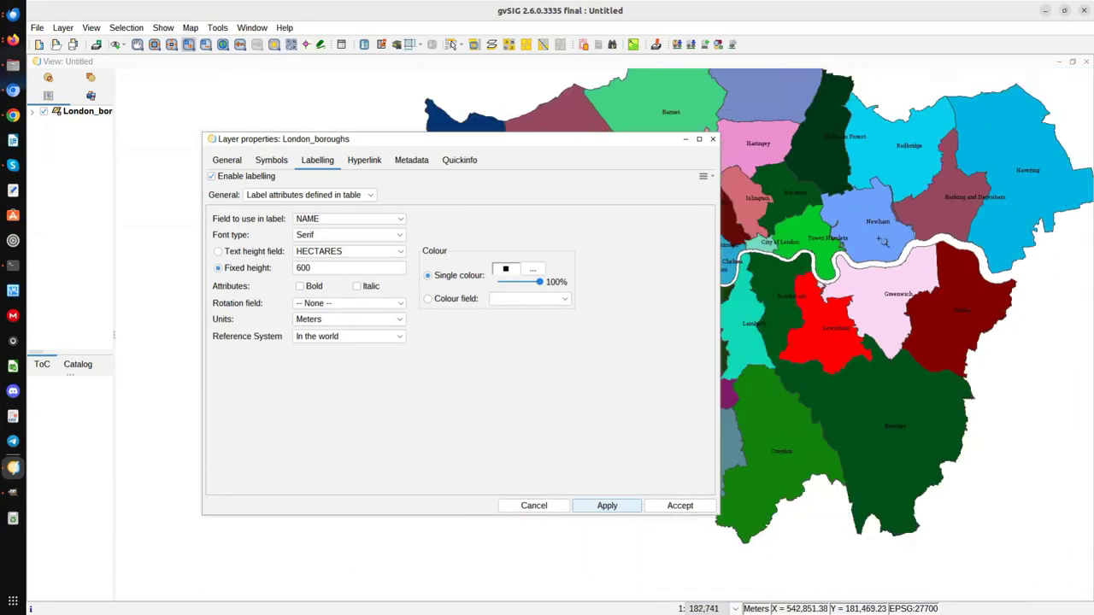
pyautogui.scroll(2, 884, 242)
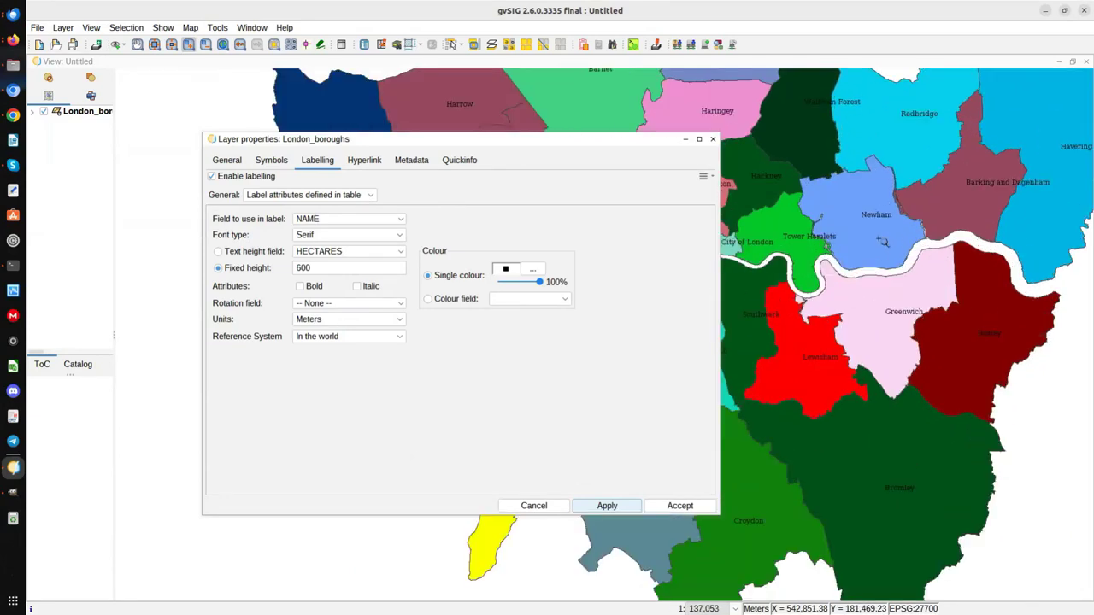
pyautogui.scroll(1, 884, 242)
pyautogui.scroll(-2, 884, 241)
# Step: Accept the layer properties and bring all the labelled London boroughs into view
pyautogui.click(588, 507)
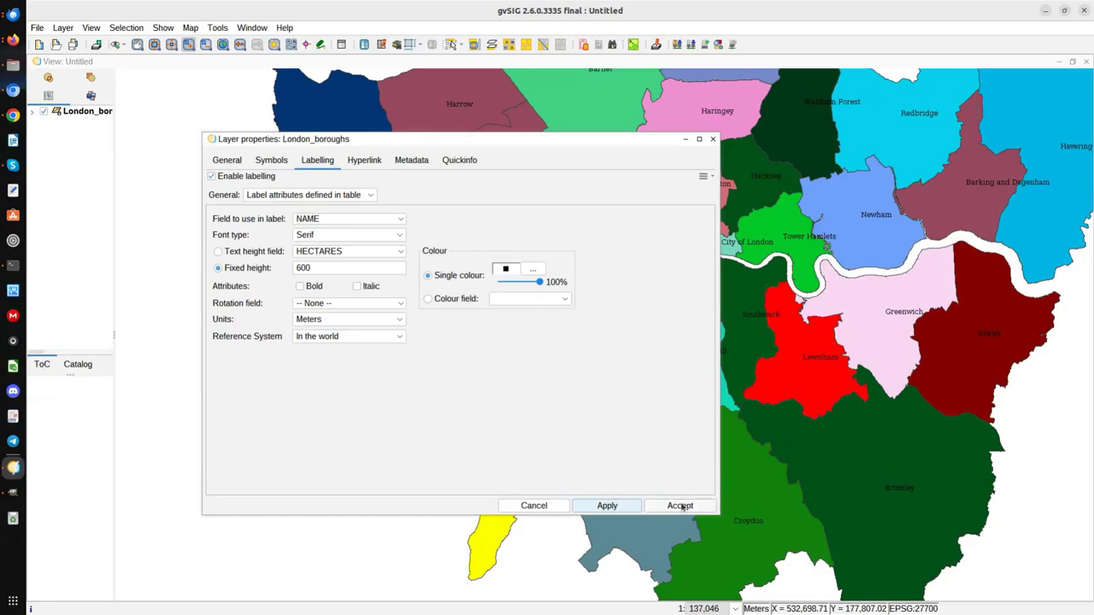
pyautogui.click(681, 506)
pyautogui.scroll(-2, 513, 433)
pyautogui.scroll(1, 598, 286)
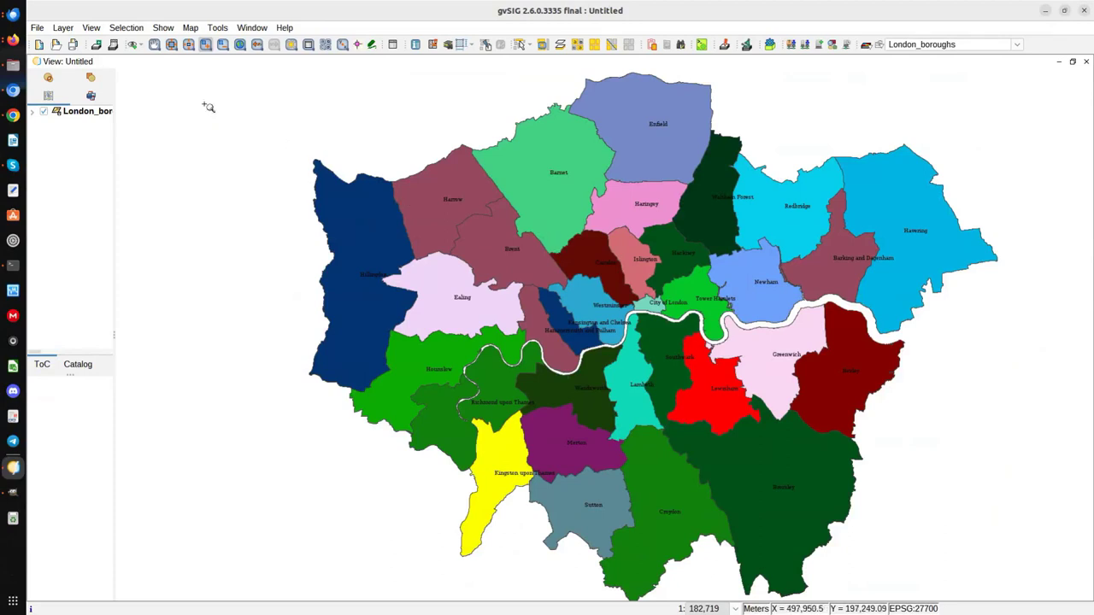
# Step: Add the file Central_London_27700.shp from the London folder as a new layer in the view
pyautogui.click(97, 47)
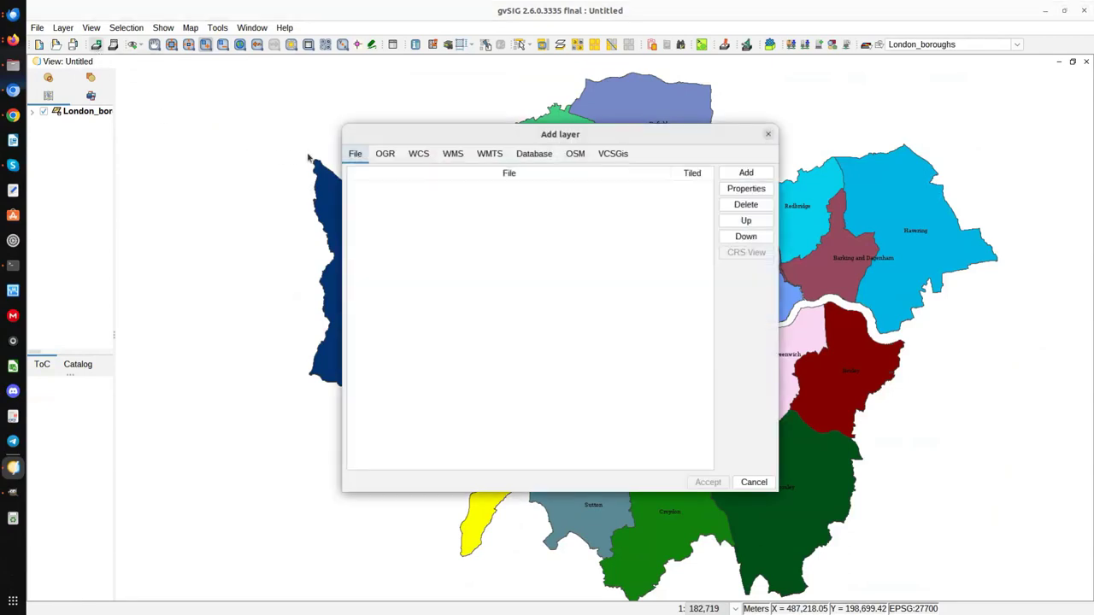
pyautogui.click(741, 173)
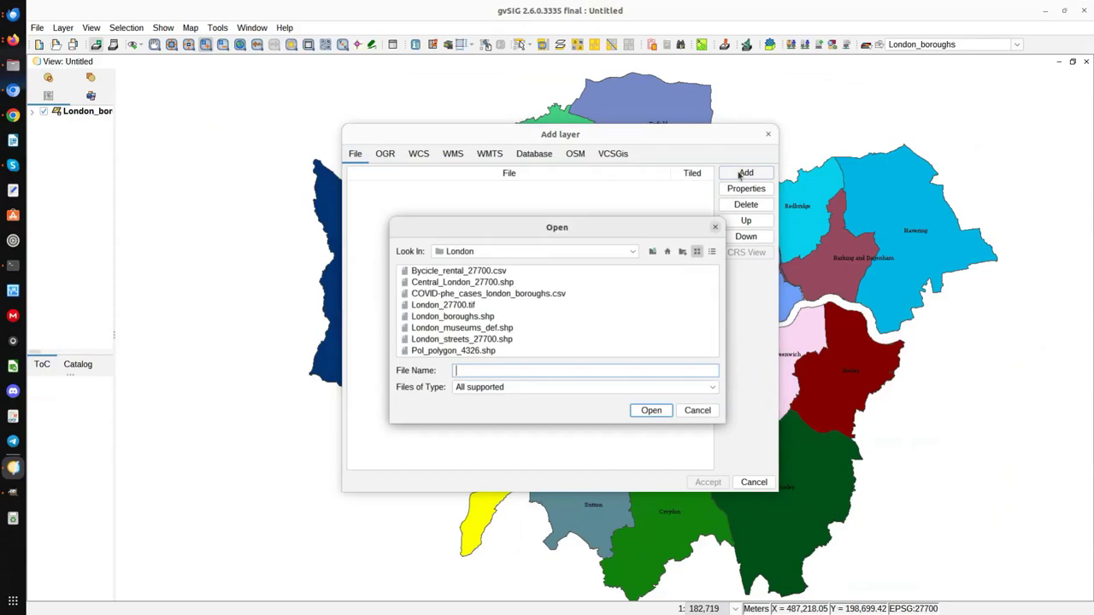
pyautogui.click(462, 282)
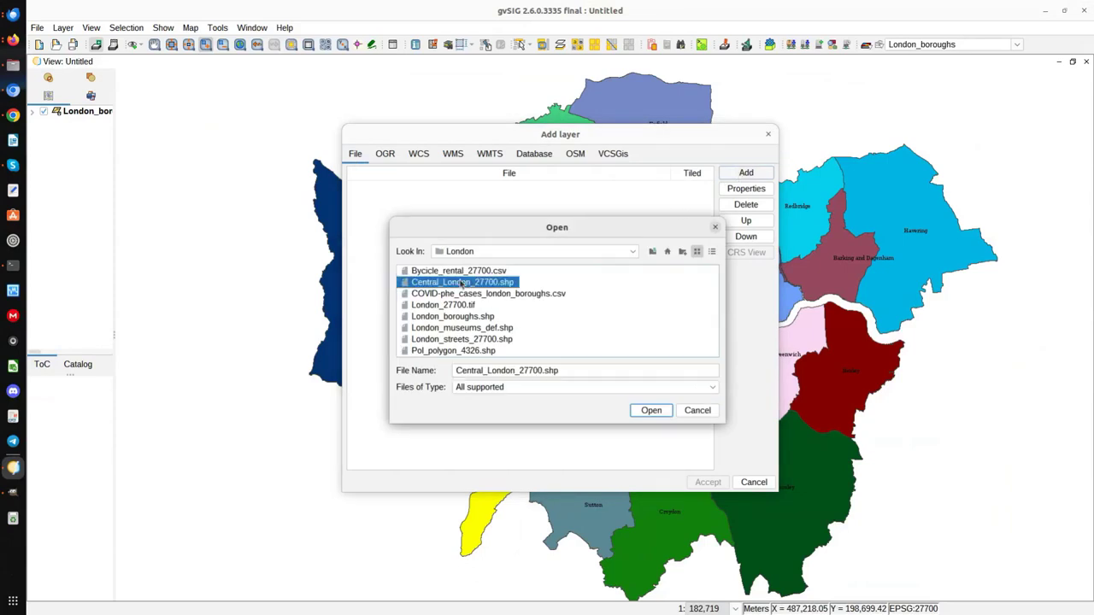
pyautogui.click(650, 412)
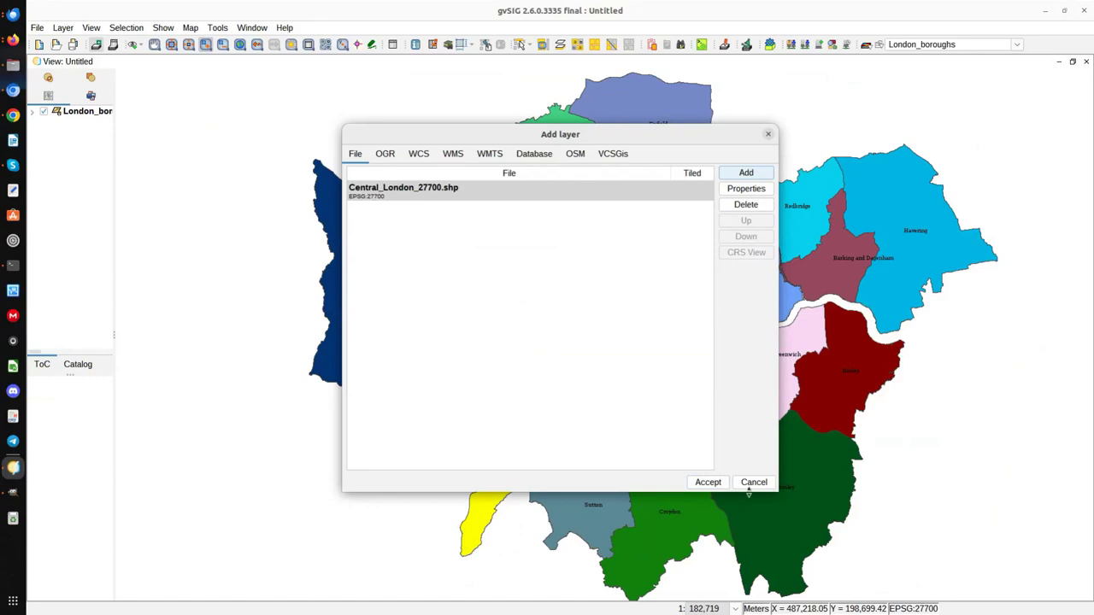
pyautogui.click(708, 482)
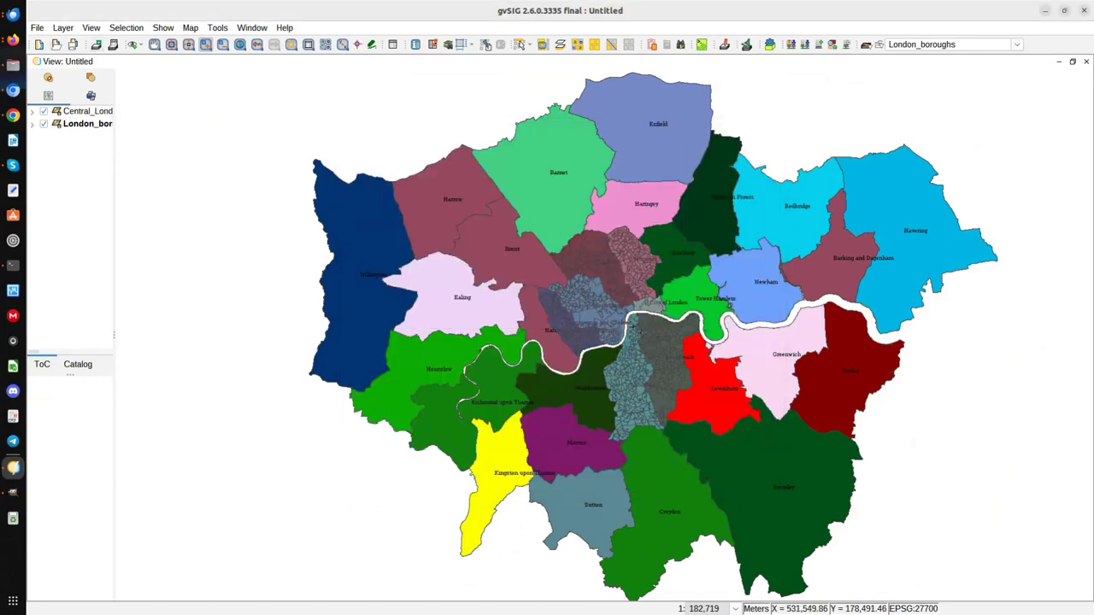
# Step: Hide the London_boroughs layer and make Central_London_27700 the active layer
pyautogui.scroll(2, 633, 317)
pyautogui.scroll(1, 630, 328)
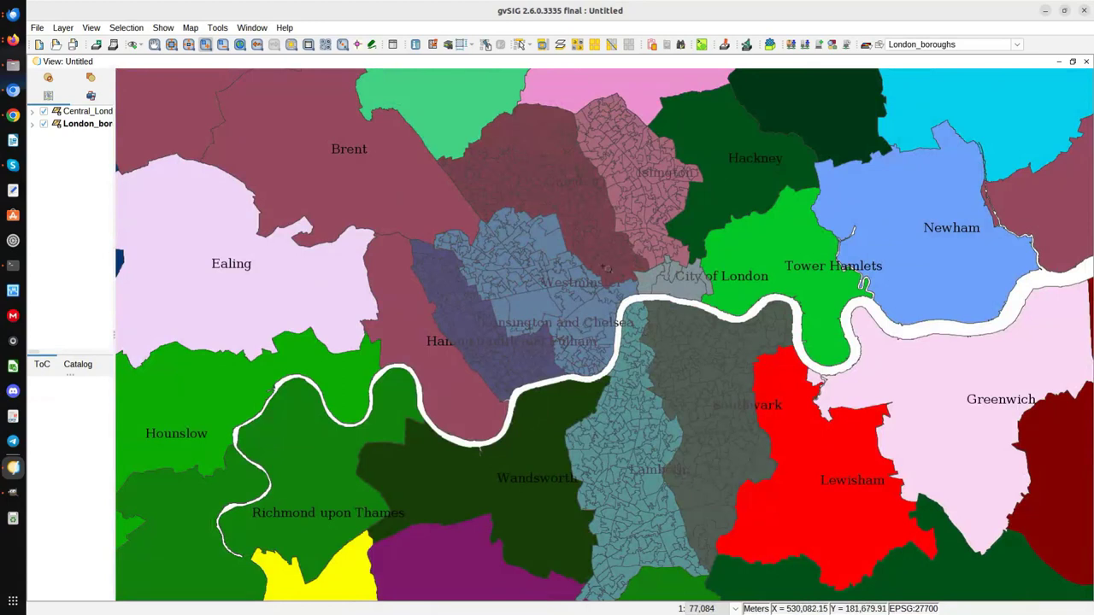
pyautogui.click(43, 124)
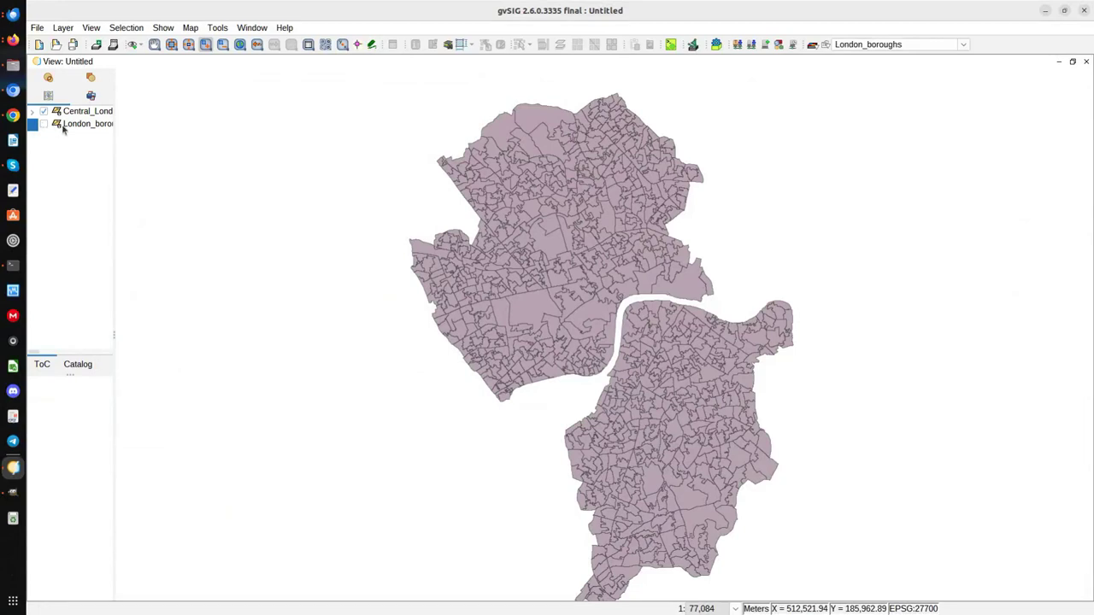
pyautogui.click(569, 262)
pyautogui.scroll(-1, 589, 264)
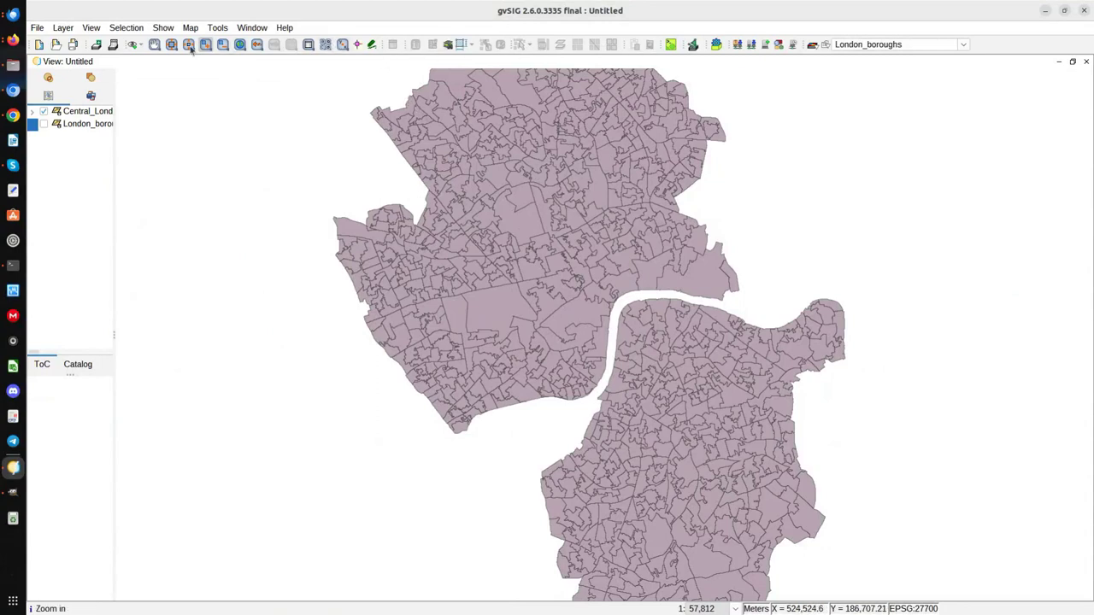
pyautogui.click(84, 116)
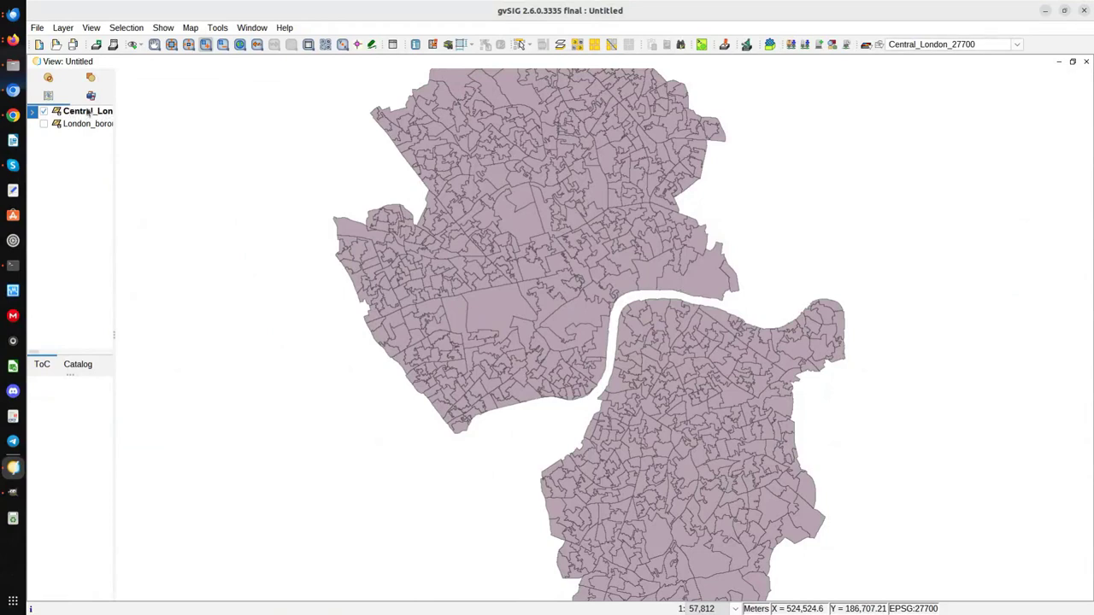
# Step: Select all features of the Central_London_27700 layer, and clear the selection
pyautogui.click(594, 45)
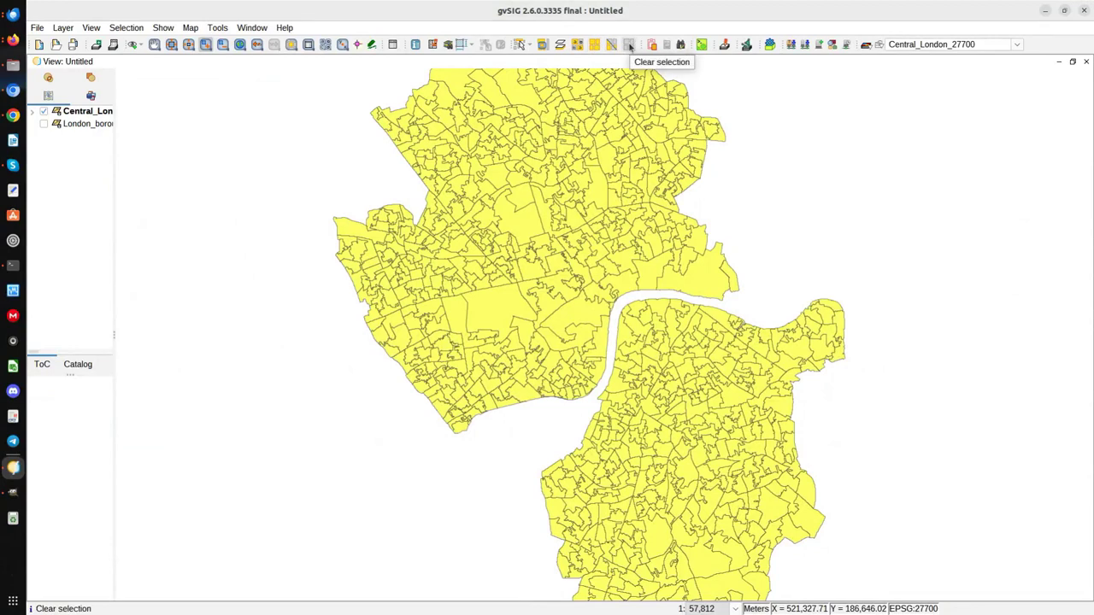
pyautogui.click(630, 47)
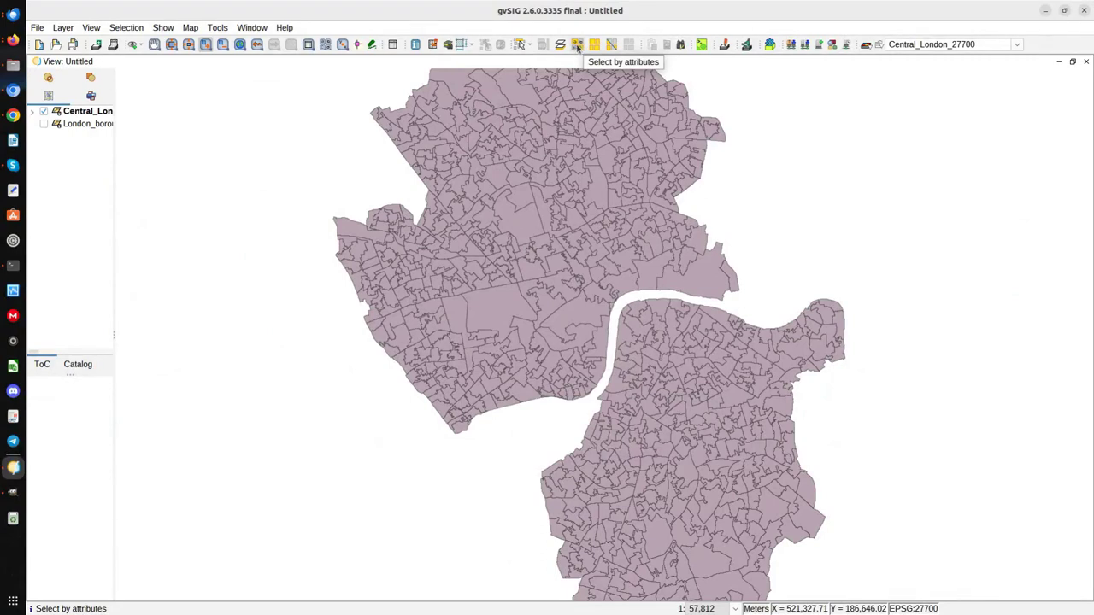
# Step: Open selection by attributes for Central_London_27700 and examine the values of the MSOA11NM, MSOA11CD and LSOA11NM fields
pyautogui.click(578, 47)
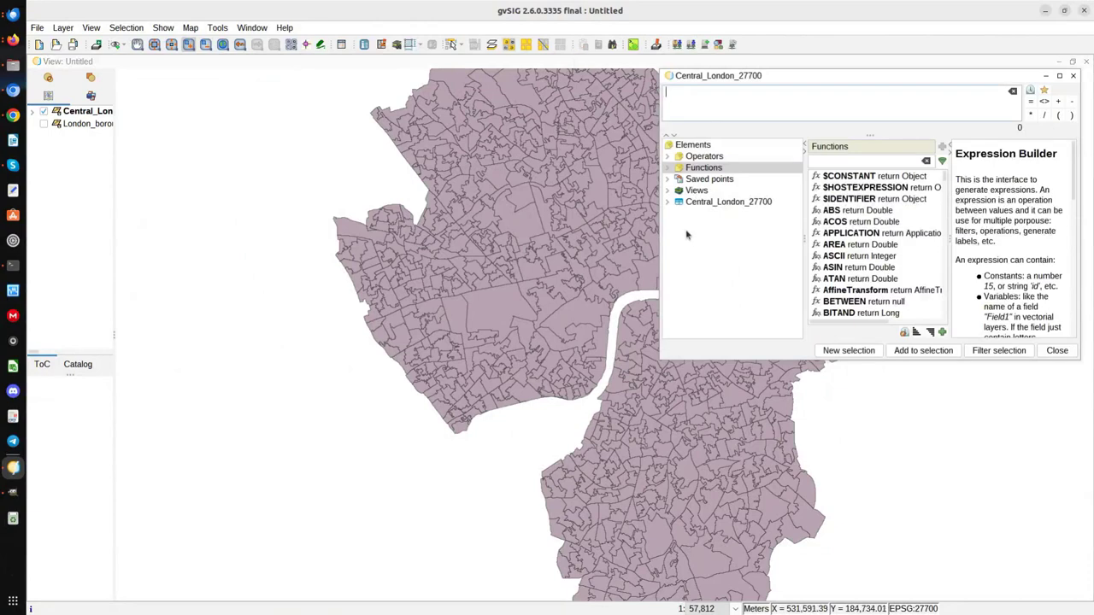
pyautogui.click(668, 202)
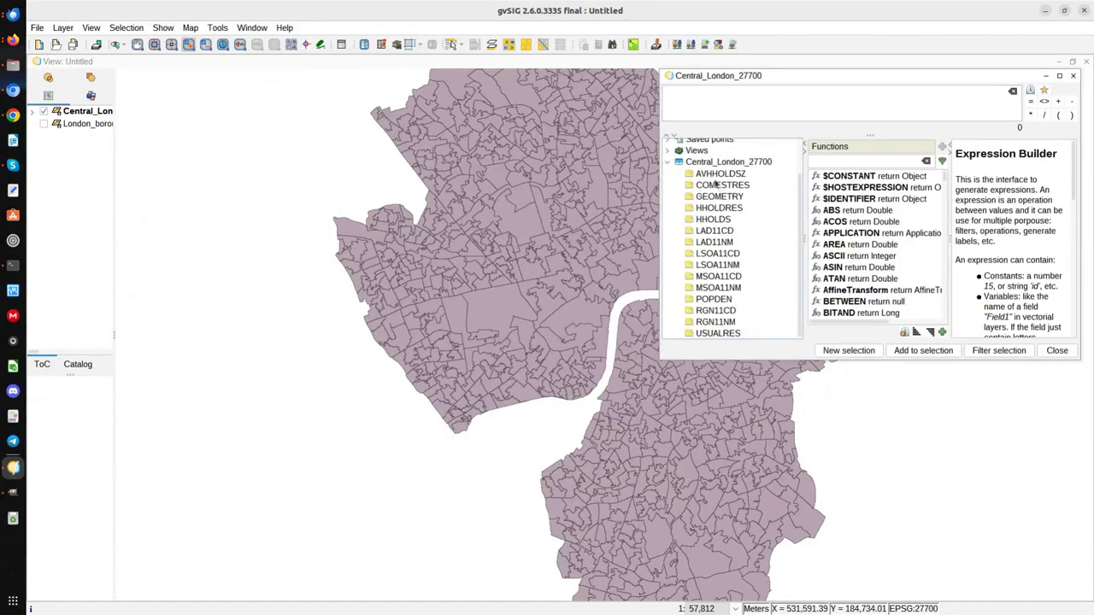
pyautogui.click(719, 287)
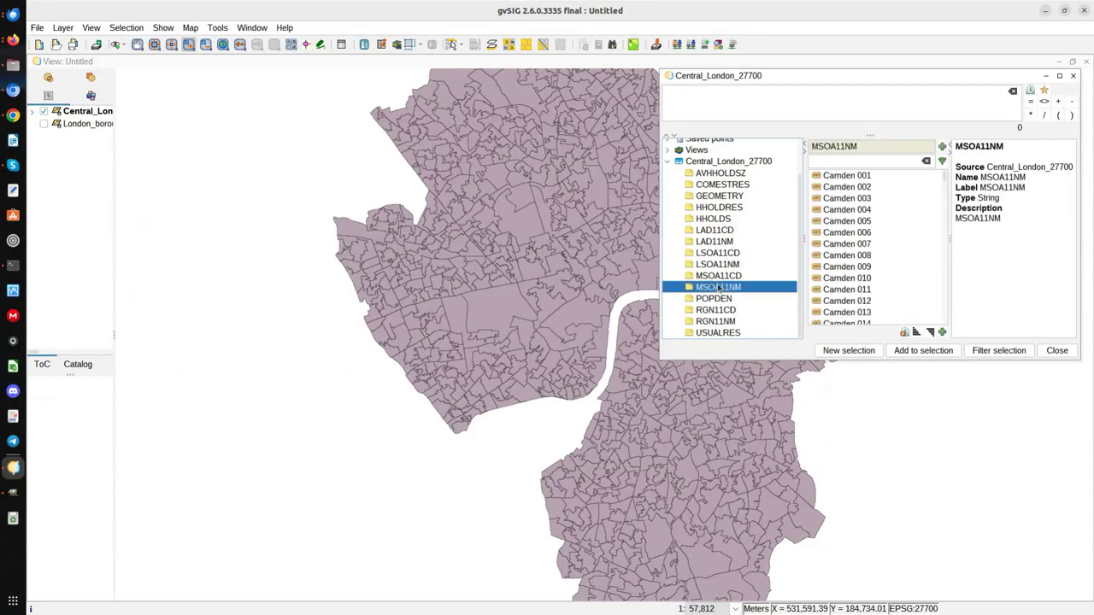
pyautogui.scroll(-7, 886, 256)
pyautogui.scroll(1, 887, 256)
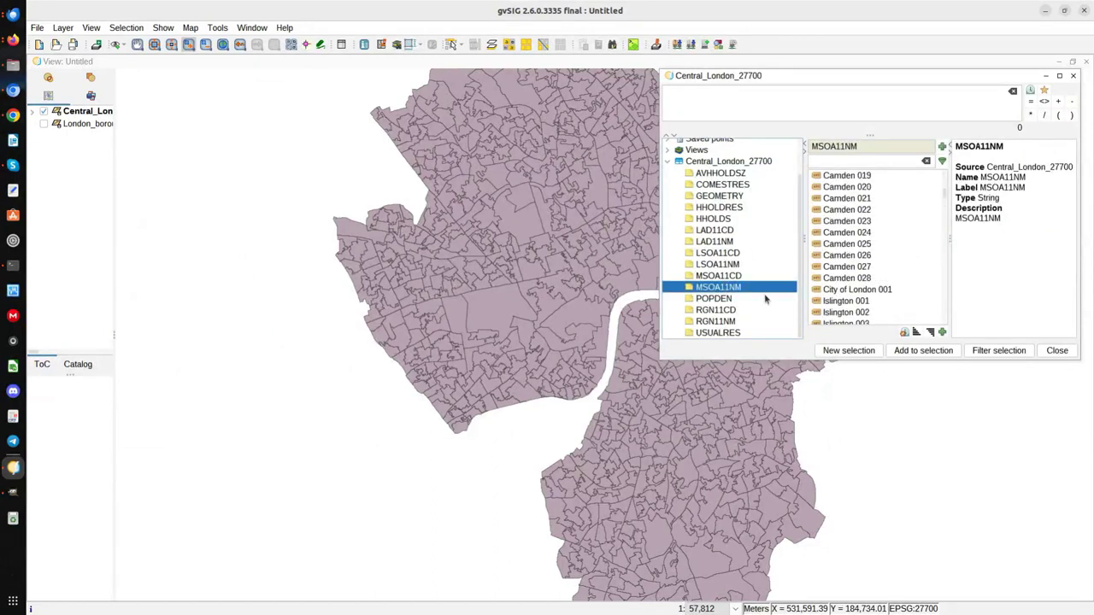
pyautogui.click(719, 276)
pyautogui.click(721, 265)
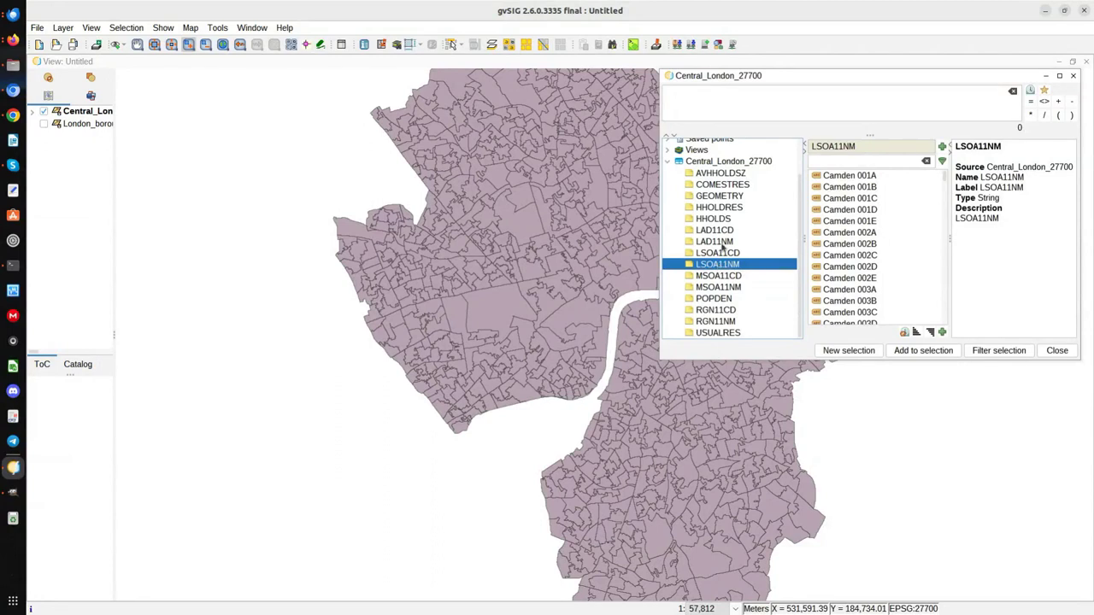
# Step: Create a new selection with the expression LAD11NM = 'Camden', and zoom the map to the selected features
pyautogui.click(718, 243)
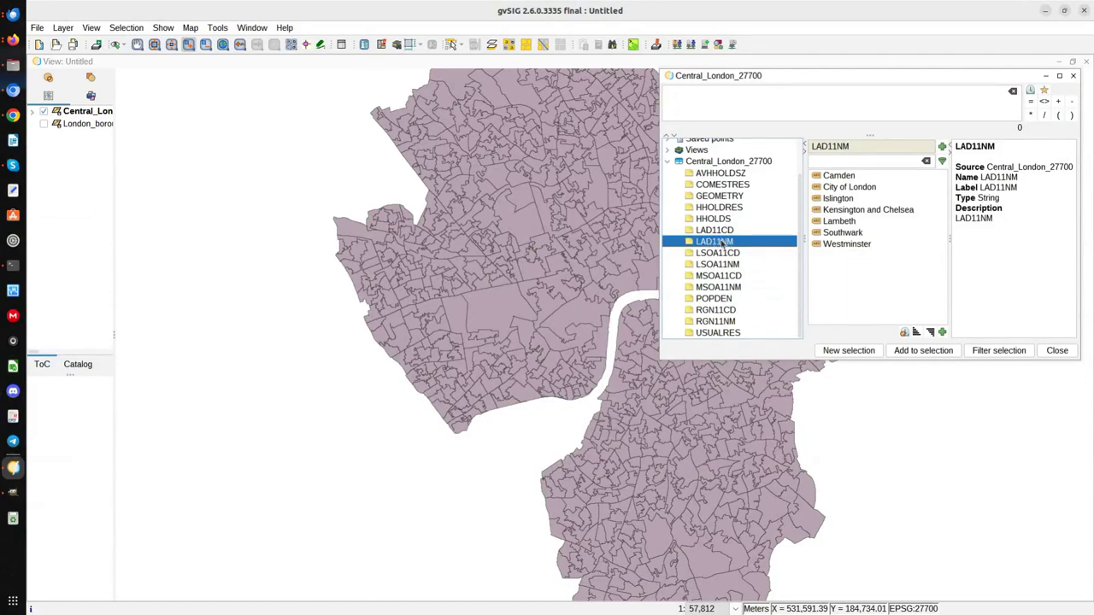
pyautogui.doubleClick(722, 243)
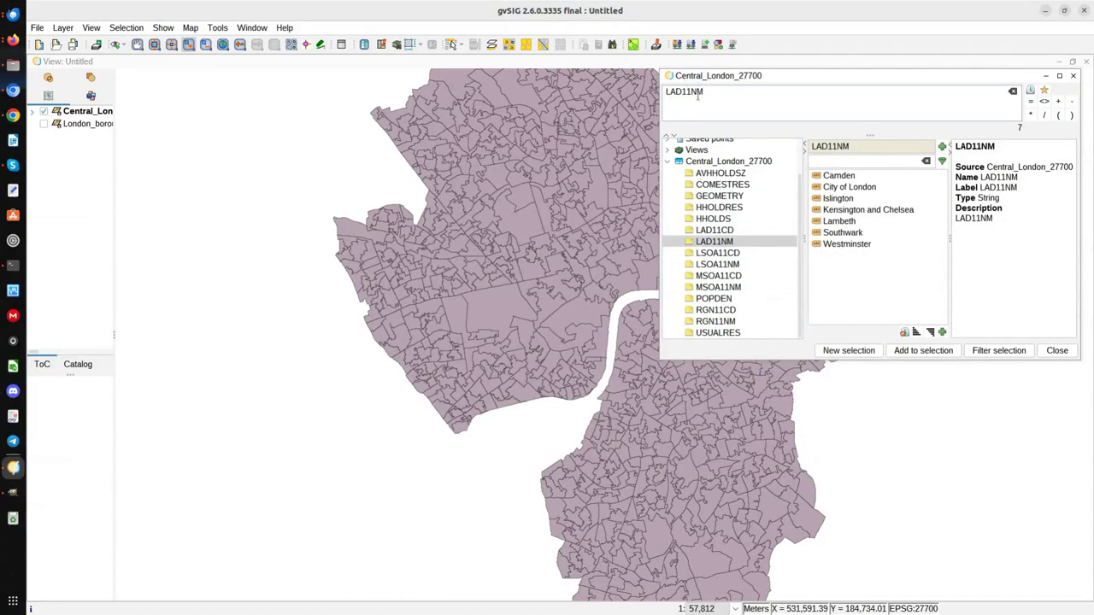
pyautogui.click(1031, 101)
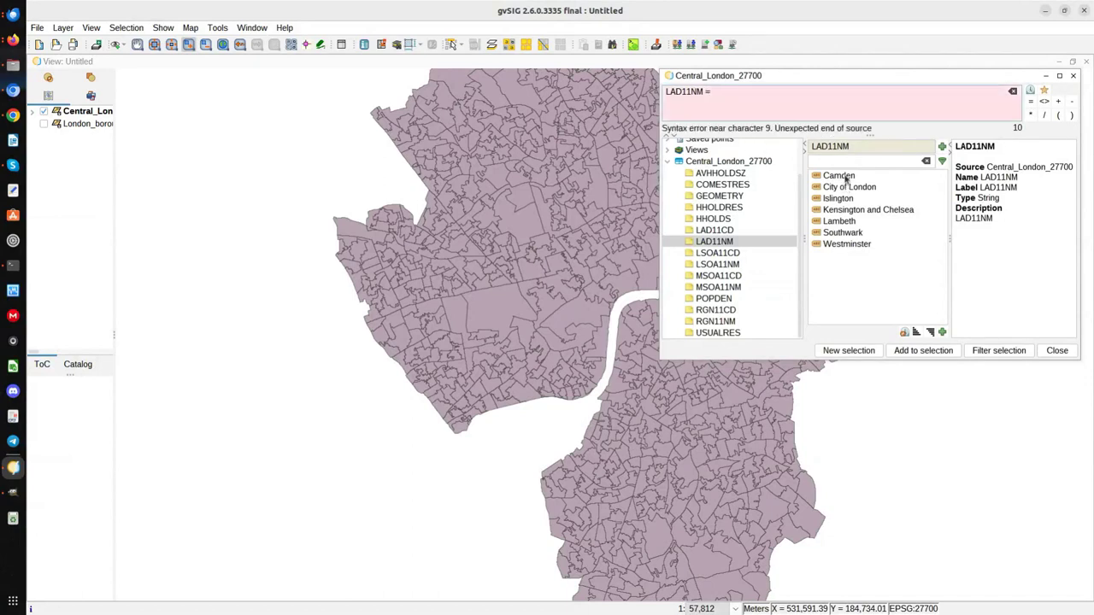
pyautogui.doubleClick(844, 178)
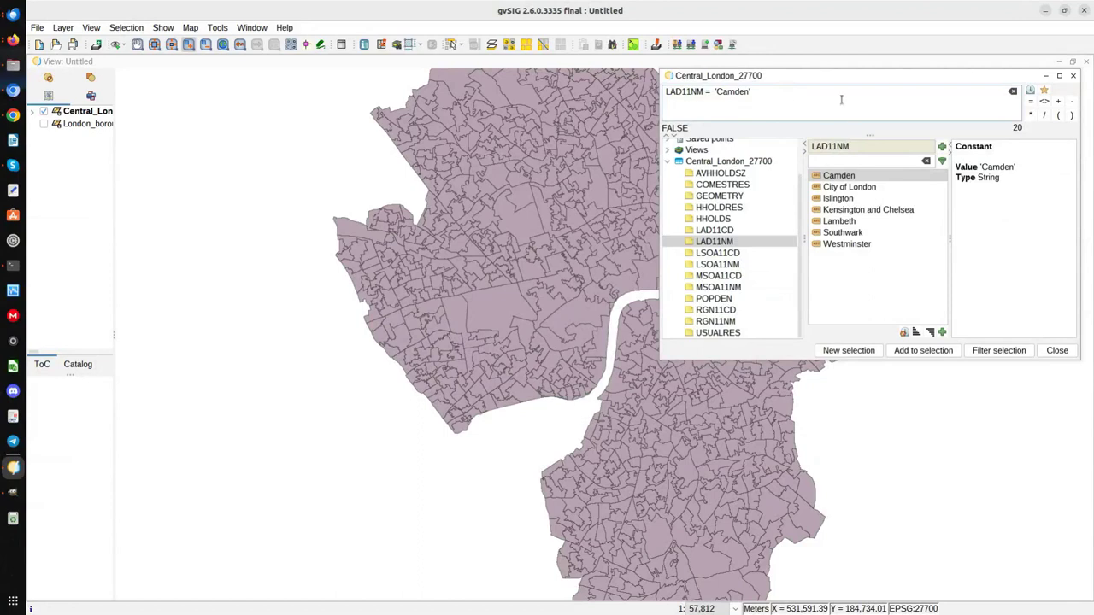
pyautogui.click(849, 351)
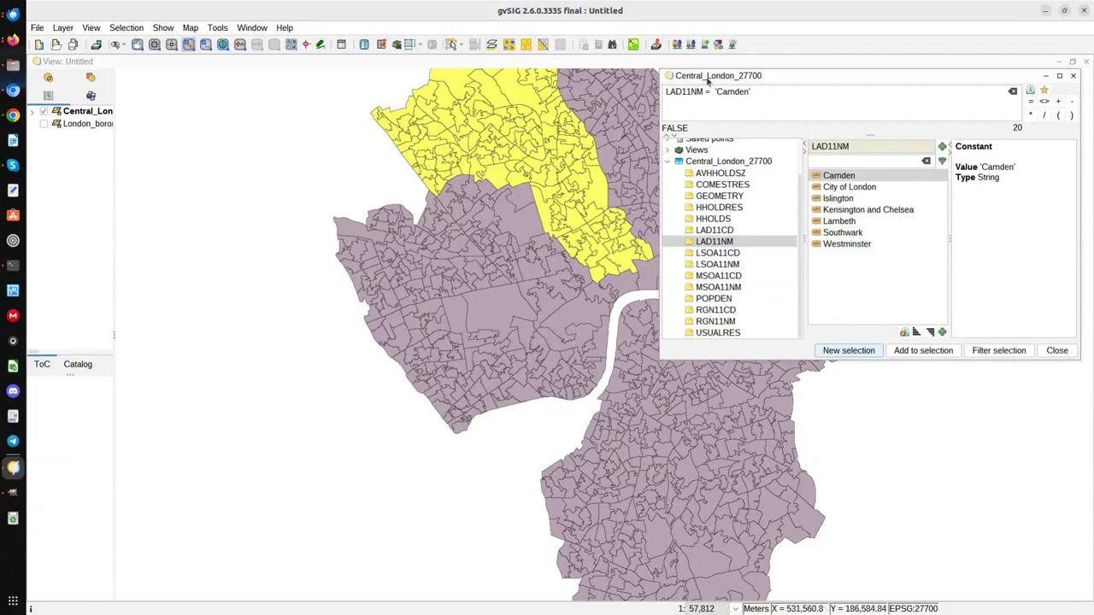
pyautogui.click(1075, 78)
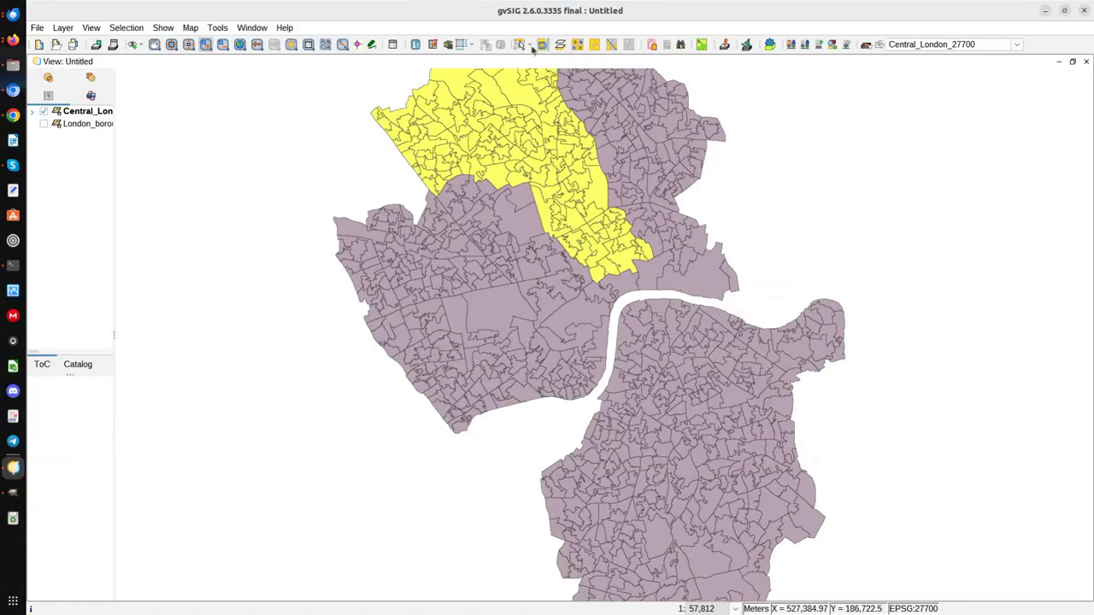
pyautogui.click(290, 45)
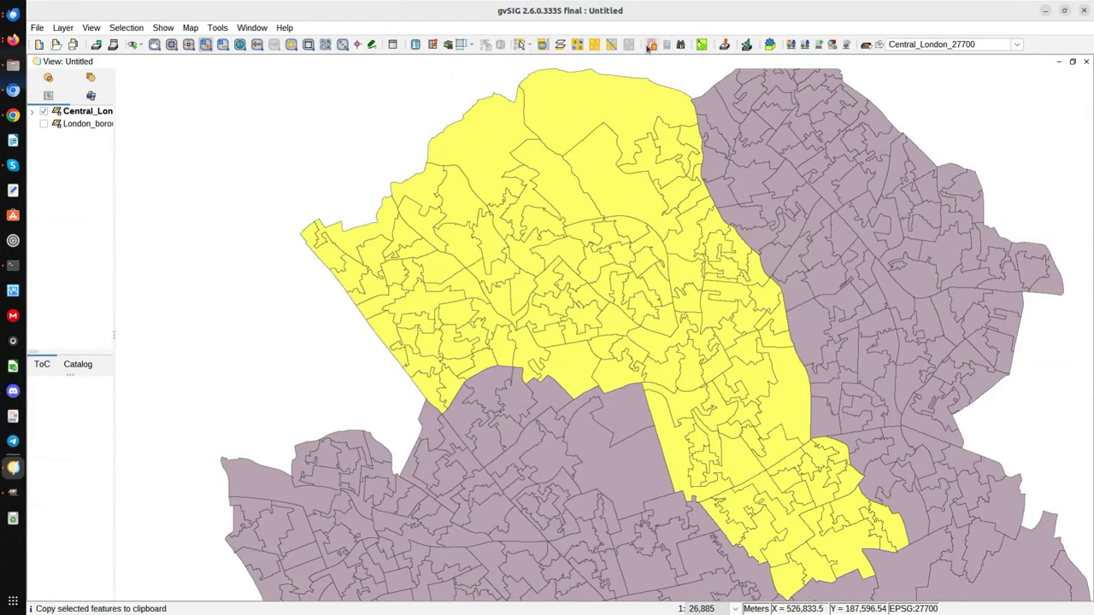
# Step: Switch to Simple selection and select several individual areas in northern Camden one at a time
pyautogui.click(530, 45)
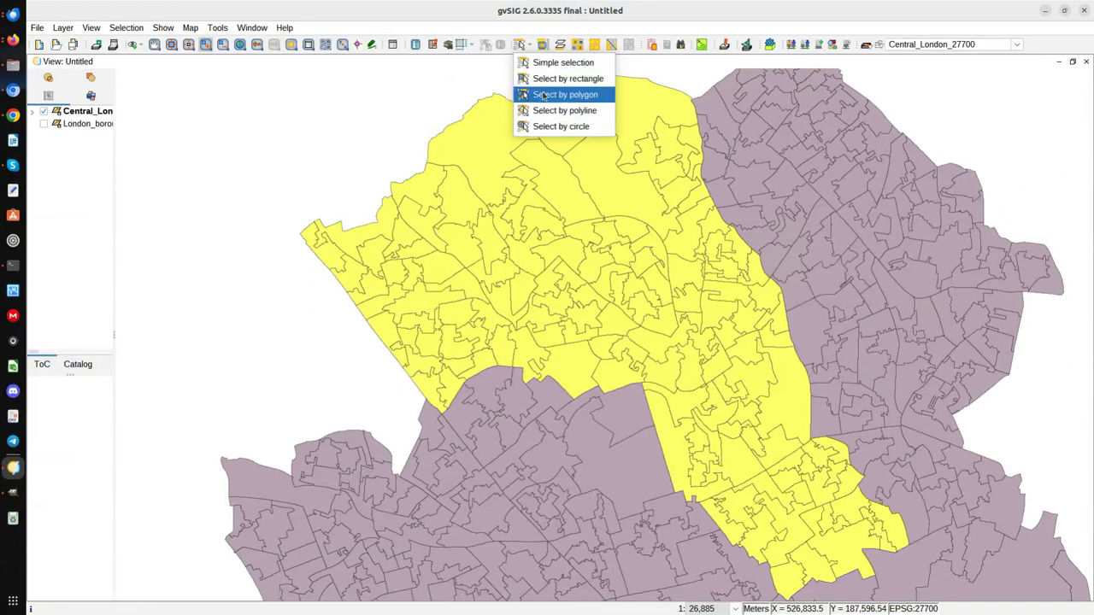
pyautogui.click(530, 47)
pyautogui.click(530, 47)
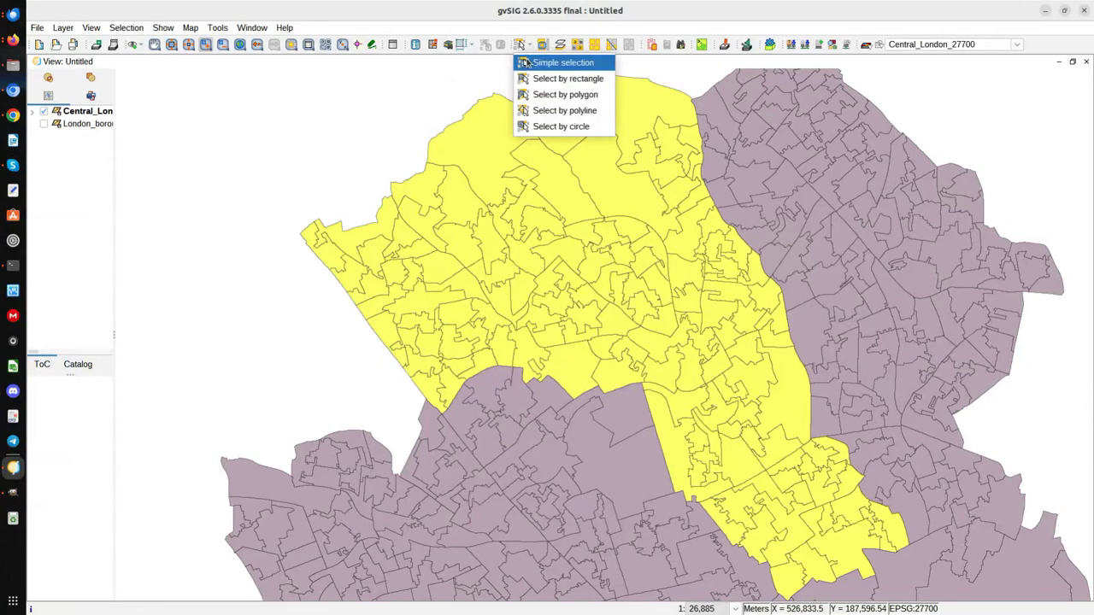
pyautogui.click(547, 64)
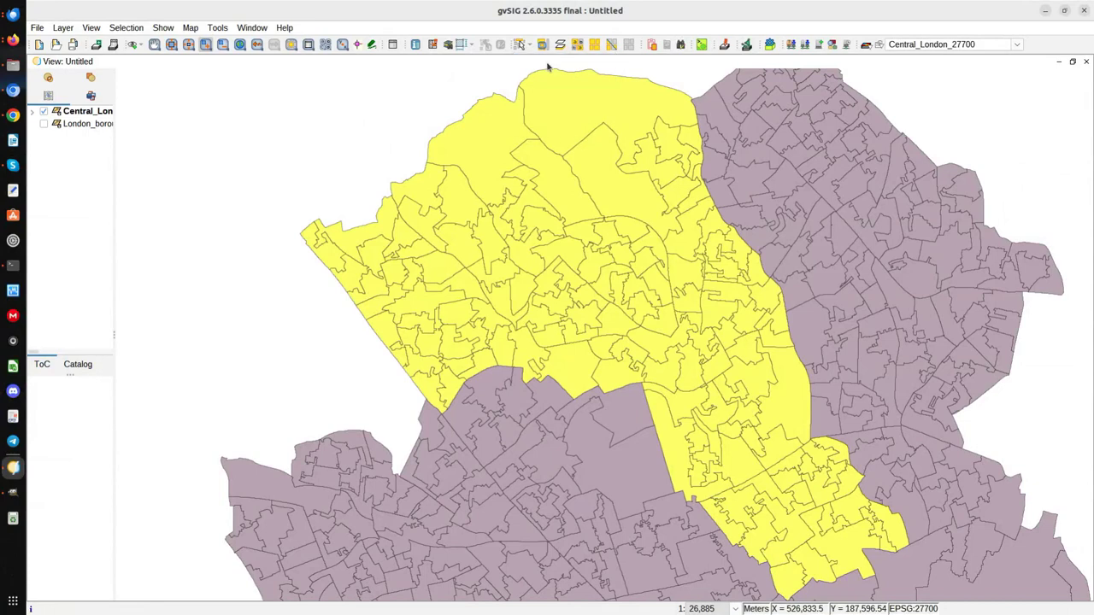
pyautogui.click(604, 163)
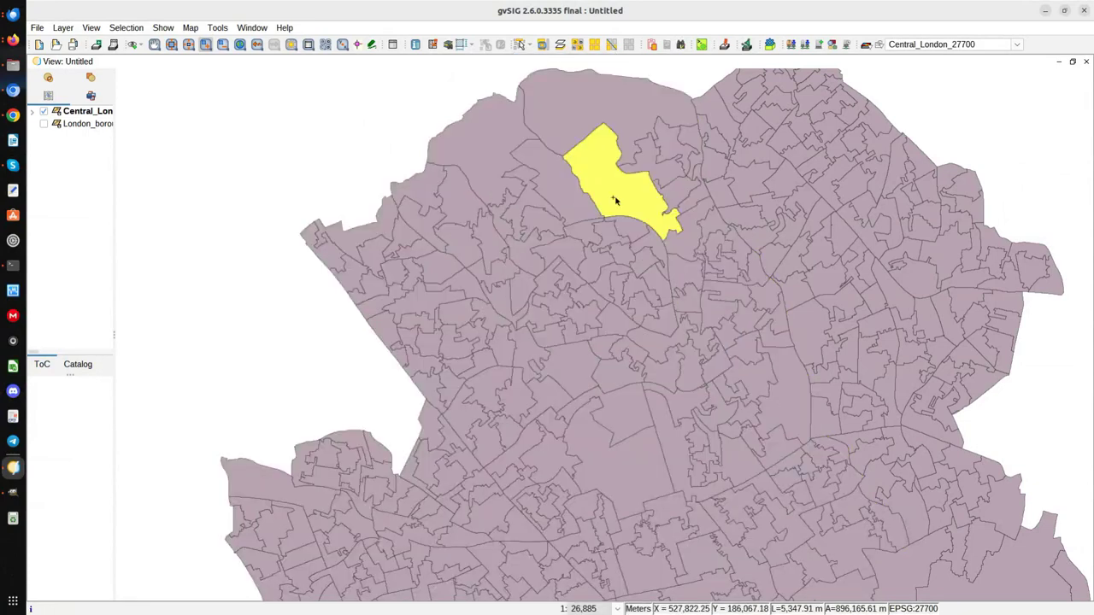
pyautogui.click(630, 231)
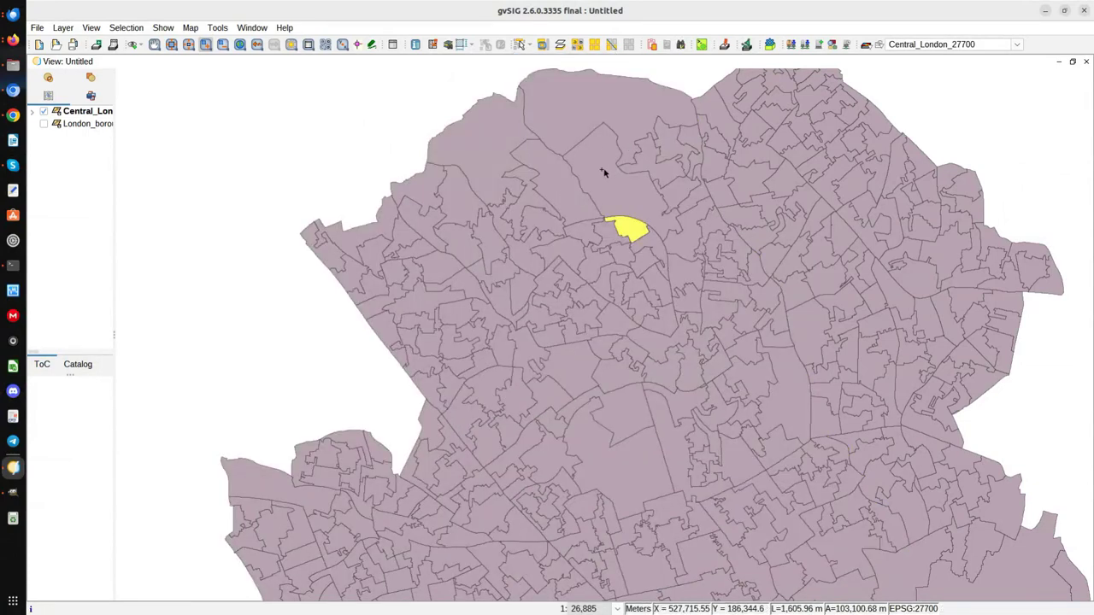
pyautogui.click(603, 171)
pyautogui.click(564, 191)
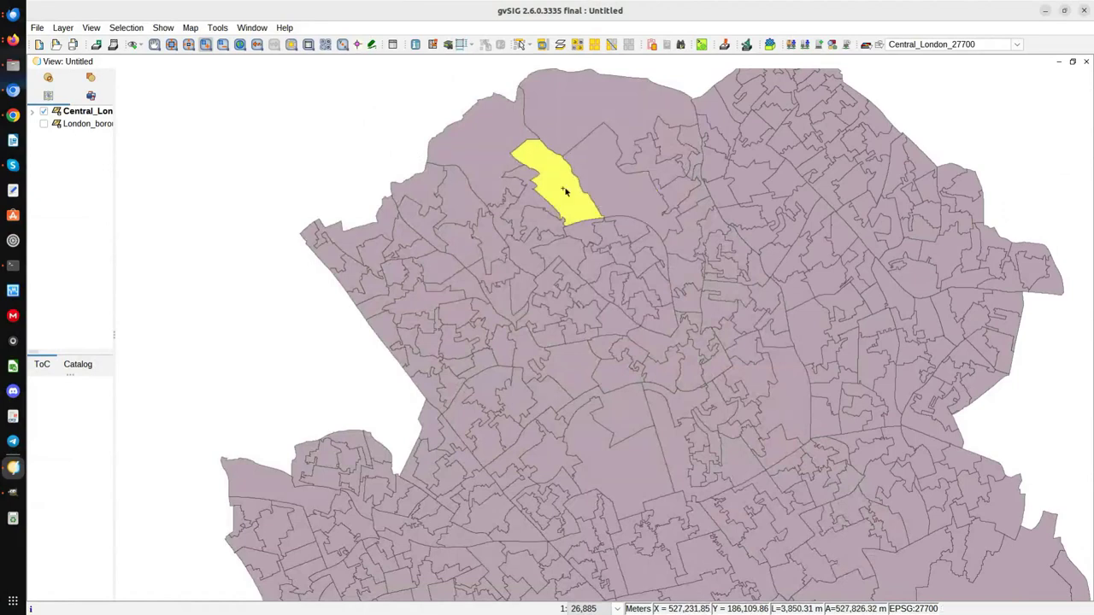
# Step: Select a small area in northern Camden and add the two large areas above it and the neighbouring small areas to the selection
pyautogui.click(587, 235)
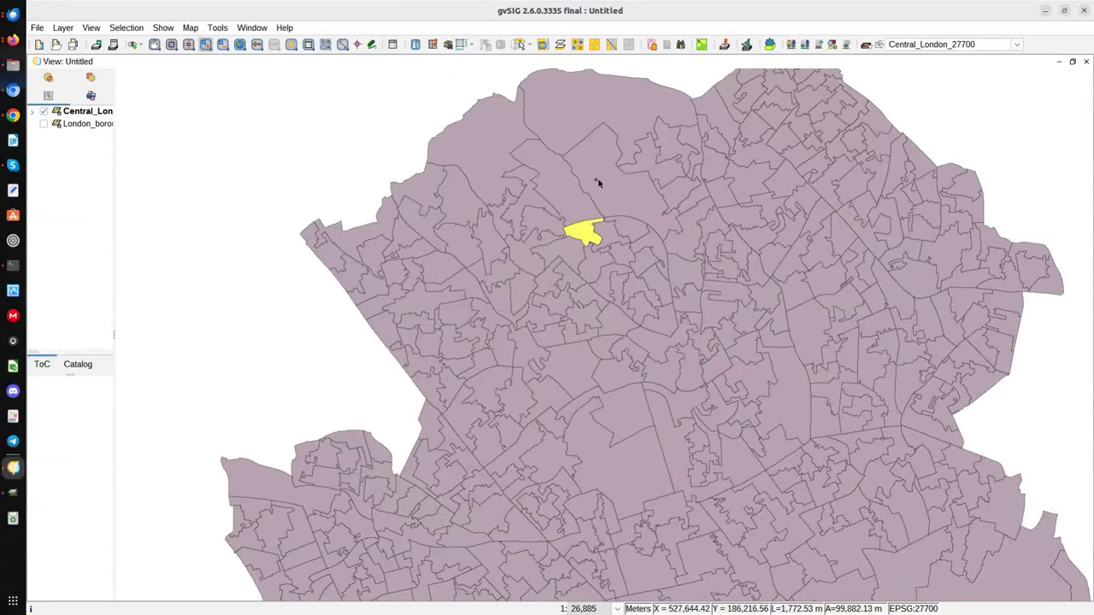
pyautogui.keyDown('ctrl'); pyautogui.click(571, 202); pyautogui.keyUp('ctrl')
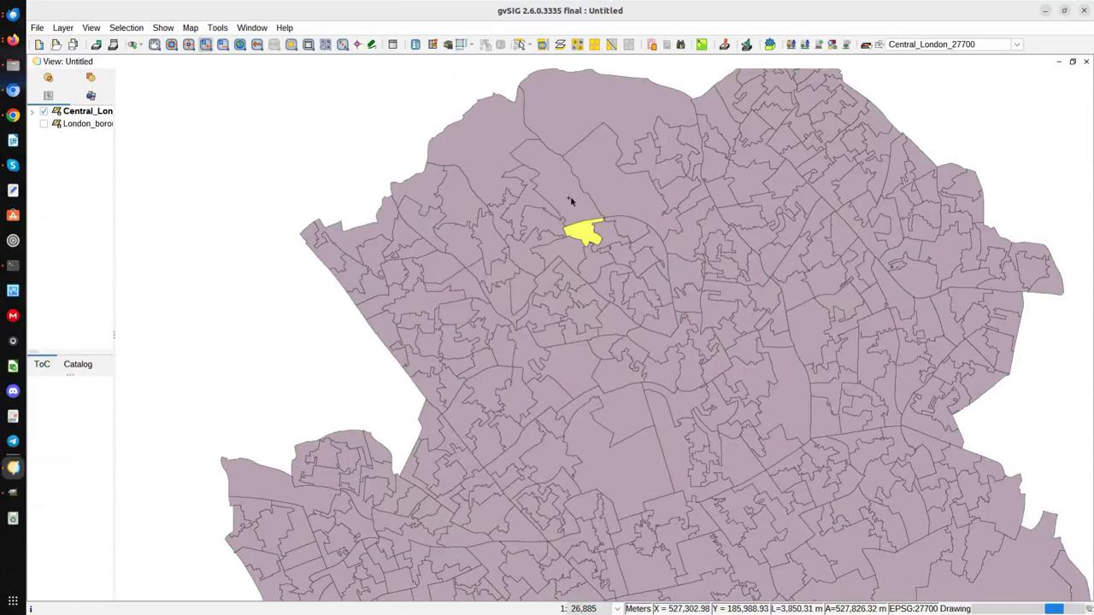
pyautogui.keyDown('ctrl'); pyautogui.click(600, 196); pyautogui.keyUp('ctrl')
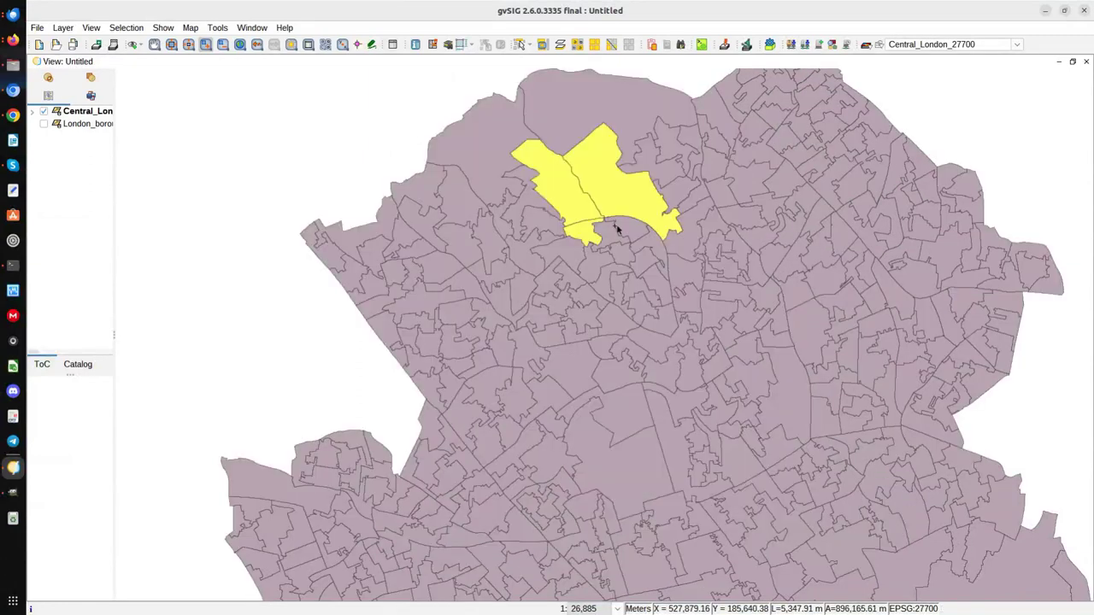
pyautogui.keyDown('ctrl'); pyautogui.click(612, 238); pyautogui.keyUp('ctrl')
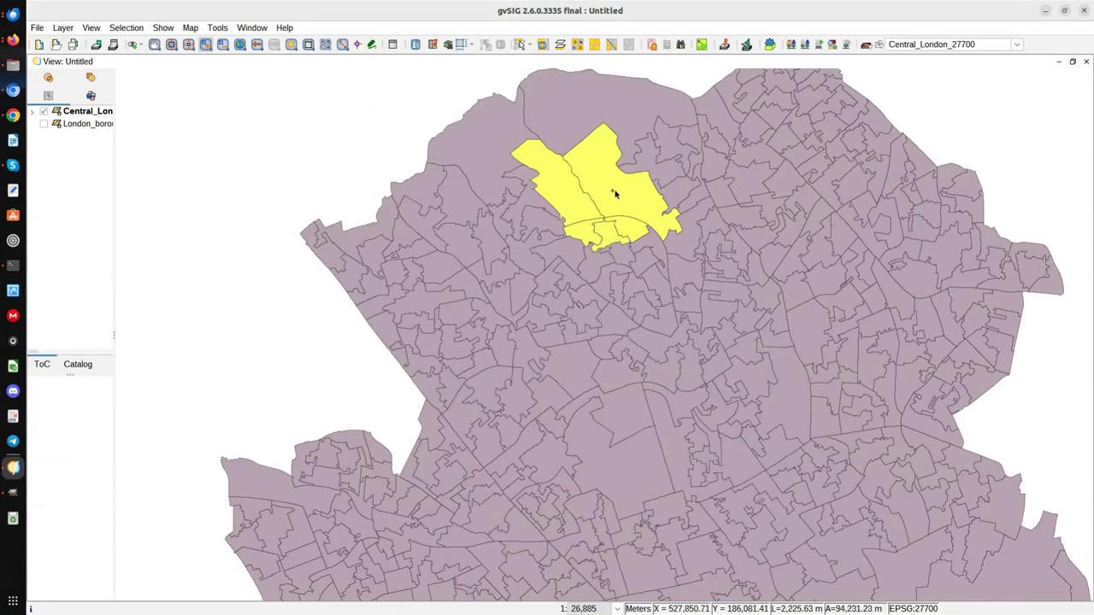
# Step: Remove the two large areas and the westernmost small area from the current selection
pyautogui.keyDown('ctrl'); pyautogui.click(614, 193); pyautogui.keyUp('ctrl')
pyautogui.keyDown('ctrl'); pyautogui.click(573, 195); pyautogui.keyUp('ctrl')
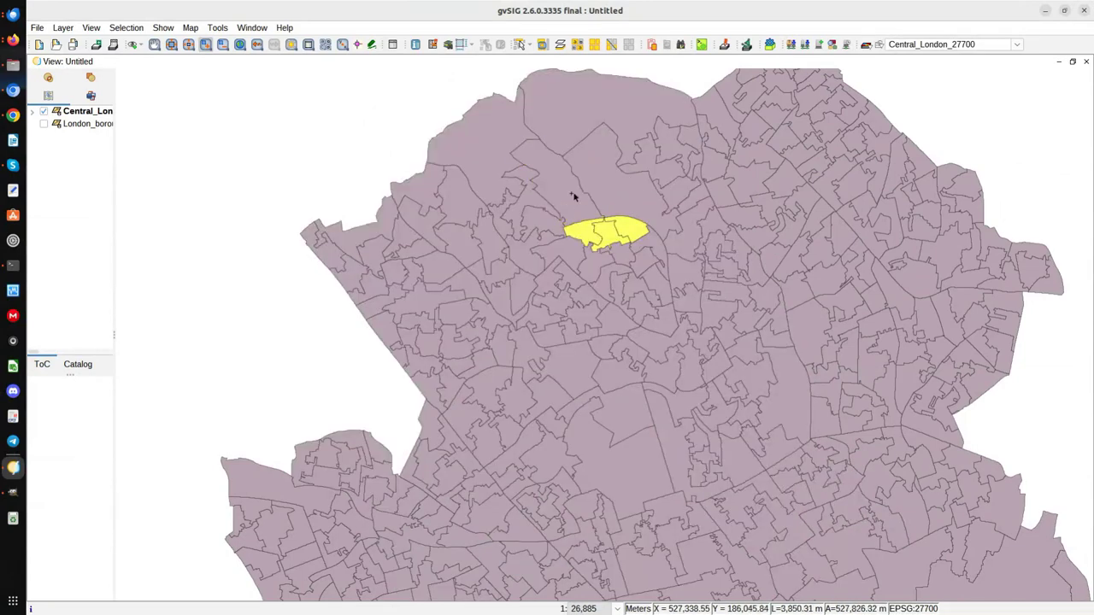
pyautogui.keyDown('ctrl'); pyautogui.click(587, 232); pyautogui.keyUp('ctrl')
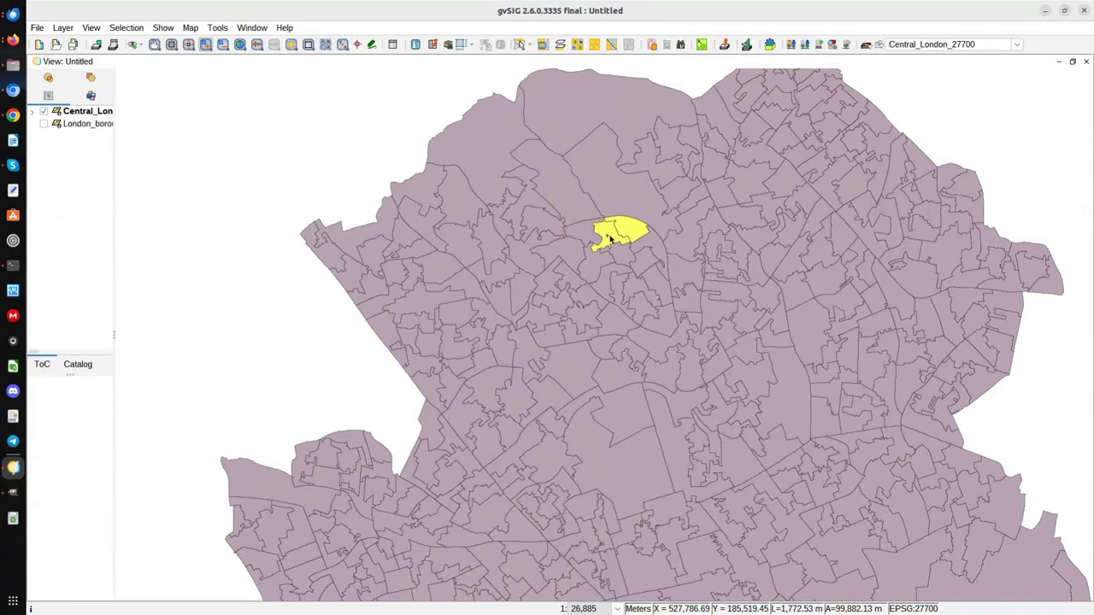
# Step: Add the large area north of the selection and remove the western small area from the selection
pyautogui.click(621, 192)
pyautogui.keyDown('ctrl'); pyautogui.click(652, 172); pyautogui.keyUp('ctrl')
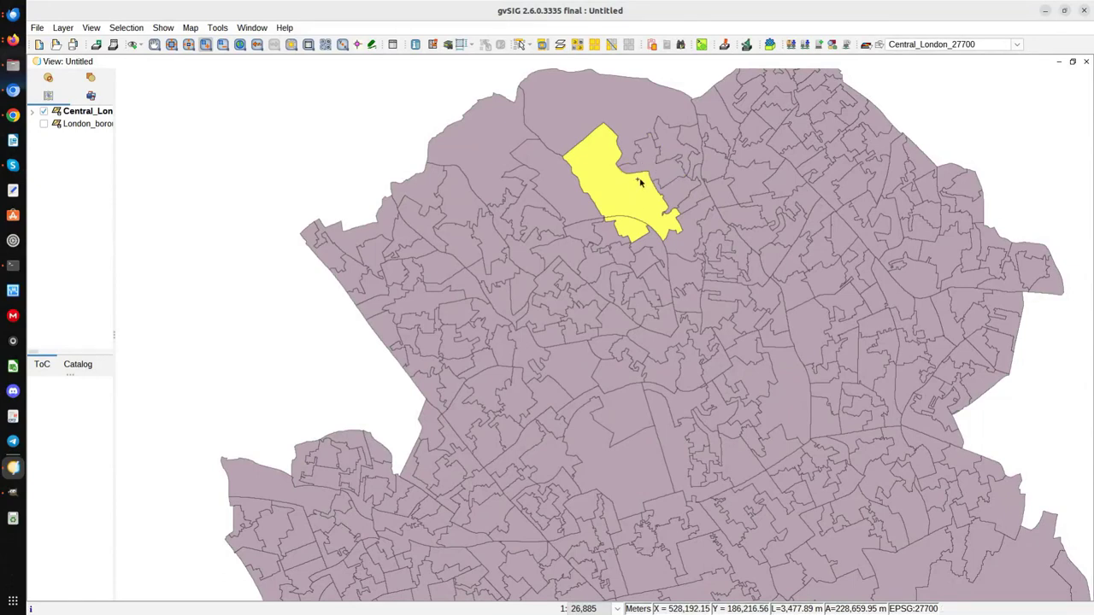
pyautogui.scroll(2, 635, 161)
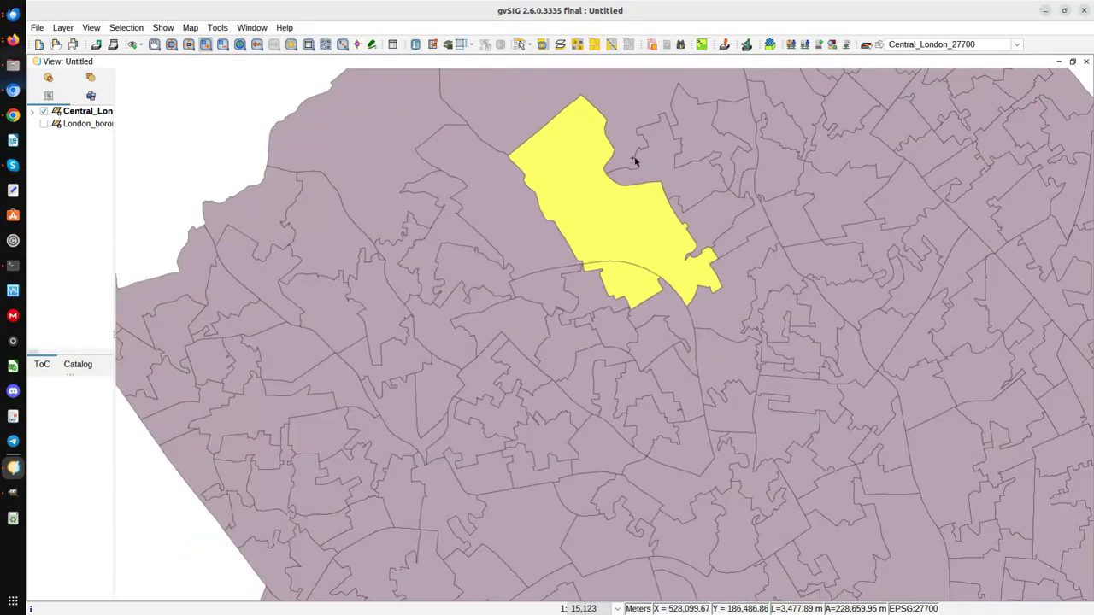
# Step: Switch to Select by rectangle and draw successive selection rectangles over northern Camden, from a wide block down to a few small areas
pyautogui.click(531, 45)
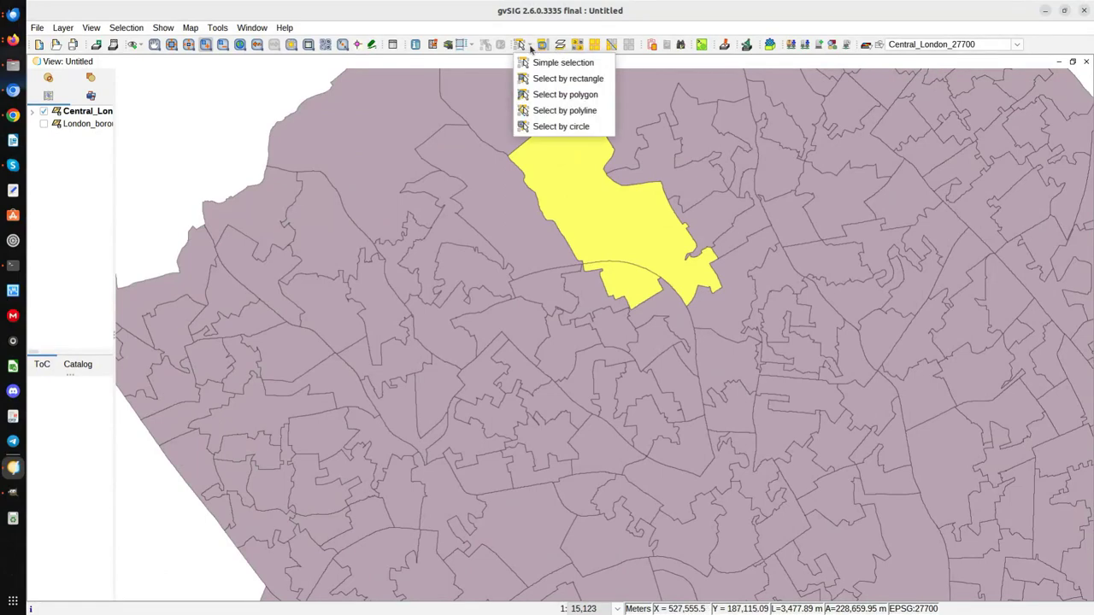
pyautogui.click(551, 81)
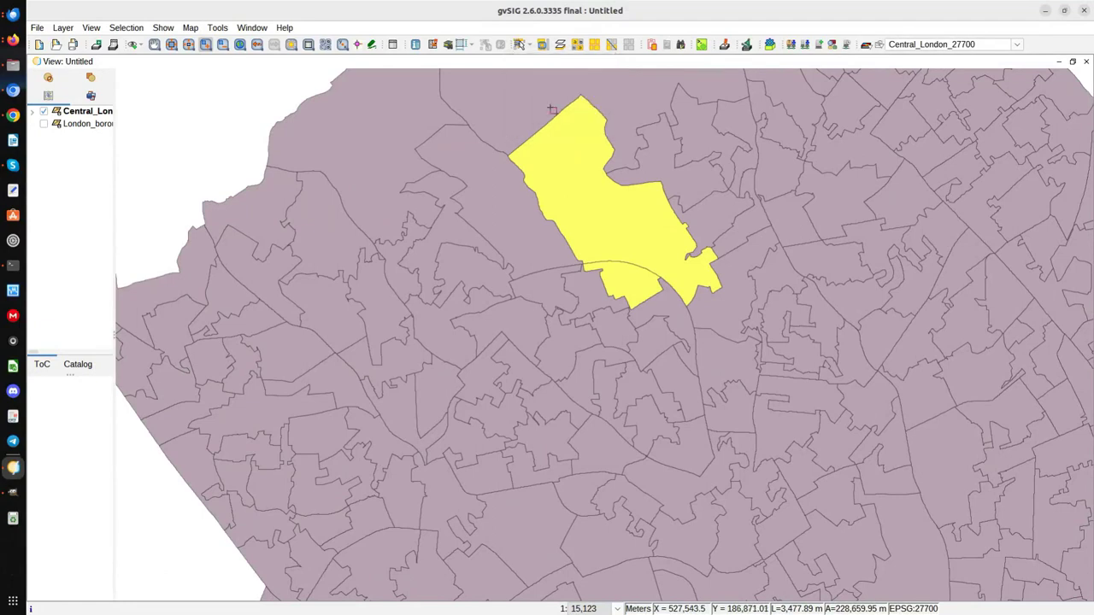
pyautogui.moveTo(459, 133); pyautogui.dragTo(937, 417)
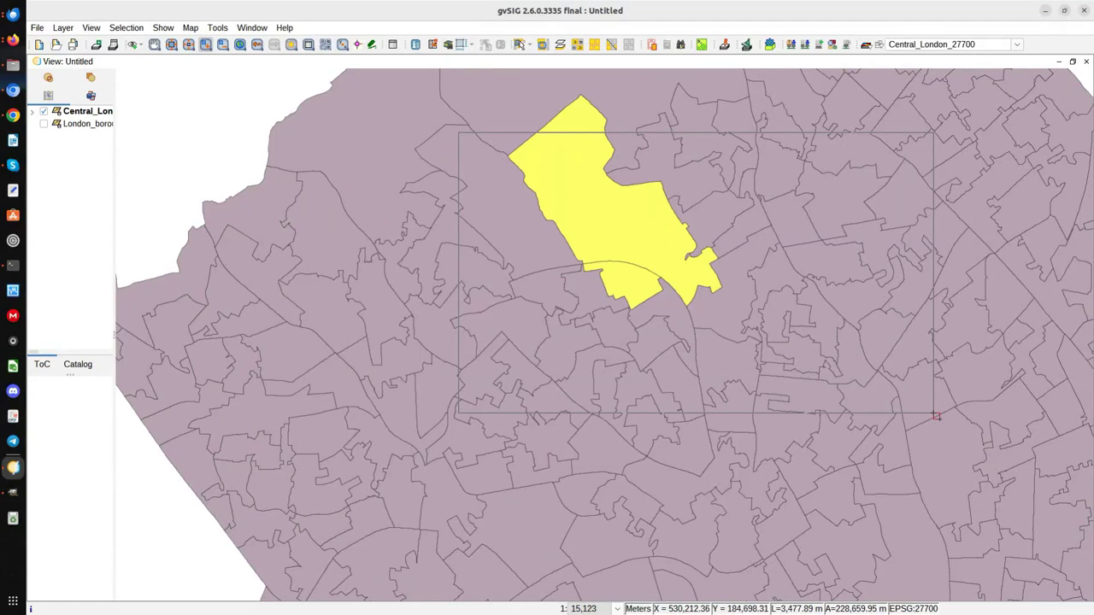
pyautogui.moveTo(937, 417); pyautogui.dragTo(937, 417)
pyautogui.moveTo(937, 417); pyautogui.dragTo(937, 417)
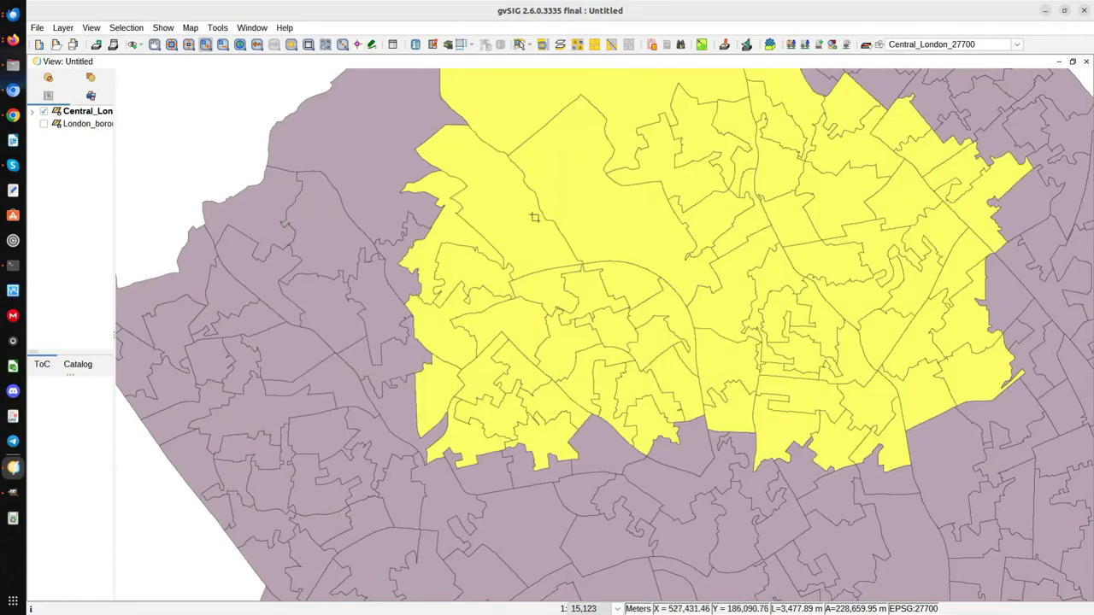
pyautogui.moveTo(349, 196); pyautogui.dragTo(705, 425)
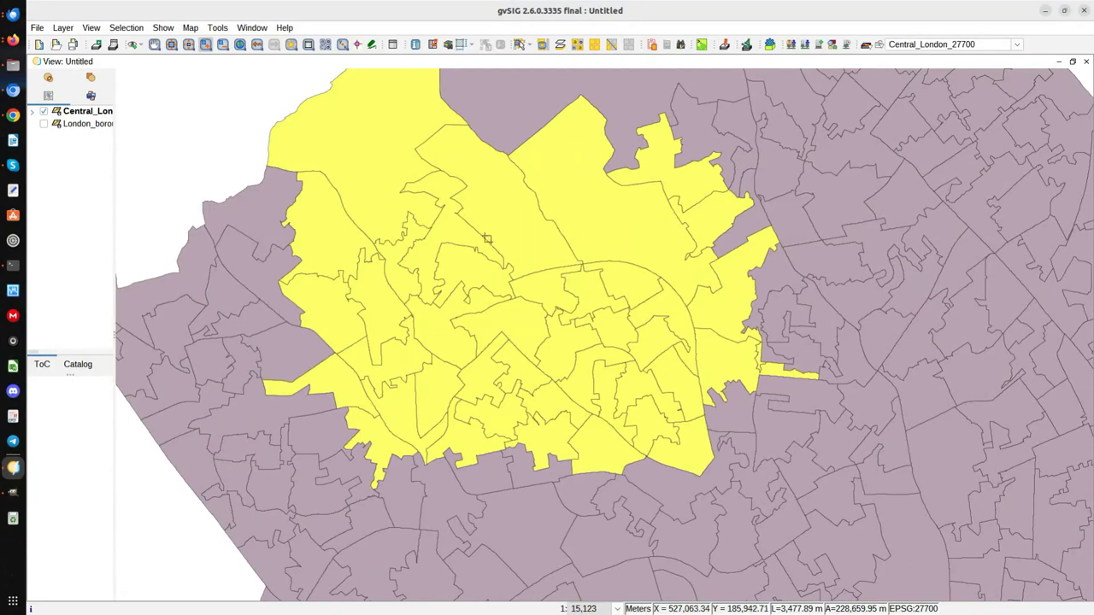
pyautogui.moveTo(483, 236); pyautogui.dragTo(690, 340)
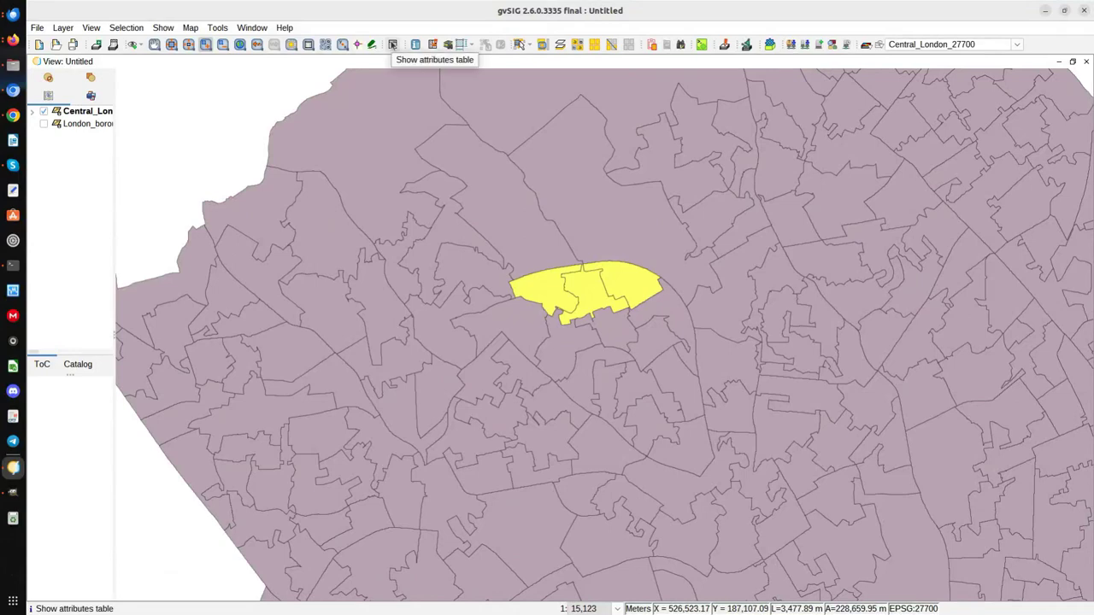
# Step: Open and browse the Central_London_27700 attribute table, and move the selected records to the beginning of the table
pyautogui.click(393, 45)
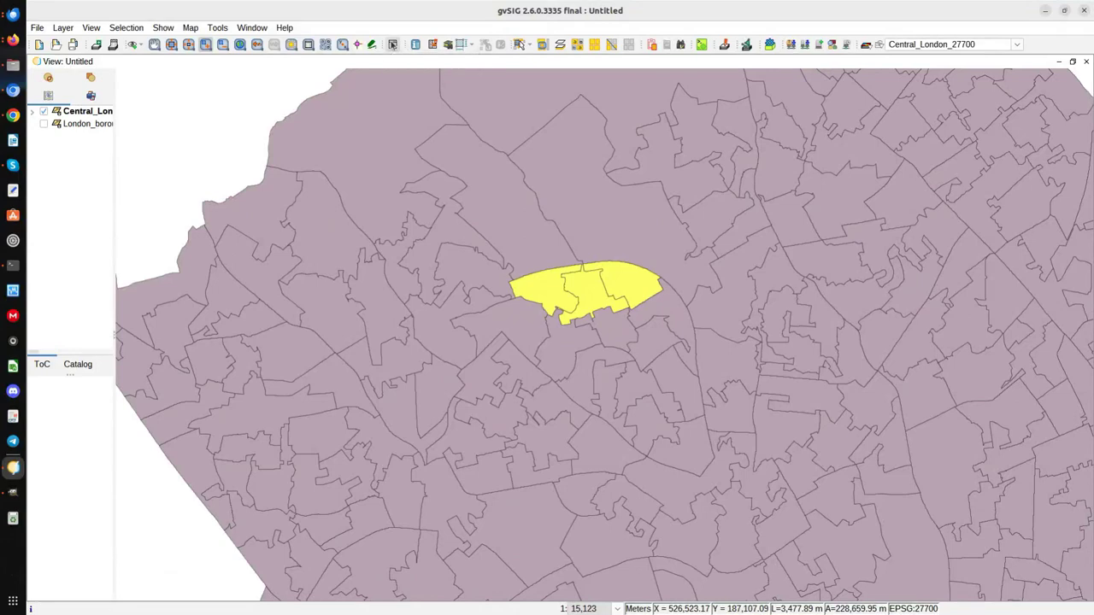
pyautogui.scroll(-8, 231, 213)
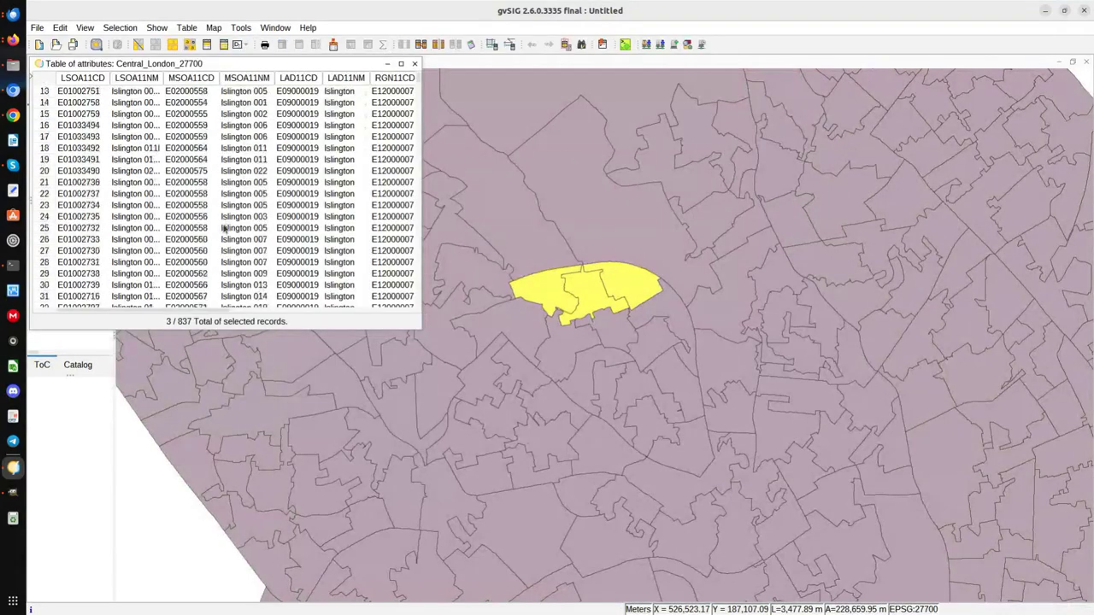
pyautogui.scroll(8, 221, 238)
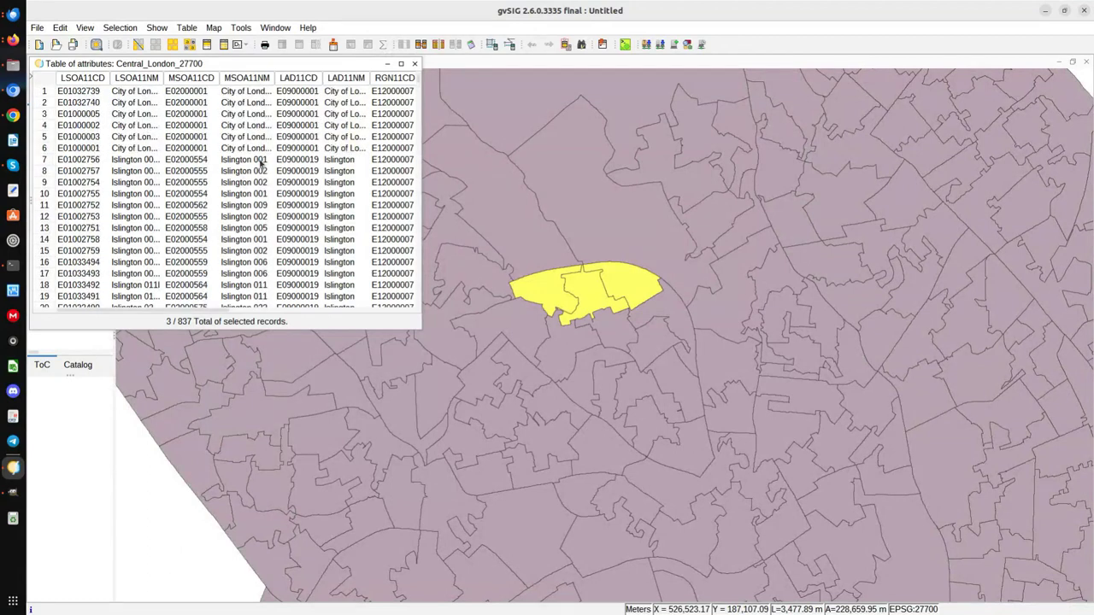
pyautogui.scroll(-12, 311, 141)
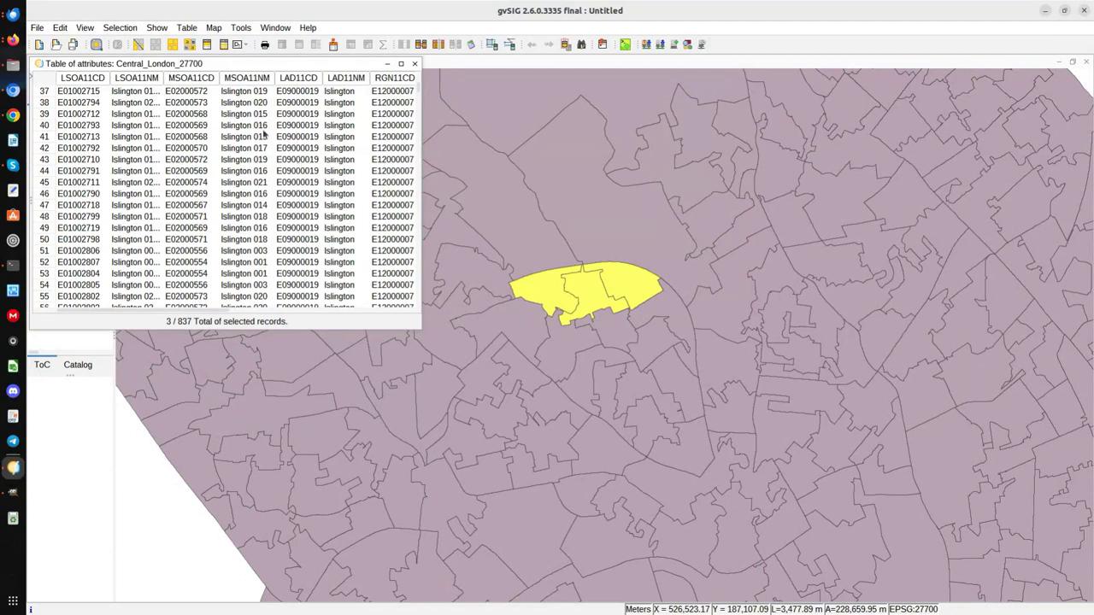
pyautogui.click(211, 48)
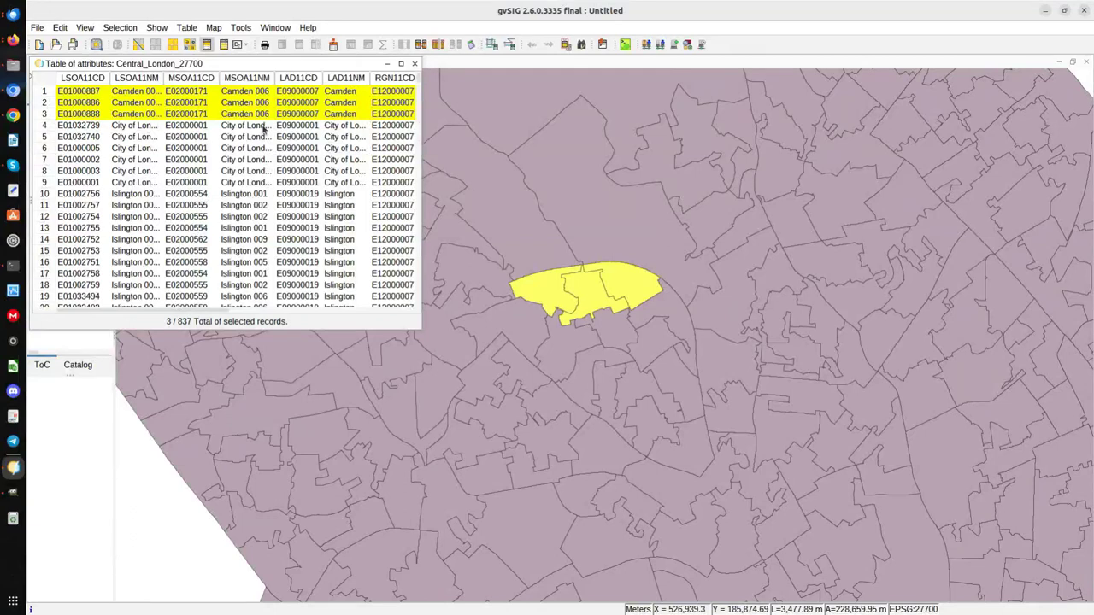
# Step: Select all City of London records in the attribute table, zoom the map to them and close the table
pyautogui.moveTo(250, 128); pyautogui.dragTo(252, 185)
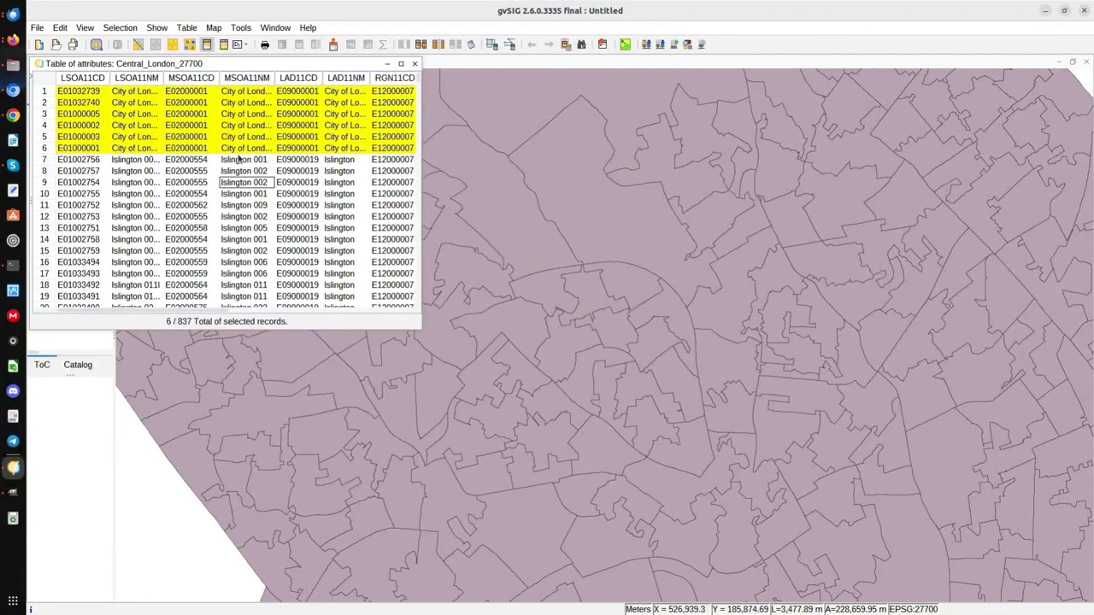
pyautogui.scroll(-3, 598, 385)
pyautogui.scroll(4, 619, 417)
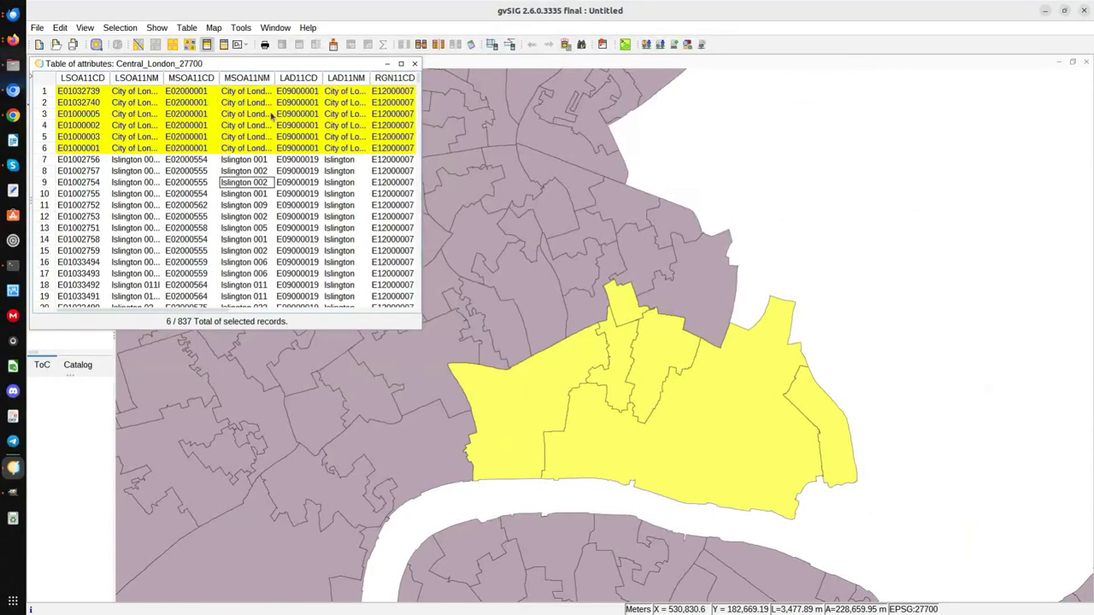
pyautogui.click(414, 64)
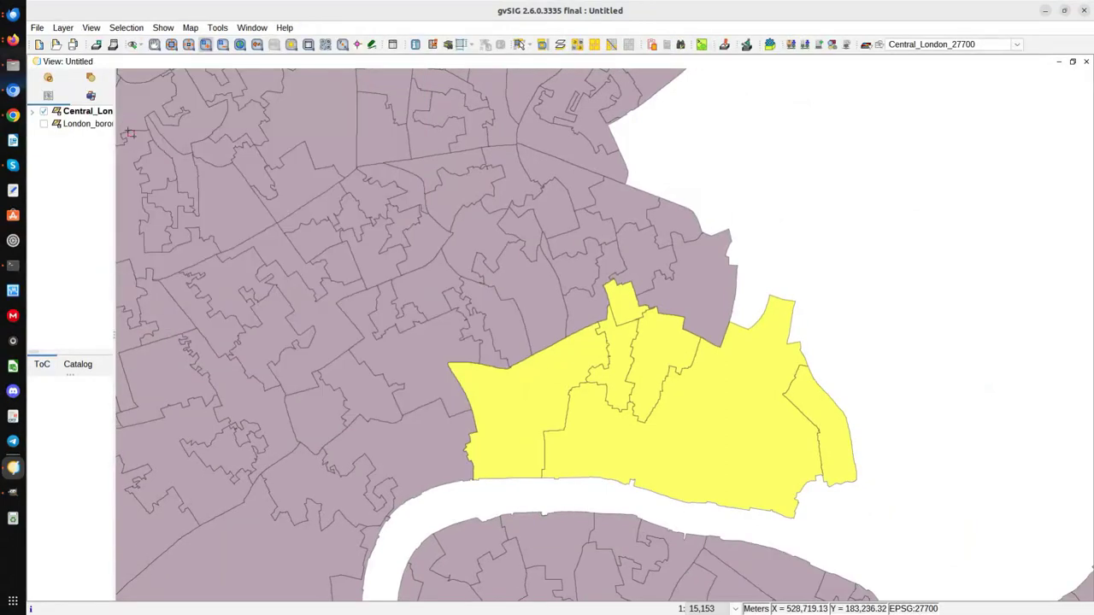
# Step: Start exporting the Central_London_27700 layer as a shape file without simplified export, using UTF-8 encoding and keeping all attribute fields
pyautogui.rightClick(83, 113)
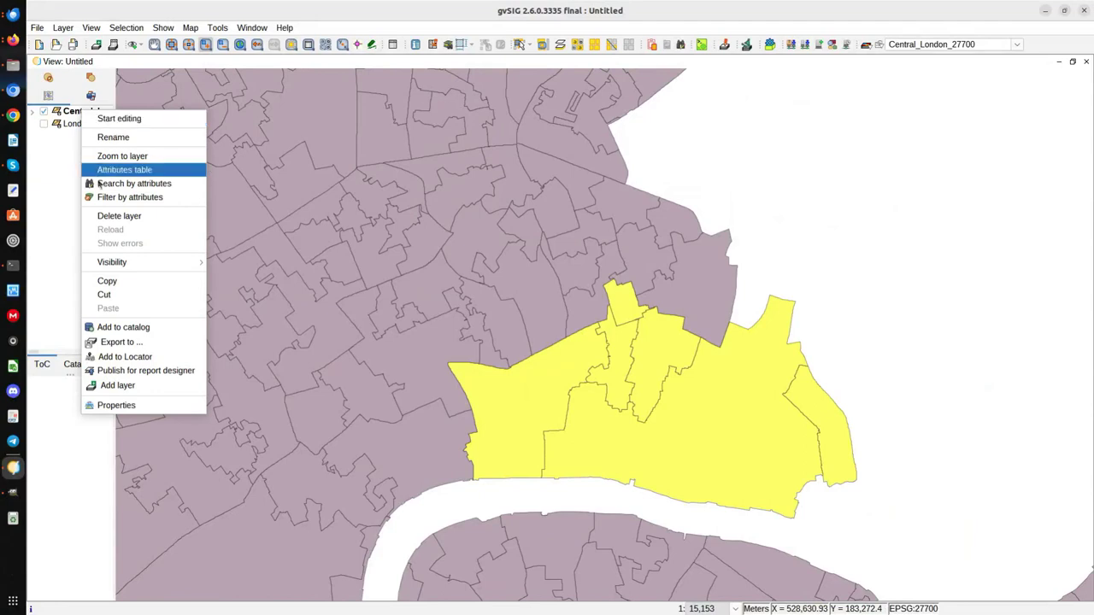
pyautogui.click(125, 343)
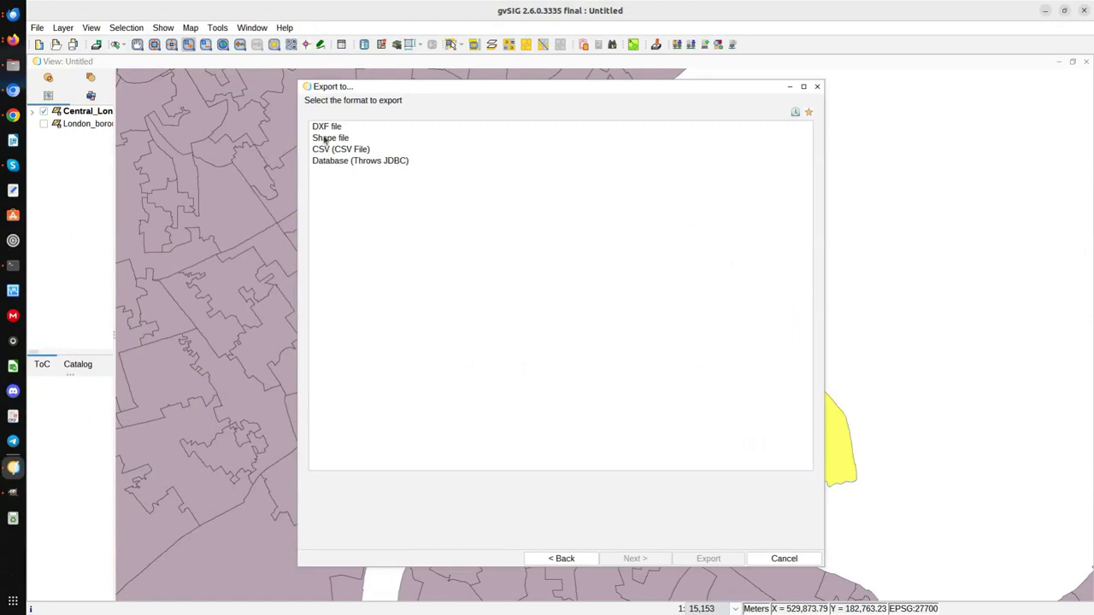
pyautogui.click(332, 139)
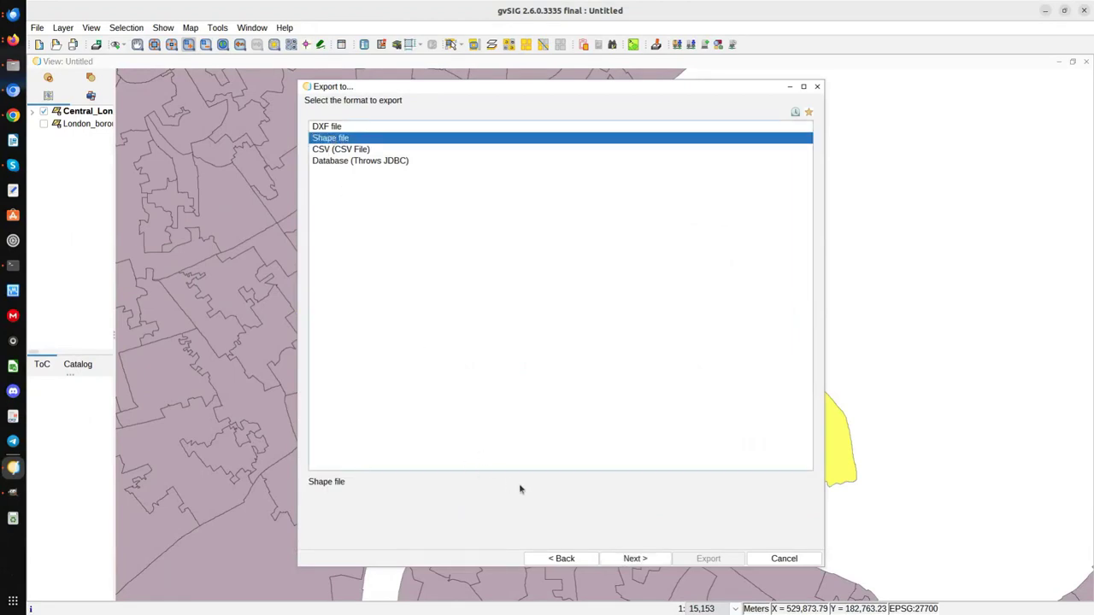
pyautogui.click(635, 558)
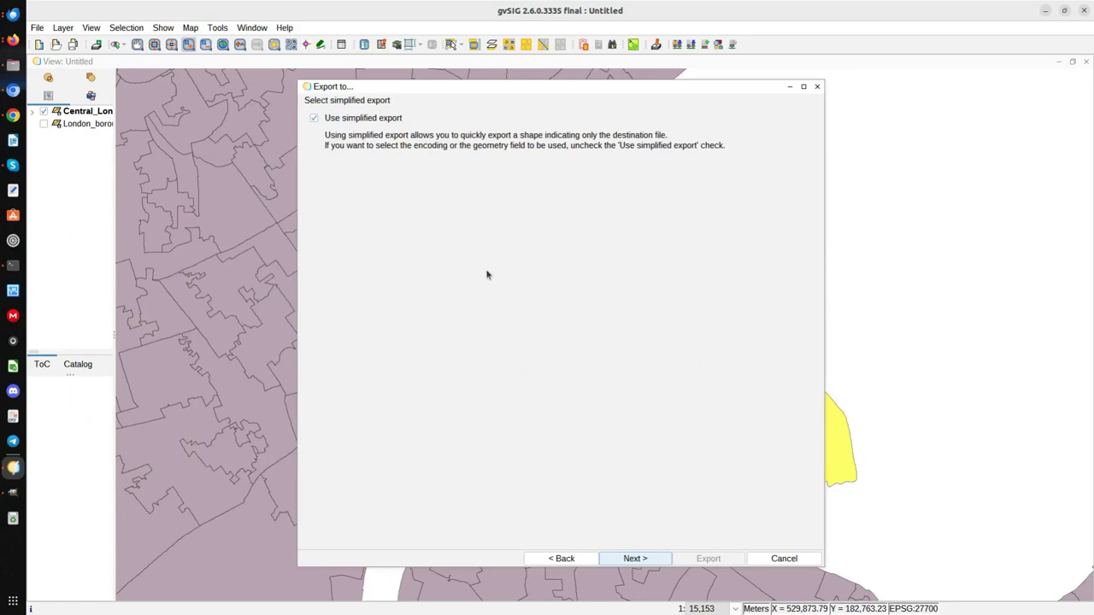
pyautogui.click(635, 559)
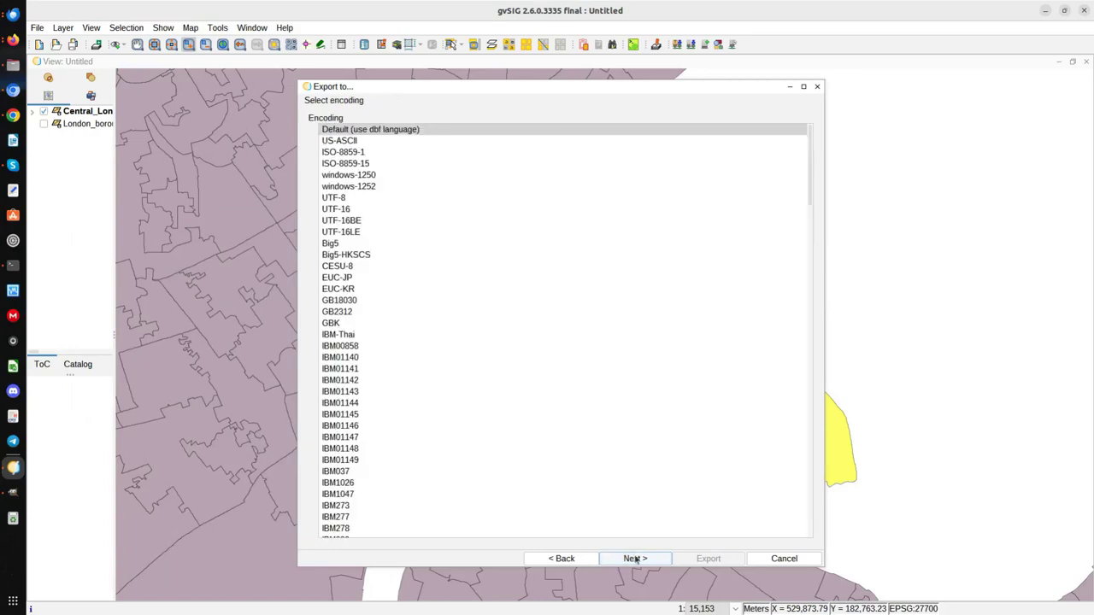
pyautogui.click(337, 198)
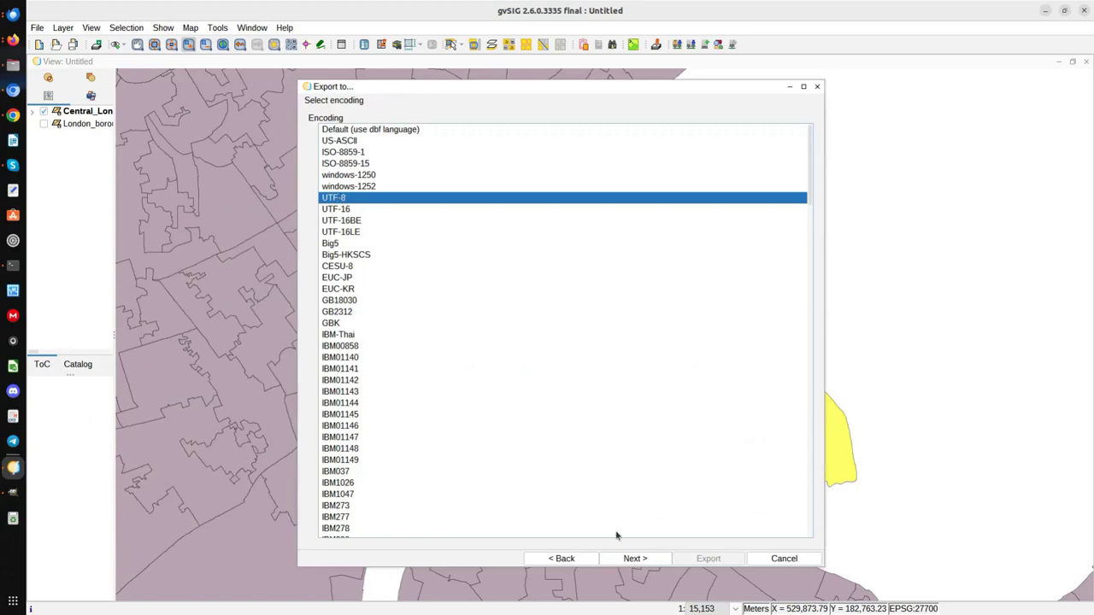
pyautogui.click(637, 559)
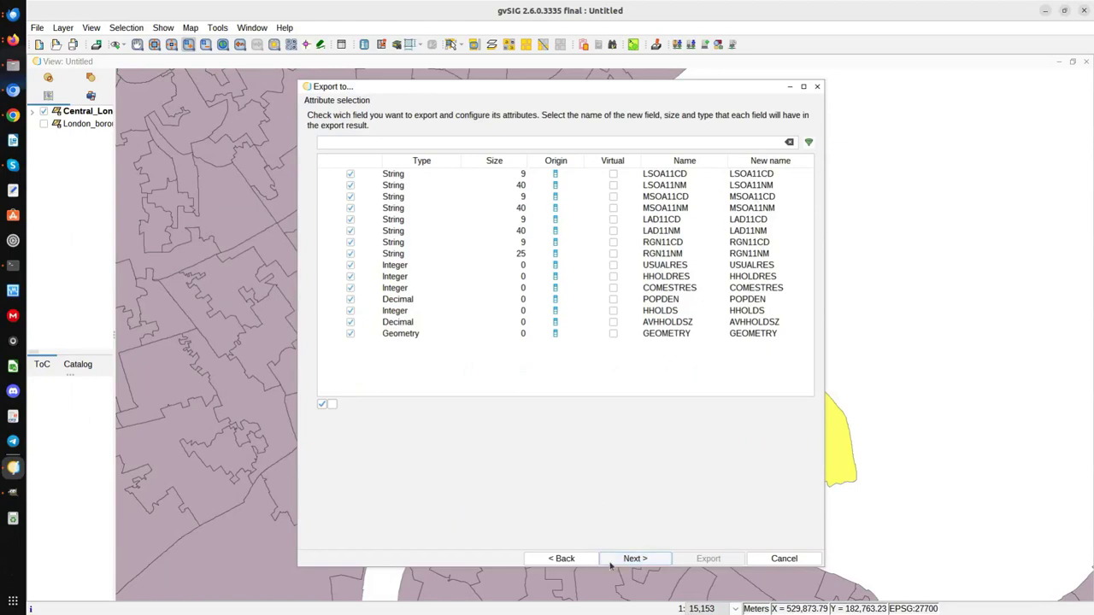
pyautogui.click(635, 559)
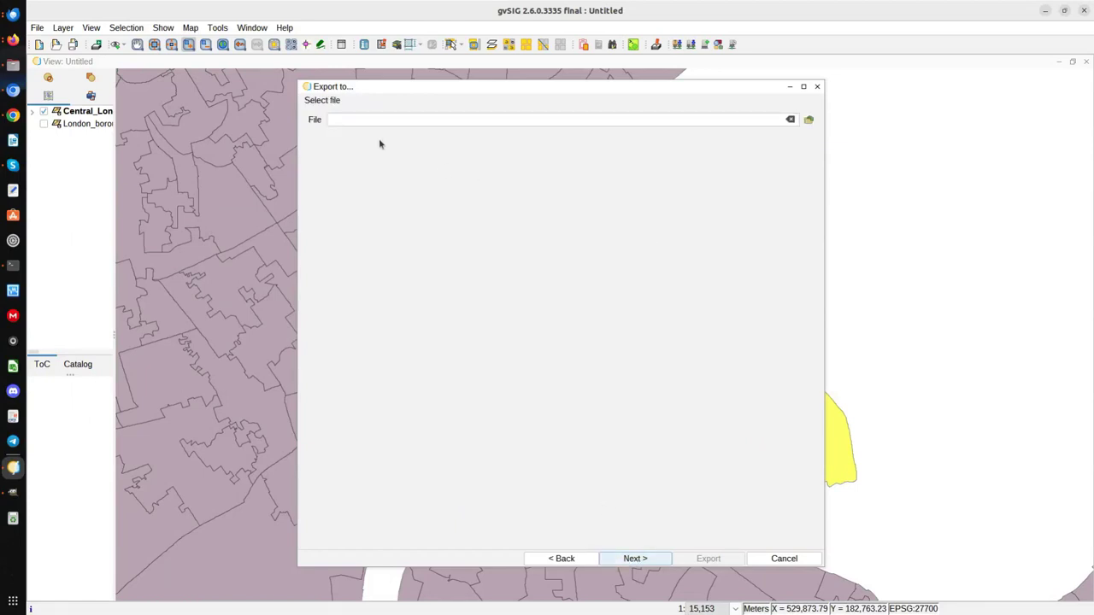
# Step: Create a folder named new_layers inside 1-Workshop_gvSIG_Desktop_2_6-19th_Conference for the export and open it
pyautogui.click(808, 120)
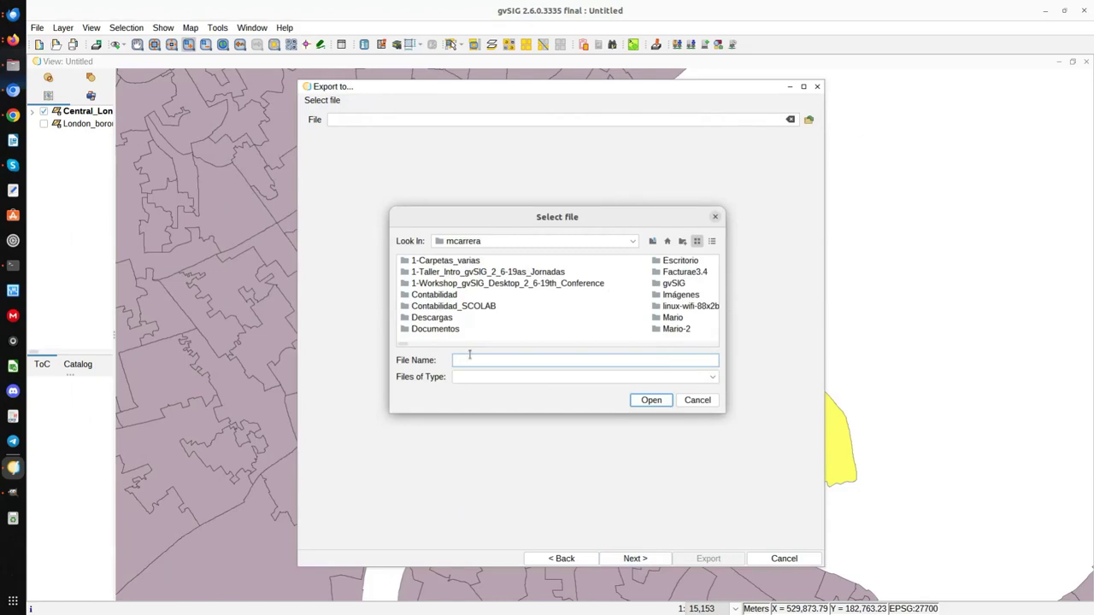
pyautogui.doubleClick(451, 286)
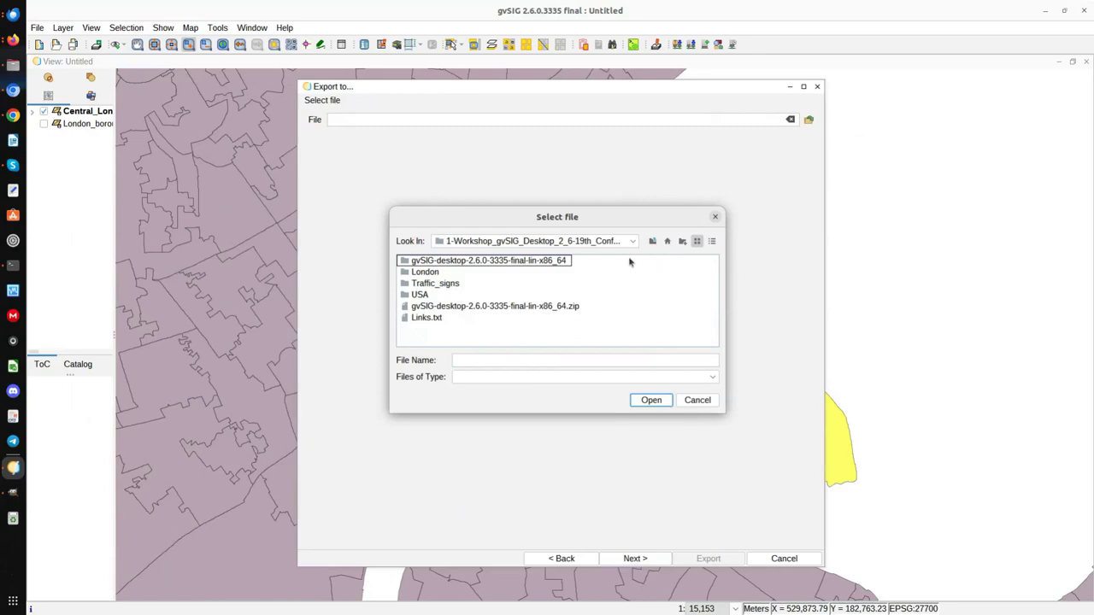
pyautogui.click(682, 243)
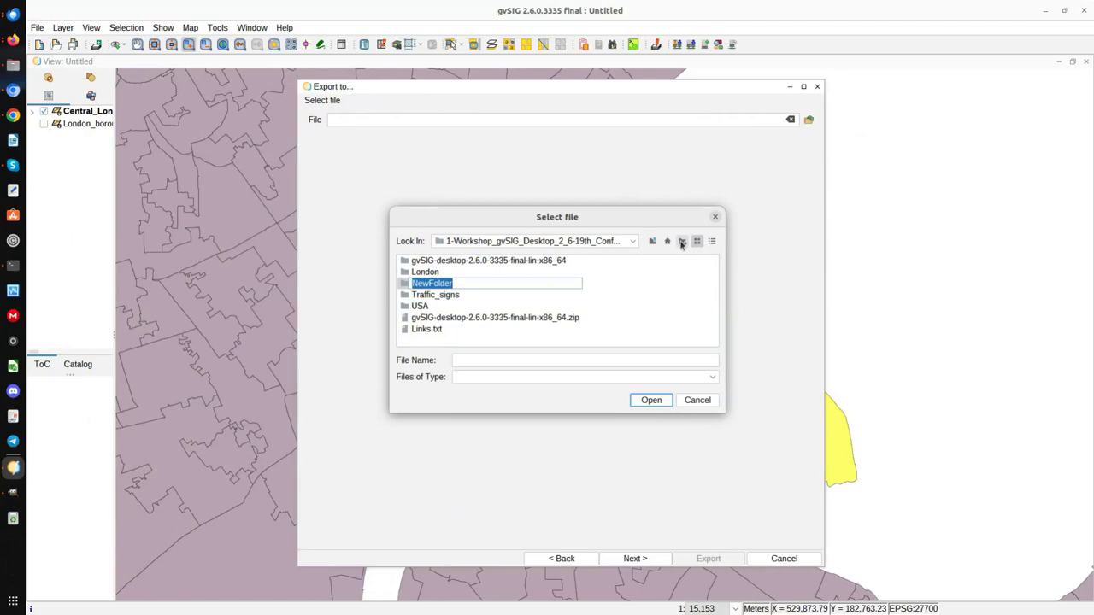
pyautogui.write('new_layers')
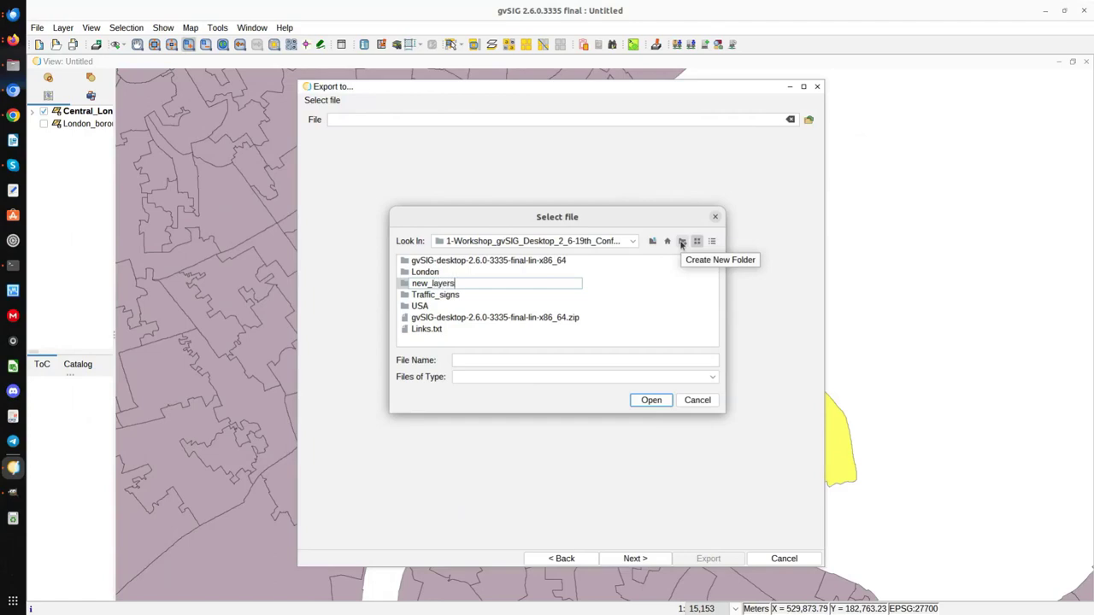
pyautogui.press('Return')
pyautogui.doubleClick(423, 285)
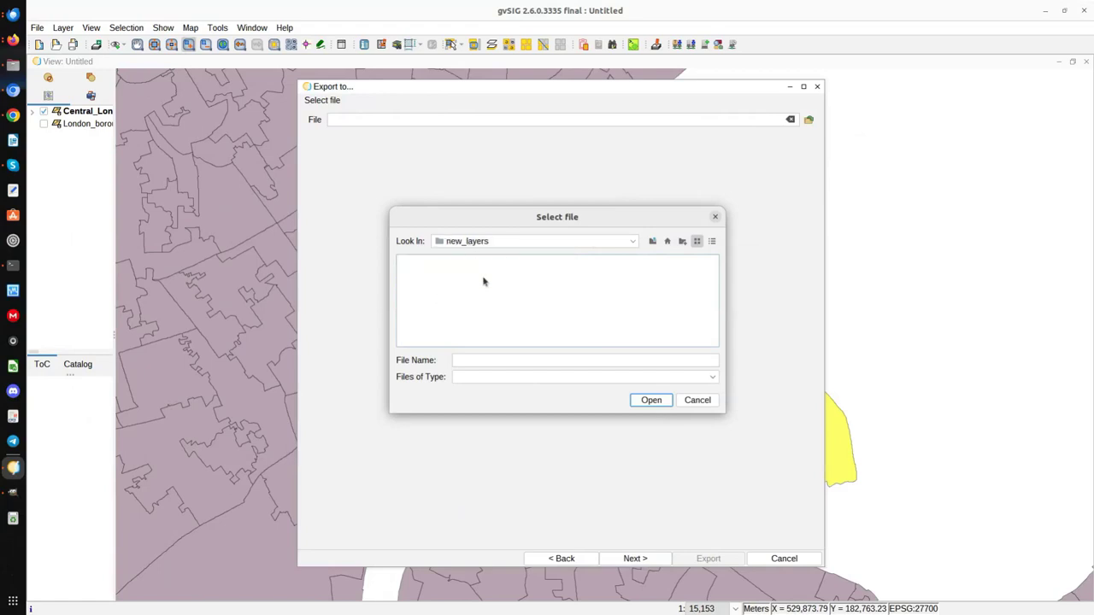
# Step: Name the exported file city_of_London in the new_layers folder and continue to the target projection
pyautogui.click(479, 362)
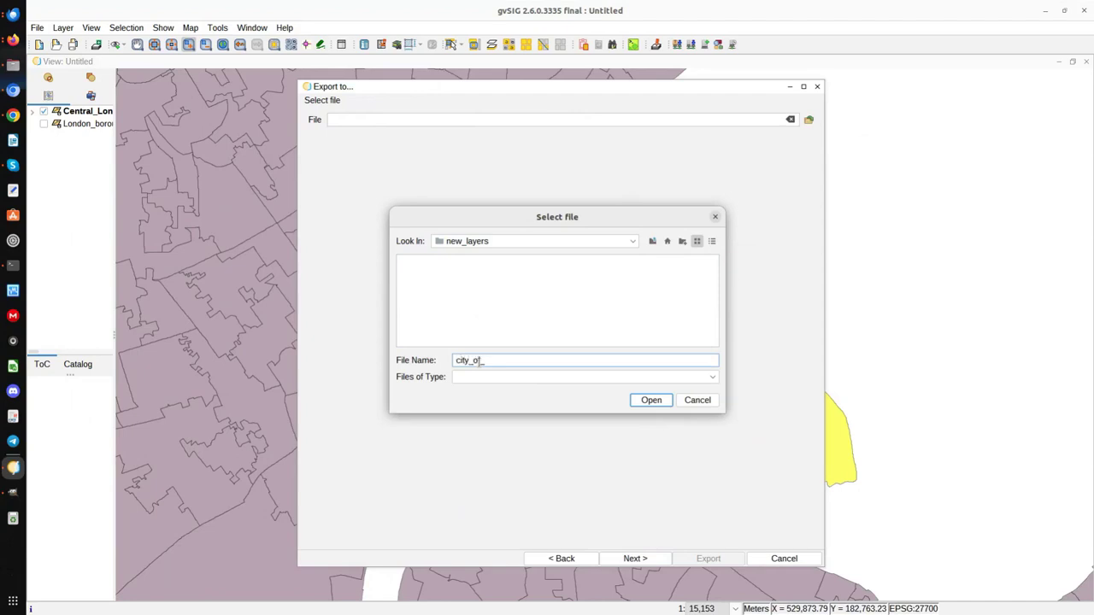
pyautogui.write('city_of_London')
pyautogui.click(652, 401)
pyautogui.click(636, 560)
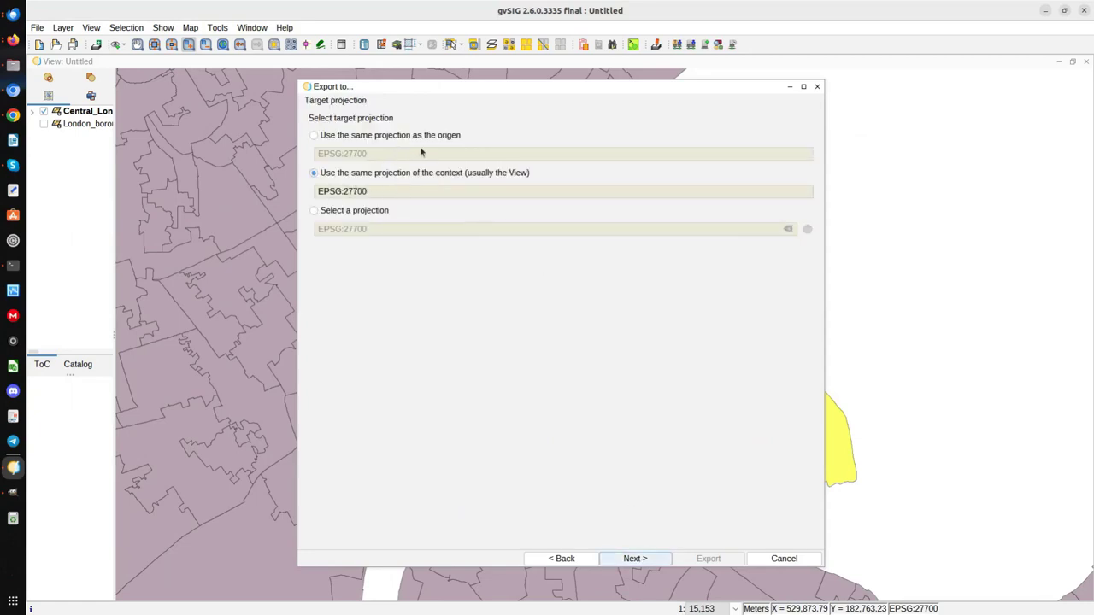
# Step: Export only the selected records using the view's projection EPSG:27700, and add the new layer to the current view
pyautogui.click(647, 559)
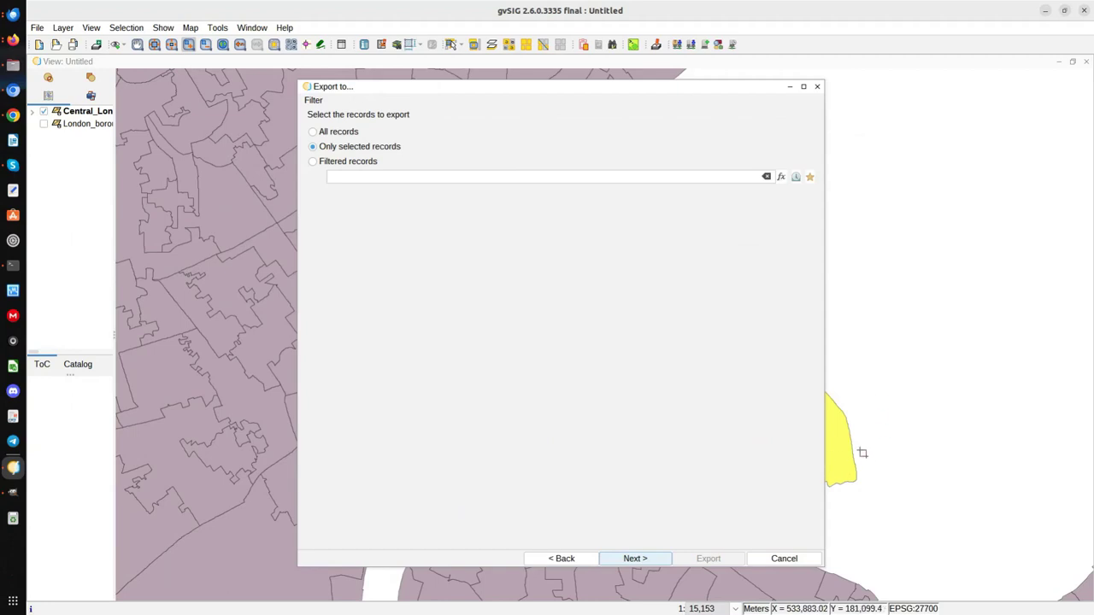
pyautogui.click(637, 560)
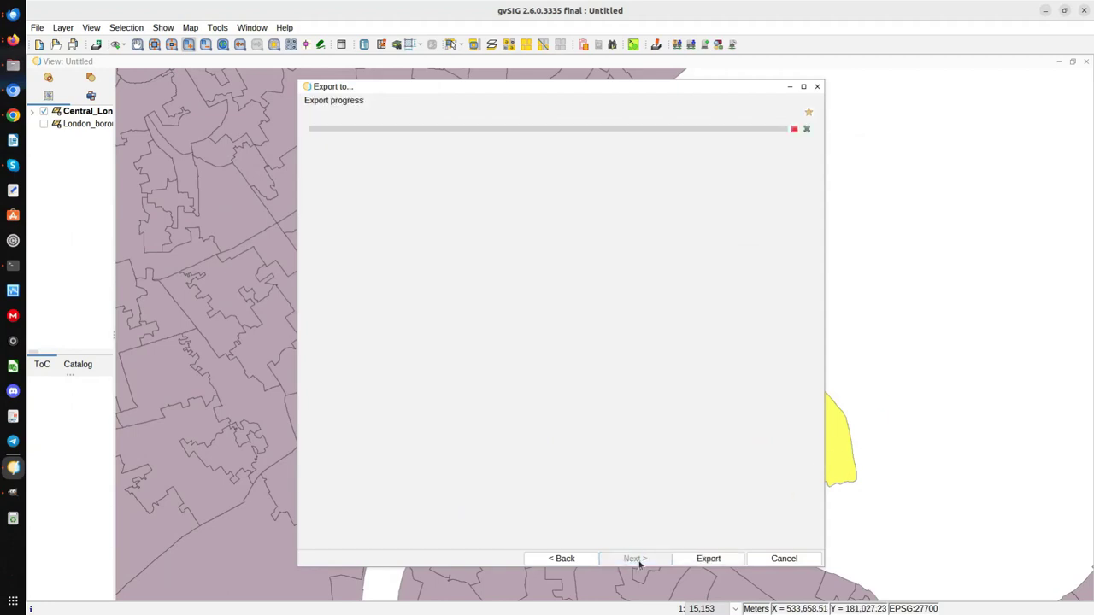
pyautogui.click(708, 560)
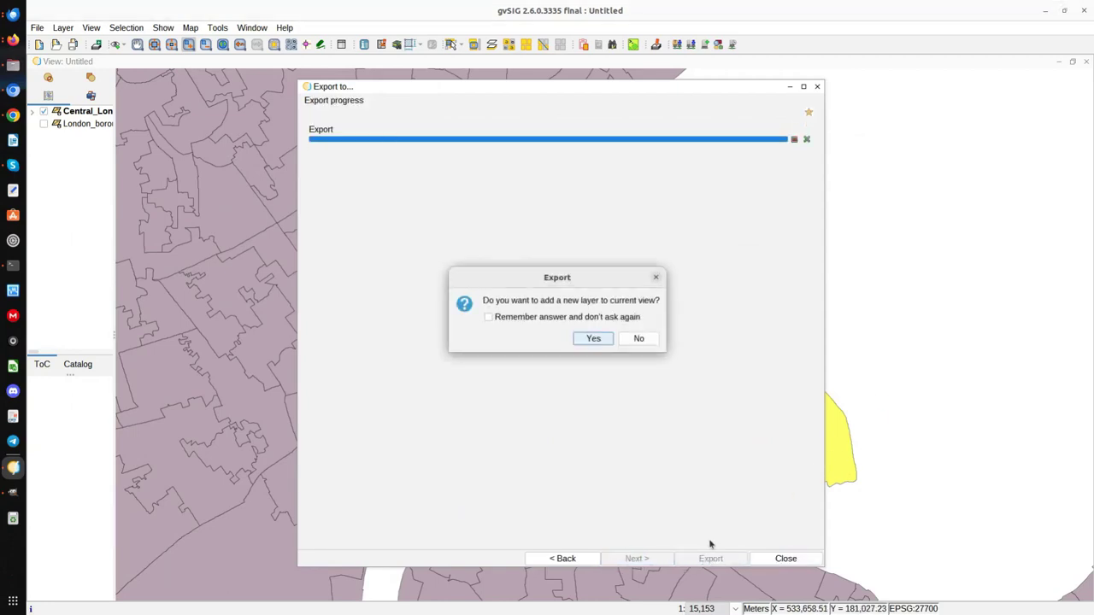
pyautogui.click(593, 339)
pyautogui.click(599, 339)
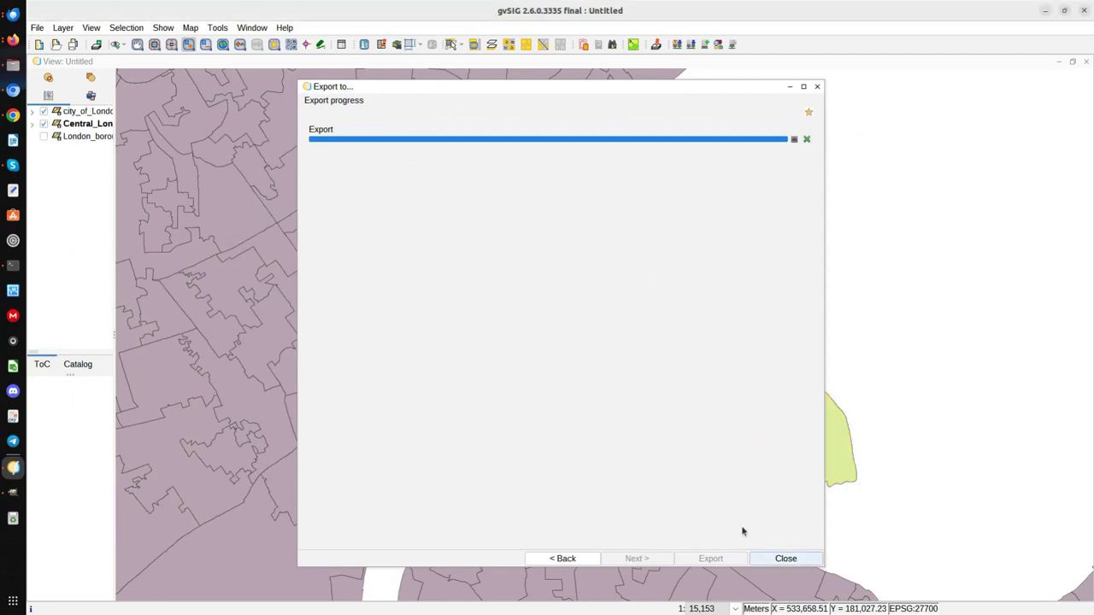
# Step: Close the finished export and hide the Central_London_27700 layer so that only the exported city_of_London layer is displayed
pyautogui.click(786, 559)
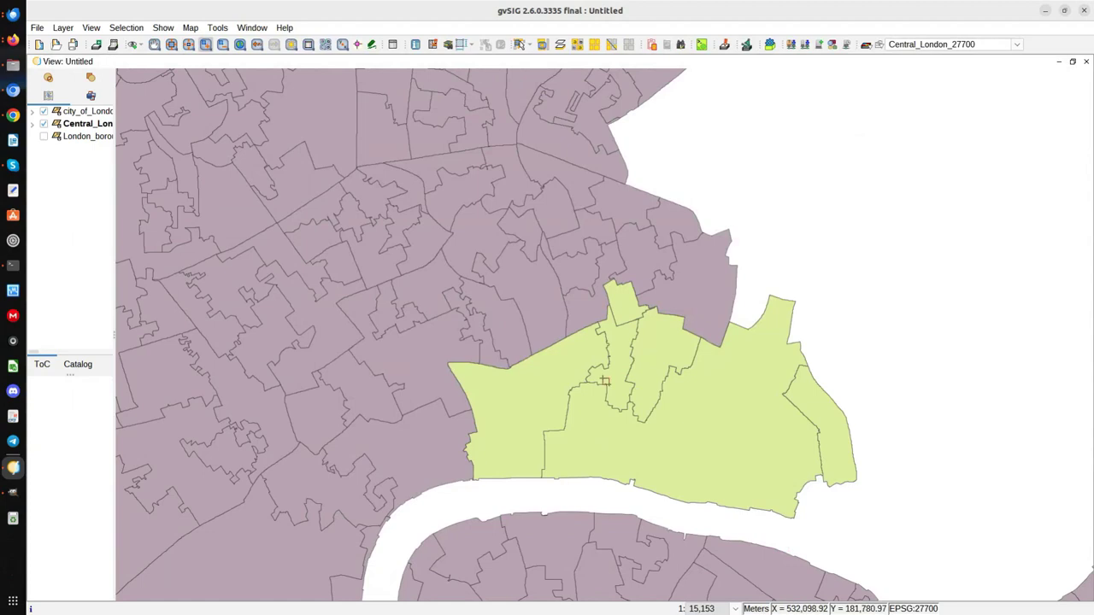
pyautogui.click(44, 124)
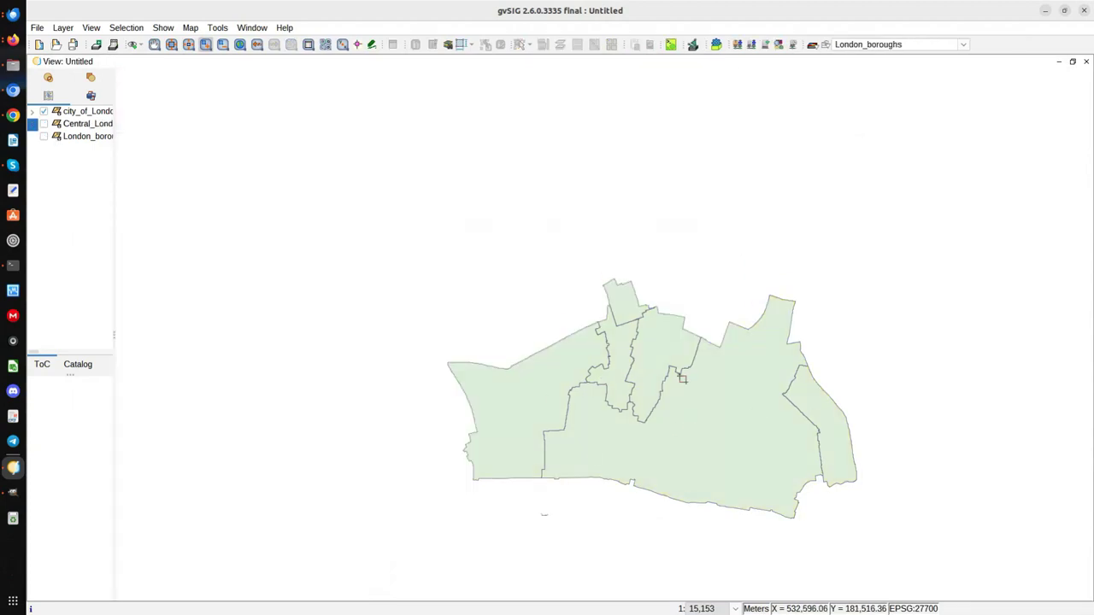
pyautogui.scroll(-1, 532, 483)
pyautogui.scroll(3, 542, 454)
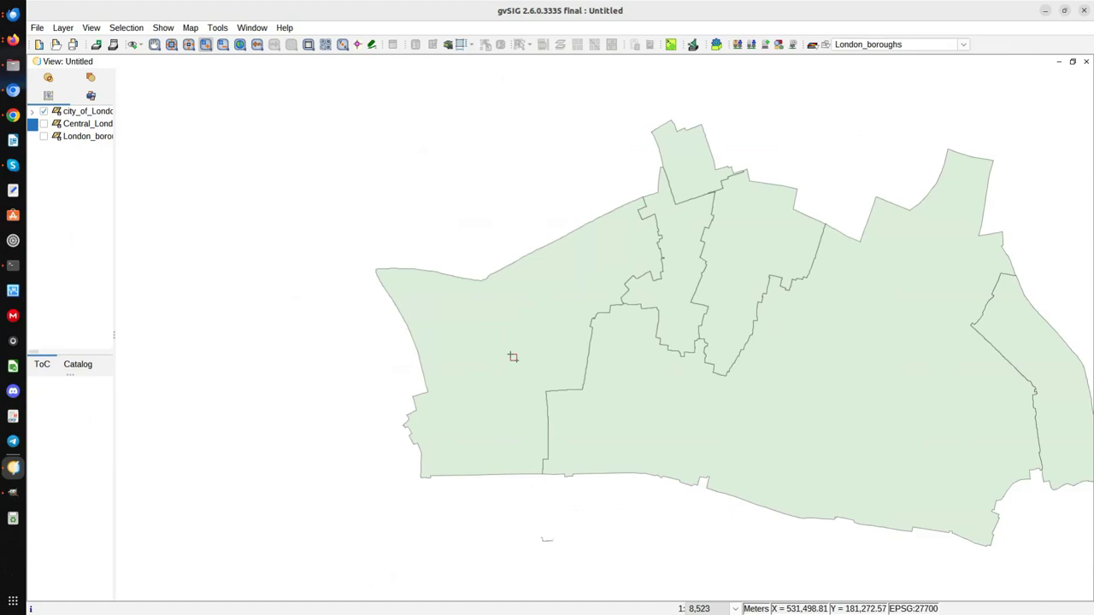
# Step: Measure the area of a four-sided polygon drawn in the empty space northwest of the city_of_London layer
pyautogui.click(471, 46)
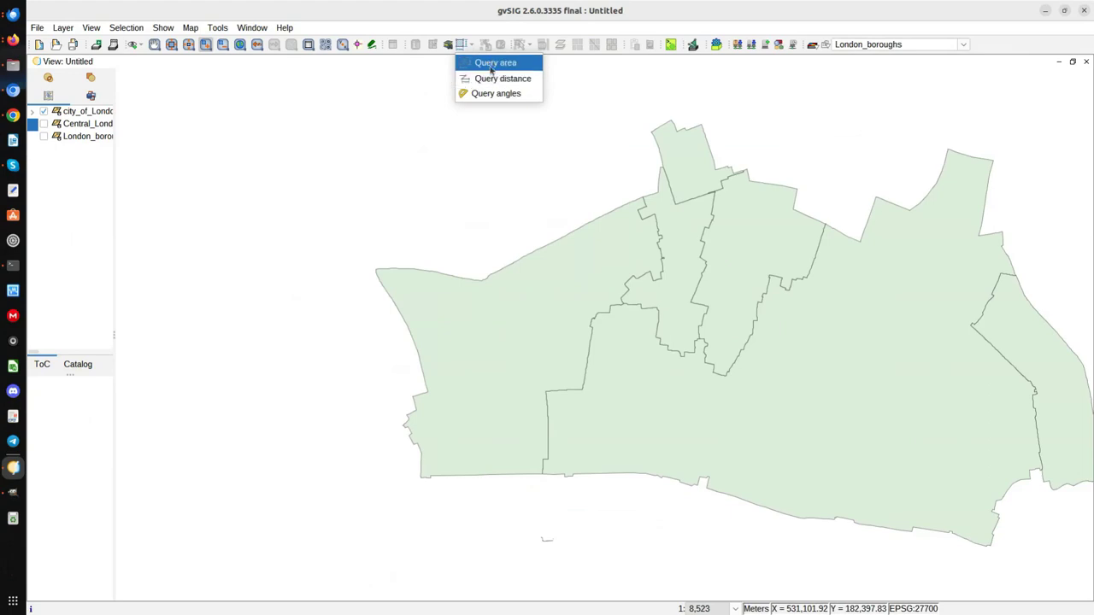
pyautogui.click(493, 65)
pyautogui.click(445, 147)
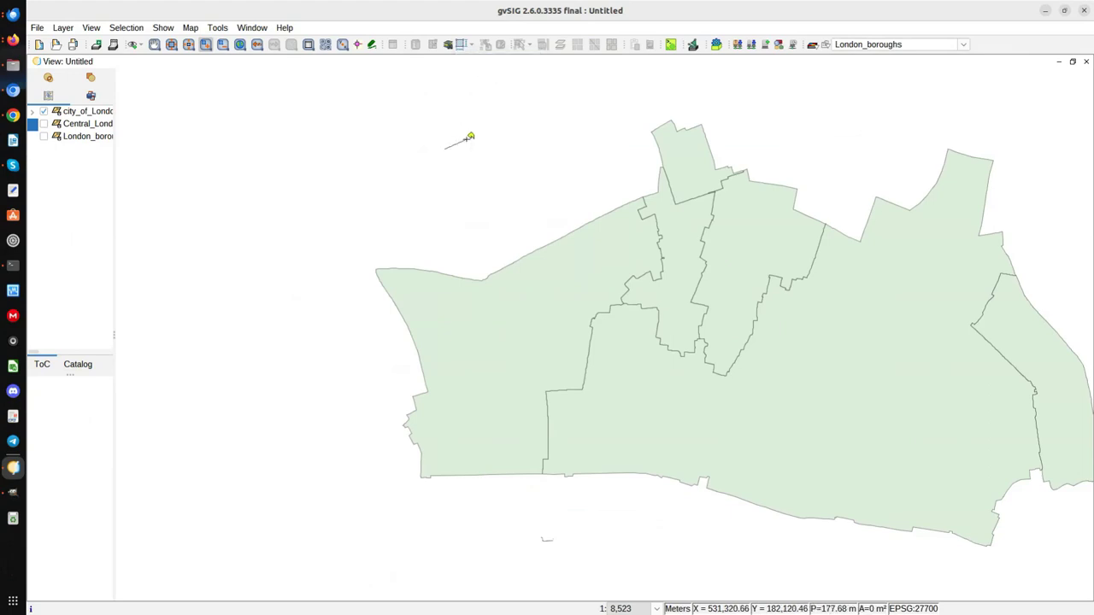
pyautogui.click(516, 112)
pyautogui.click(584, 185)
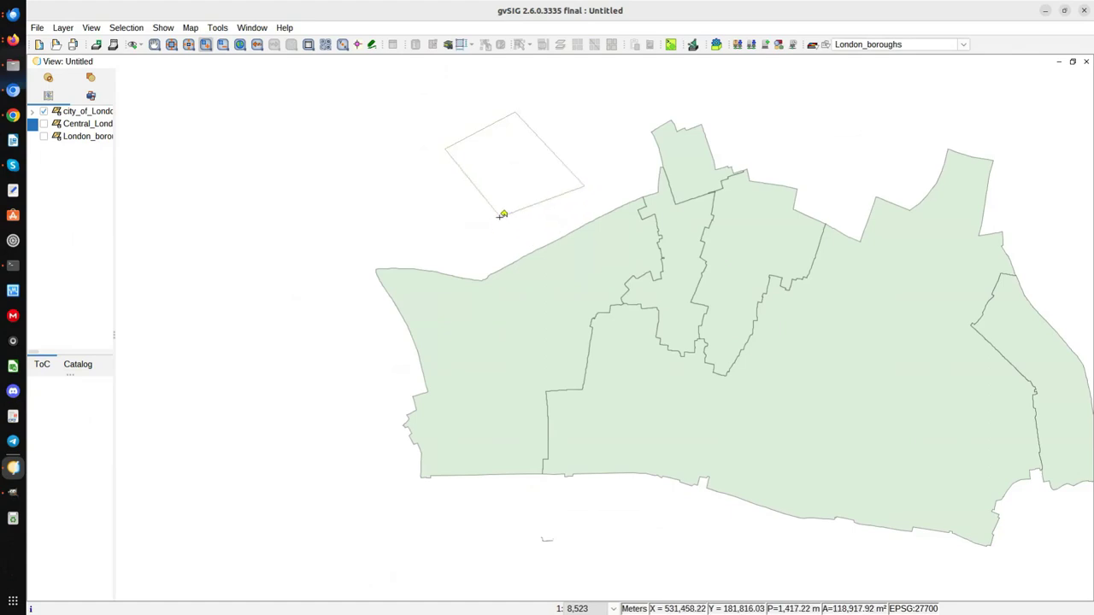
pyautogui.doubleClick(502, 215)
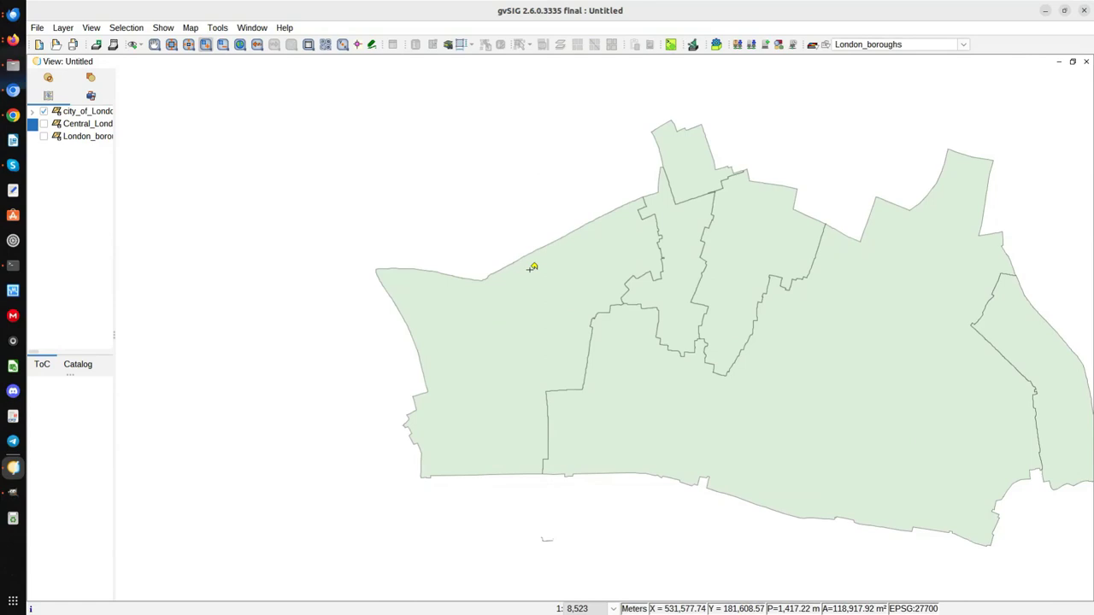
pyautogui.click(472, 46)
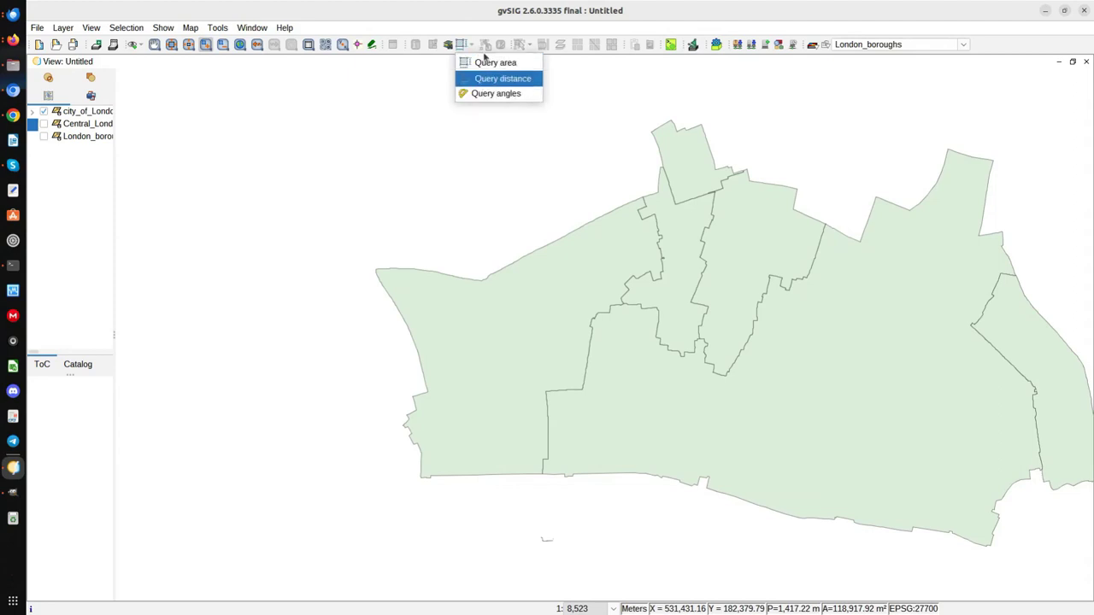
pyautogui.click(473, 45)
pyautogui.click(472, 46)
pyautogui.click(460, 43)
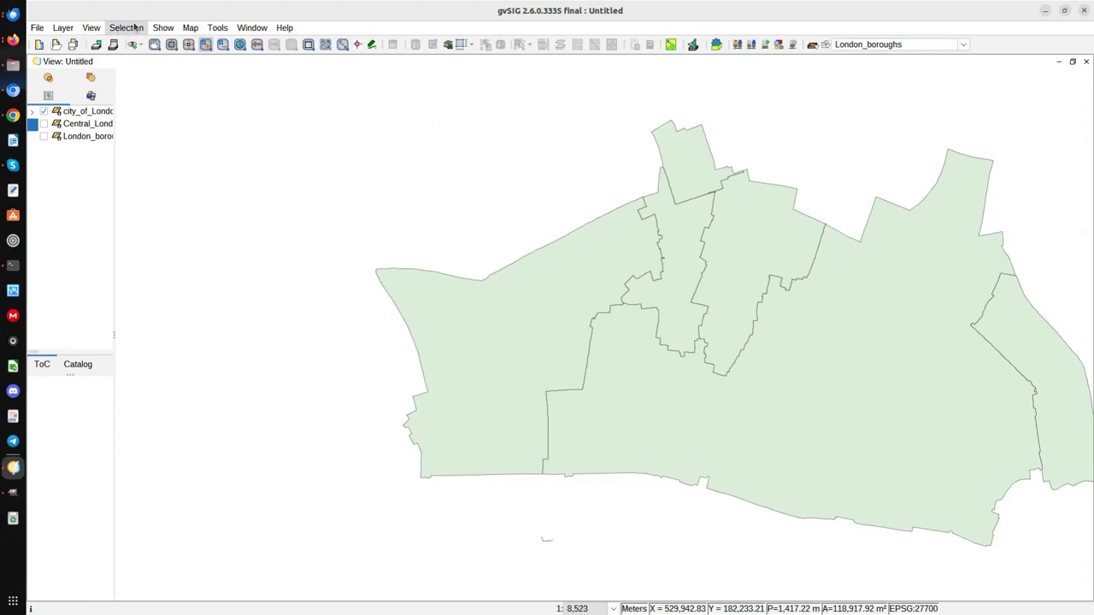
# Step: Create a new view from the project manager and rename it View2
pyautogui.click(173, 29)
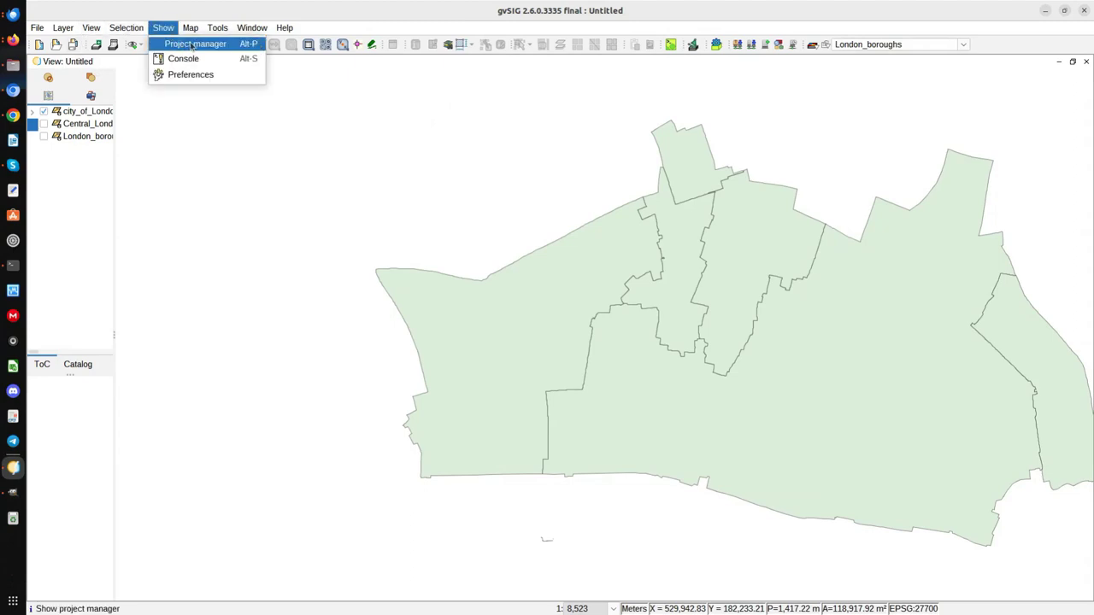
pyautogui.click(185, 46)
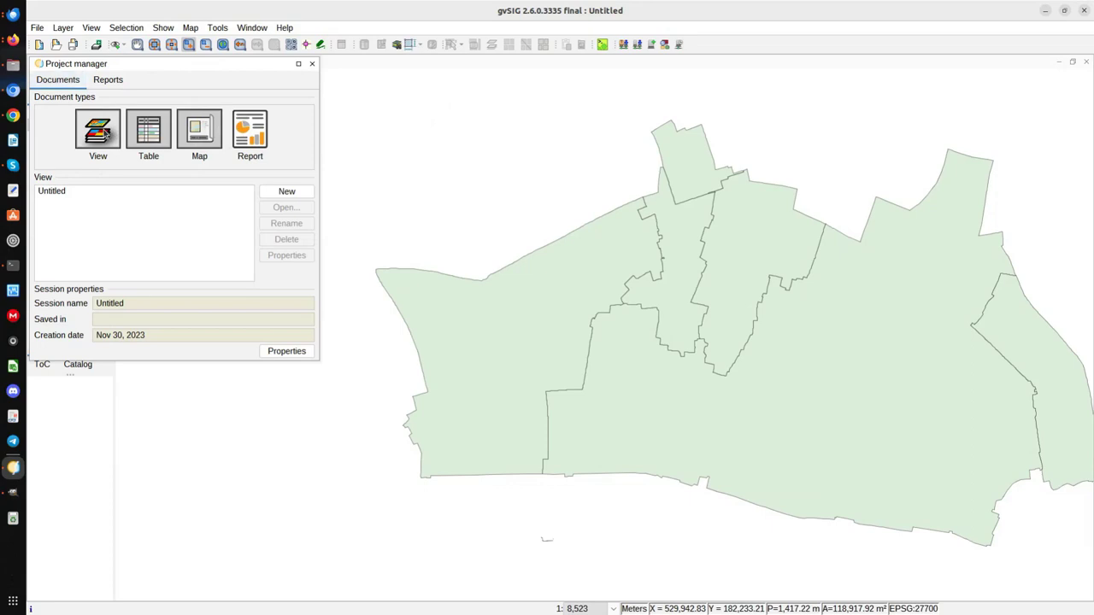
pyautogui.click(278, 193)
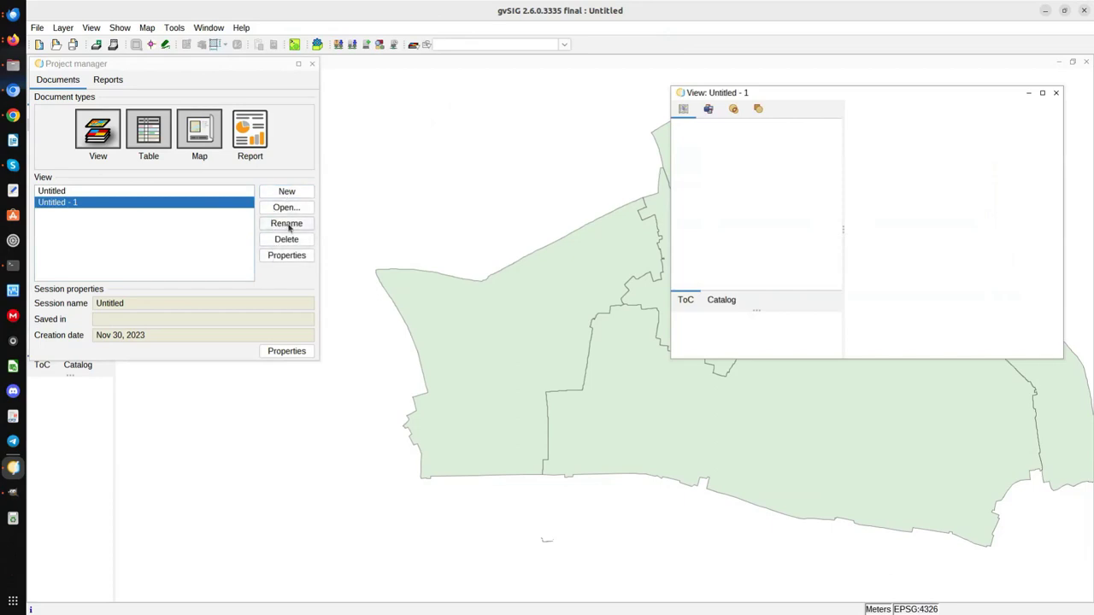
pyautogui.click(288, 224)
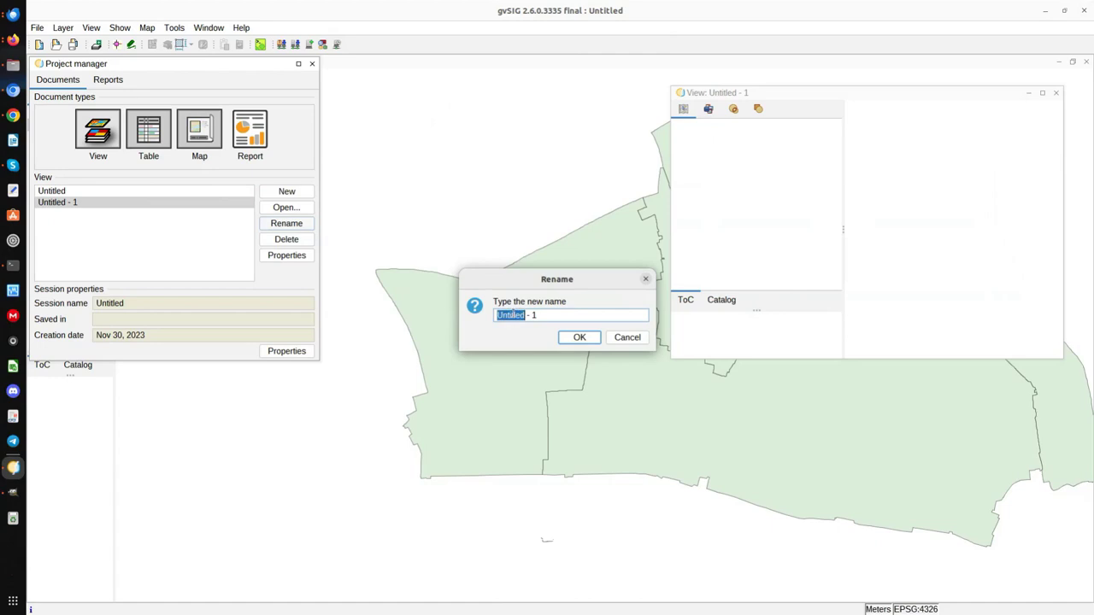
pyautogui.write('View2')
pyautogui.click(580, 336)
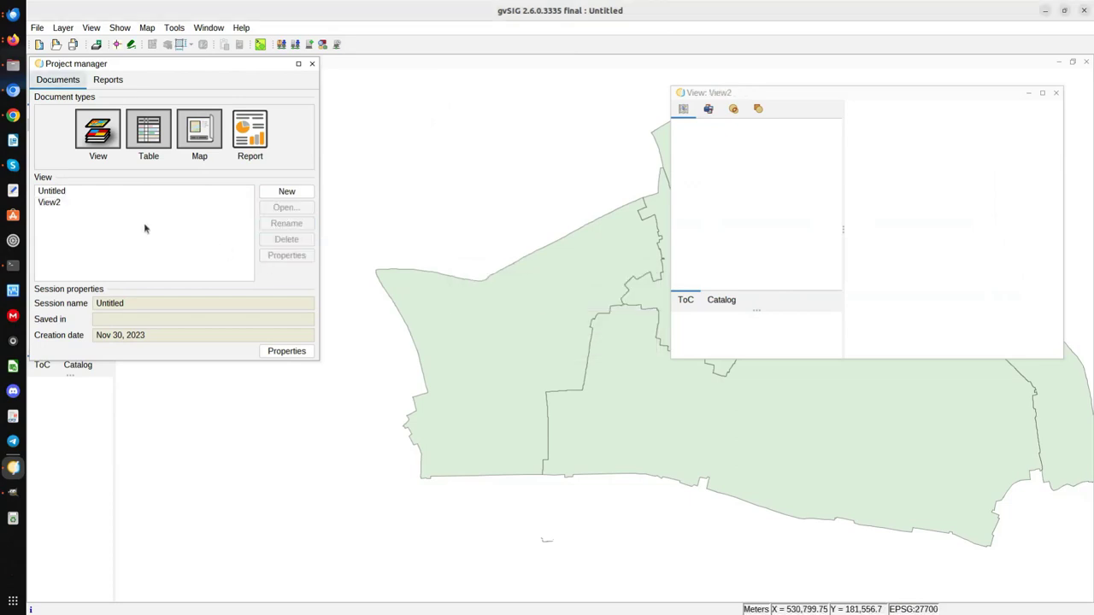
# Step: Set View2's current projection to EPSG:27700, found by searching the EPSG repository by code
pyautogui.click(81, 205)
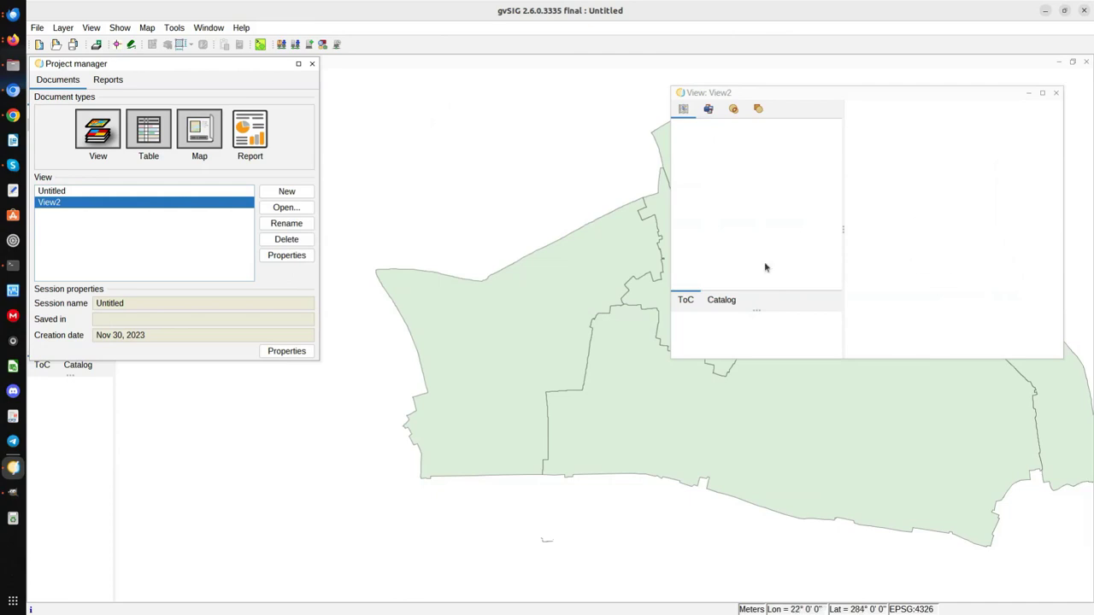
pyautogui.click(283, 259)
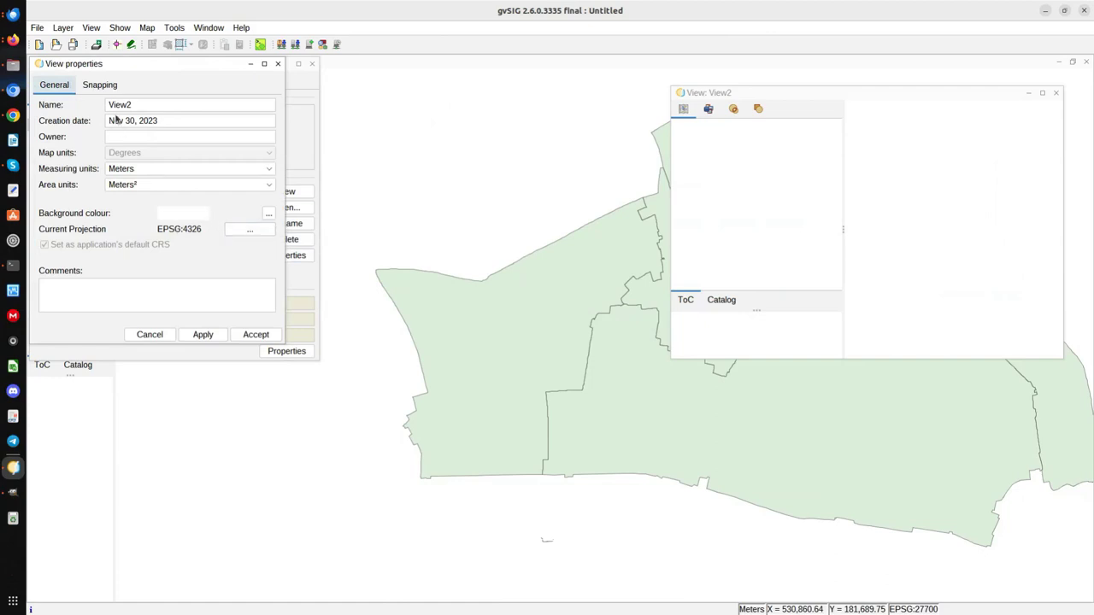
pyautogui.click(247, 230)
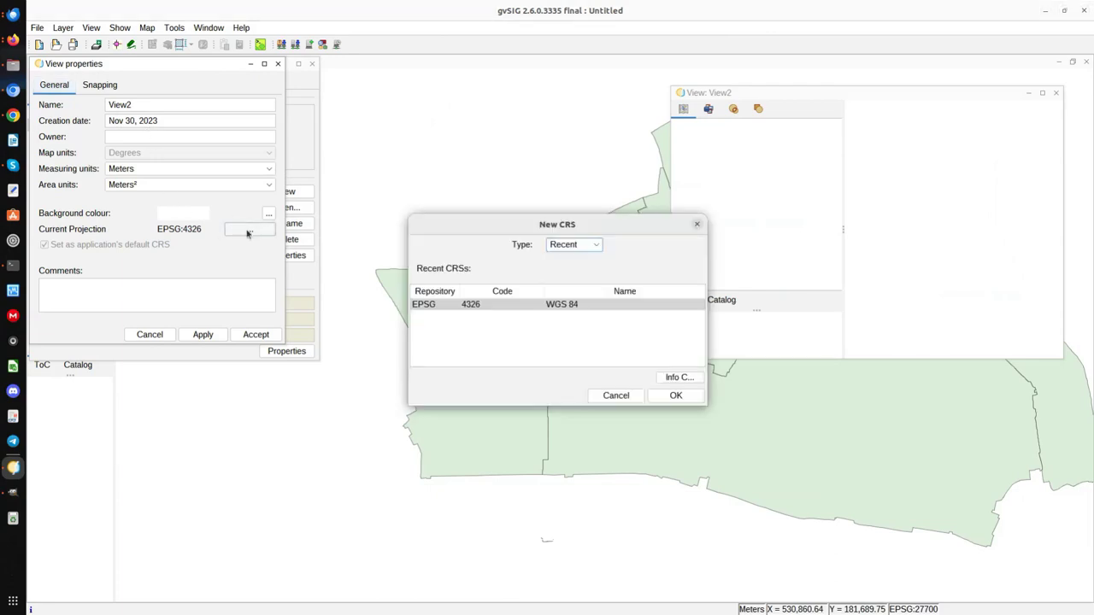
pyautogui.click(585, 248)
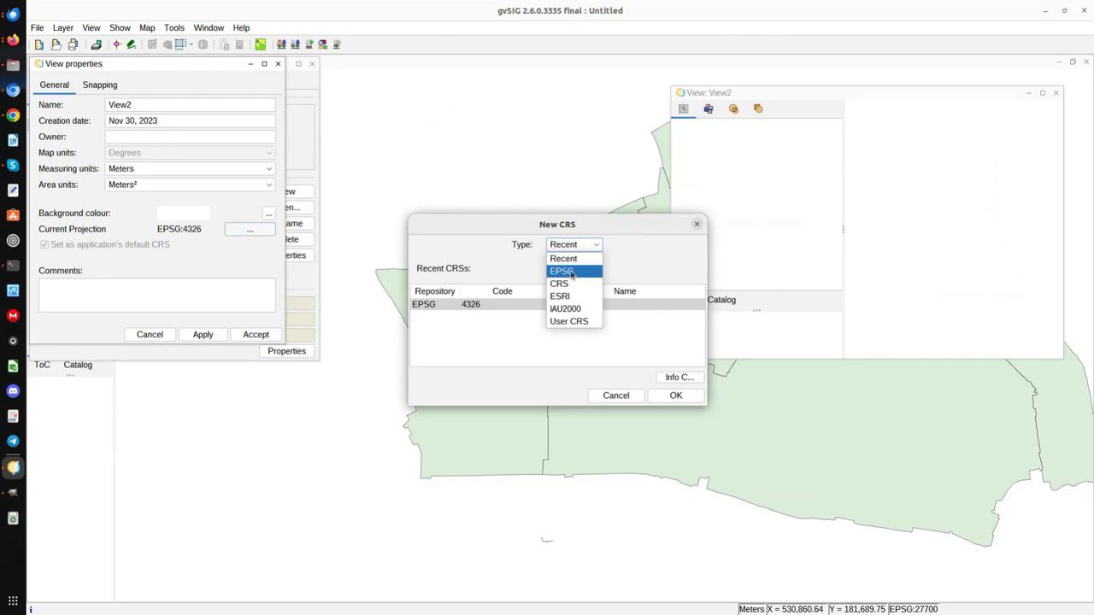
pyautogui.click(577, 273)
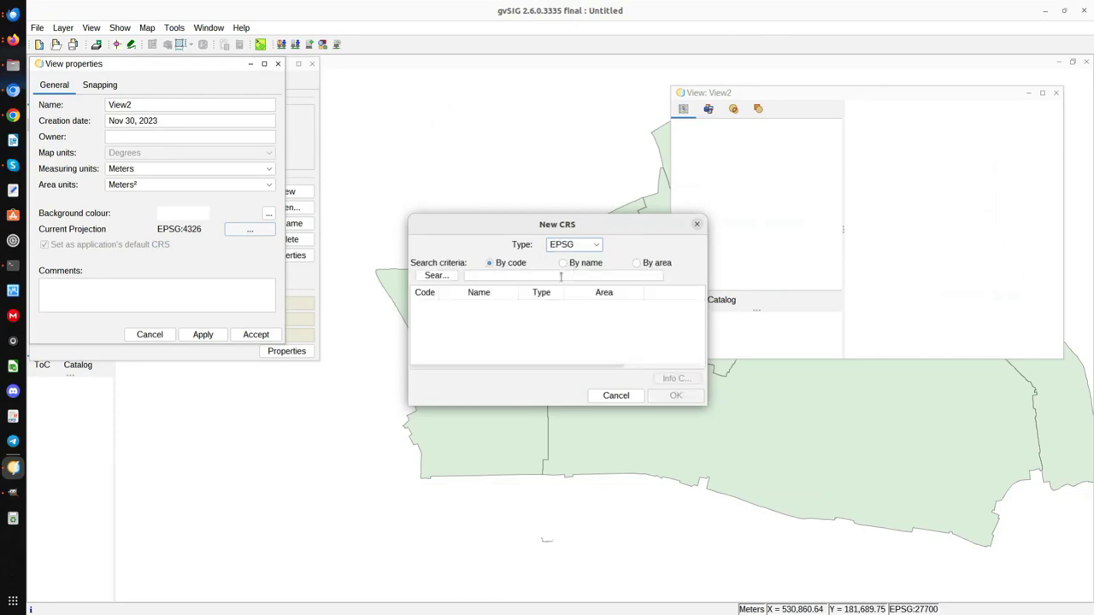
pyautogui.click(520, 277)
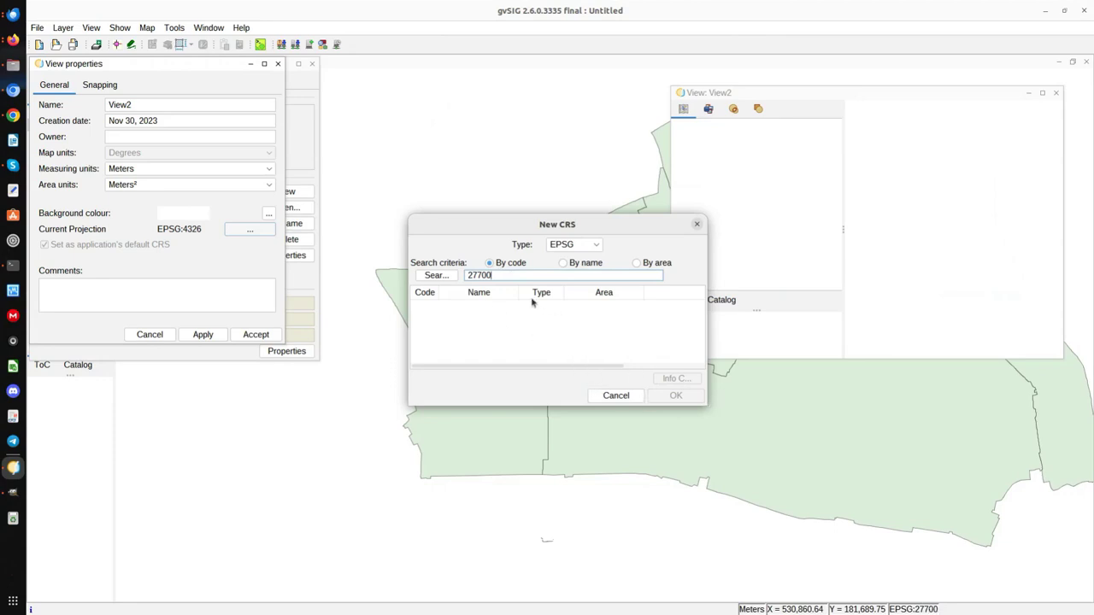
pyautogui.press('Return')
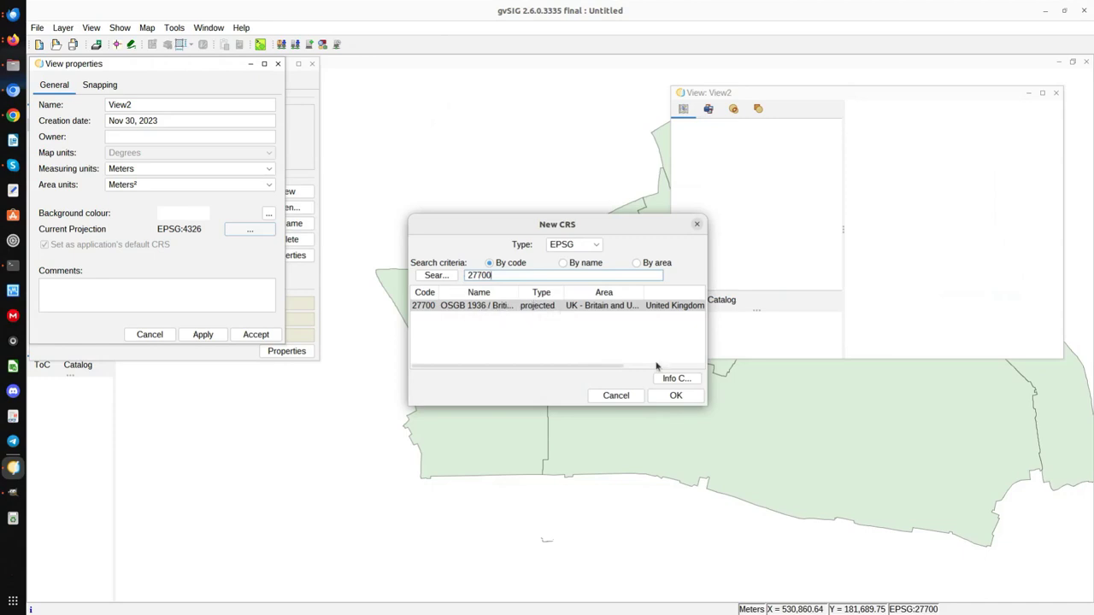
pyautogui.click(693, 396)
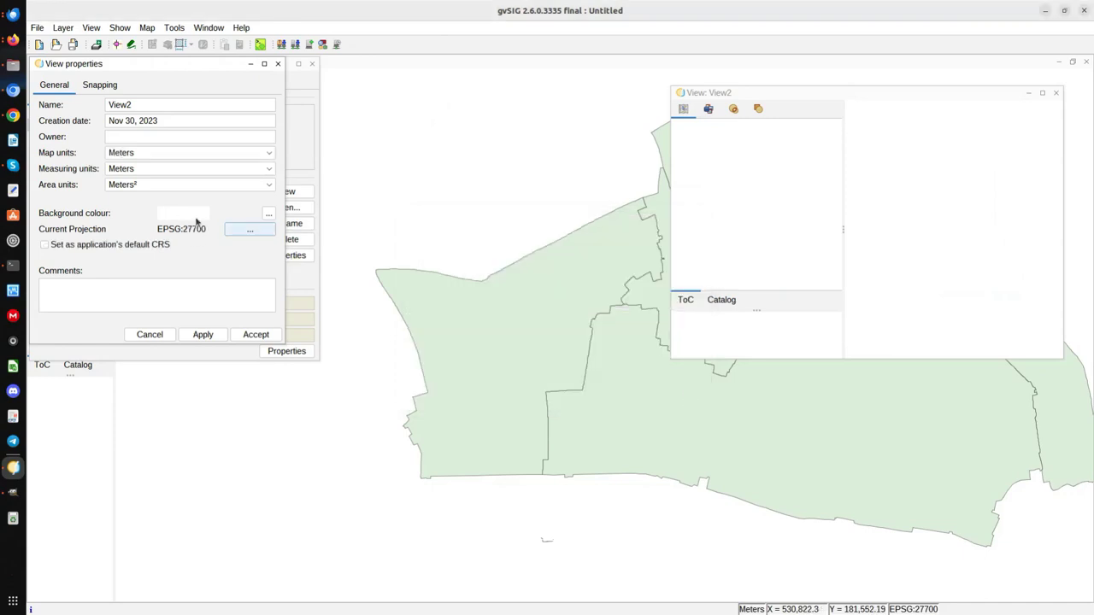
pyautogui.click(255, 335)
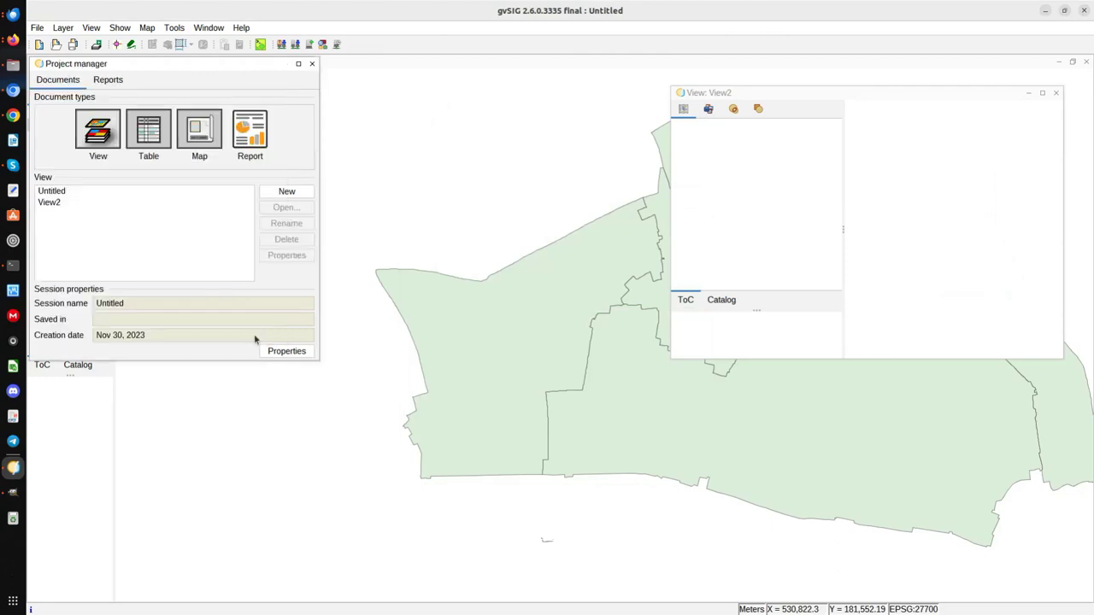
# Step: Maximize View2 and start adding a file layer to it by browsing the London folder
pyautogui.click(1041, 93)
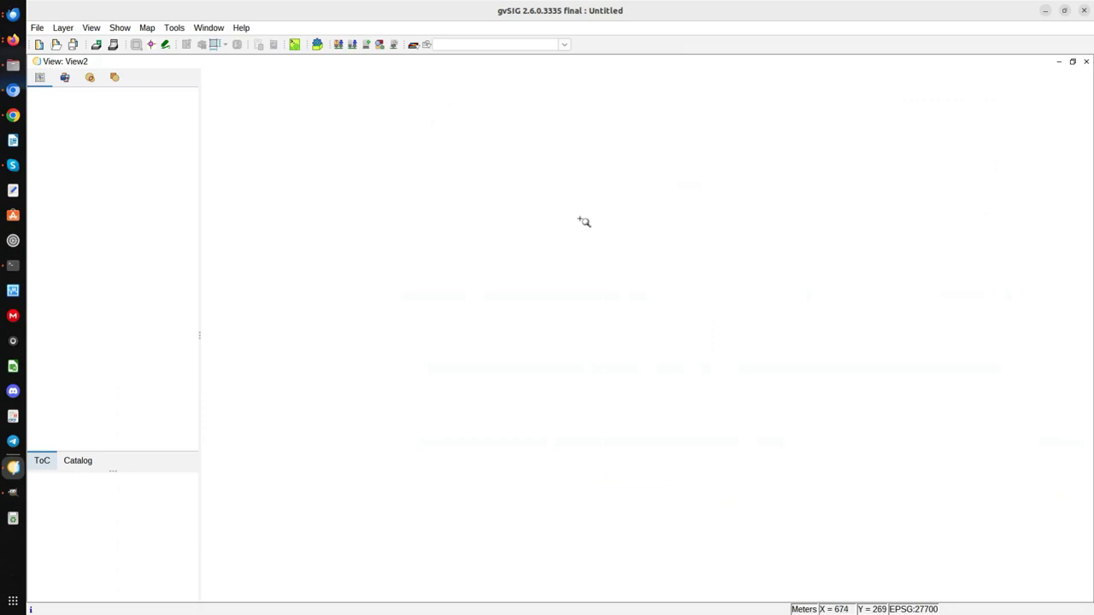
pyautogui.click(97, 45)
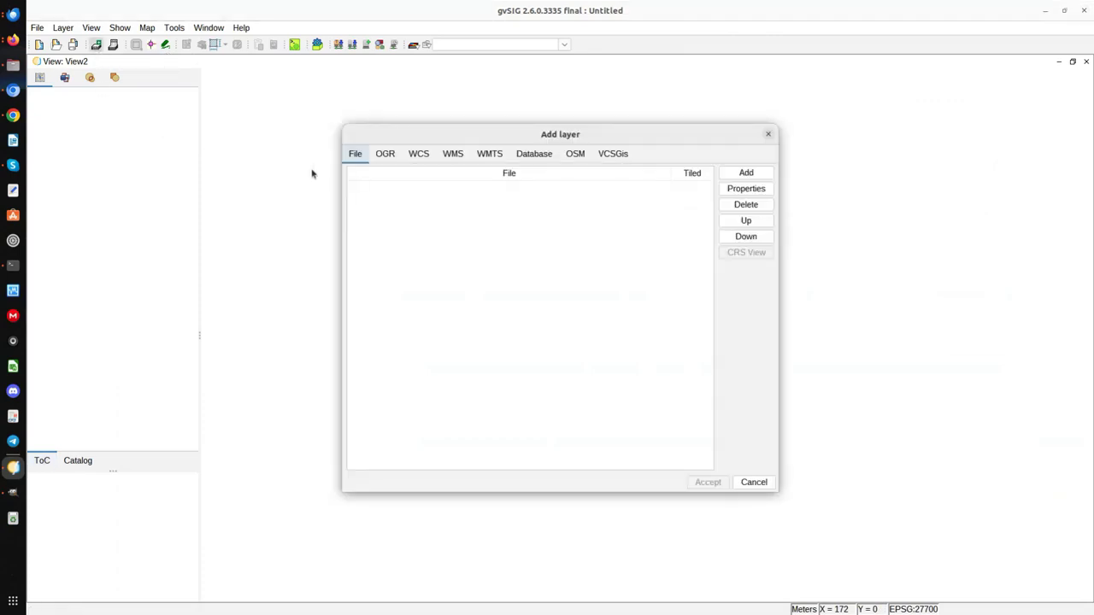
pyautogui.click(745, 174)
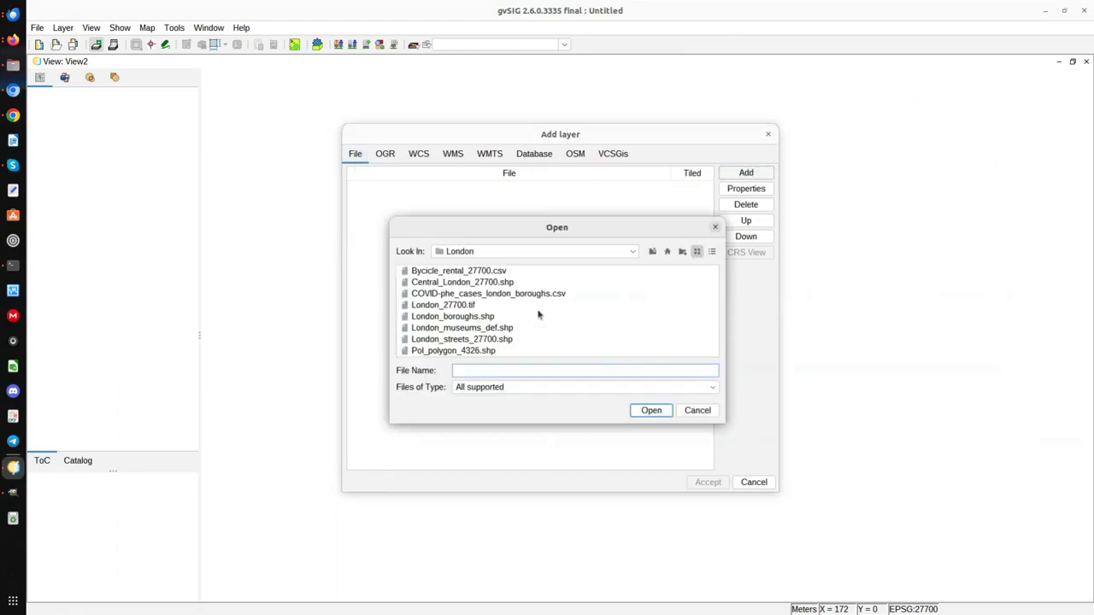
# Step: Add the London_27700.tif raster to the view, loading it normally rather than as tiles
pyautogui.click(442, 307)
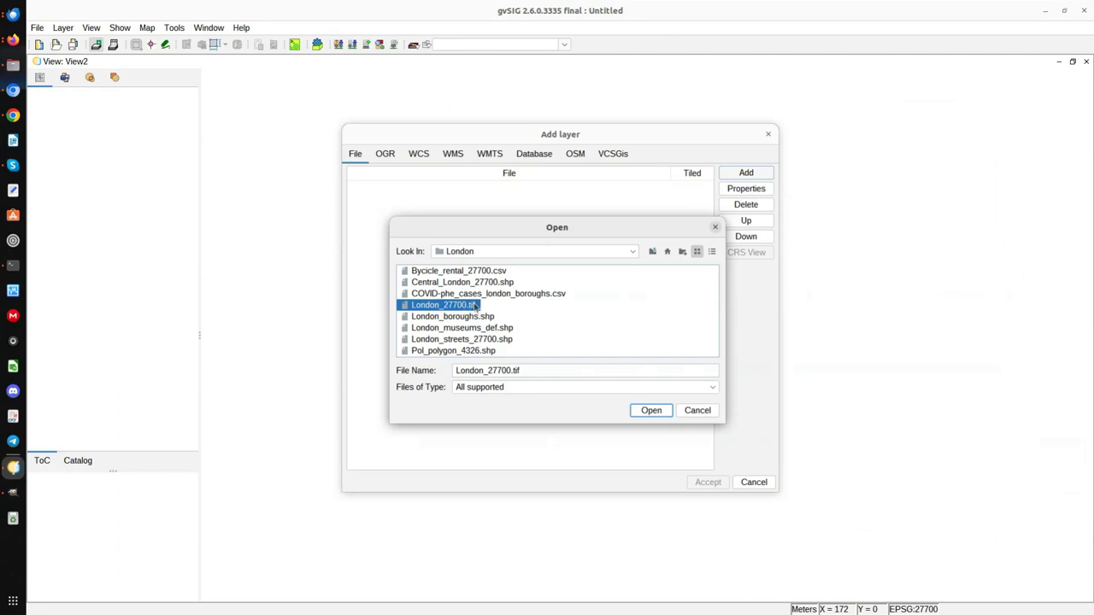
pyautogui.click(655, 413)
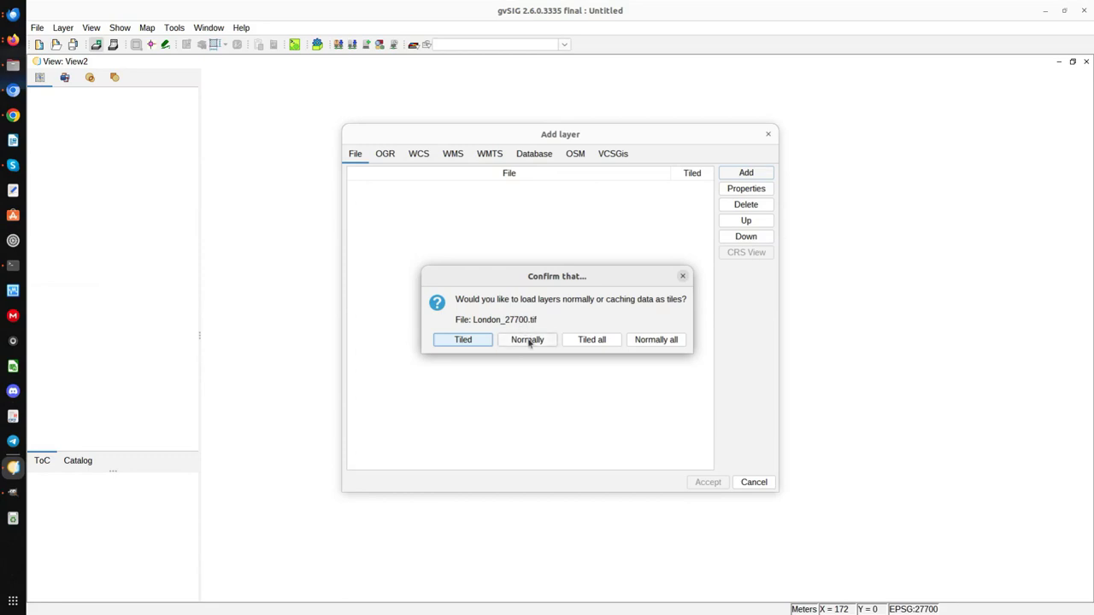
pyautogui.click(528, 340)
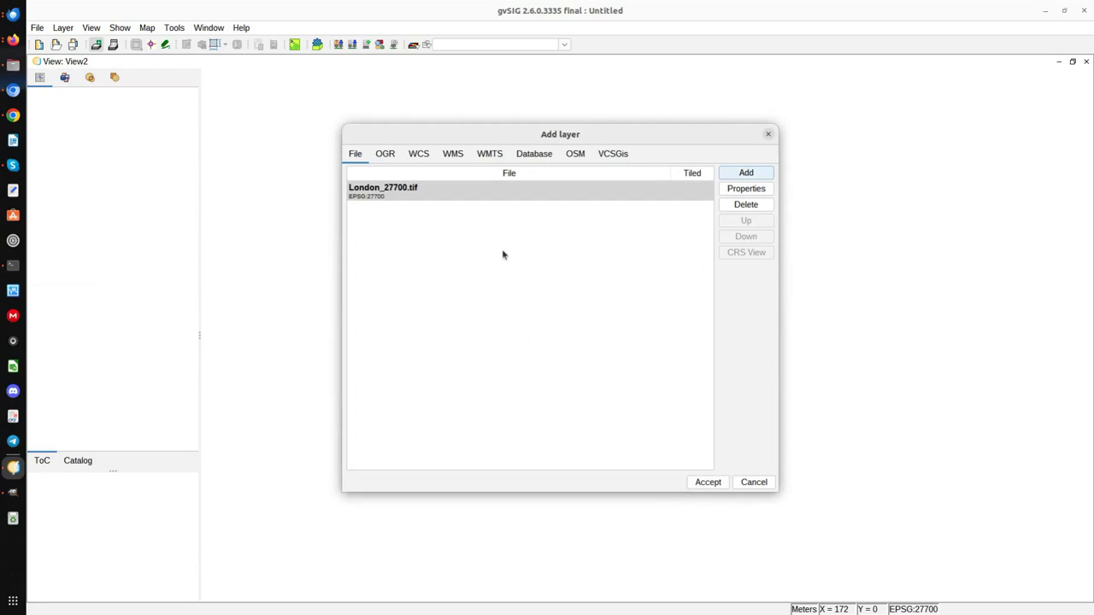
pyautogui.click(707, 483)
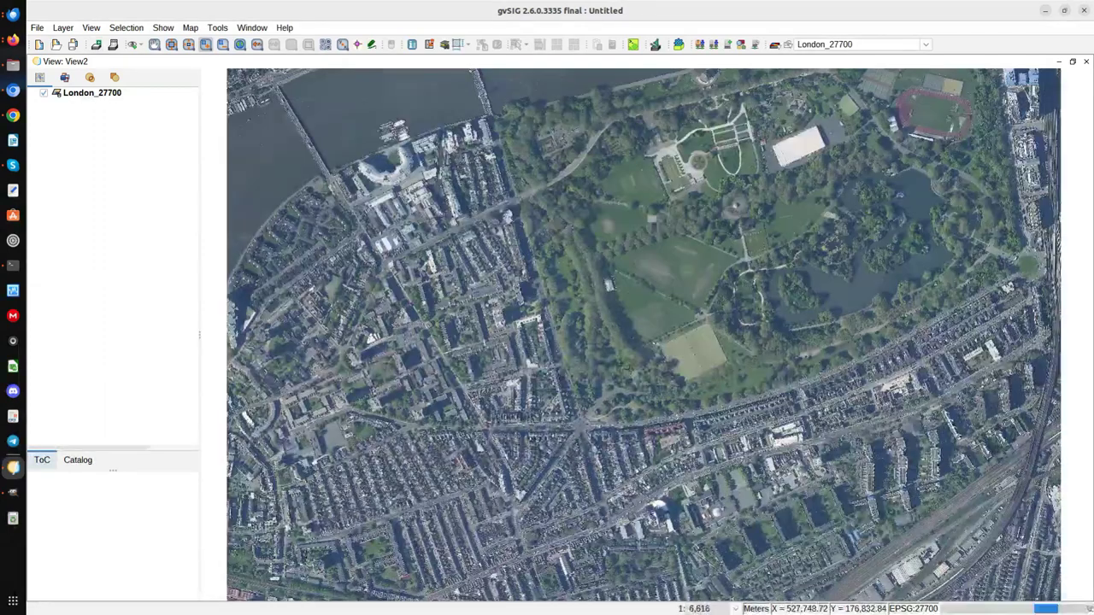
# Step: Start a new layer for the view and choose Shape as its output format
pyautogui.scroll(-1, 705, 483)
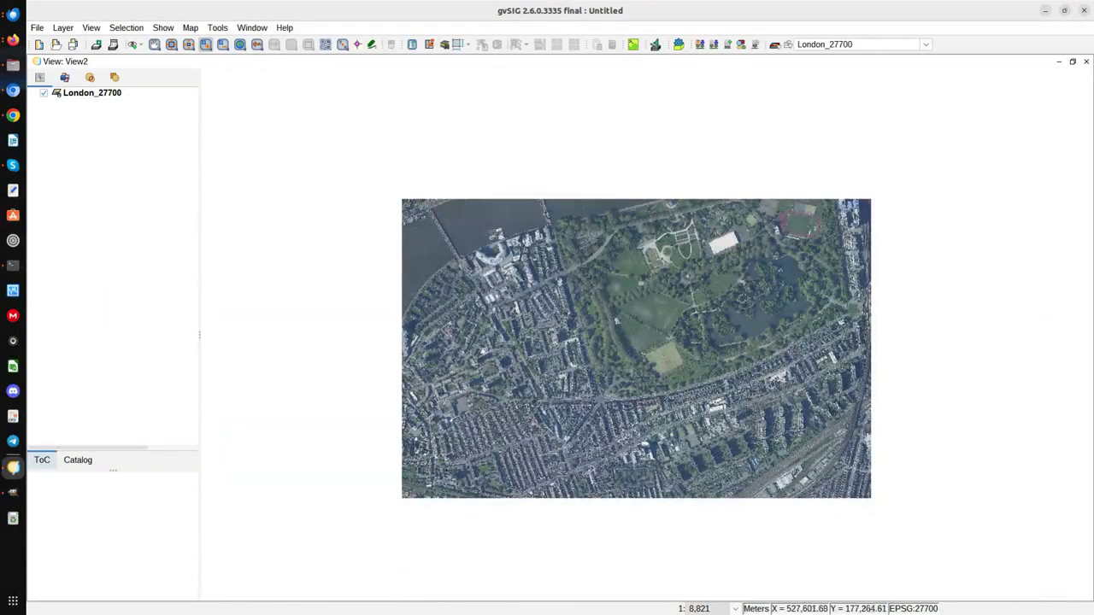
pyautogui.scroll(1, 501, 224)
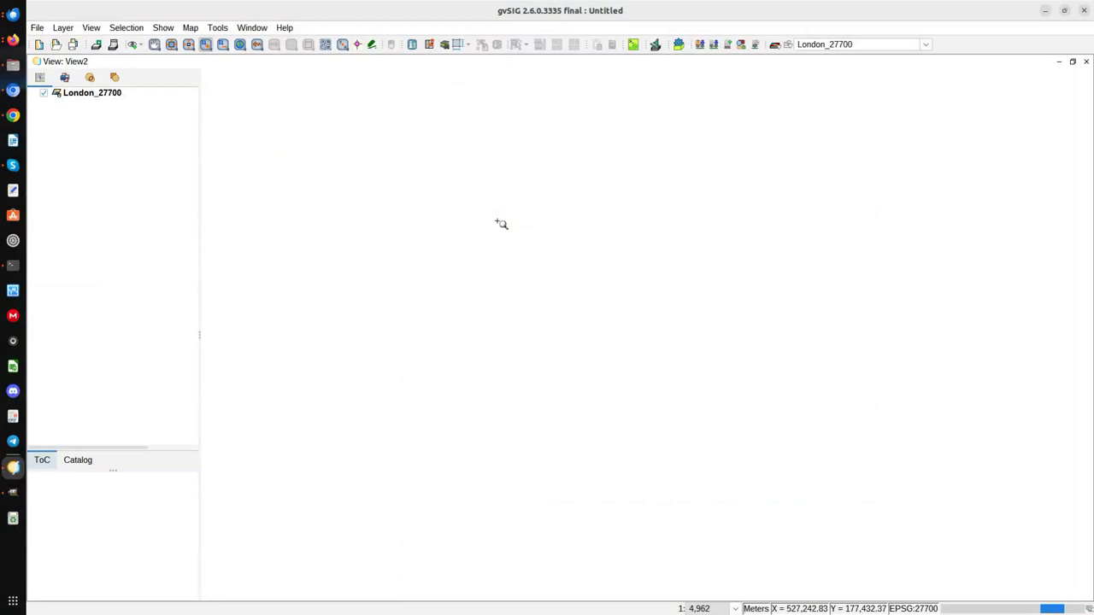
pyautogui.click(574, 354)
pyautogui.click(586, 352)
pyautogui.scroll(-2, 586, 352)
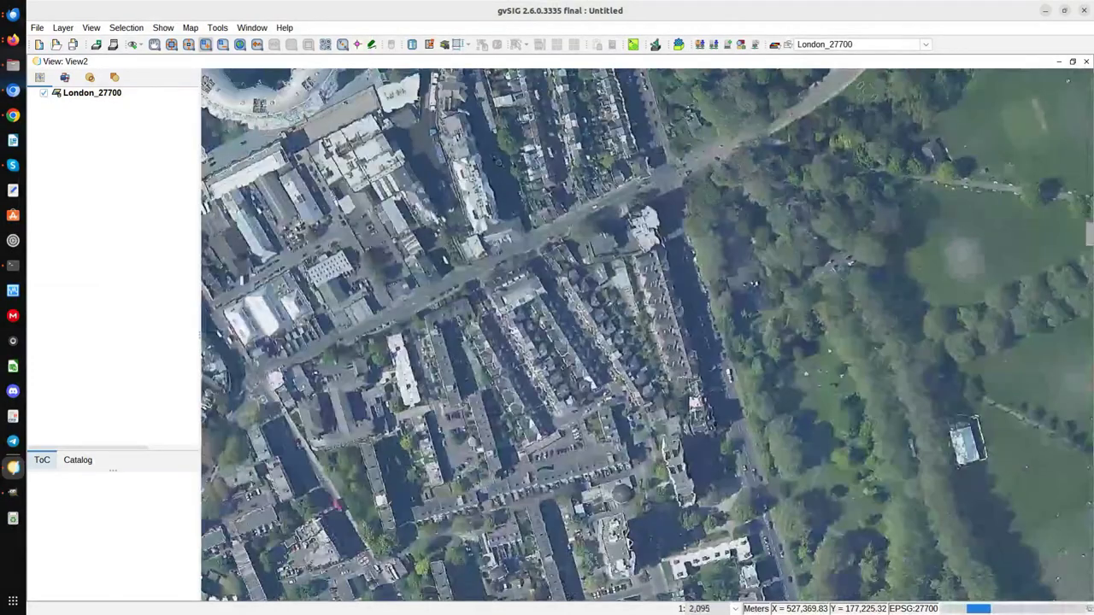
pyautogui.scroll(2, 610, 247)
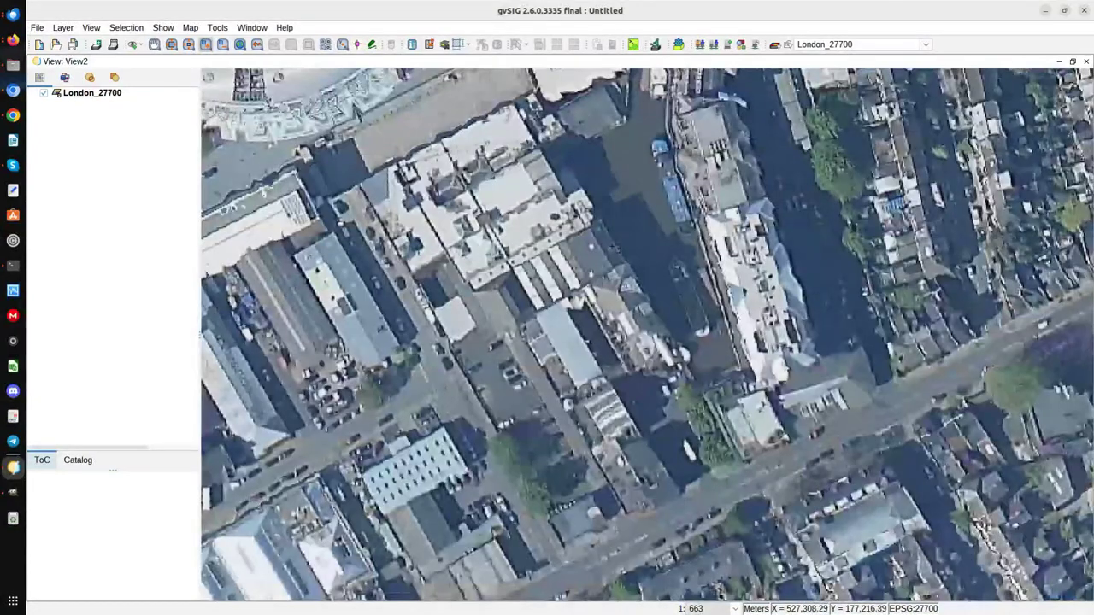
pyautogui.scroll(-1, 567, 381)
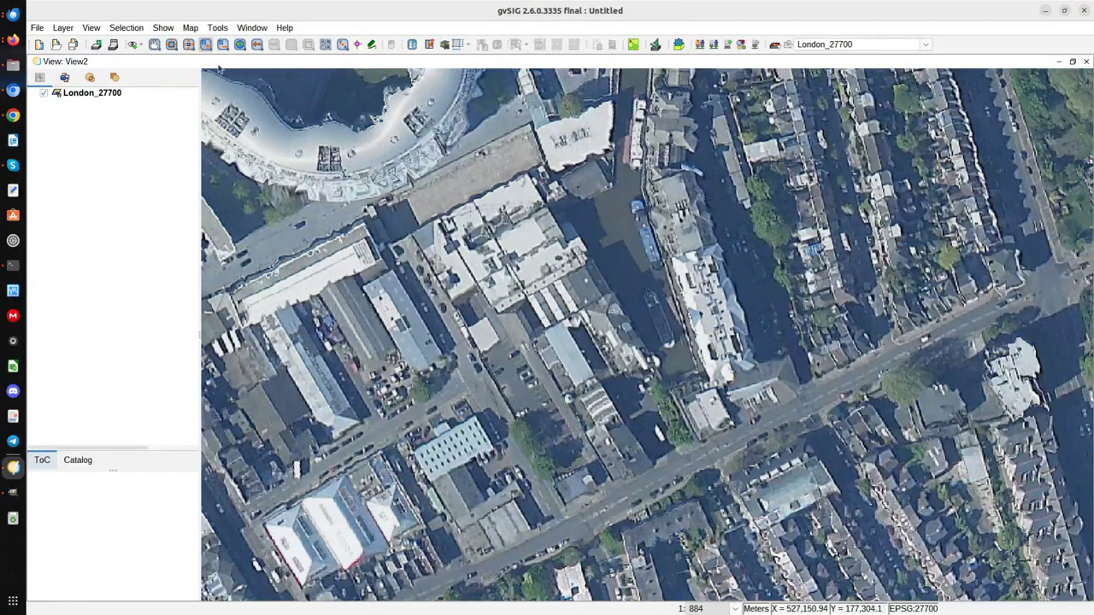
pyautogui.click(87, 31)
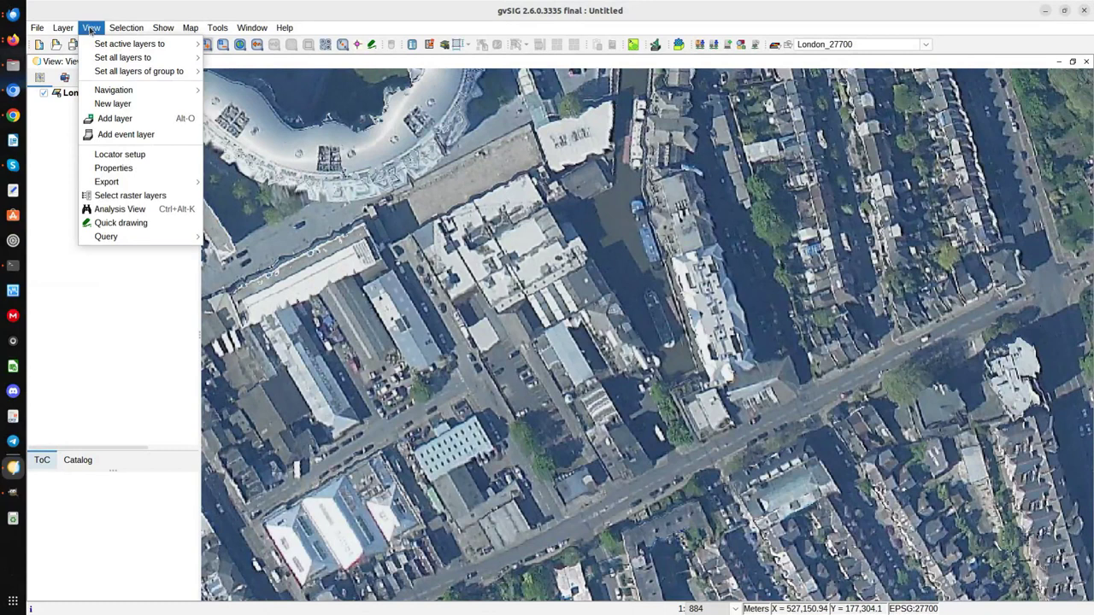
pyautogui.click(119, 105)
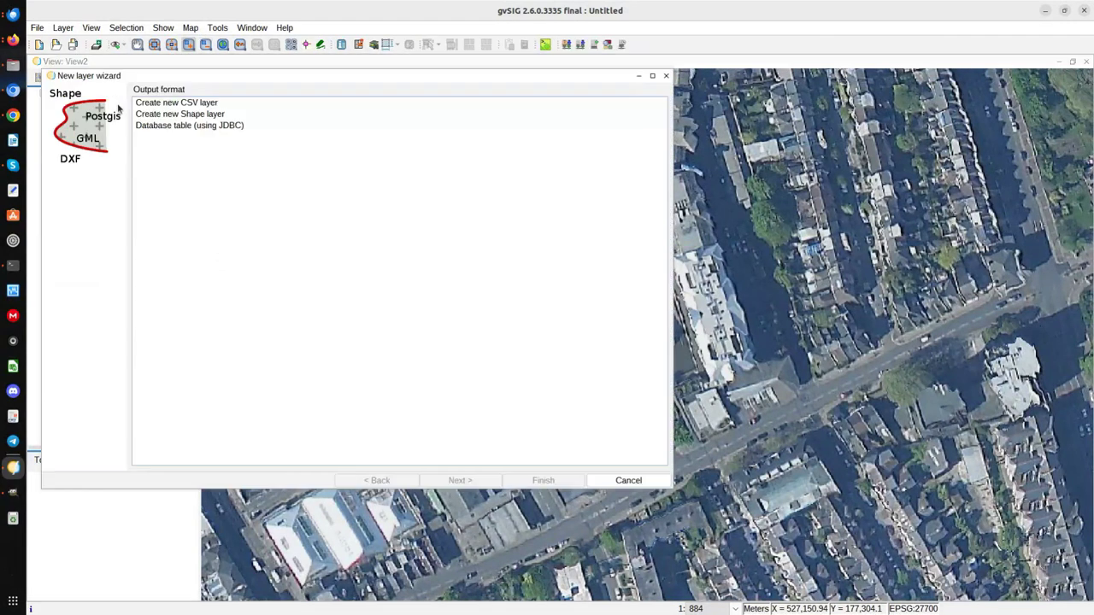
pyautogui.click(159, 118)
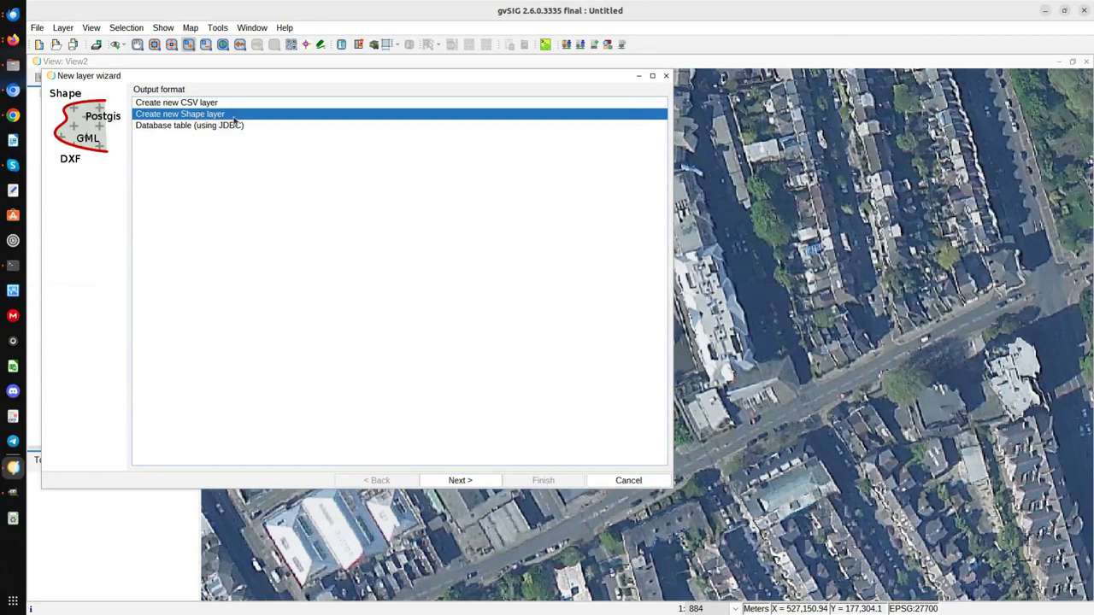
pyautogui.click(458, 482)
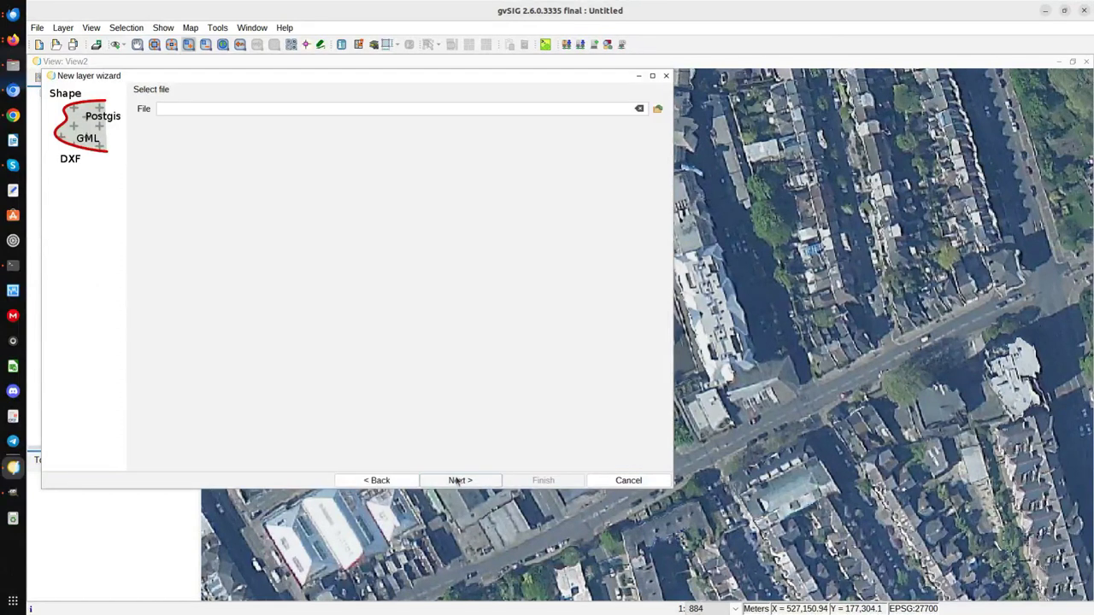
# Step: Set the new layer's output file to Buildings in the workshop's new_layers folder and proceed to the column definitions
pyautogui.click(658, 112)
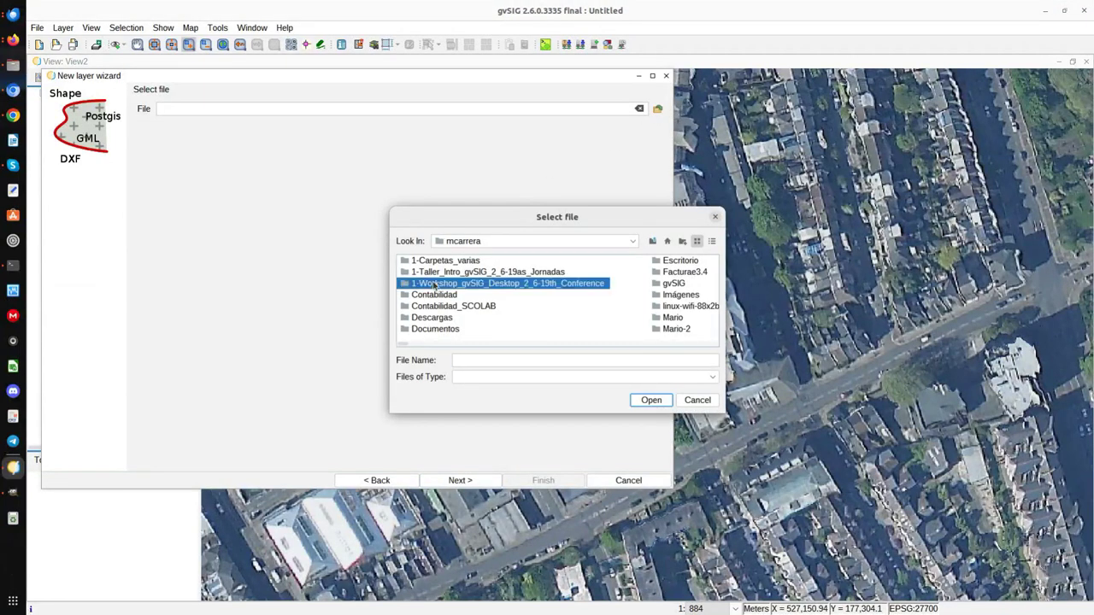
pyautogui.doubleClick(435, 285)
pyautogui.doubleClick(428, 284)
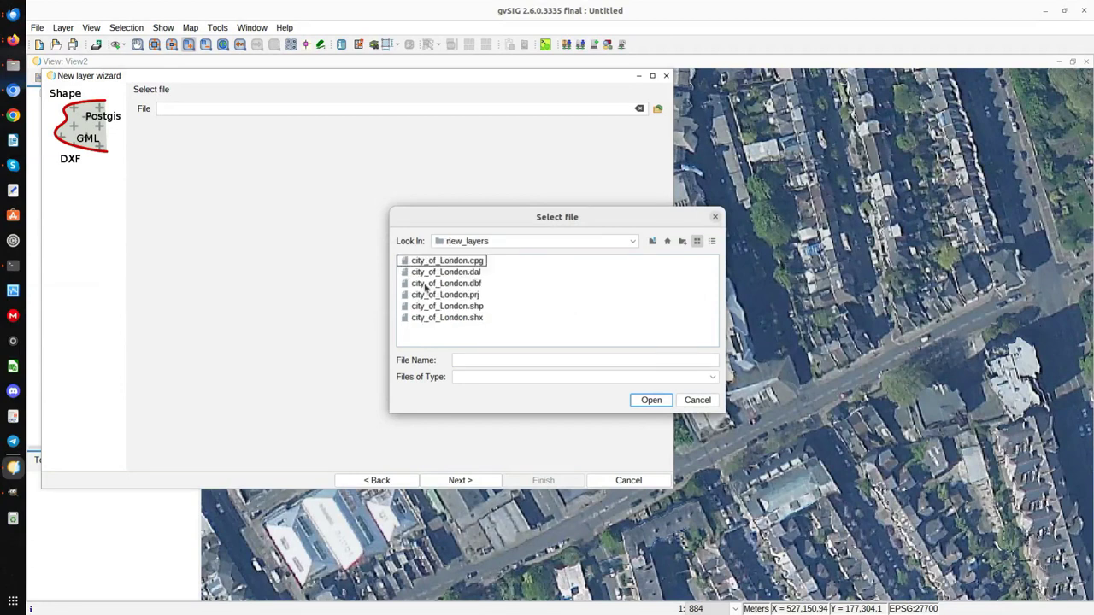
pyautogui.click(468, 360)
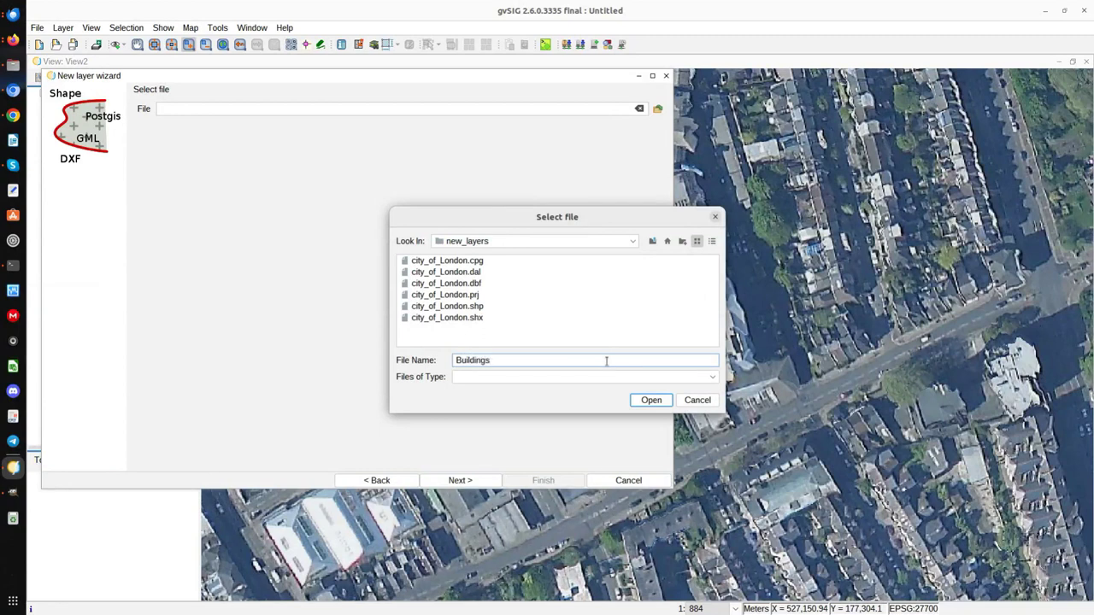
pyautogui.press('Return')
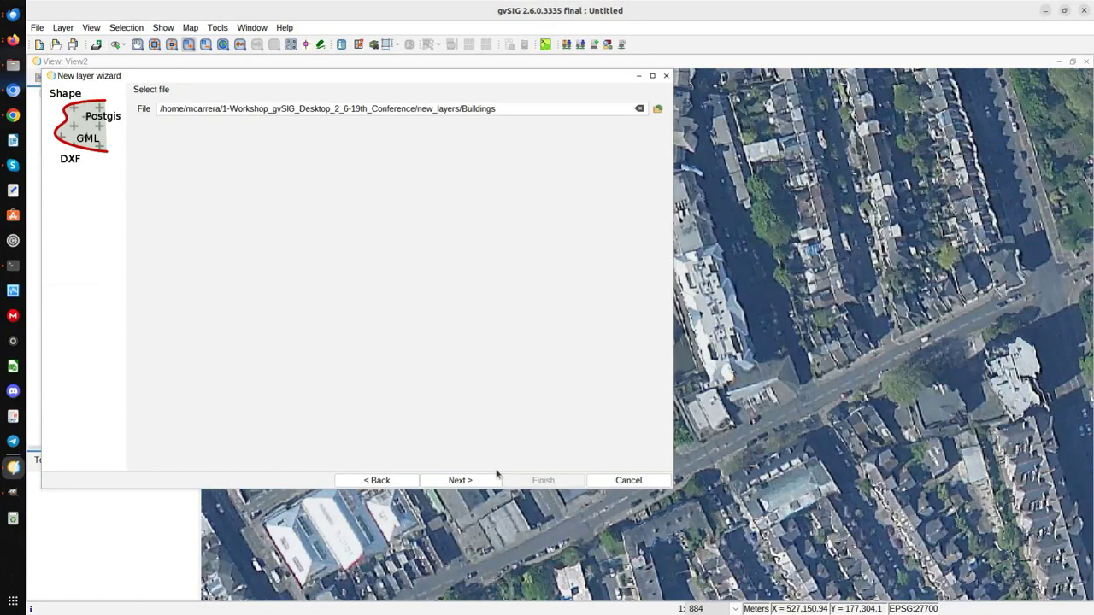
pyautogui.click(458, 481)
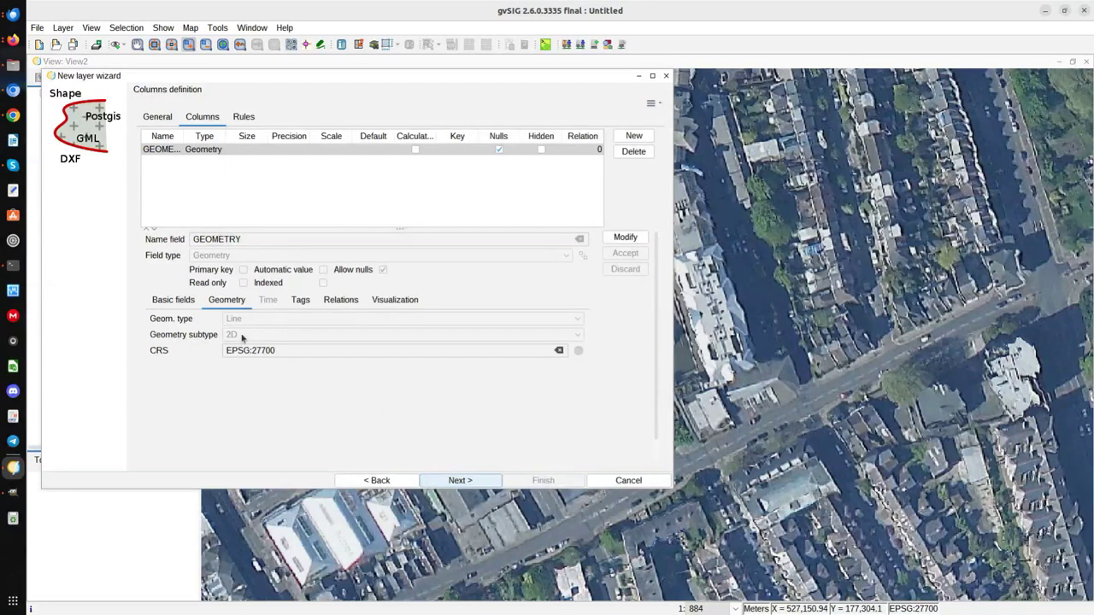
# Step: Set the GEOMETRY field's geometry type to MultiPolygon and accept the change
pyautogui.click(625, 238)
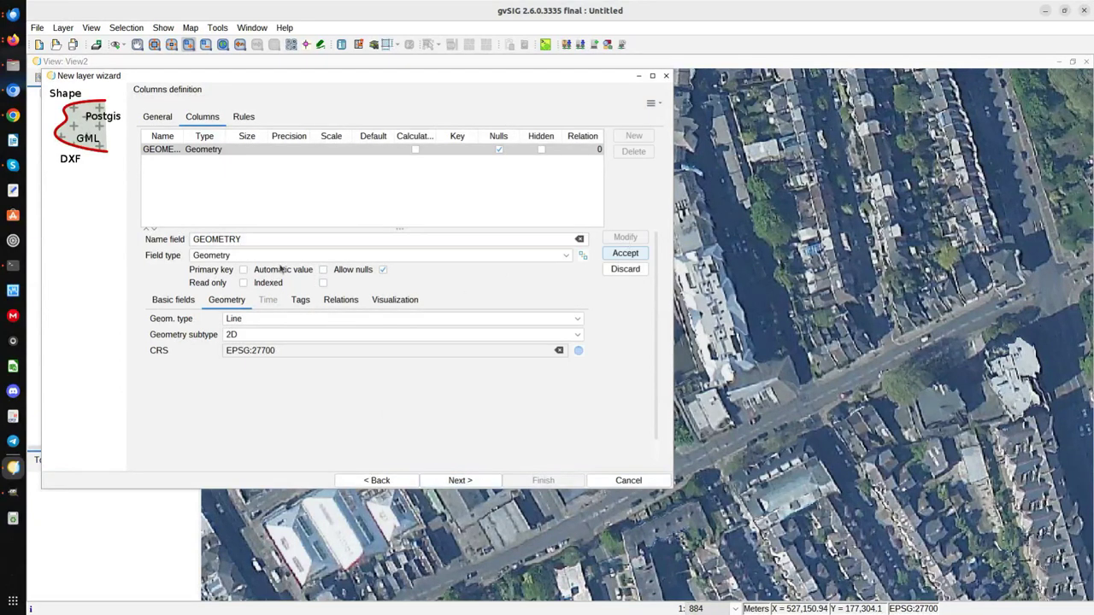
pyautogui.click(238, 321)
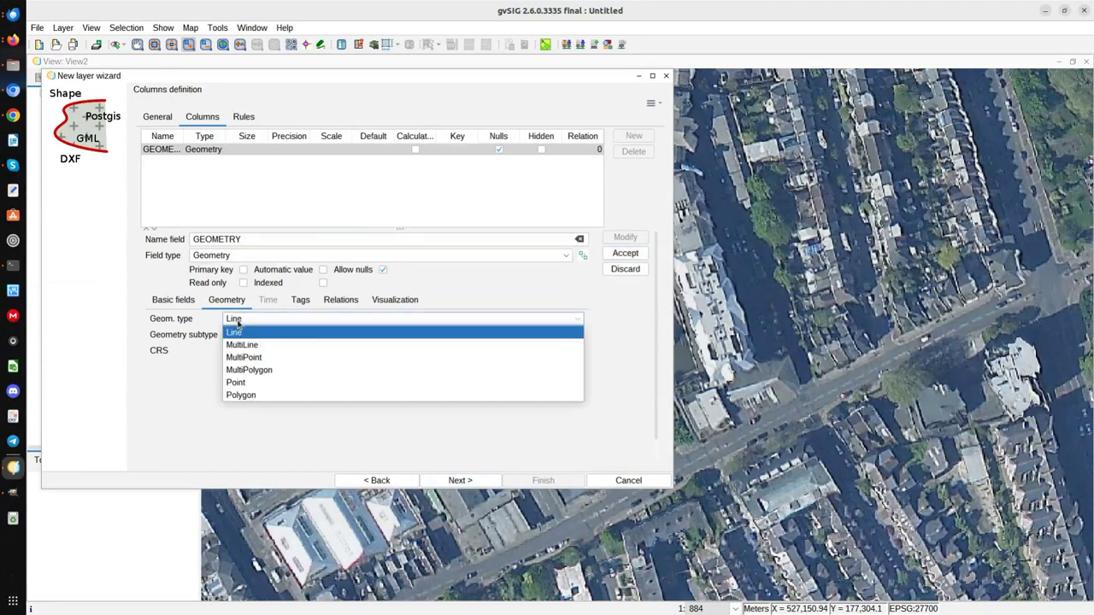
pyautogui.click(250, 371)
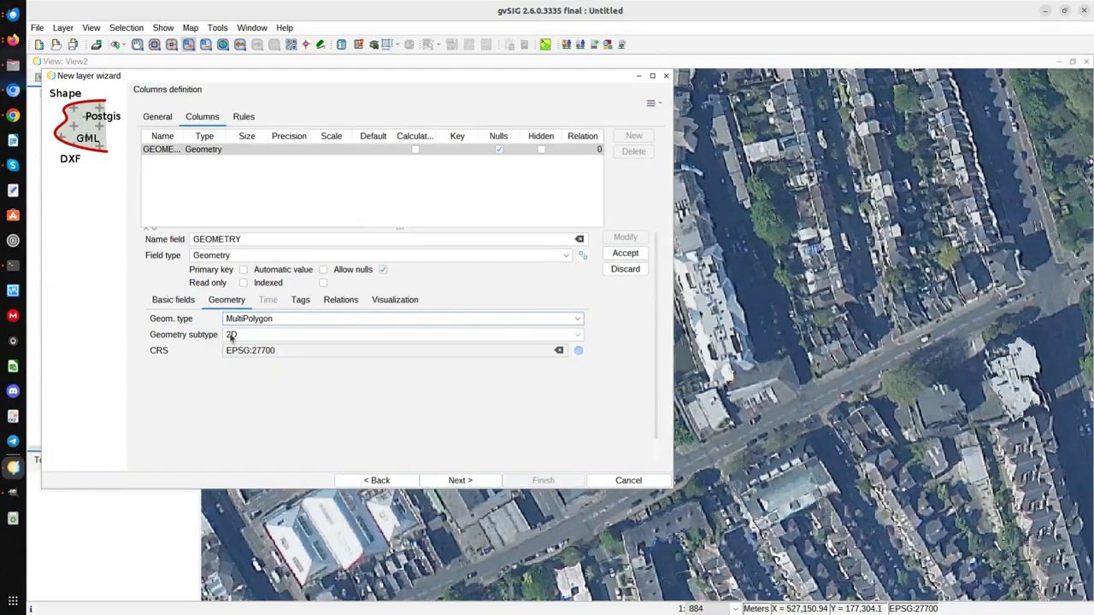
pyautogui.click(627, 255)
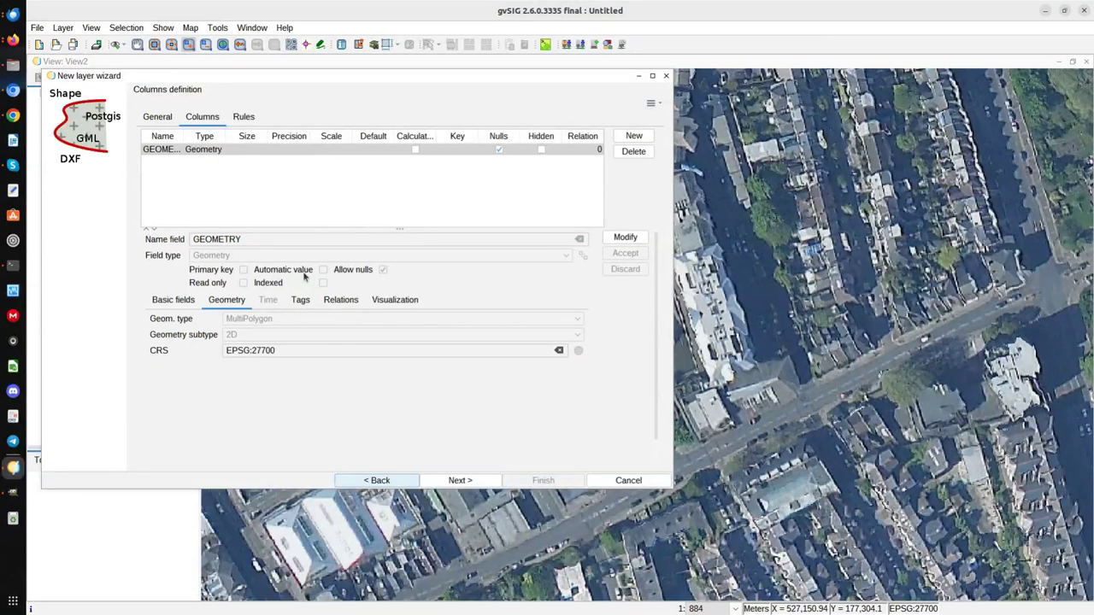
# Step: Add a String field called Name with size 50 and finish creating the layer, adding it to the view
pyautogui.click(634, 139)
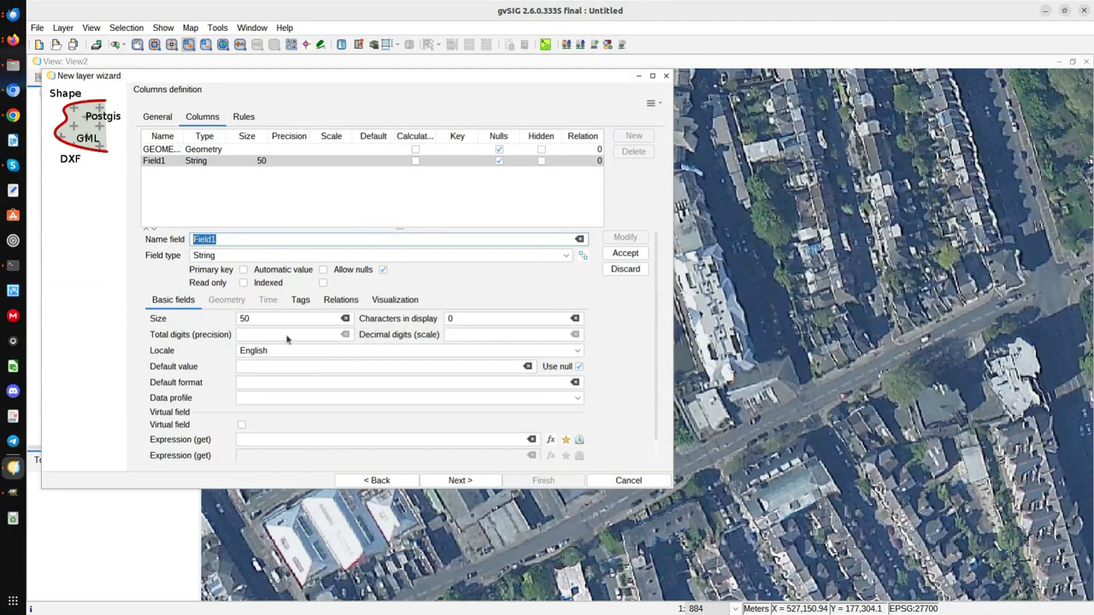
pyautogui.write('Name')
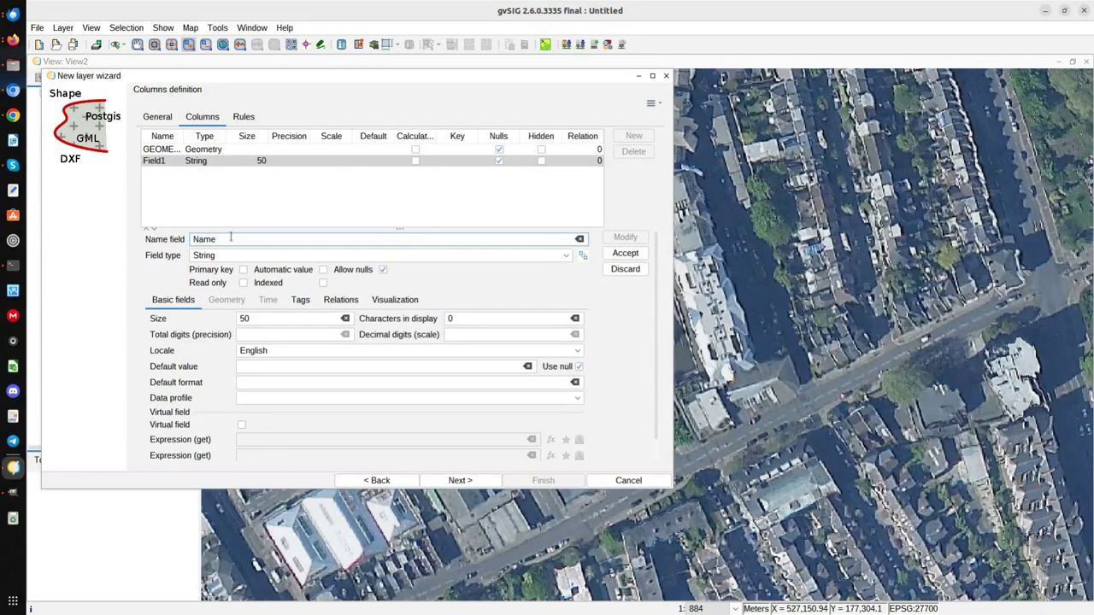
pyautogui.moveTo(250, 320); pyautogui.dragTo(235, 317)
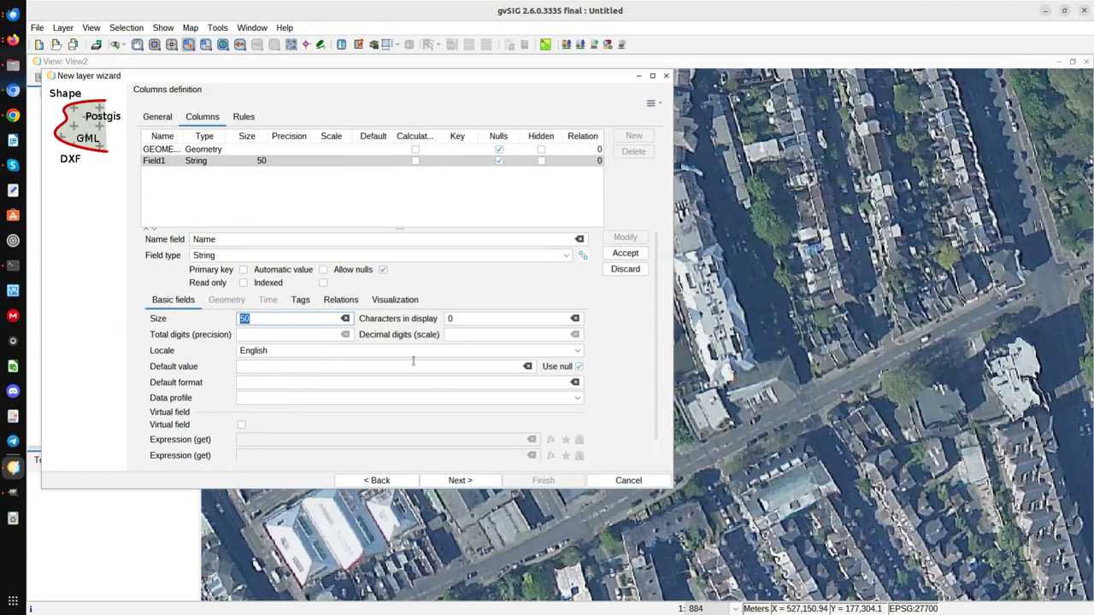
pyautogui.click(632, 256)
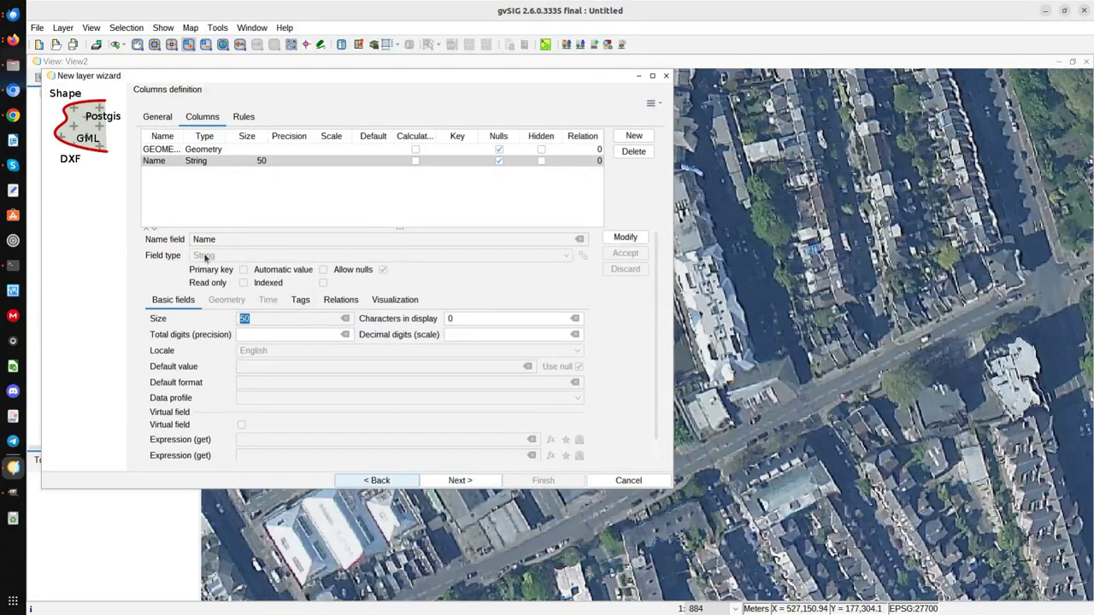
pyautogui.click(460, 481)
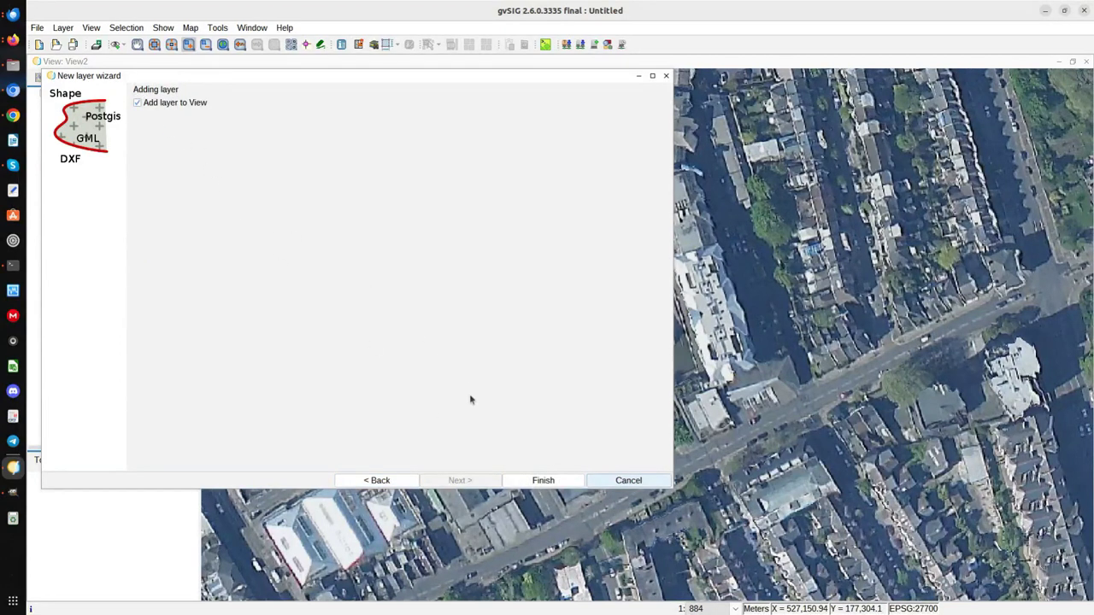
pyautogui.click(535, 479)
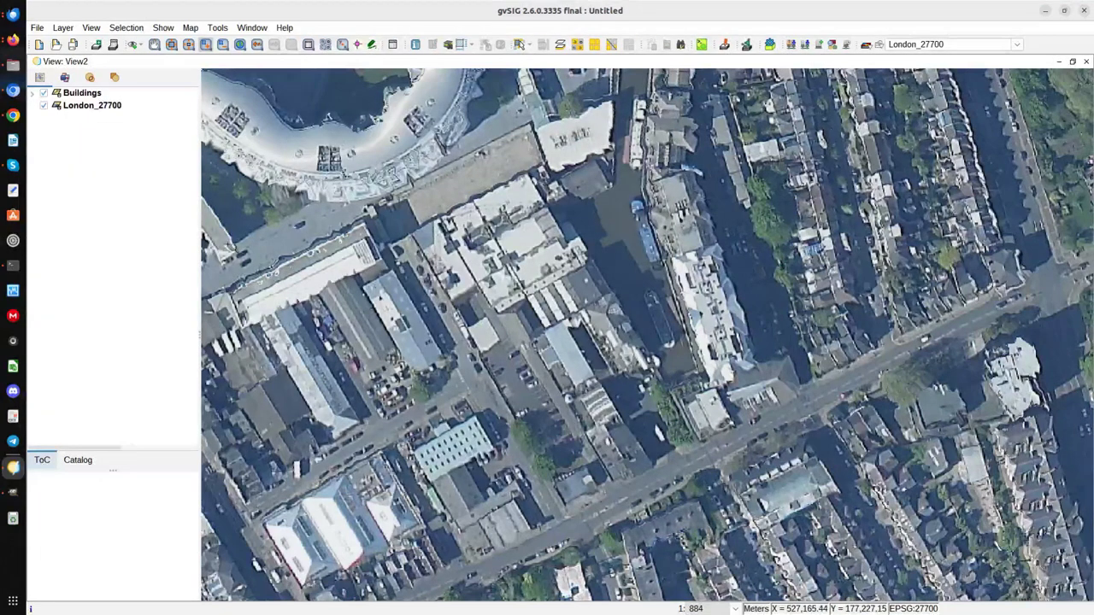
# Step: Expand the Buildings layer's legend and start editing the layer
pyautogui.click(32, 94)
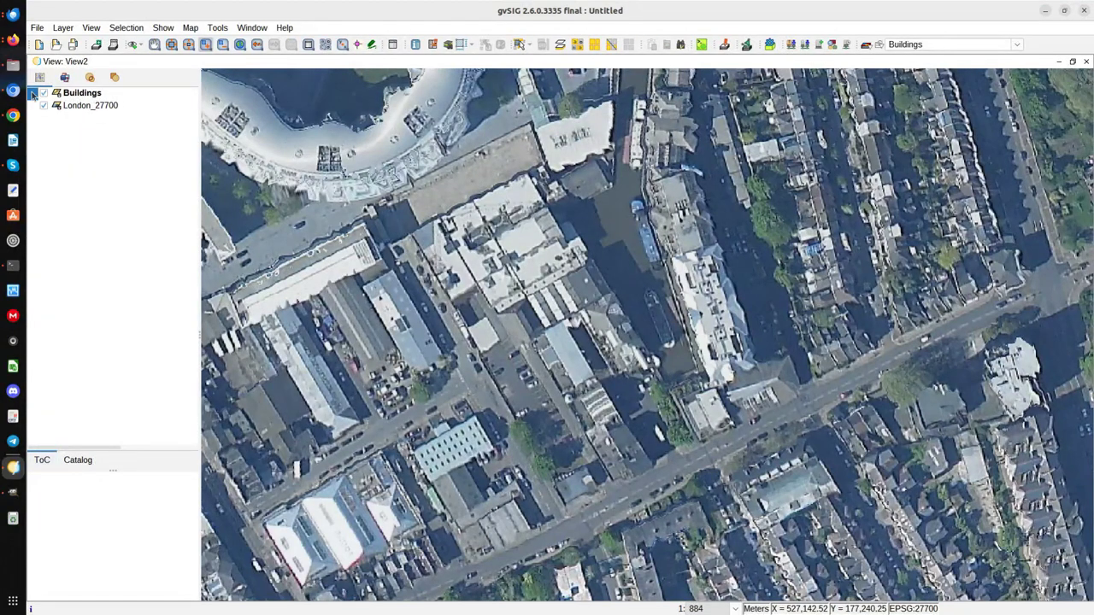
pyautogui.click(32, 95)
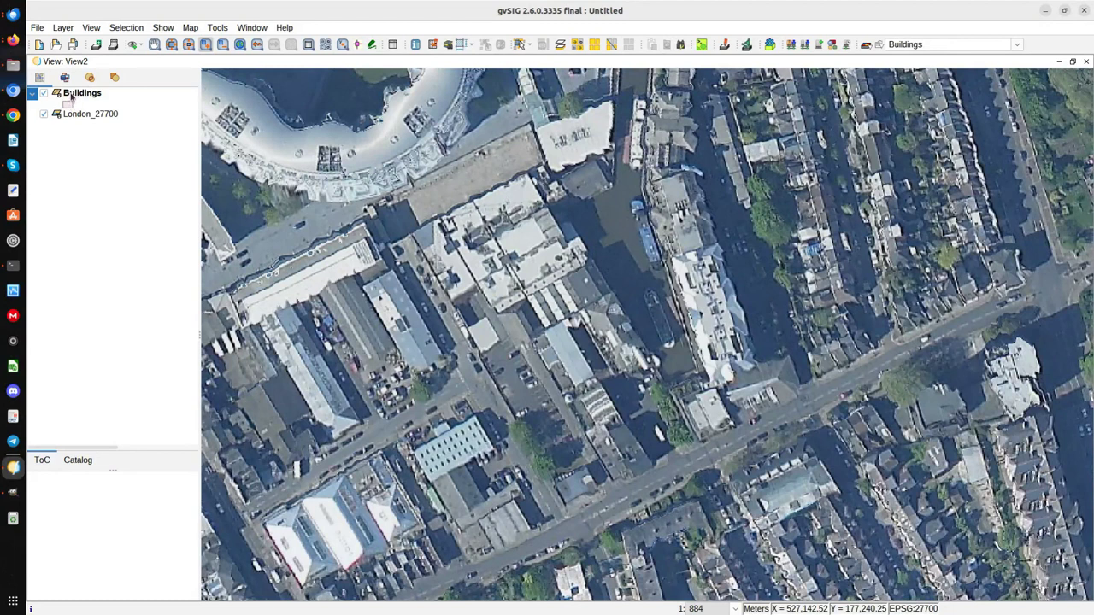
pyautogui.rightClick(72, 97)
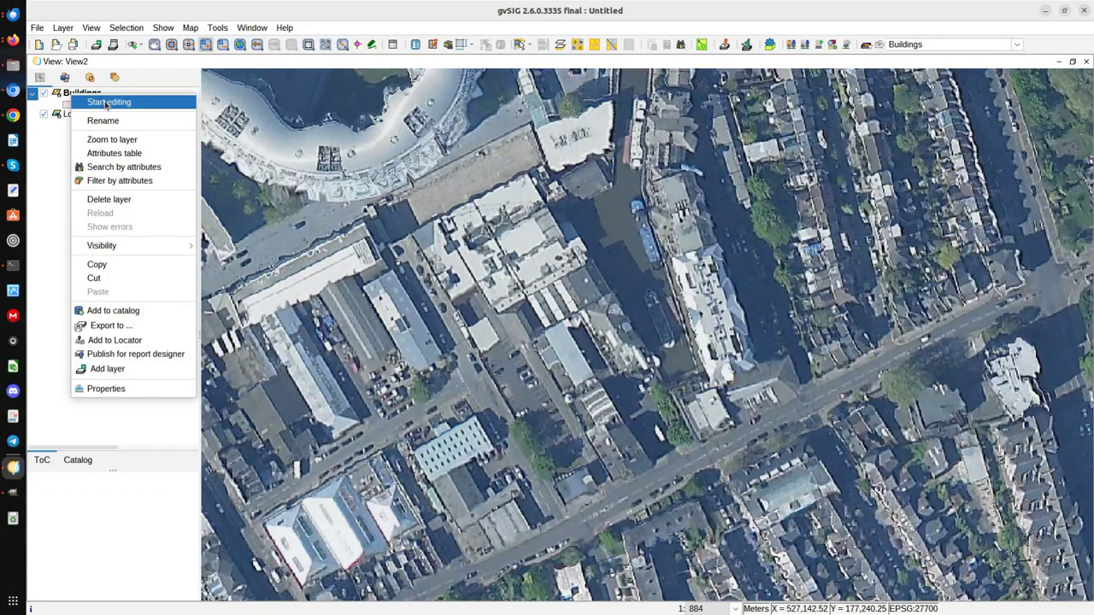
pyautogui.click(106, 103)
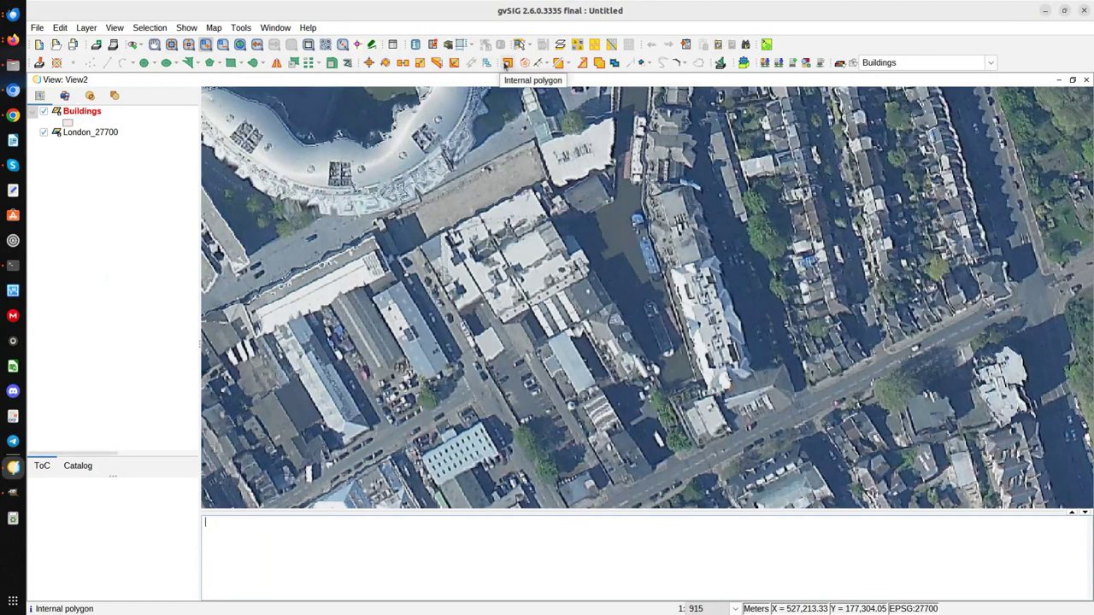
pyautogui.click(567, 68)
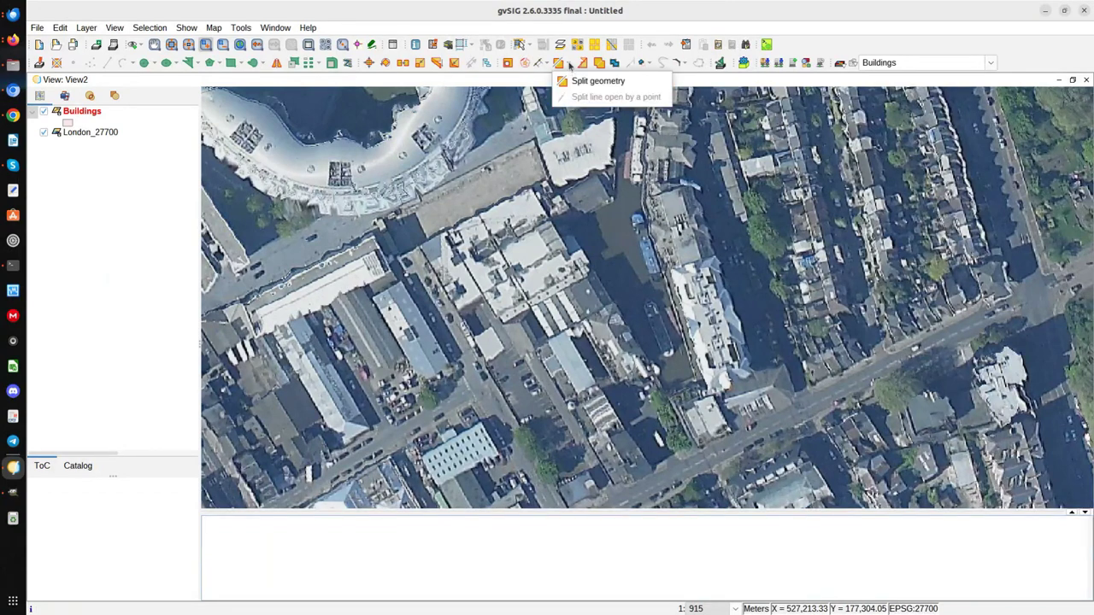
pyautogui.click(451, 80)
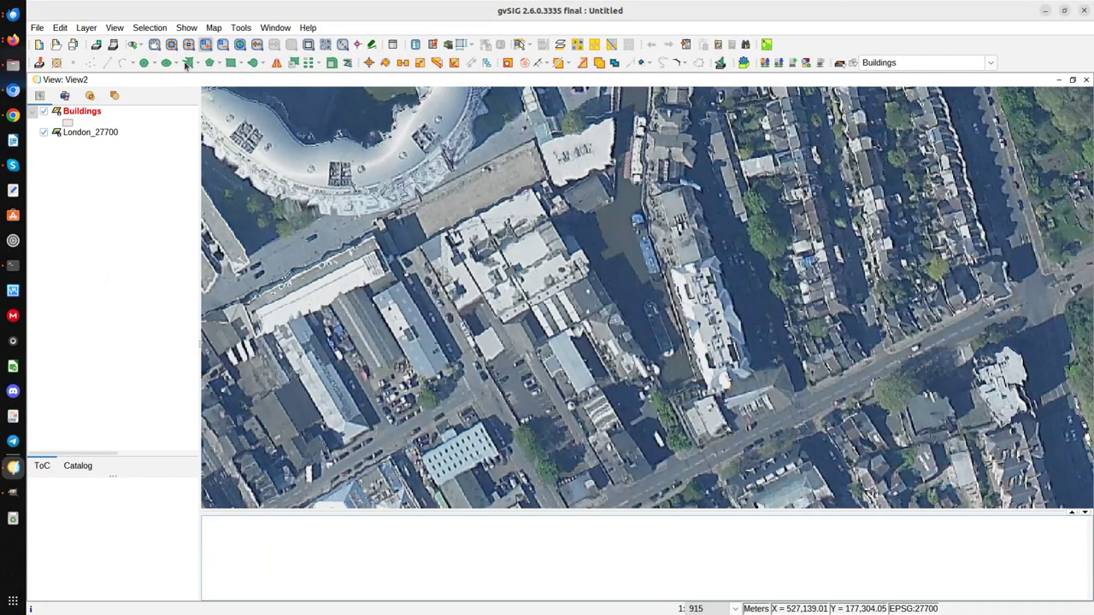
# Step: Digitize a four-corner polygon over the narrow light-roofed building just east of the central car park
pyautogui.click(190, 64)
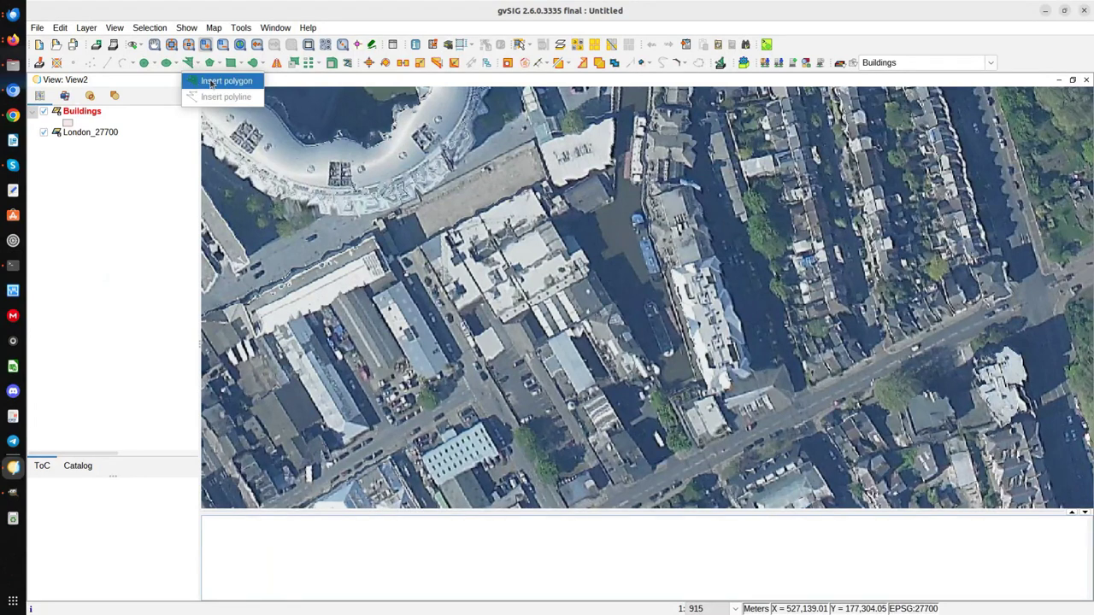
pyautogui.click(210, 83)
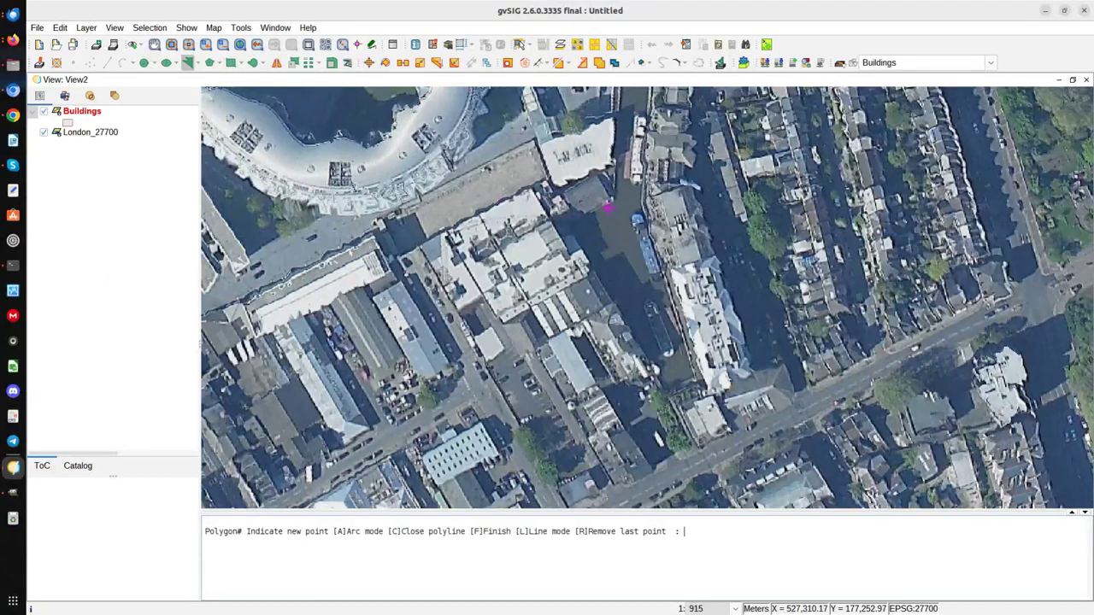
pyautogui.scroll(1, 546, 325)
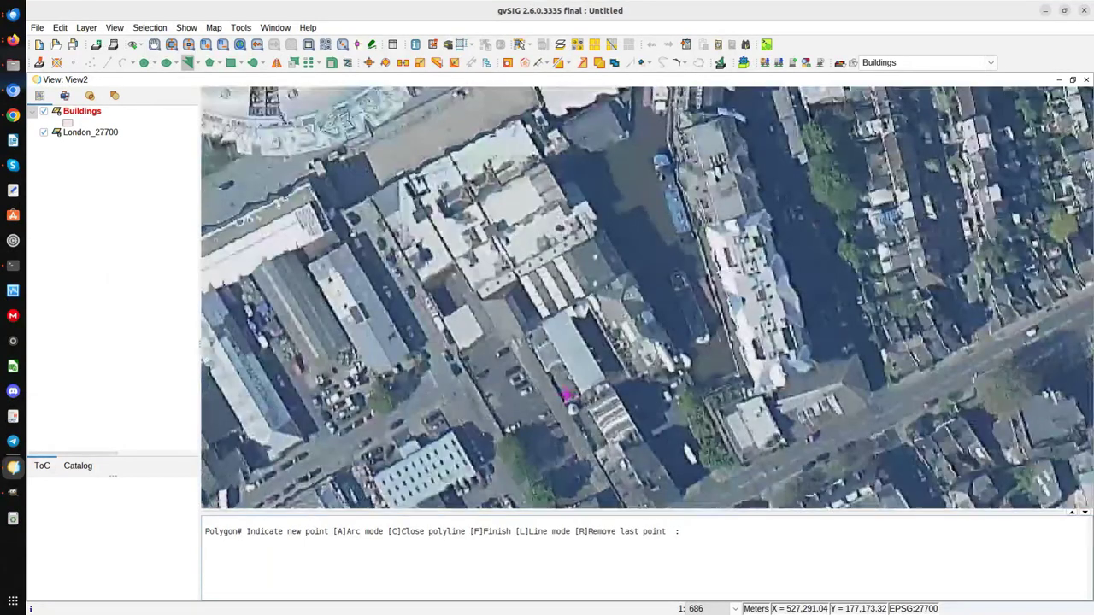
pyautogui.click(542, 323)
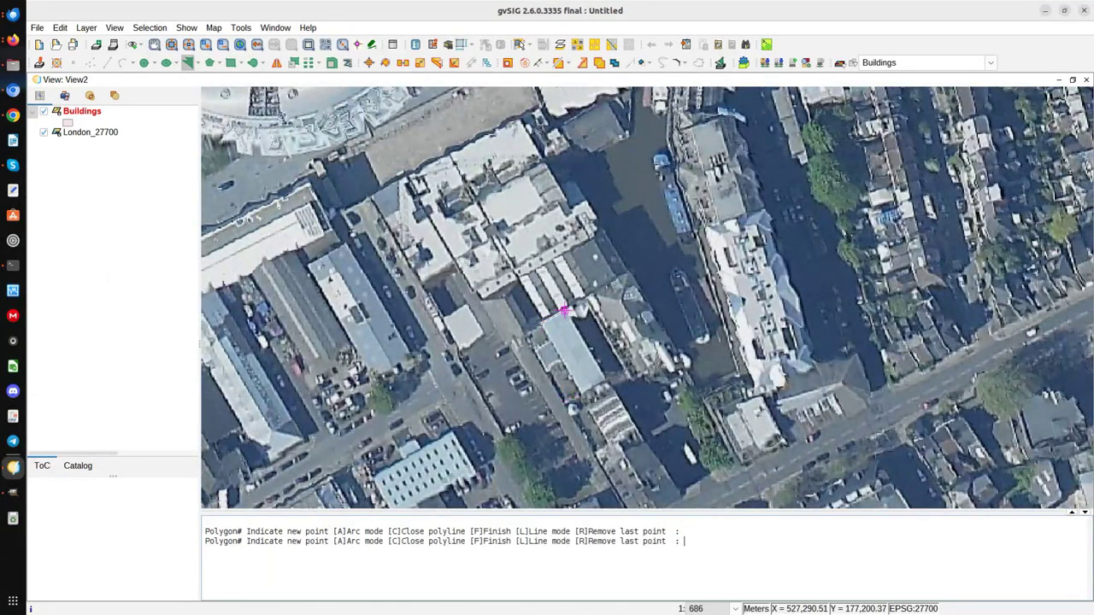
pyautogui.click(564, 311)
pyautogui.click(604, 381)
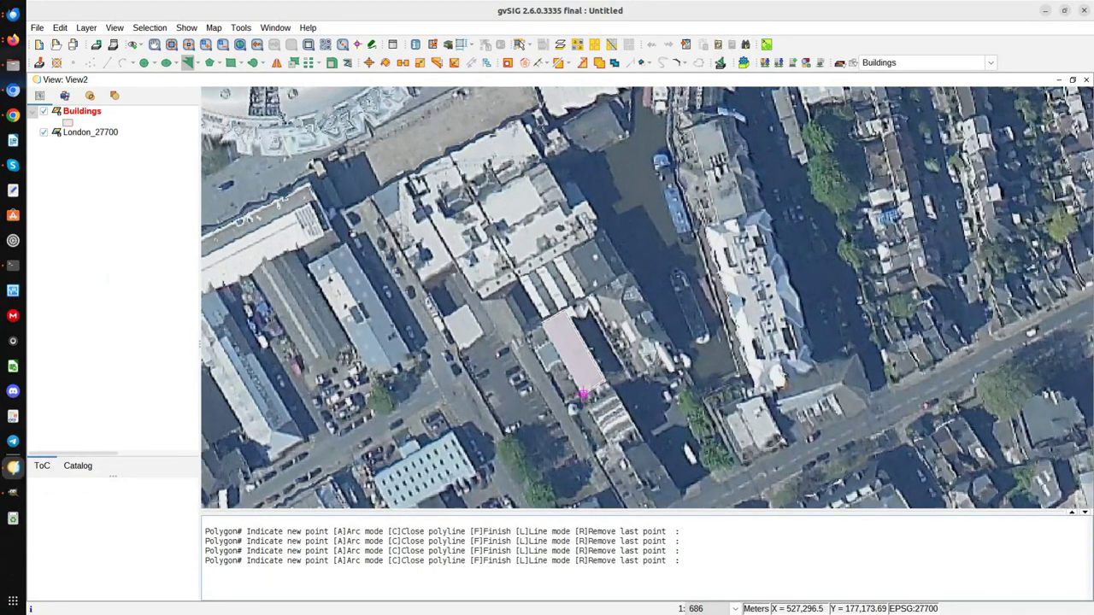
pyautogui.doubleClick(582, 394)
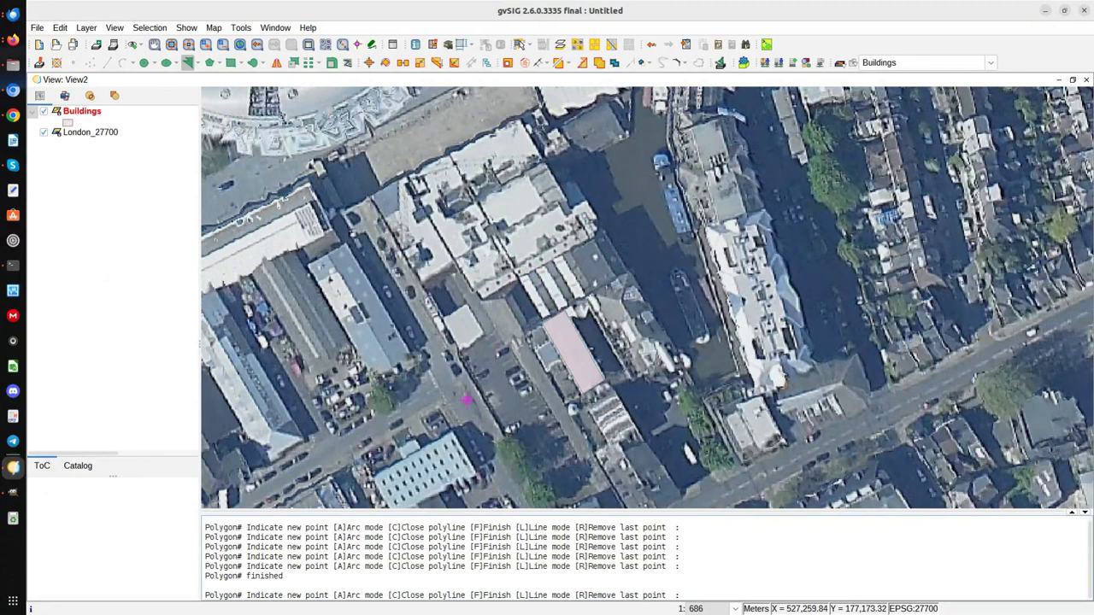
# Step: Digitize a four-corner polygon over the long blue-grey-roofed building west of the car park, finishing it with the F command option
pyautogui.click(310, 263)
pyautogui.click(349, 245)
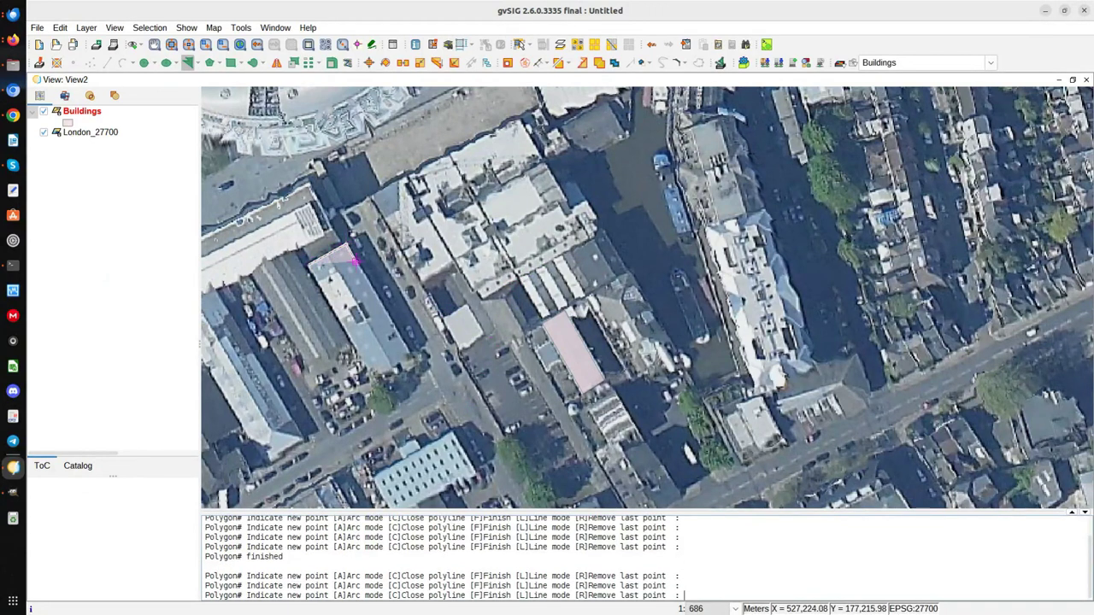
pyautogui.click(414, 358)
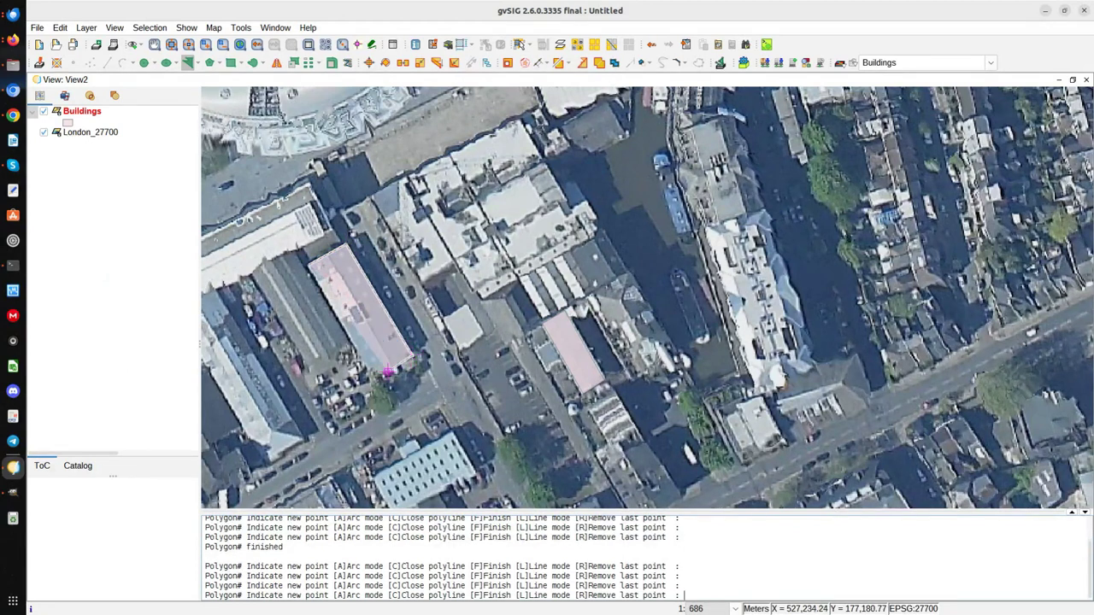
pyautogui.click(372, 377)
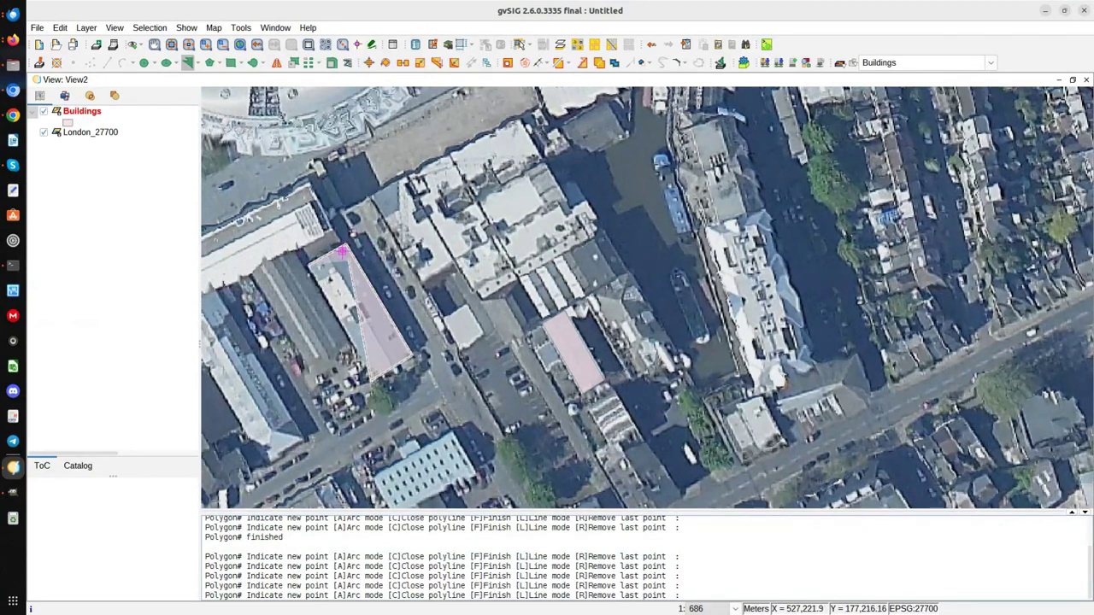
pyautogui.click(414, 346)
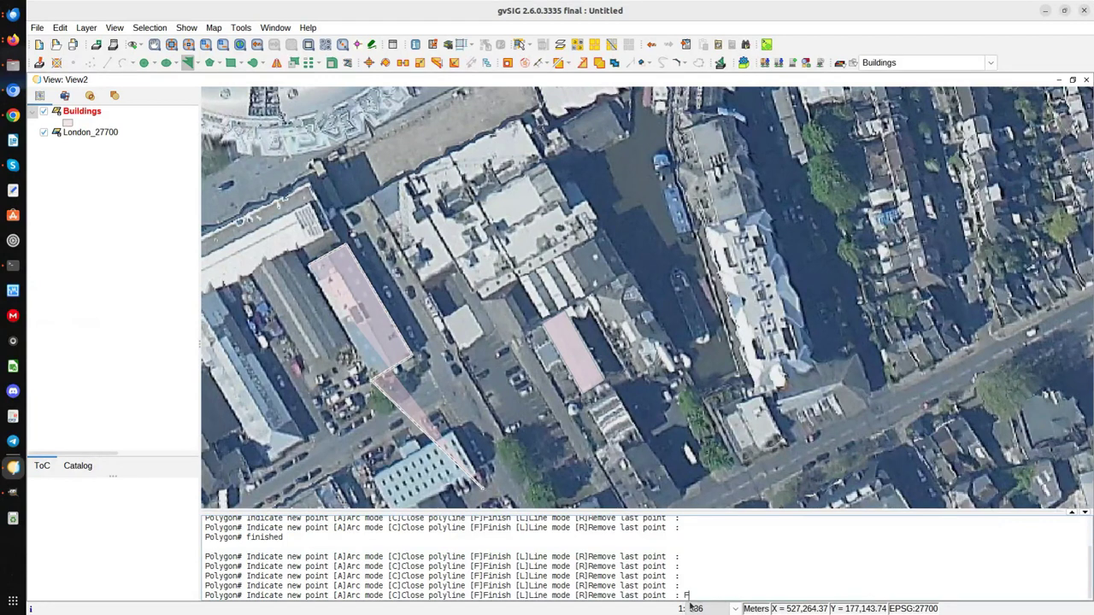
pyautogui.press('Return')
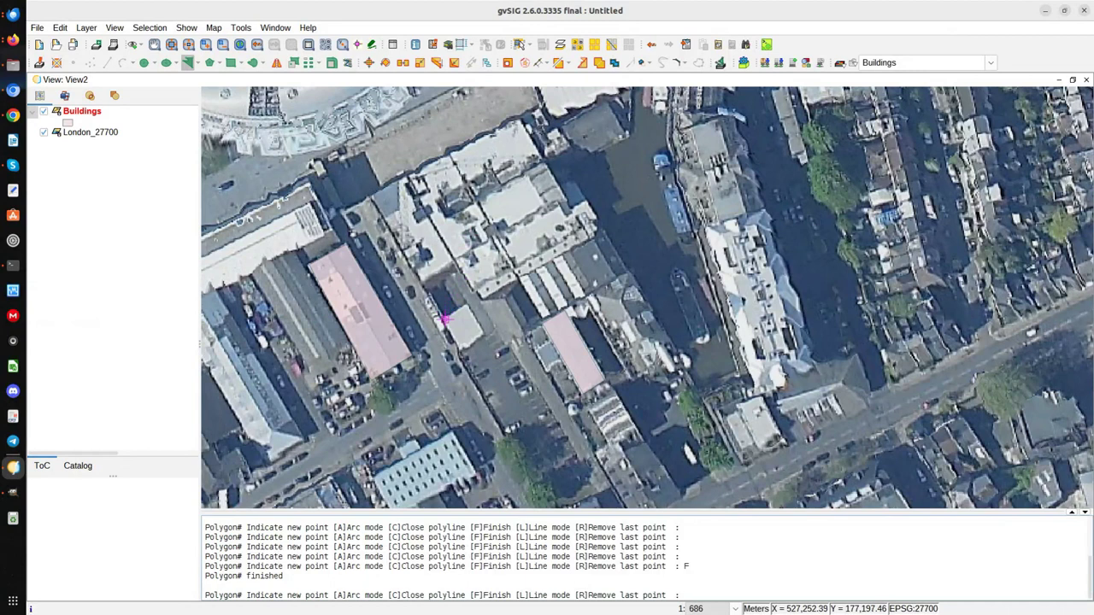
# Step: Digitize a polygon over the small square white-roofed building at the car park's north end, ending it with the Close polyline option
pyautogui.click(444, 320)
pyautogui.click(464, 303)
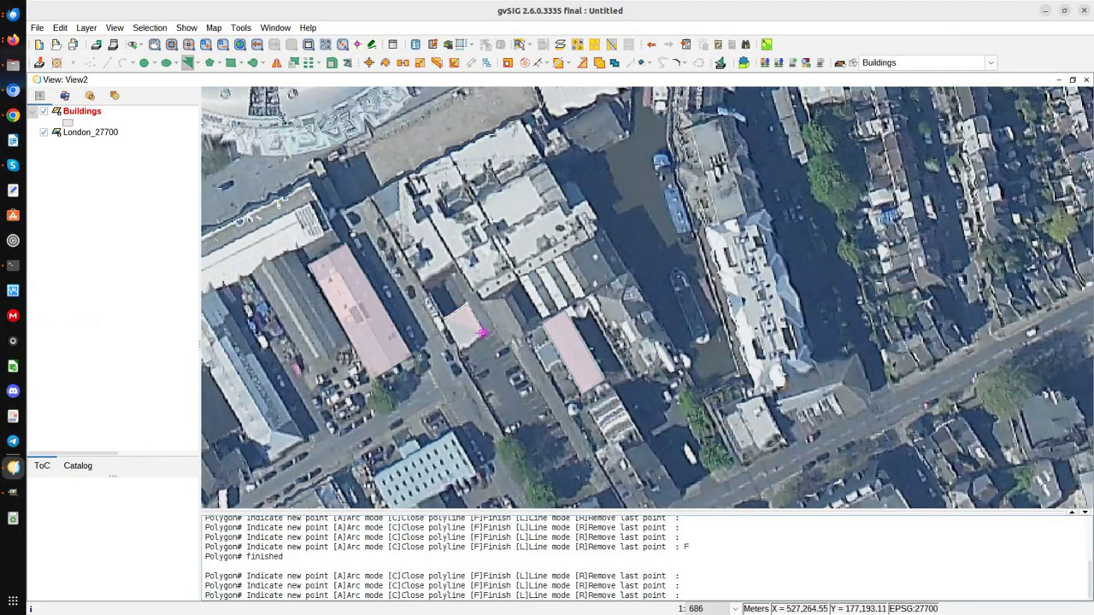
pyautogui.click(483, 333)
pyautogui.click(462, 353)
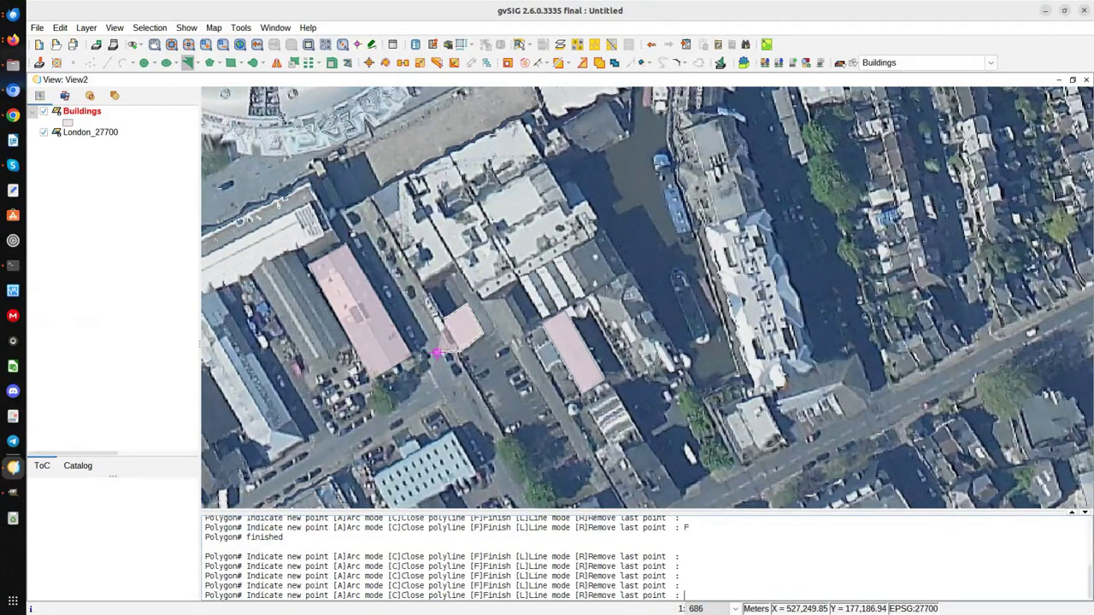
pyautogui.rightClick(436, 353)
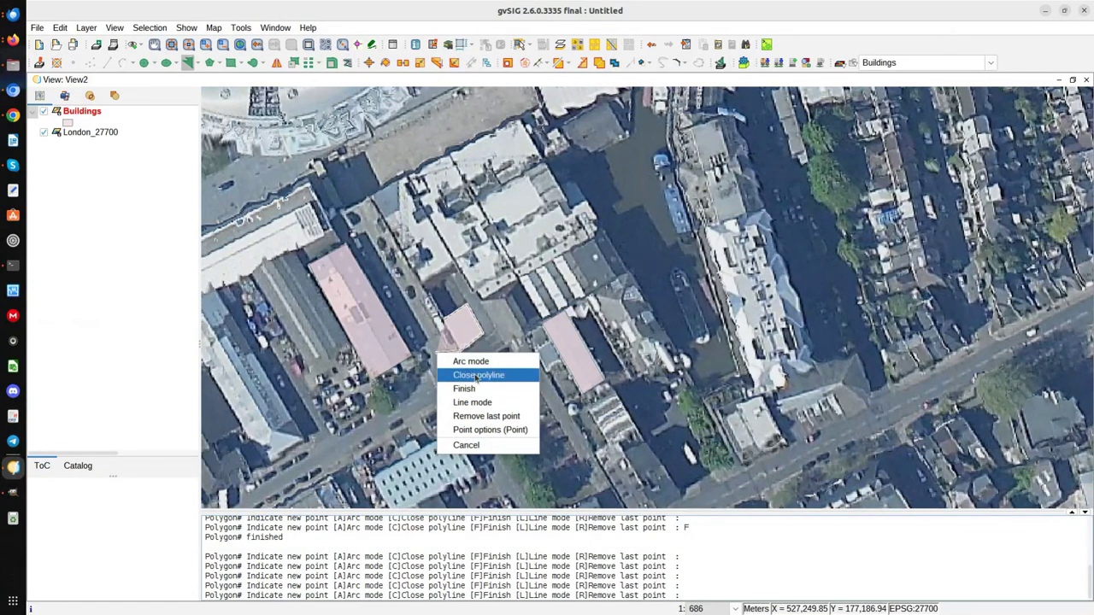
pyautogui.click(478, 376)
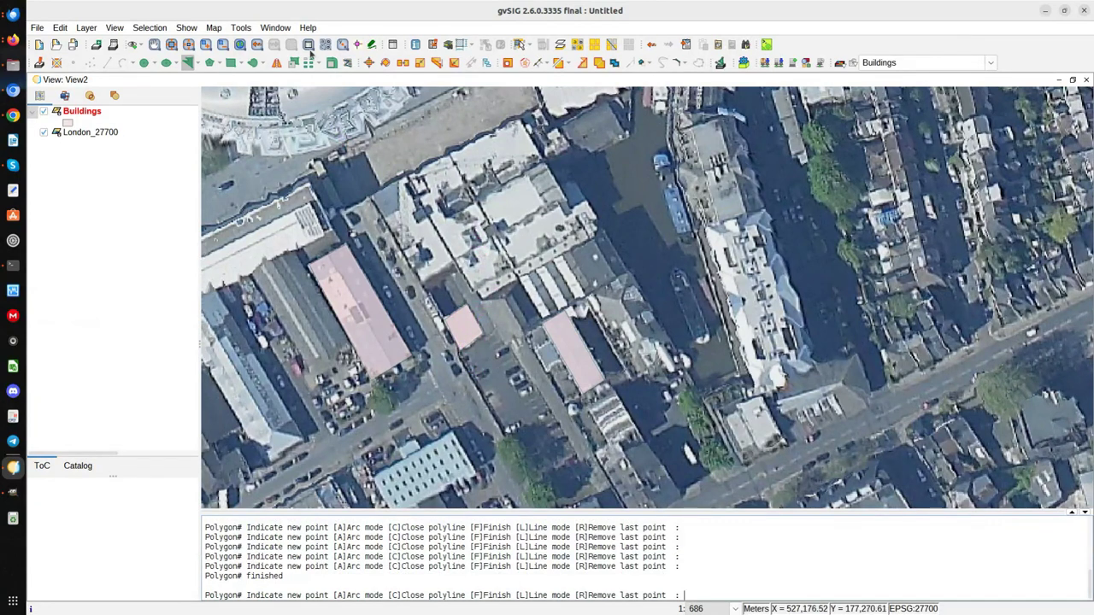
# Step: Open the Buildings attribute table and set the first record's Name to Shopping Center
pyautogui.click(394, 46)
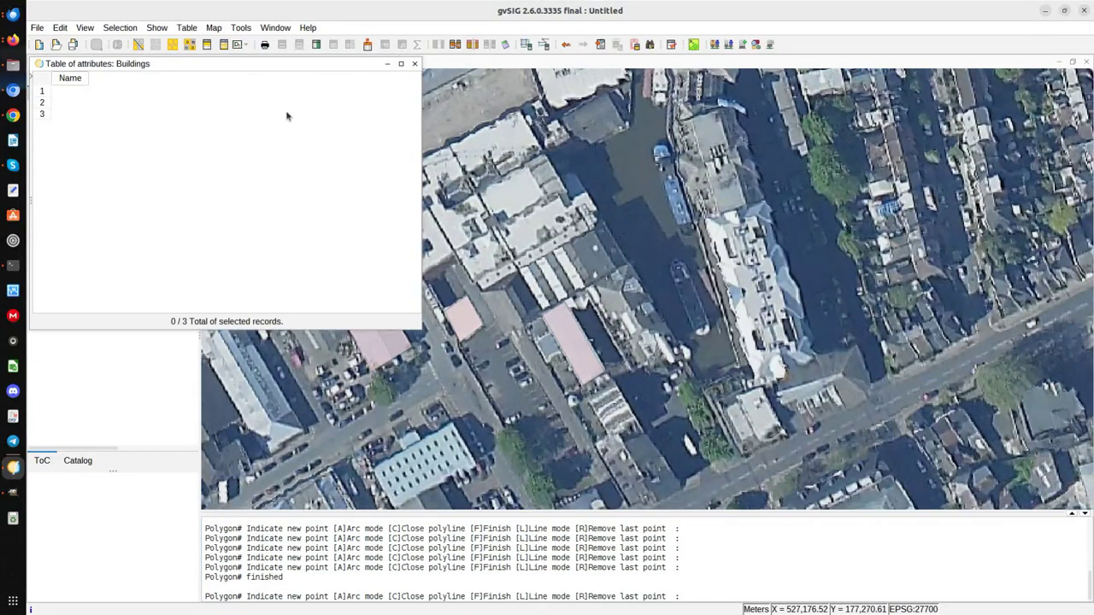
pyautogui.click(70, 103)
pyautogui.click(71, 113)
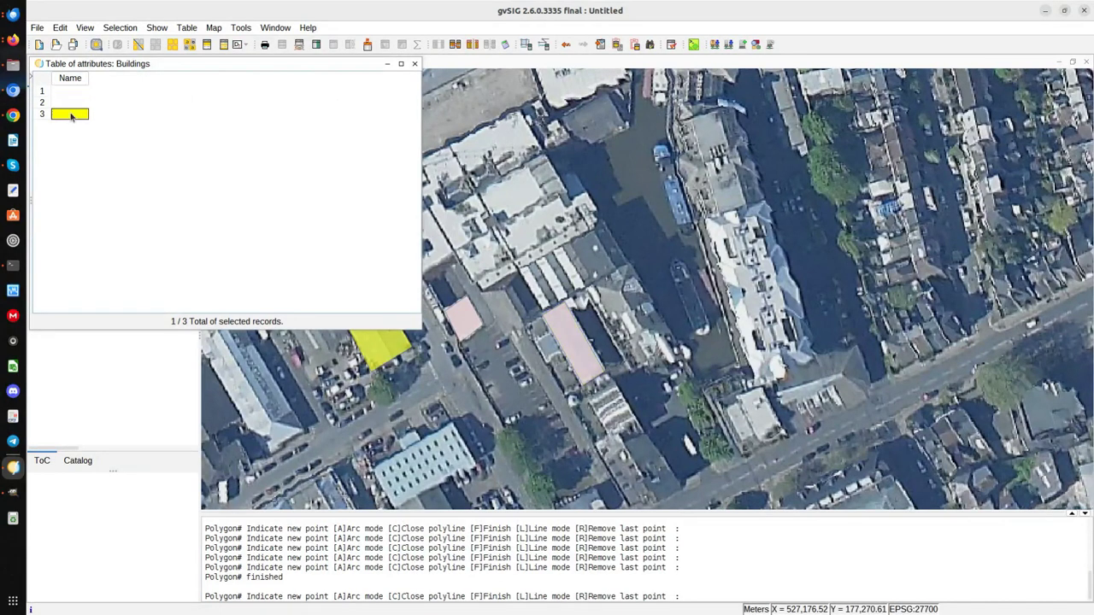
pyautogui.doubleClick(73, 91)
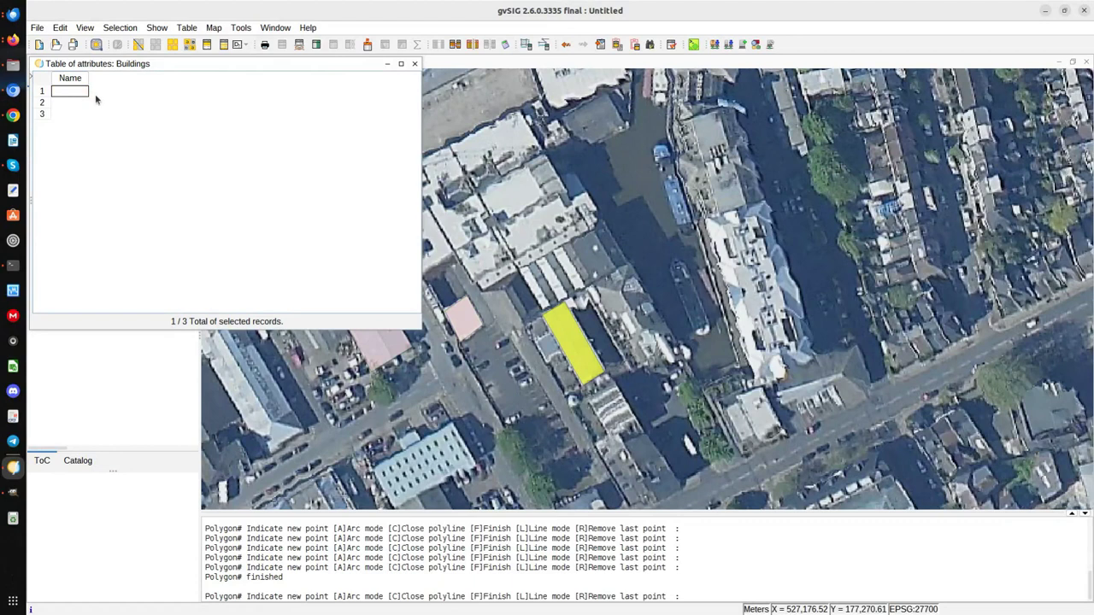
pyautogui.write('S')
pyautogui.write('hopp')
pyautogui.write('ing Center')
pyautogui.press('Return')
# Step: Widen the Name column, set the second record's Name to Industry and close the attribute table
pyautogui.moveTo(87, 78); pyautogui.dragTo(180, 80)
pyautogui.doubleClick(108, 103)
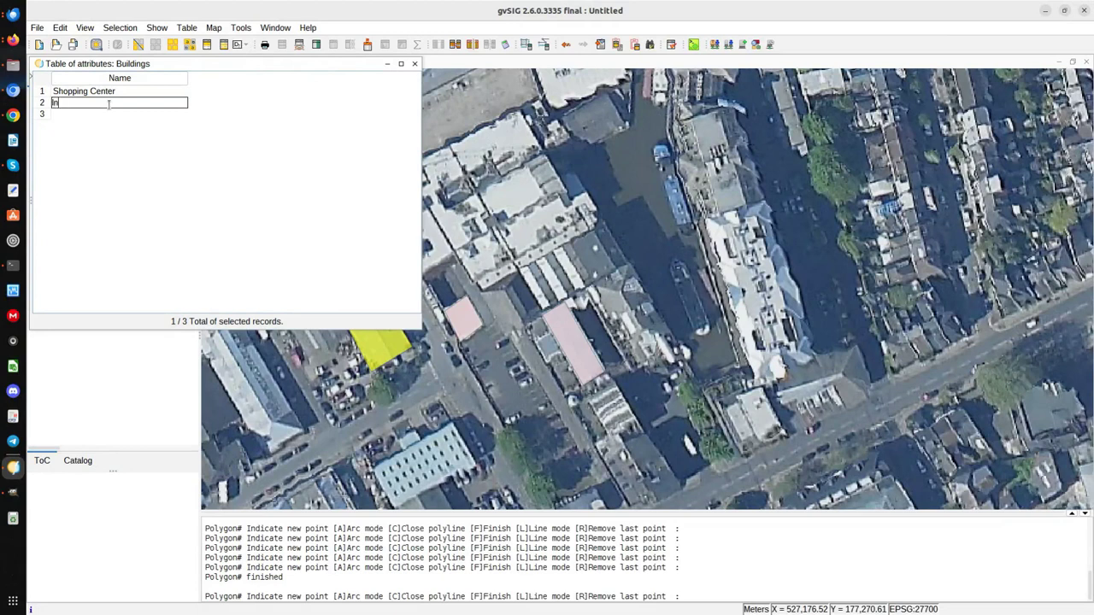
pyautogui.write('Industr')
pyautogui.press('Return')
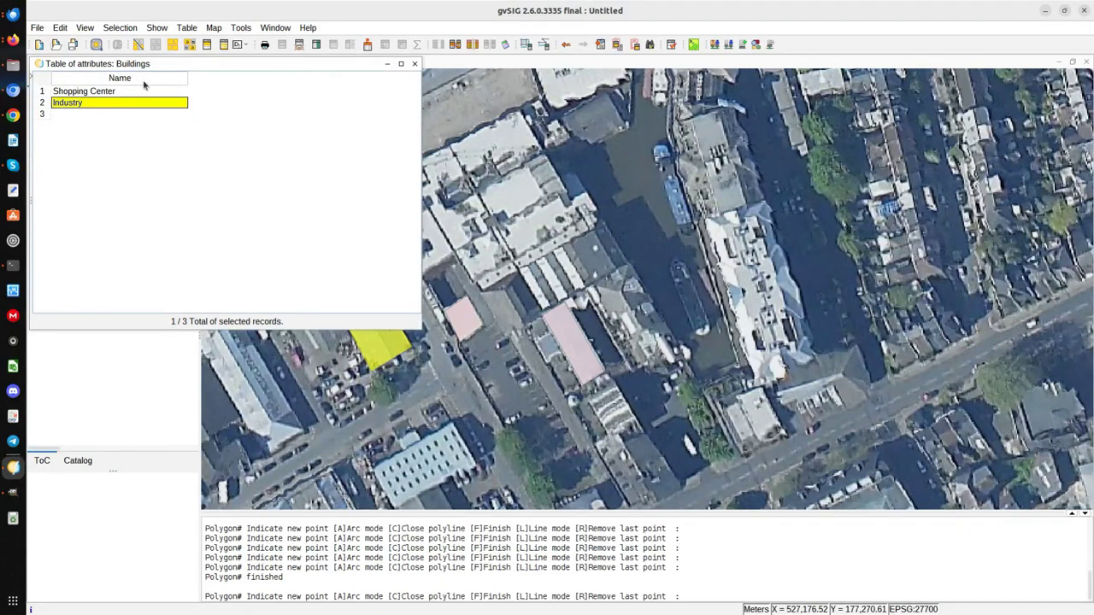
pyautogui.click(414, 65)
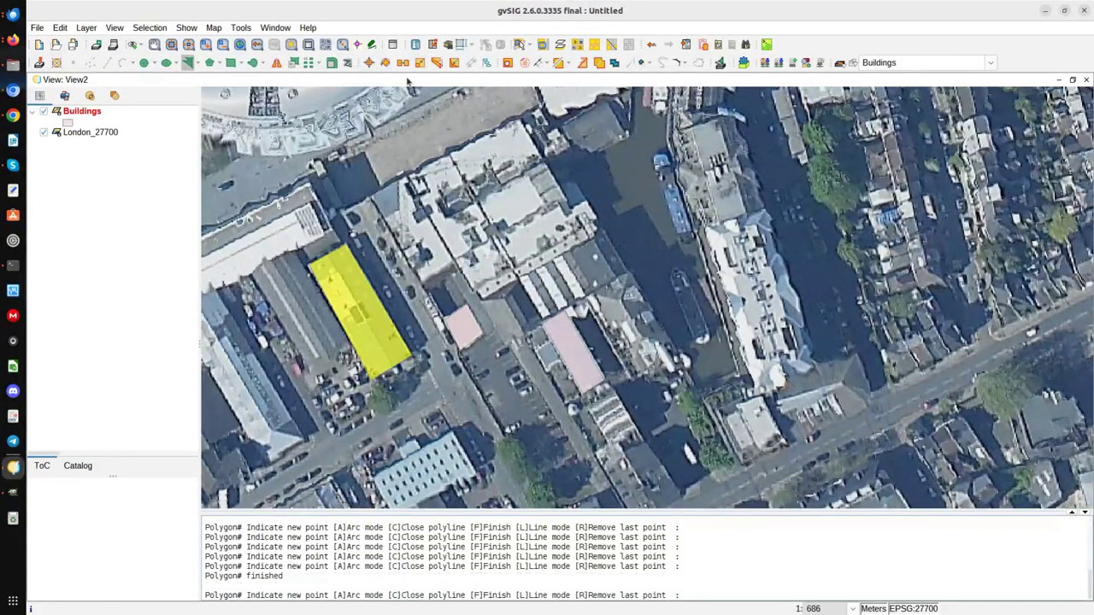
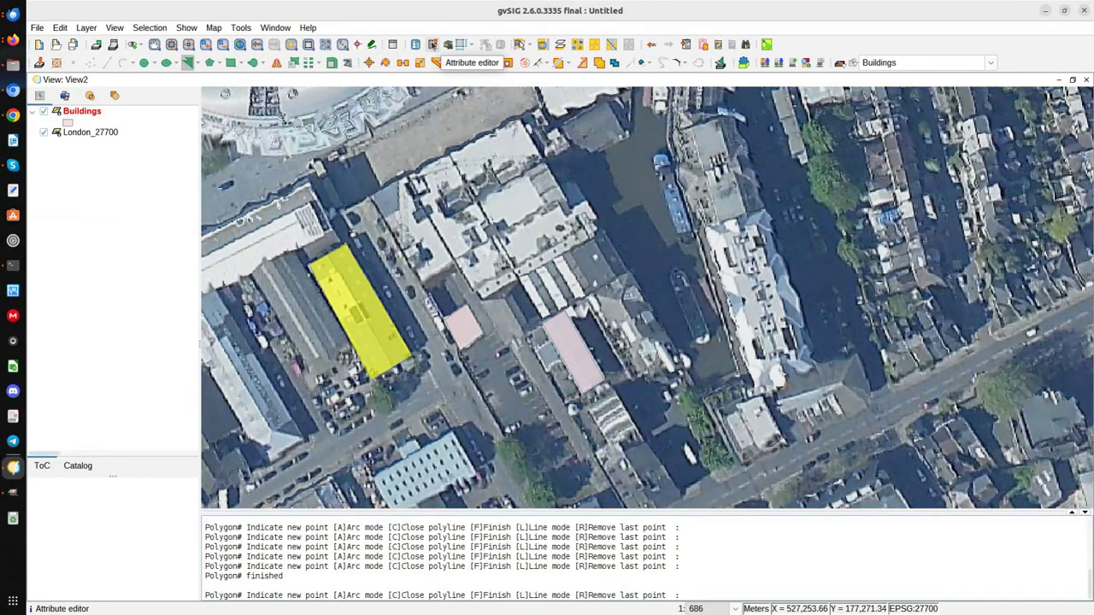
# Step: With the Attribute editor, set the small square building's Name to Building 3, save the record and close the form
pyautogui.click(432, 44)
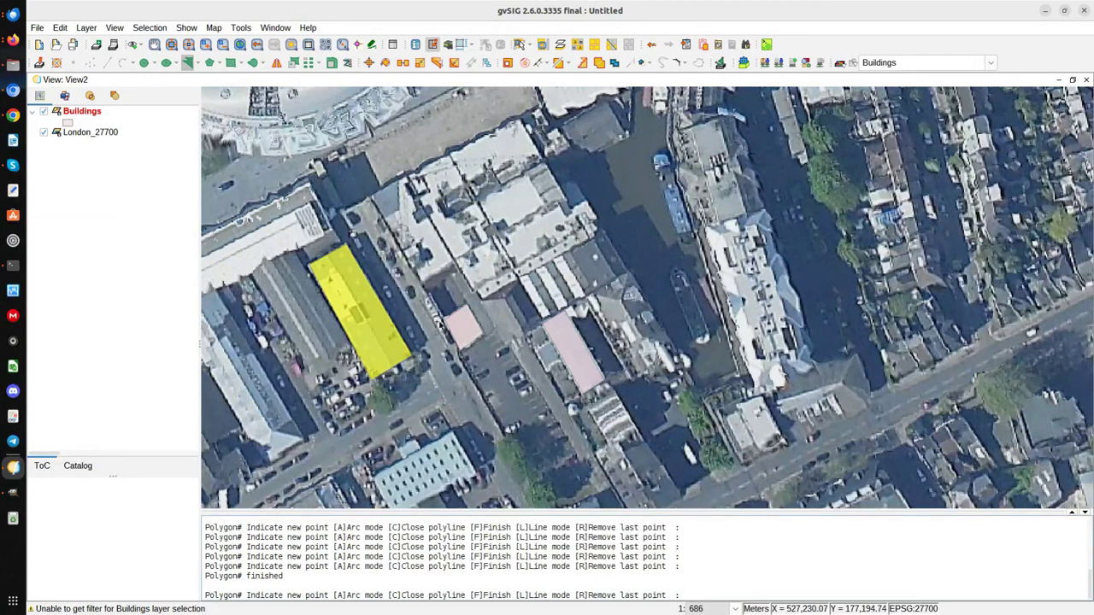
pyautogui.click(467, 331)
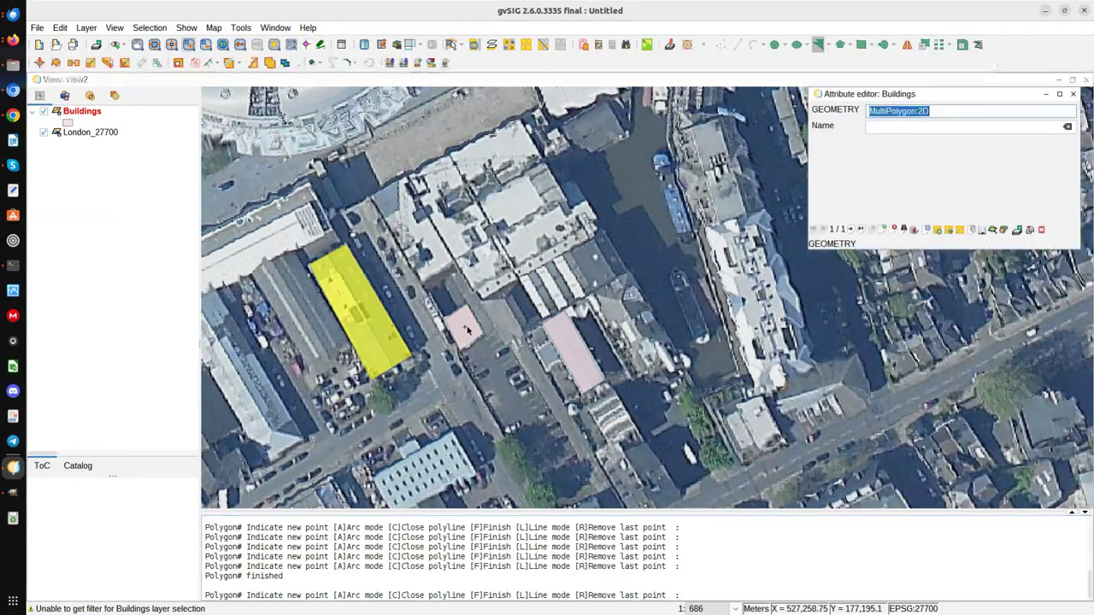
pyautogui.click(883, 126)
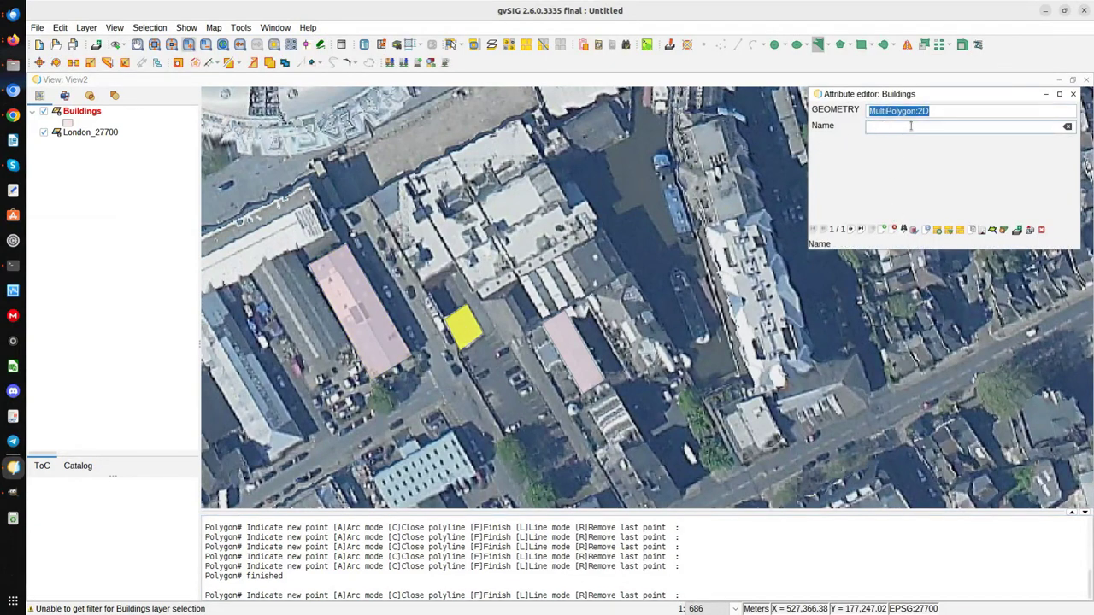
pyautogui.write('Building 3')
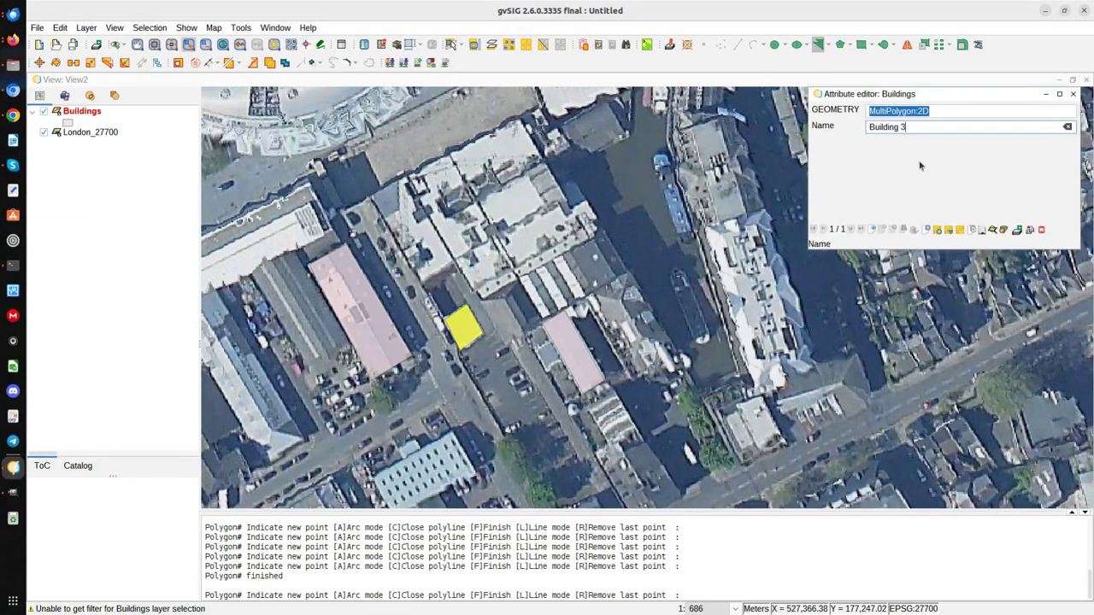
pyautogui.click(872, 231)
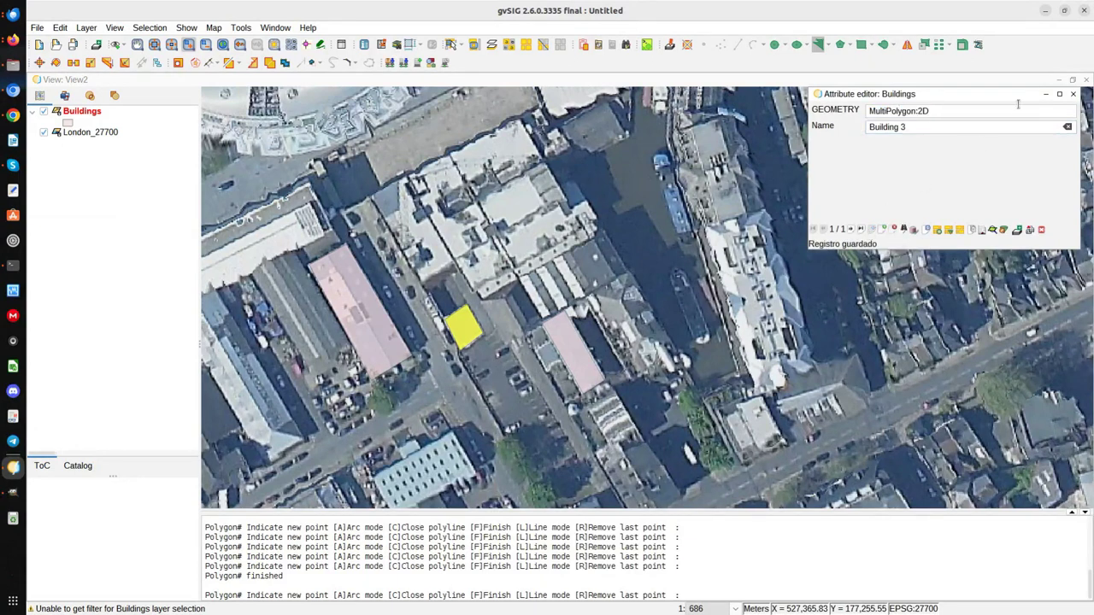
pyautogui.click(1073, 97)
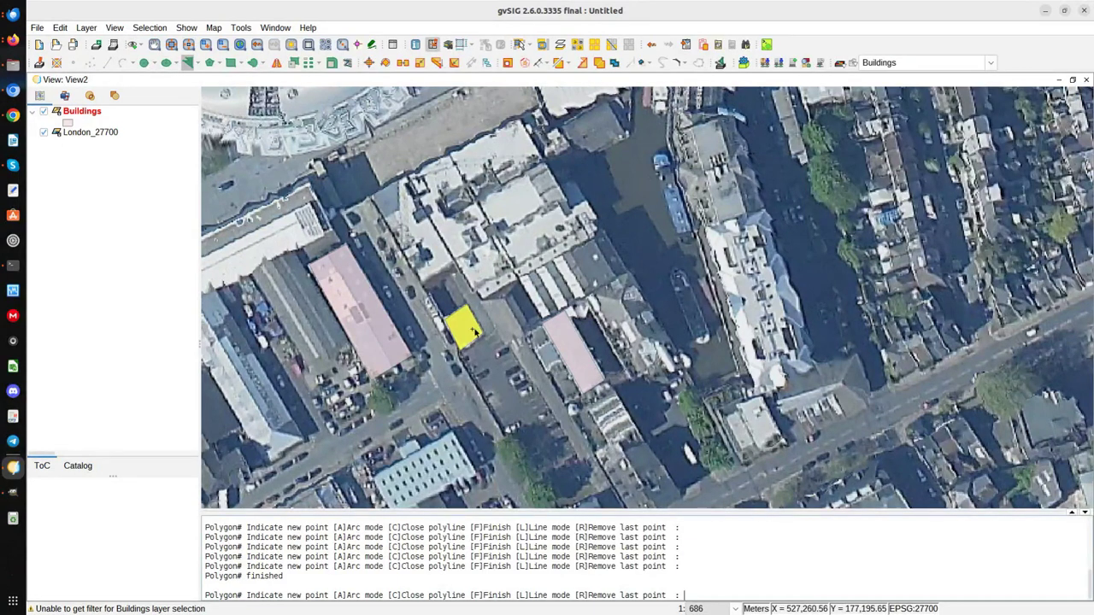
# Step: Check the three building names in the Buildings attribute table with a widened Name column, and close the table
pyautogui.click(393, 47)
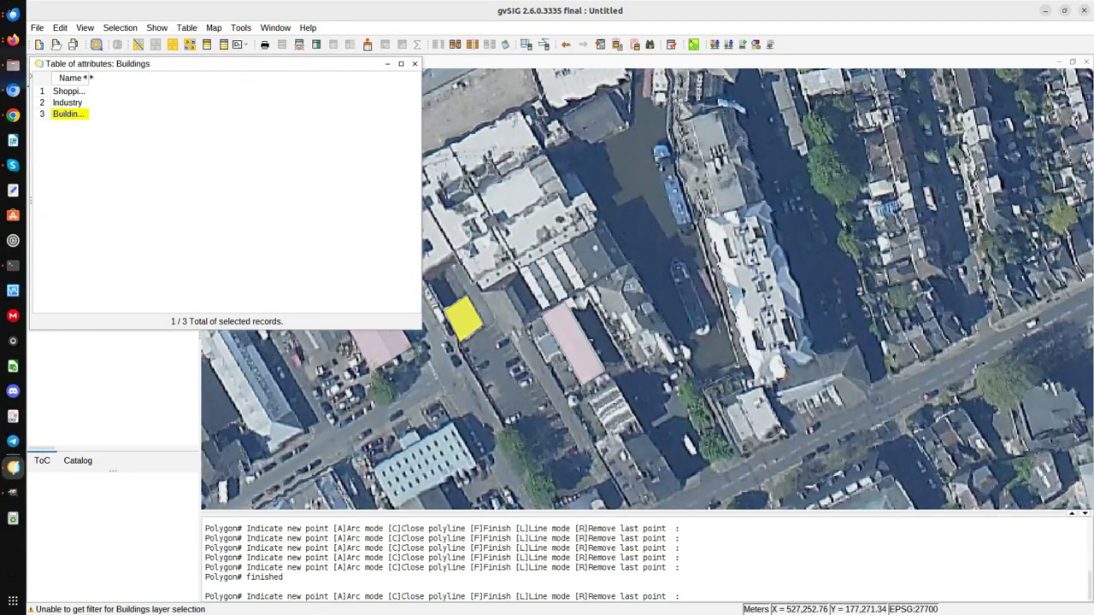
pyautogui.moveTo(85, 79); pyautogui.dragTo(157, 78)
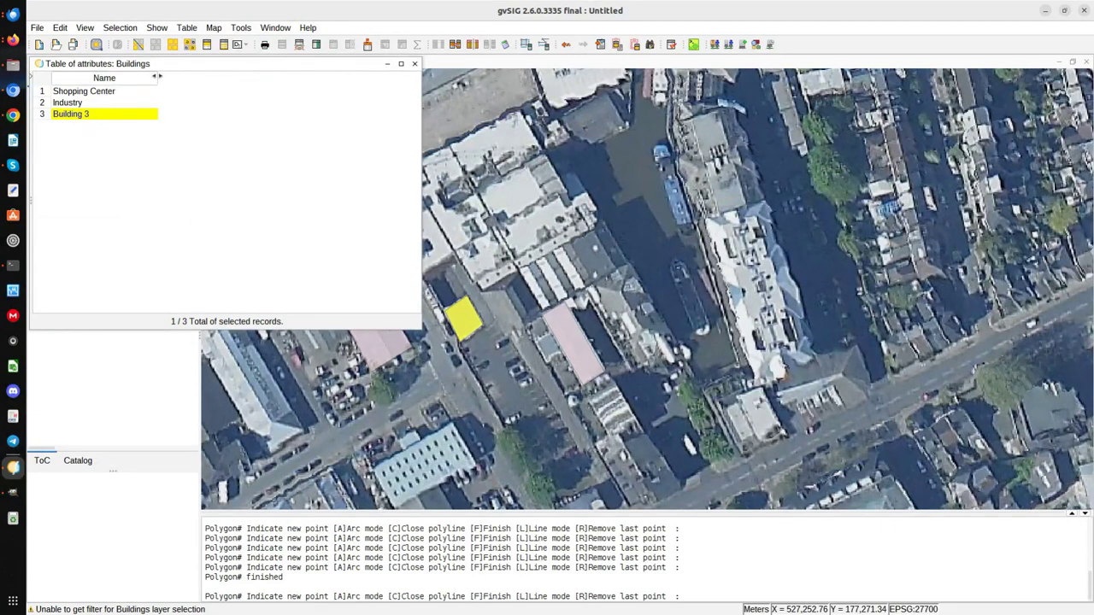
pyautogui.click(415, 64)
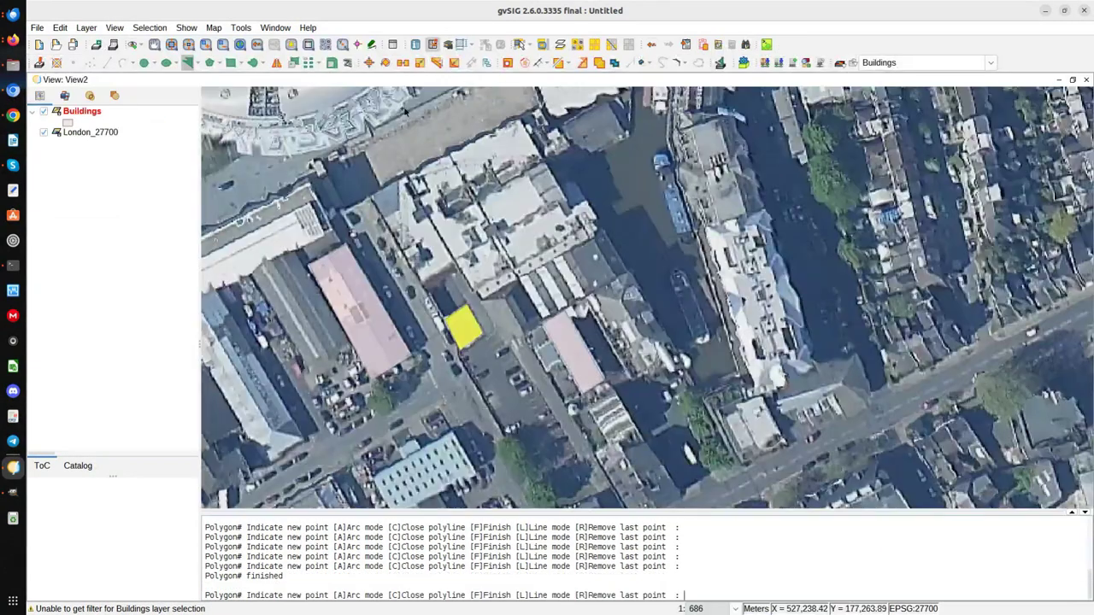
pyautogui.click(415, 67)
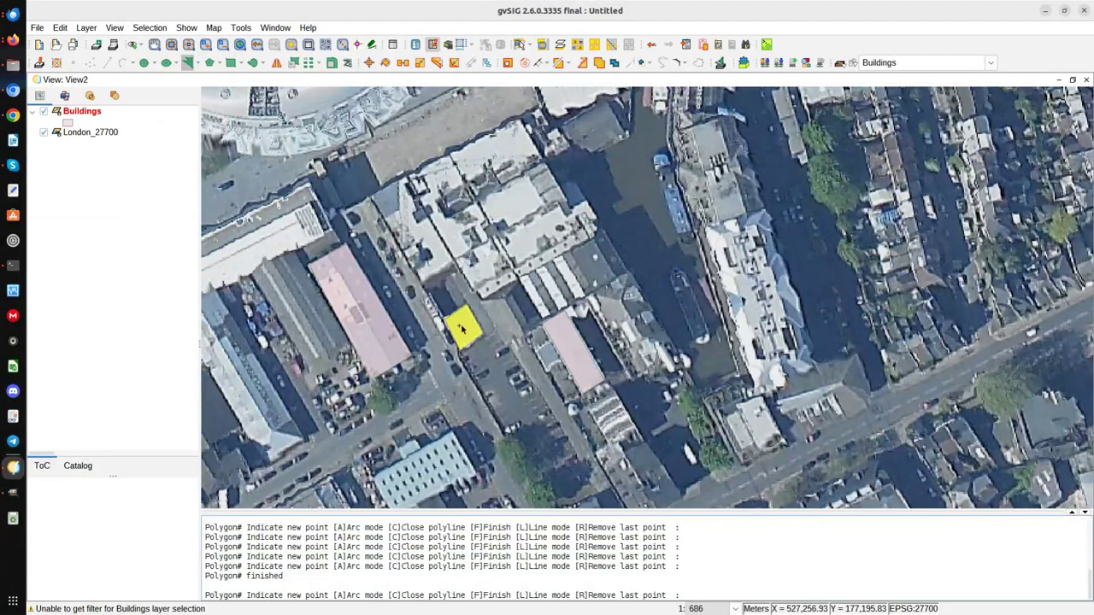
# Step: Duplicate the selected small square building polygon, placing the copy at the south end of the car park
pyautogui.click(404, 65)
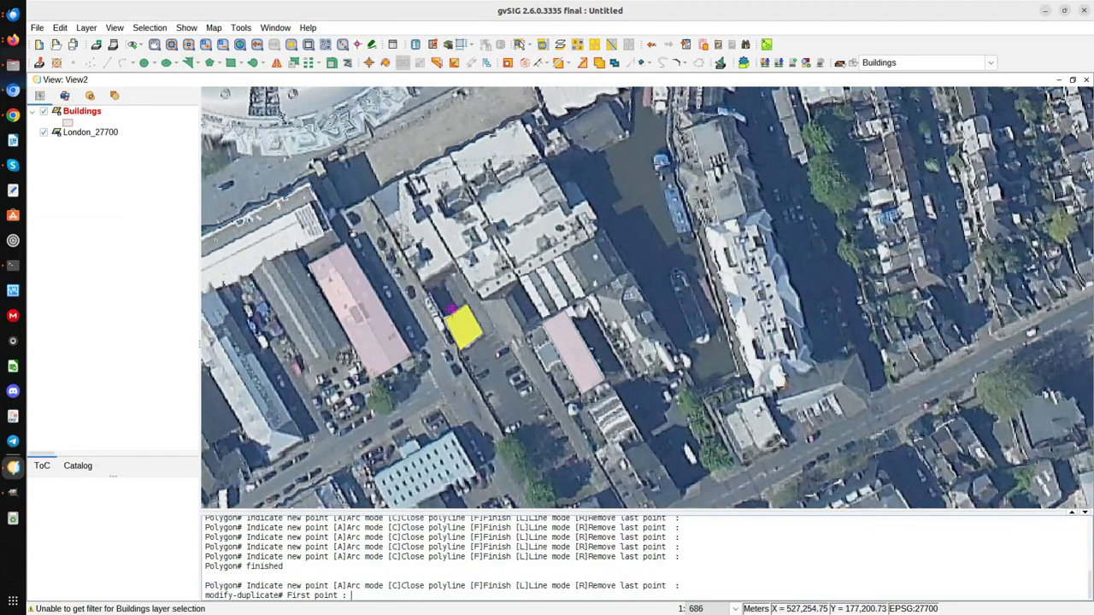
pyautogui.click(461, 326)
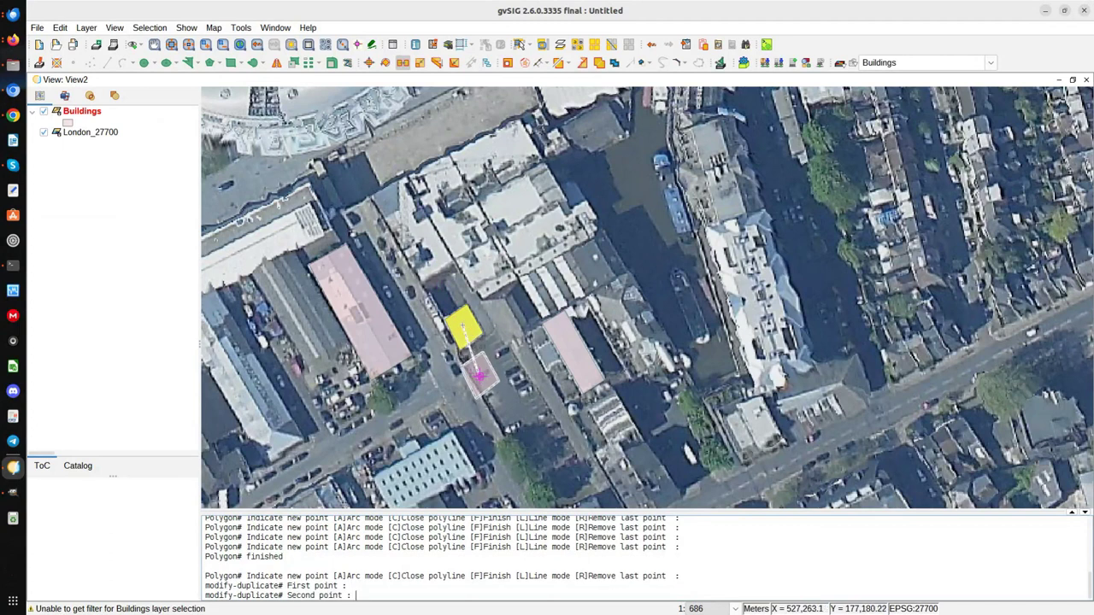
pyautogui.click(509, 415)
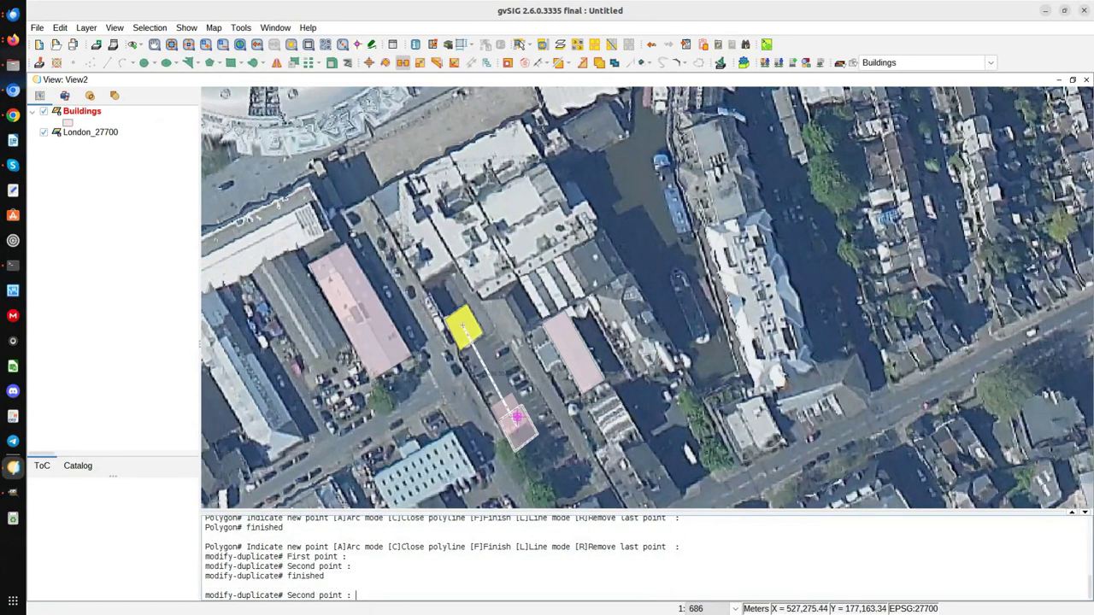
# Step: Place another copy of the small square polygon just north of the blue-roofed building, end duplicating, and select each small polygon in turn
pyautogui.click(432, 422)
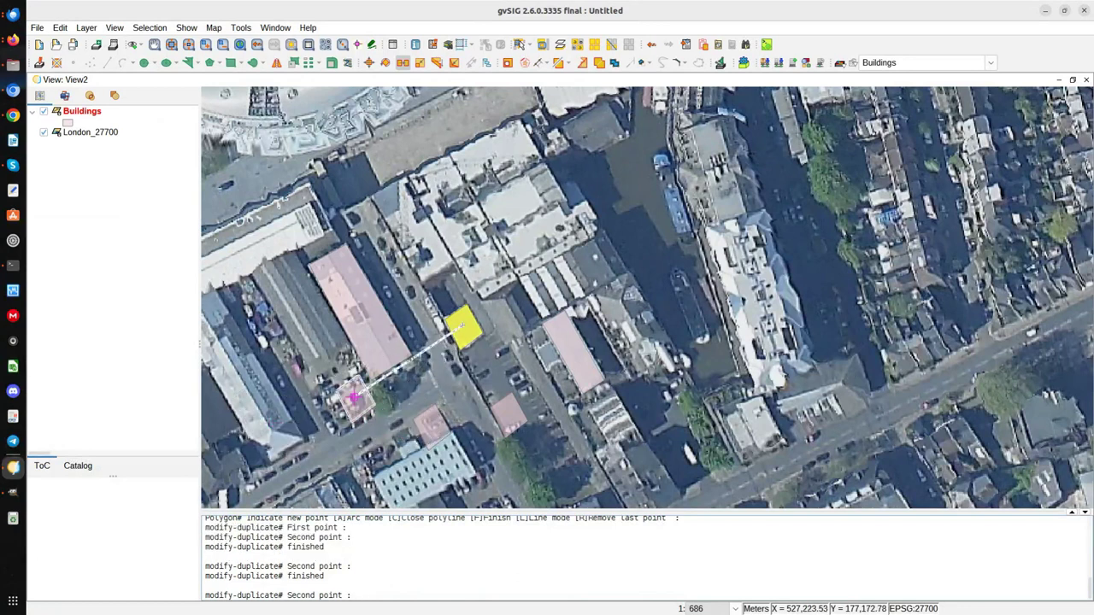
pyautogui.press('Escape')
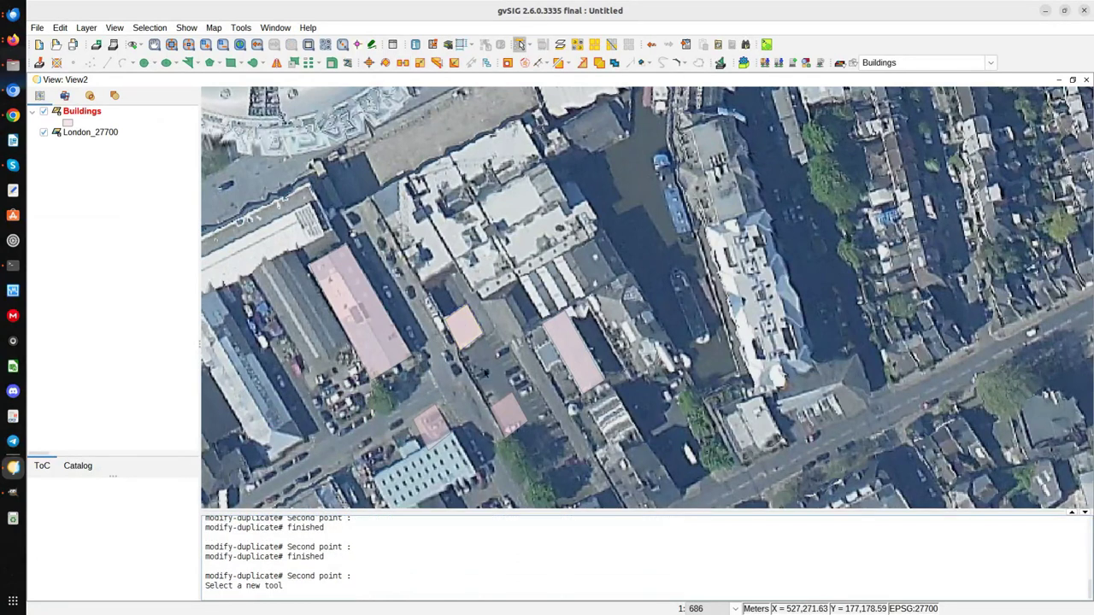
pyautogui.click(504, 417)
pyautogui.click(434, 420)
pyautogui.click(461, 326)
pyautogui.click(506, 418)
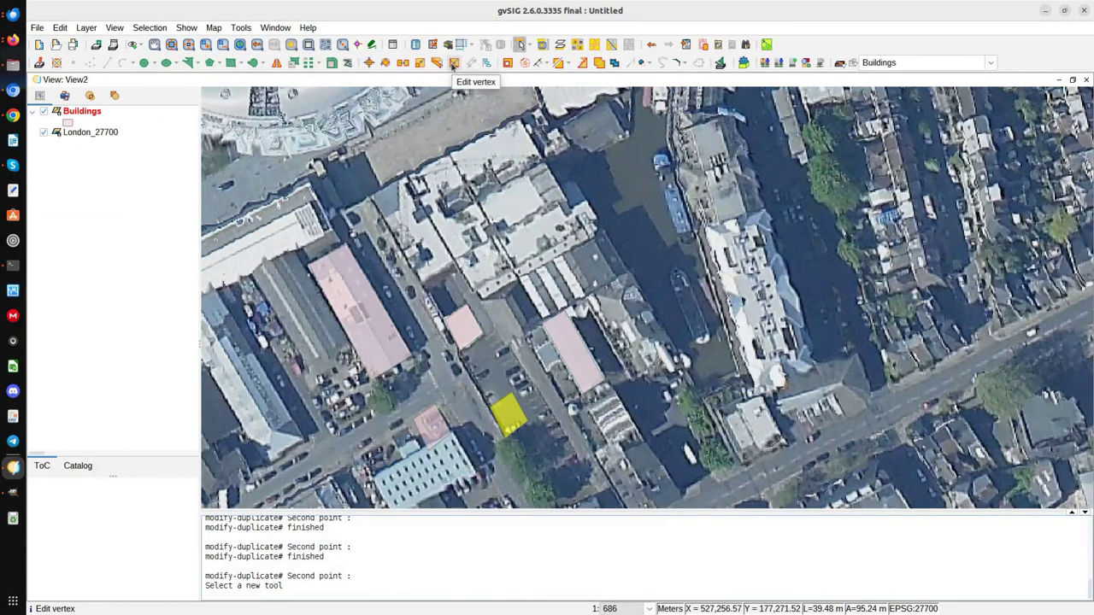
# Step: Select the large western building polygon and move its two eastern corner vertices outward to the road's far side, widening it
pyautogui.click(369, 307)
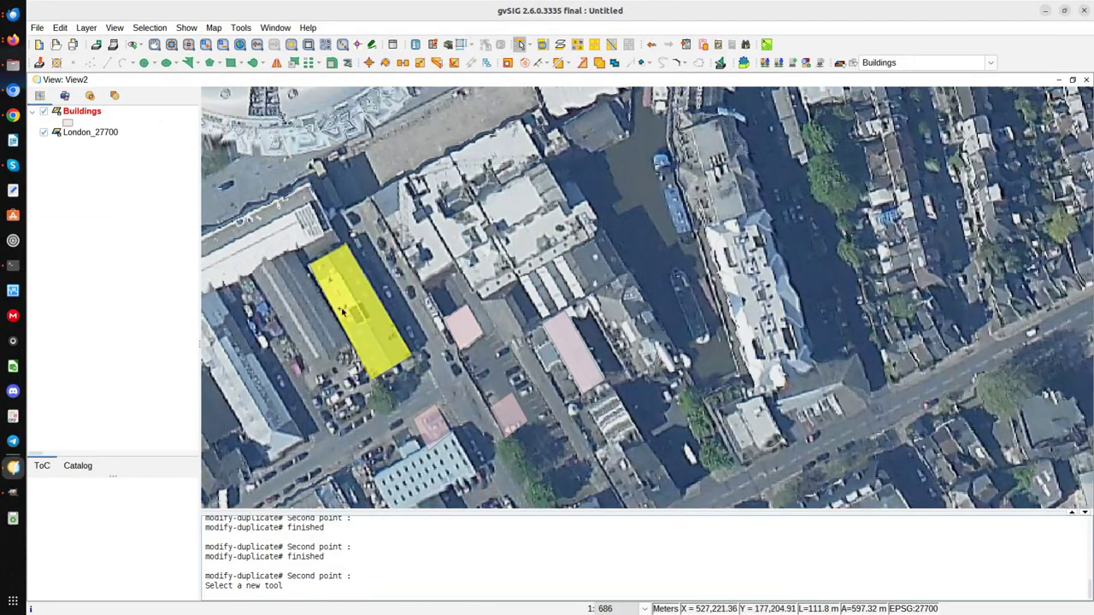
pyautogui.click(454, 64)
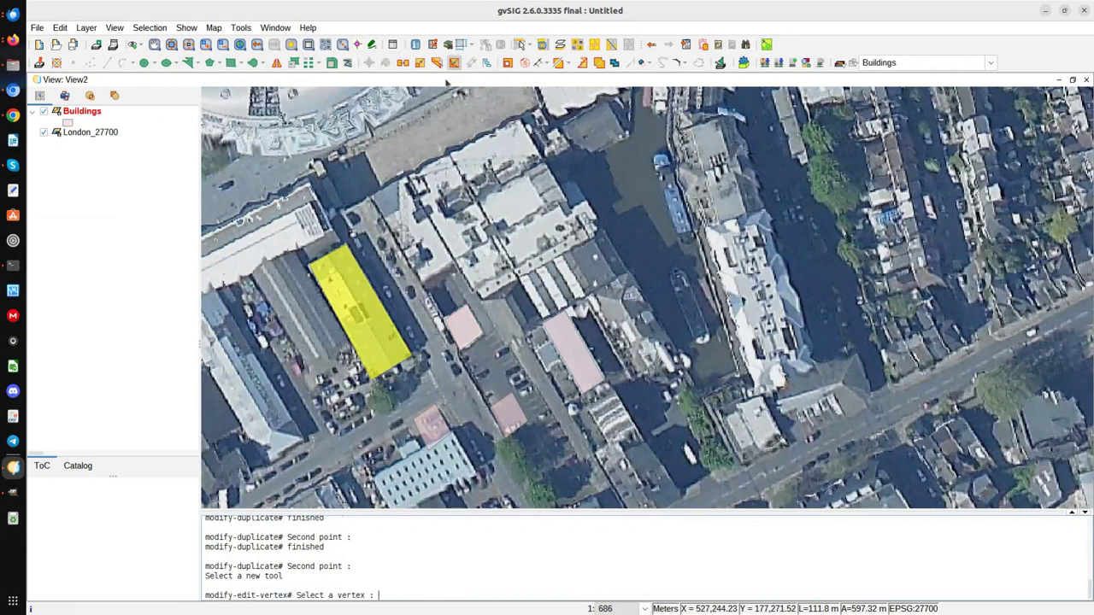
pyautogui.click(345, 246)
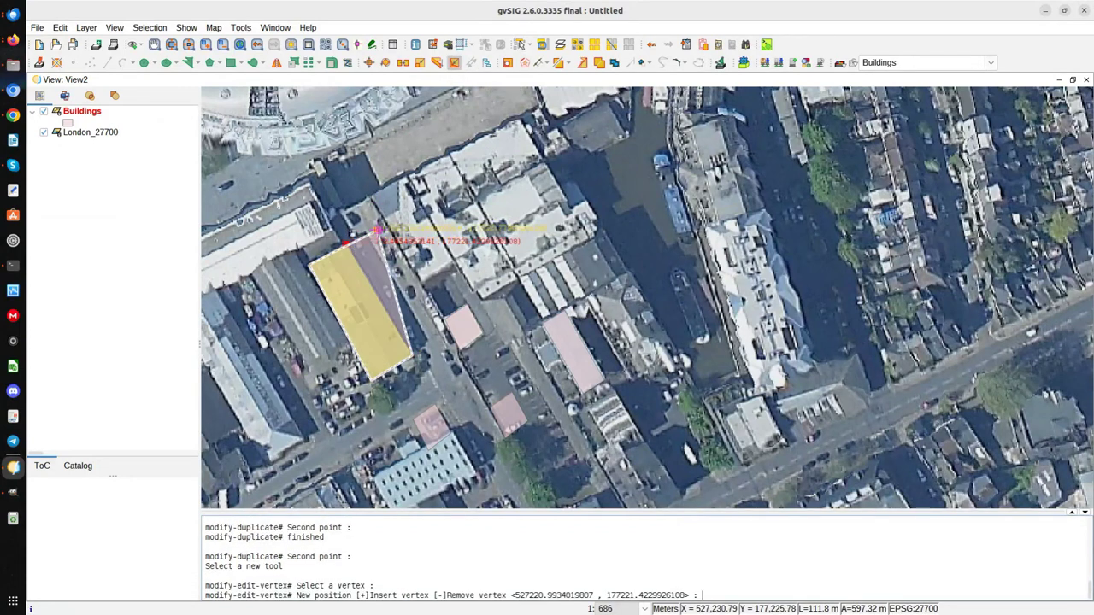
pyautogui.click(386, 224)
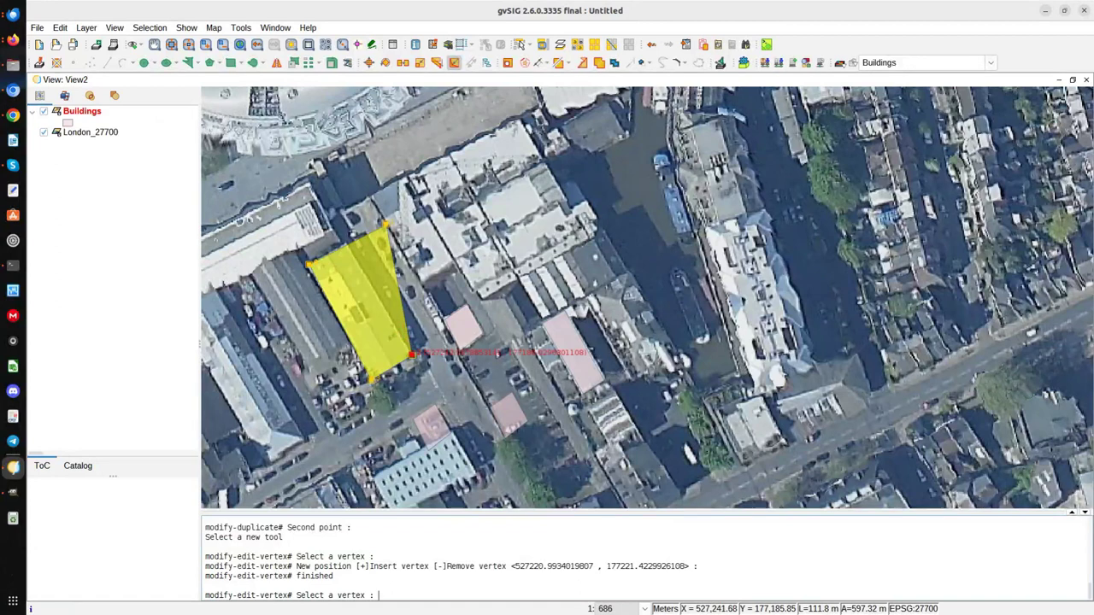
pyautogui.click(413, 354)
pyautogui.click(448, 337)
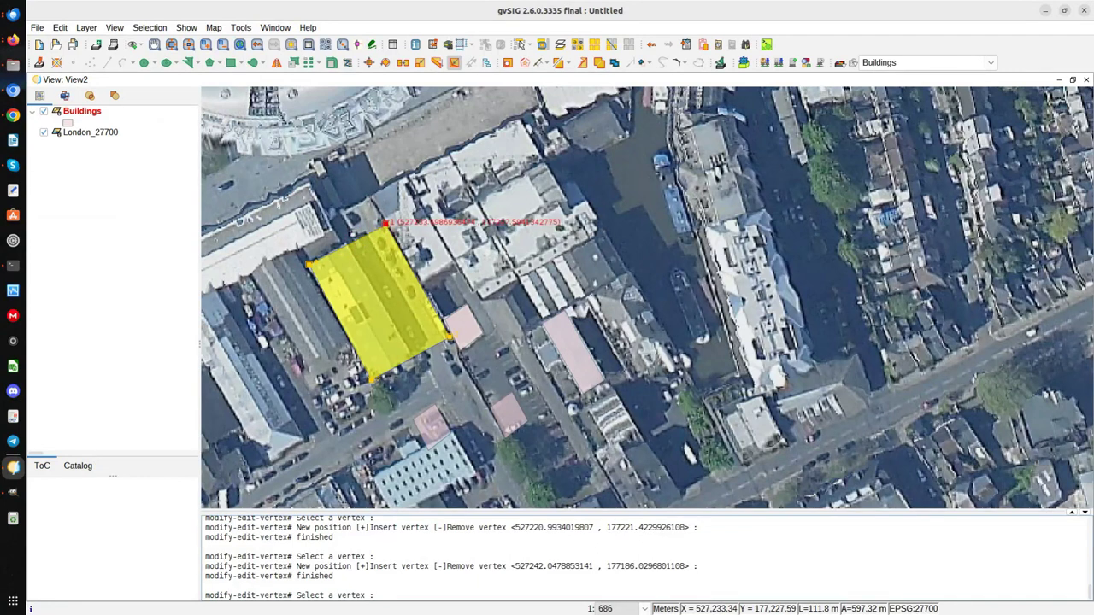
# Step: Insert a vertex midway along the large building polygon's northern edge and move it north beside the white-roofed building
pyautogui.click(386, 222)
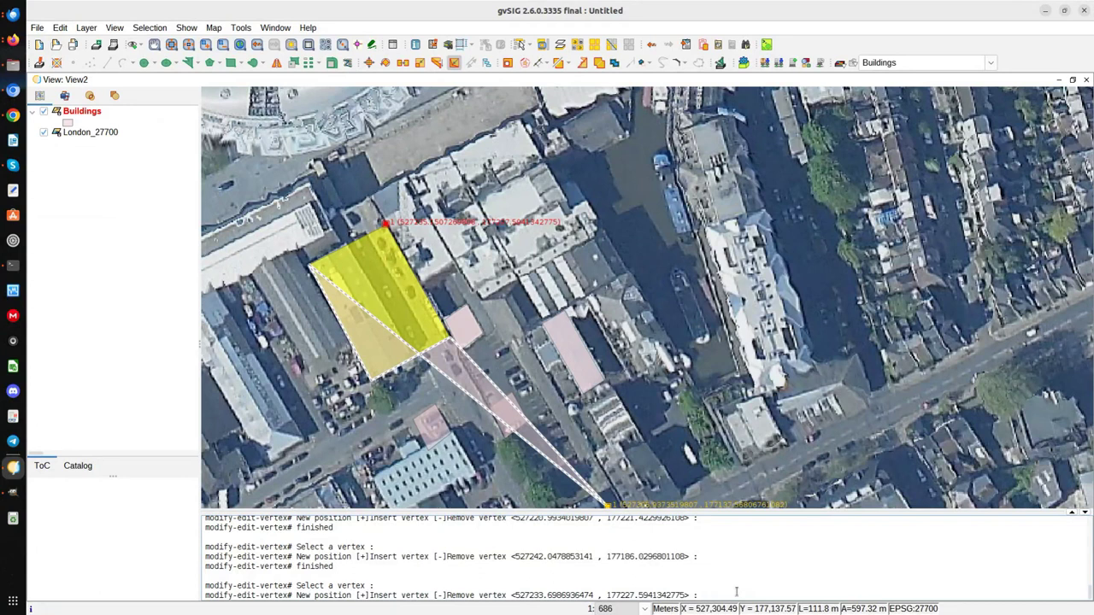
pyautogui.write('+')
pyautogui.press('Return')
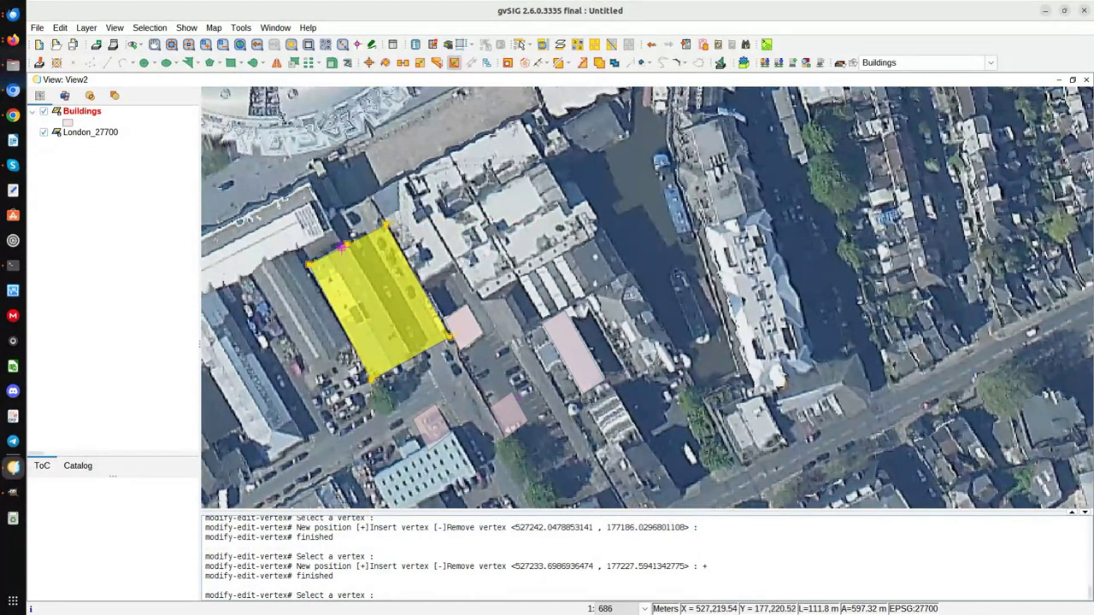
pyautogui.click(344, 244)
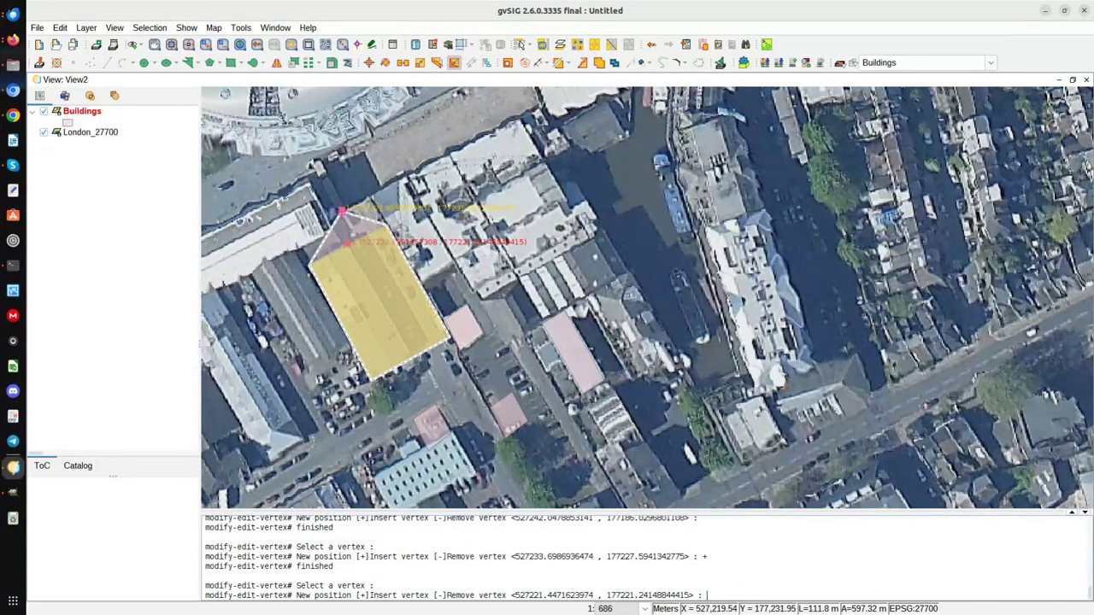
pyautogui.click(341, 211)
# Step: Move the large building polygon's north-eastern corner vertex north-west, extending its eastern side in a straight line
pyautogui.click(387, 224)
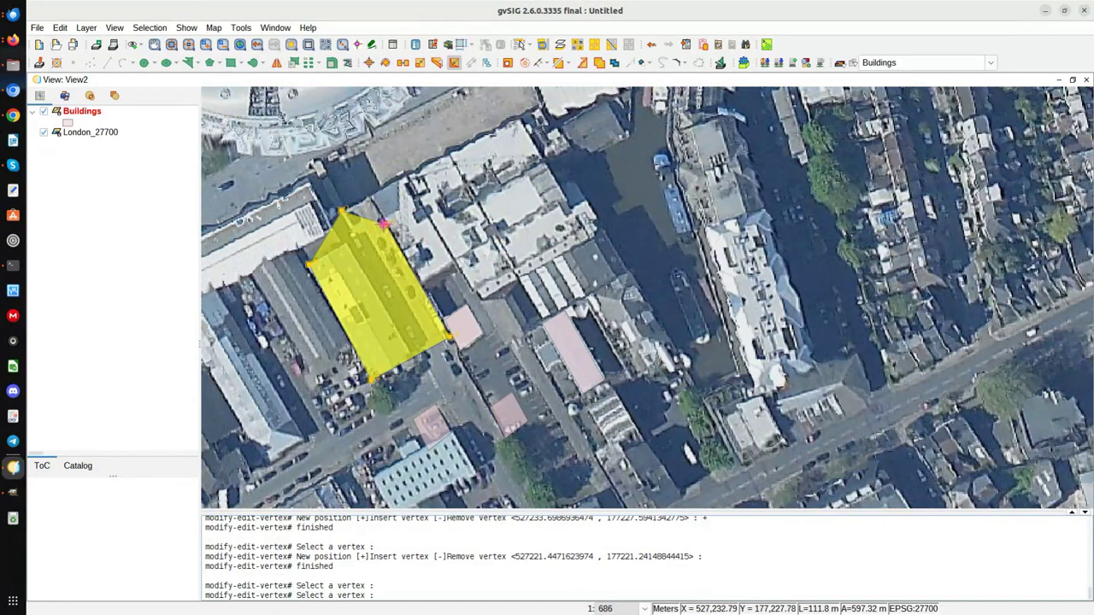
pyautogui.click(387, 224)
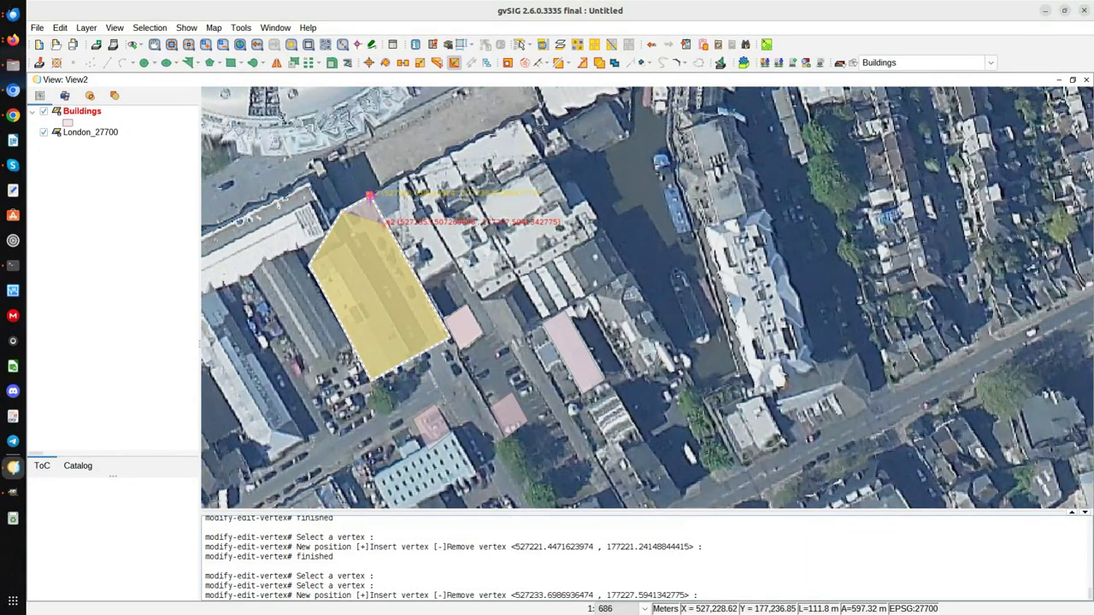
pyautogui.click(369, 196)
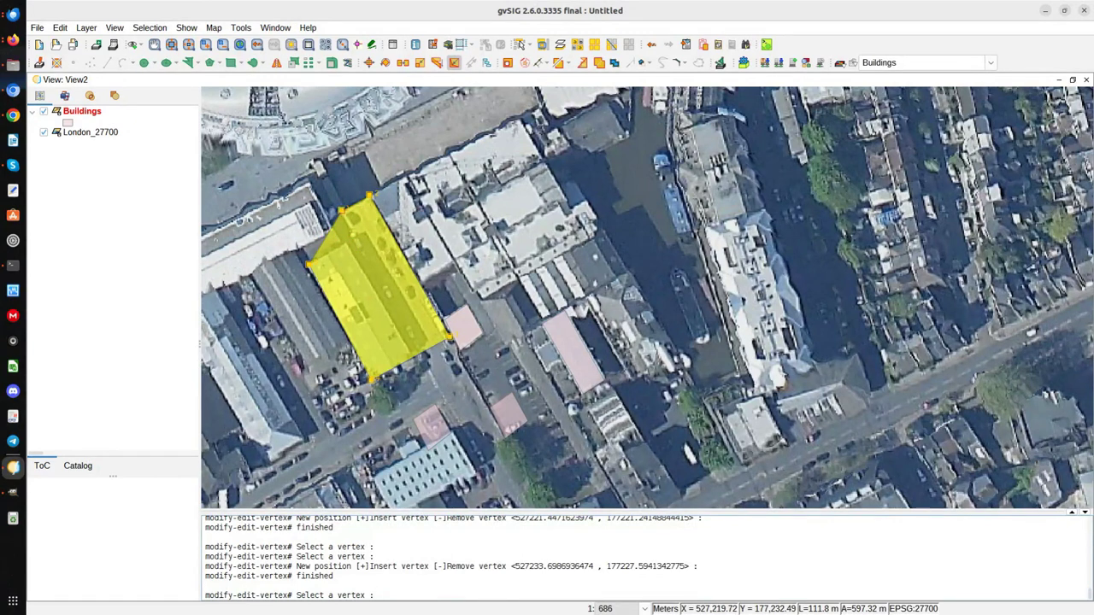
# Step: Insert a vertex on the large building polygon's slanted north-western edge and move it inward to form a stepped corner
pyautogui.click(342, 209)
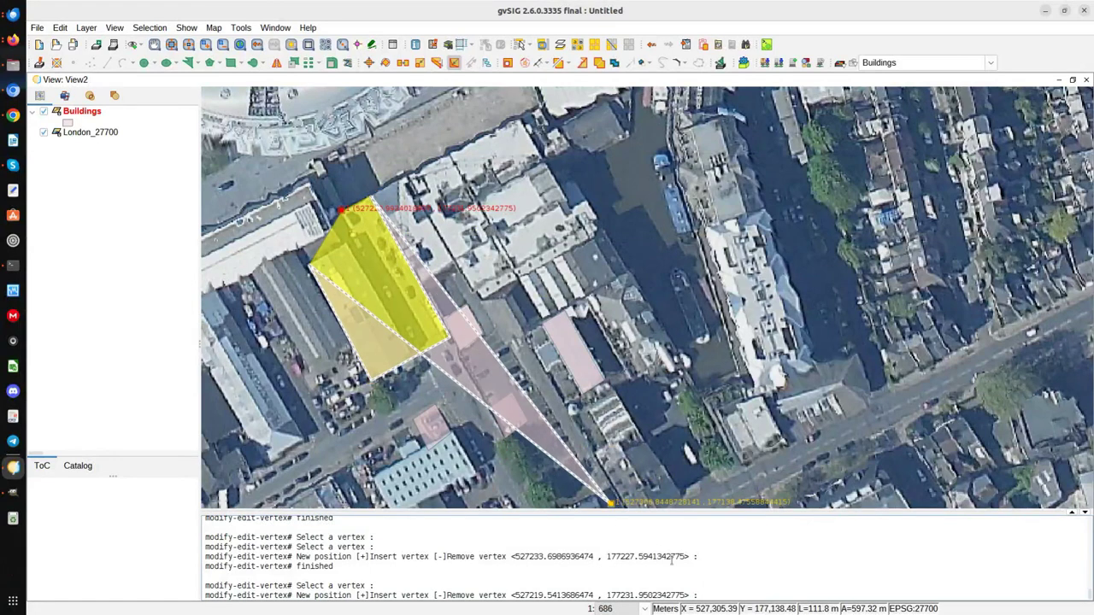
pyautogui.write('+')
pyautogui.press('Return')
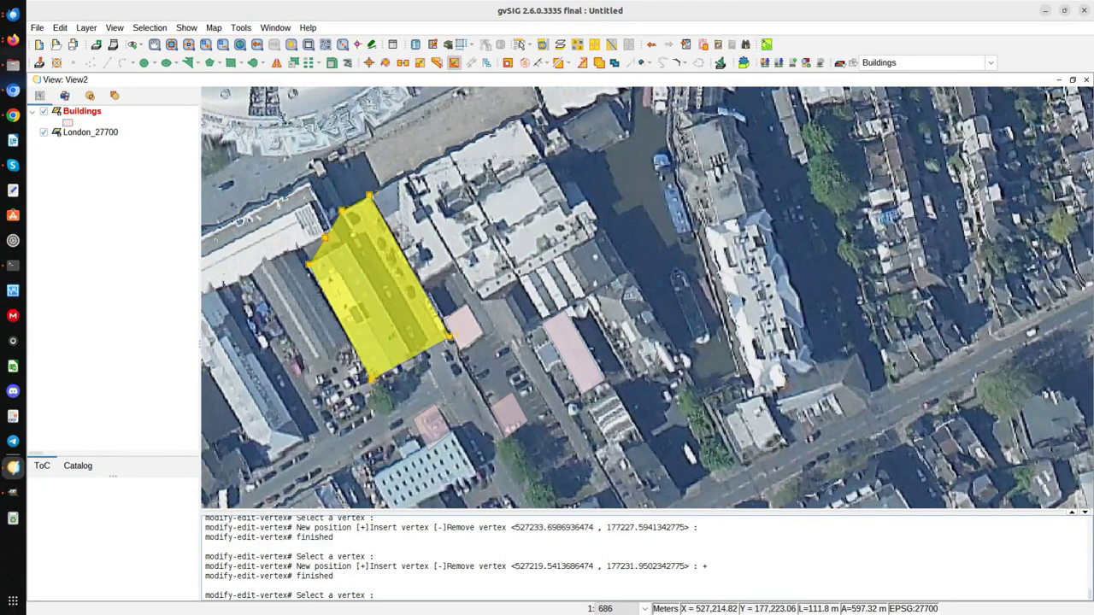
pyautogui.click(337, 241)
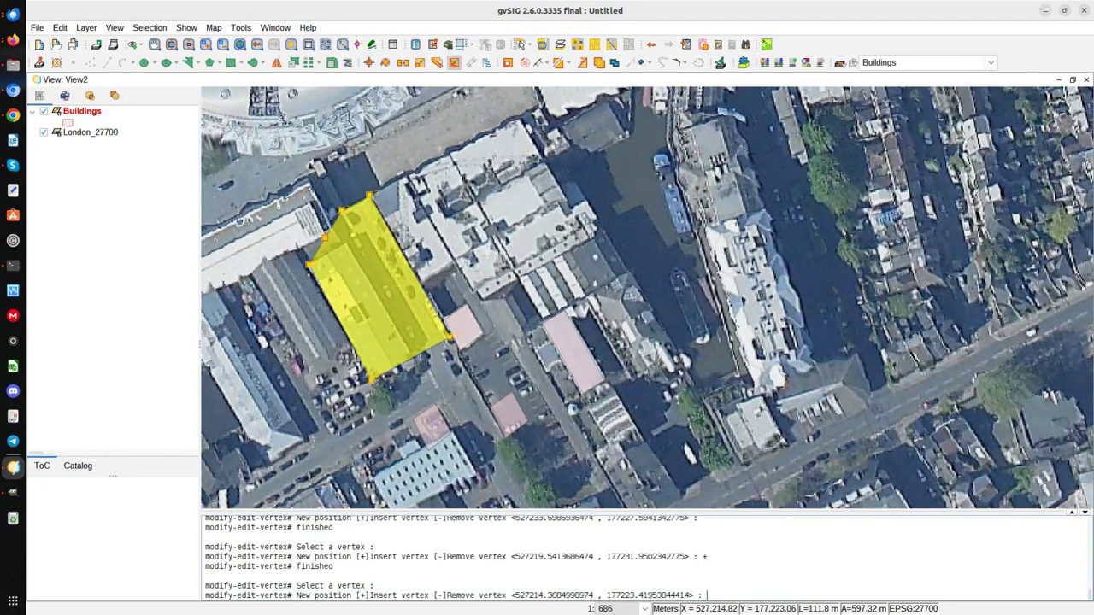
pyautogui.click(353, 240)
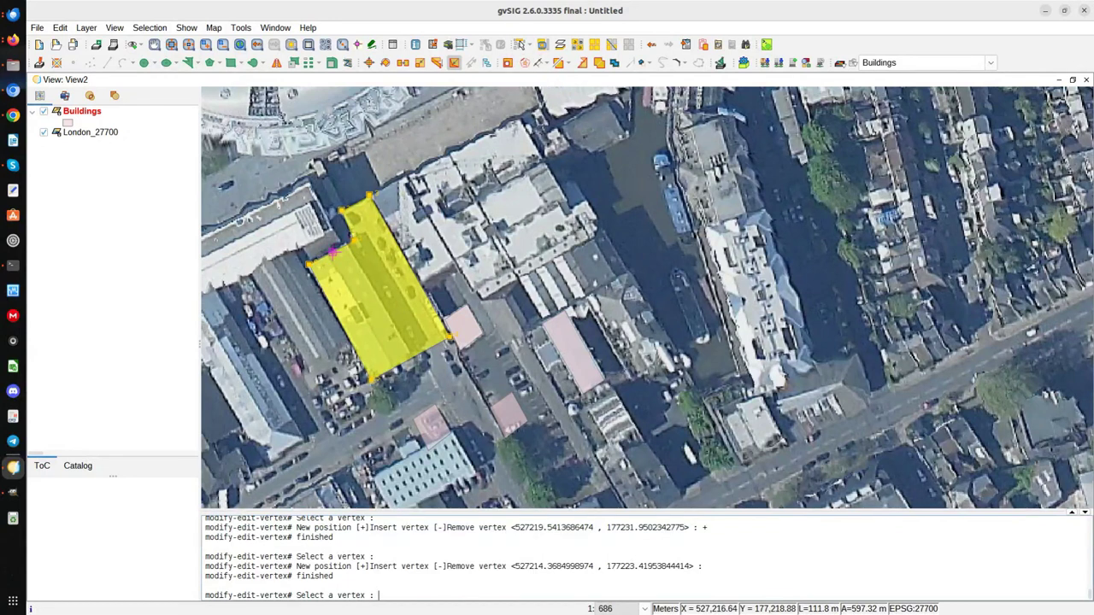
# Step: Split the large building polygon with a three-point polyline across the base of its northern projection, and join the two pieces back together
pyautogui.click(569, 66)
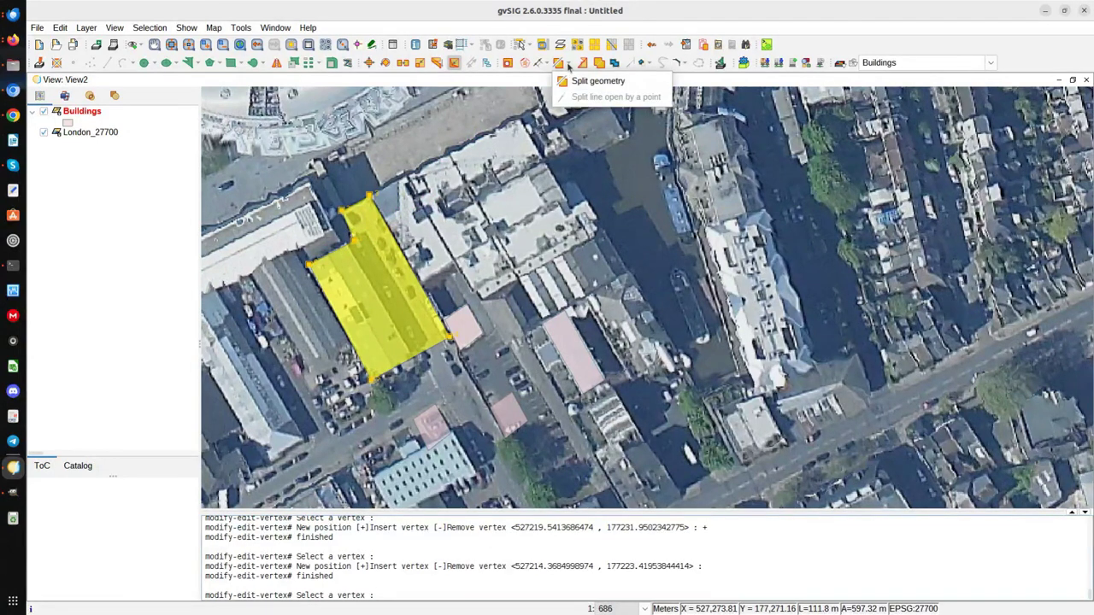
pyautogui.click(597, 80)
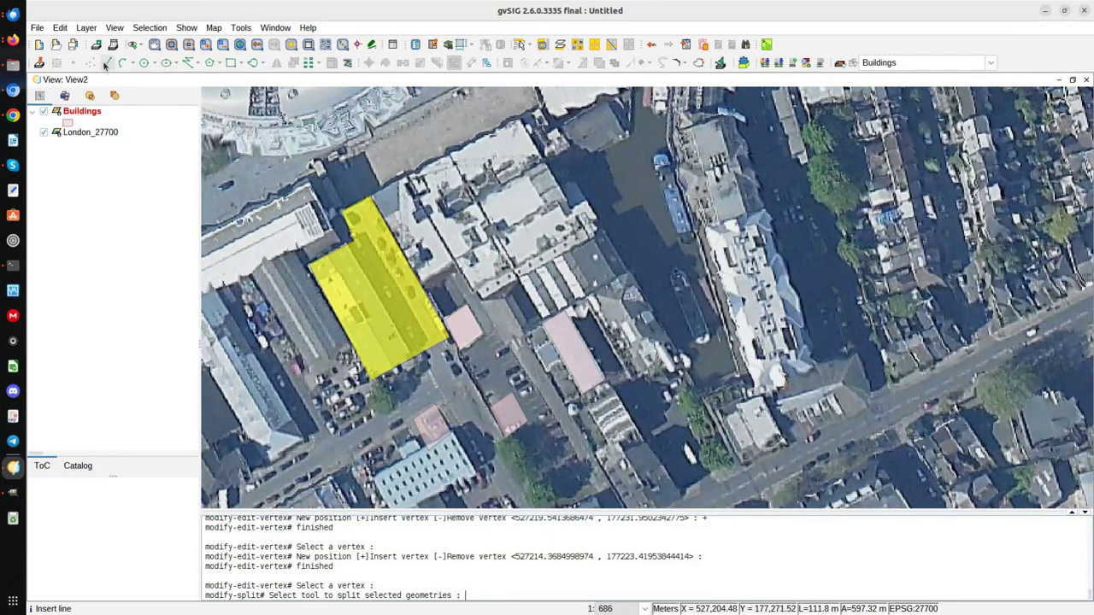
pyautogui.click(187, 64)
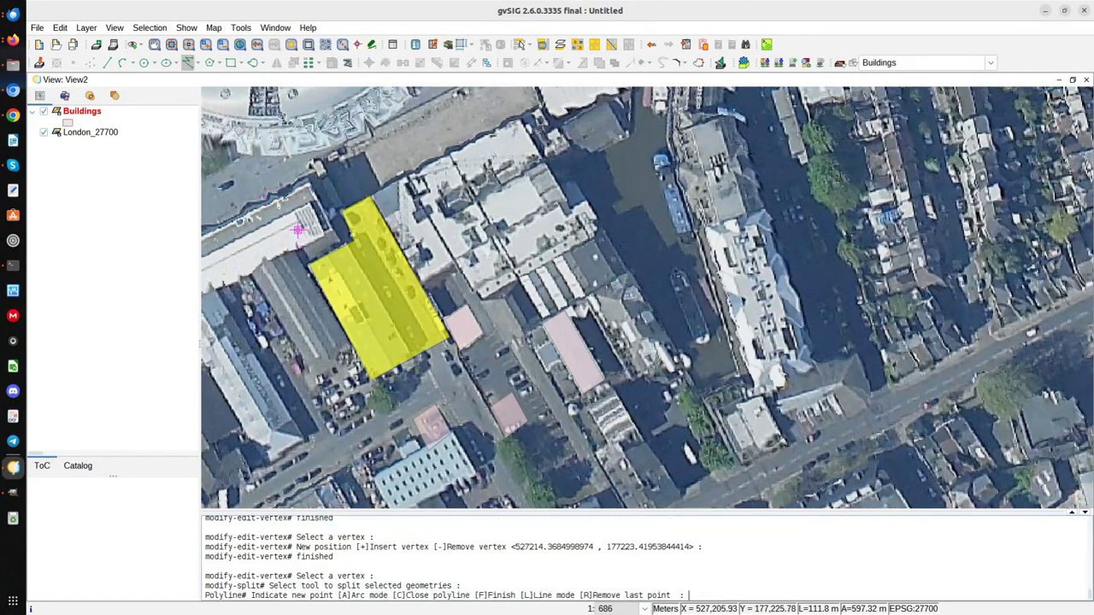
pyautogui.click(299, 223)
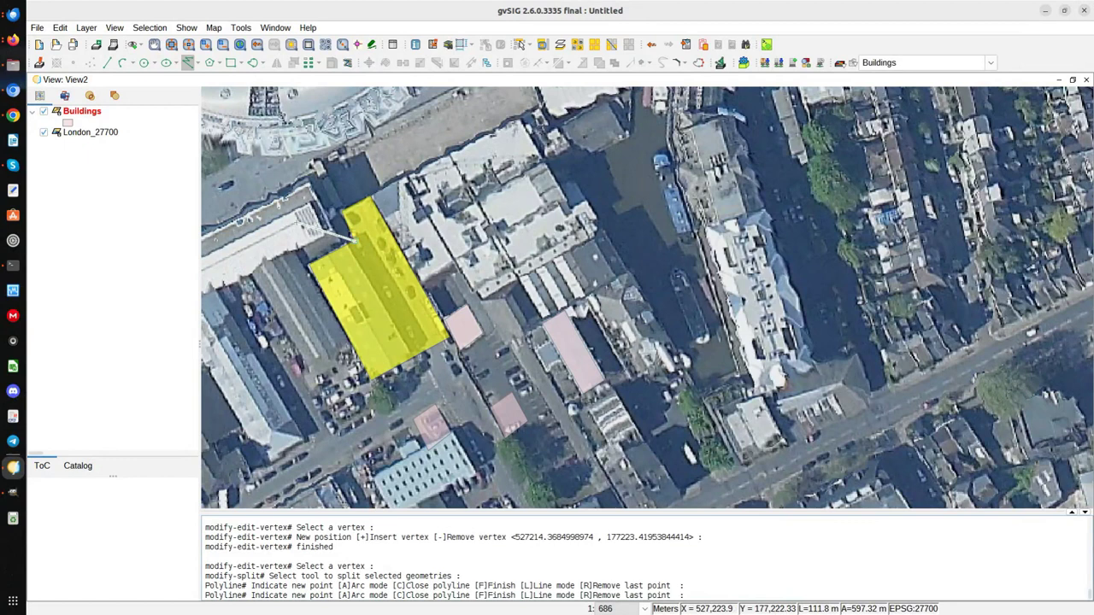
pyautogui.click(353, 240)
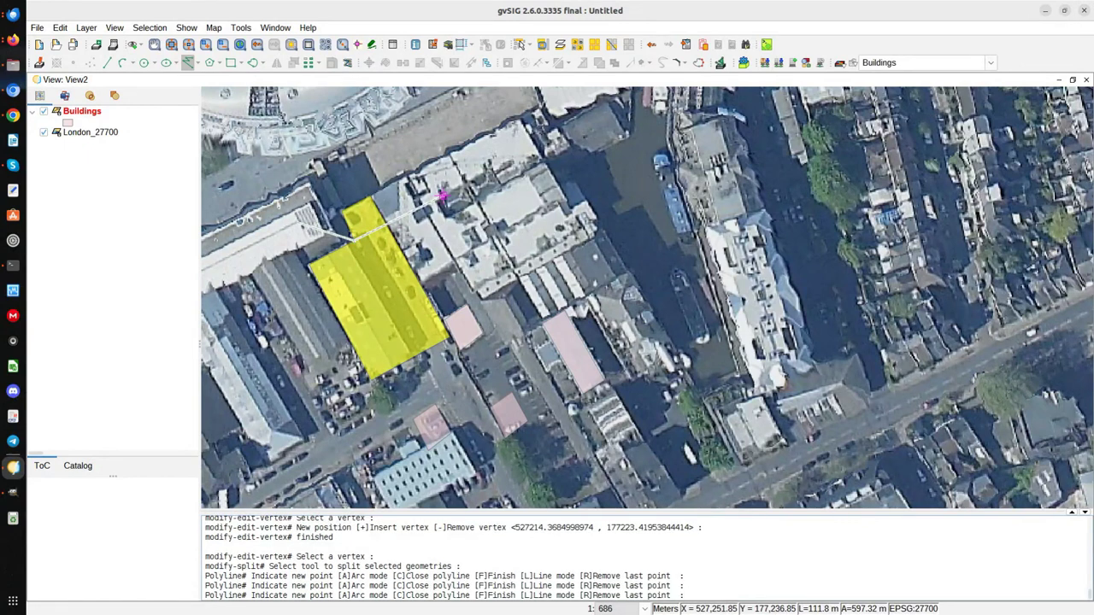
pyautogui.doubleClick(443, 197)
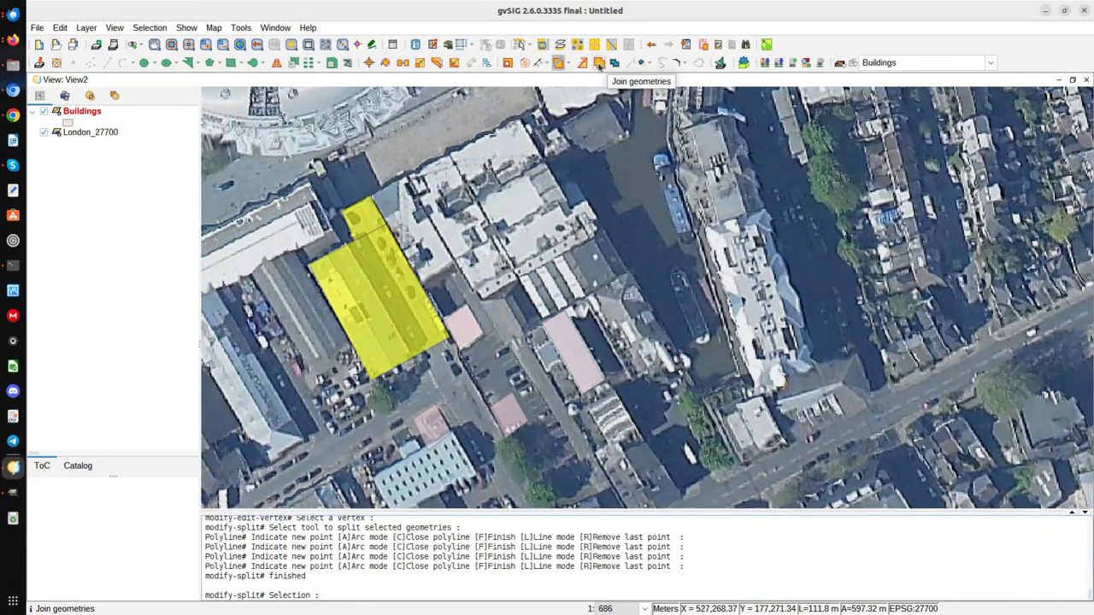
pyautogui.click(598, 65)
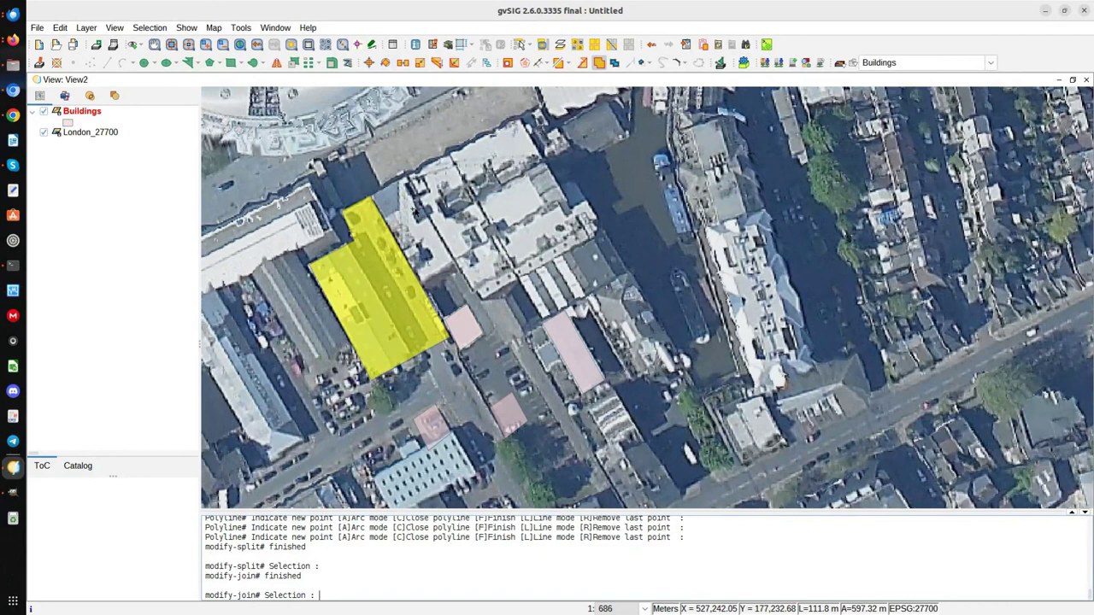
# Step: Draw a four-sided polygon overlapping the large building's eastern edge and extending north-east over the neighbouring white roofs
pyautogui.click(188, 63)
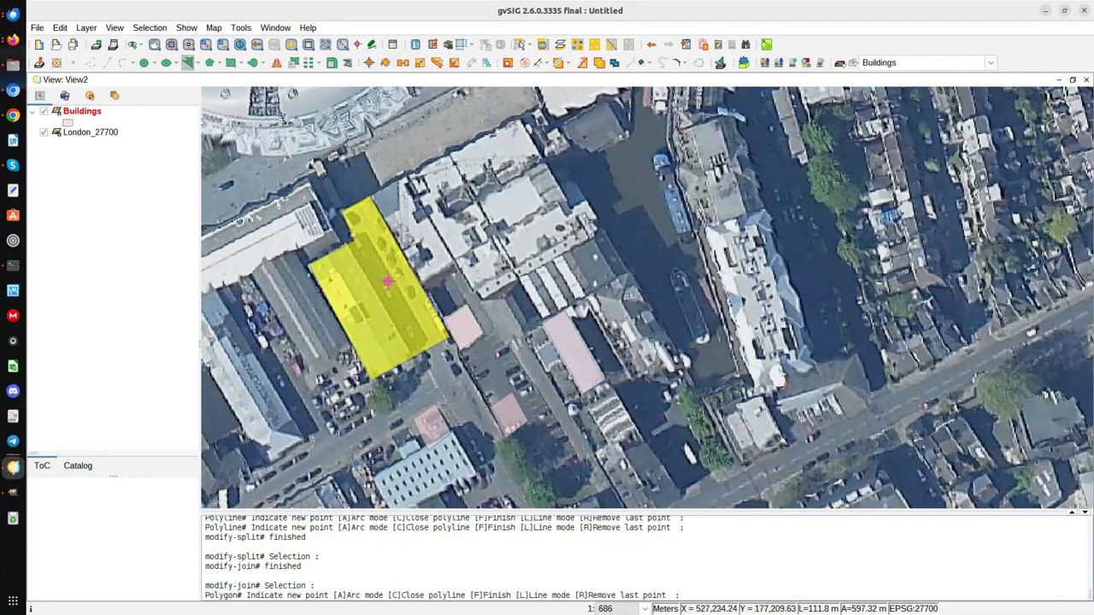
pyautogui.click(389, 280)
pyautogui.click(459, 243)
pyautogui.click(492, 279)
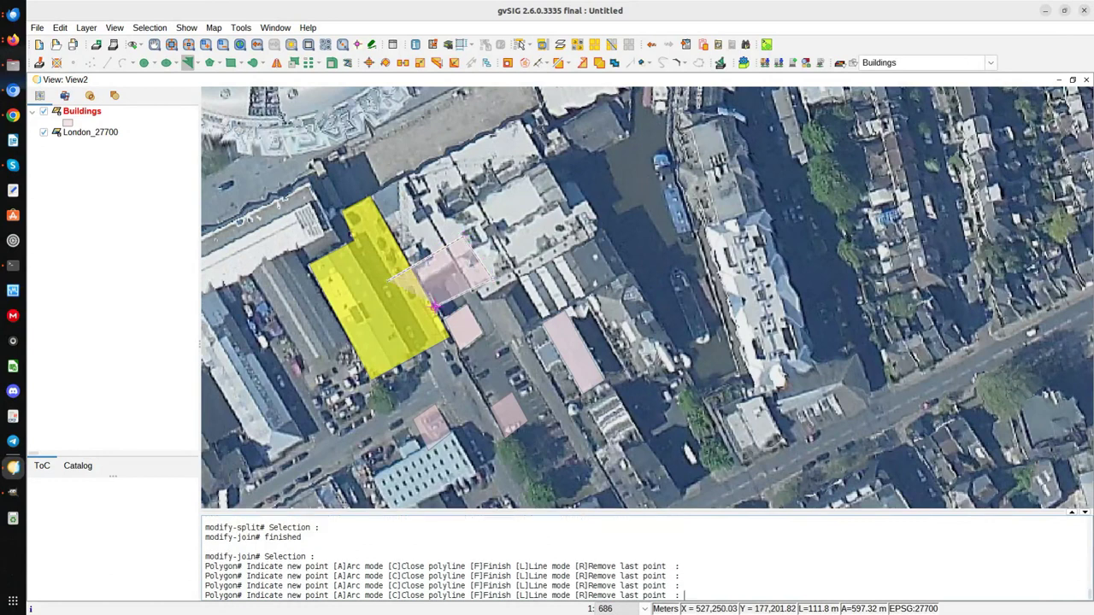
pyautogui.doubleClick(411, 317)
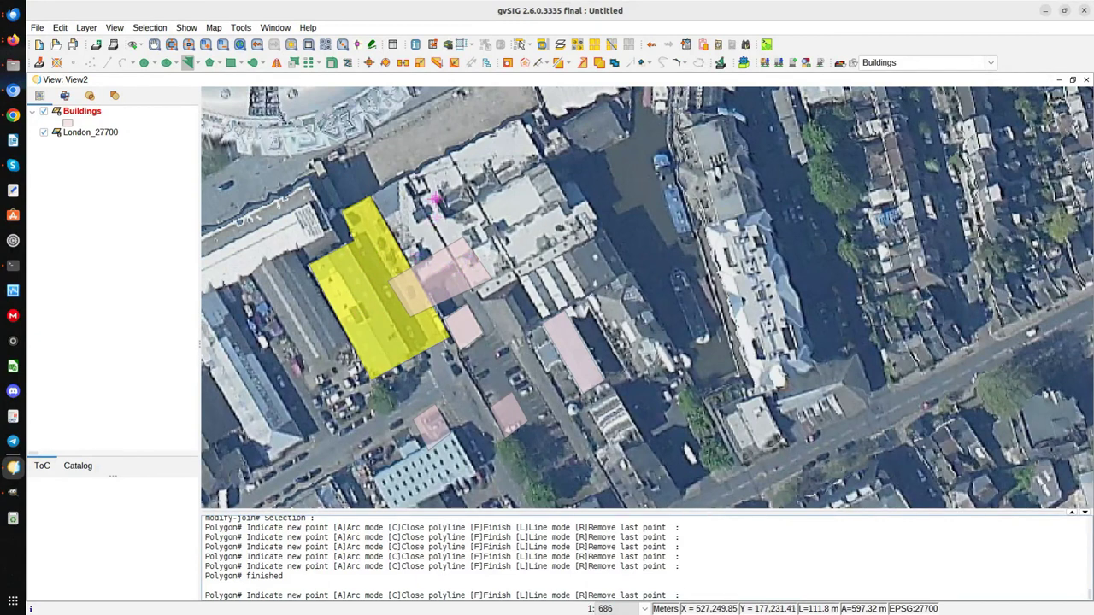
# Step: Trim the large building polygon by object, using the new overlapping polygon as the cutting geometry to remove their common area
pyautogui.click(652, 66)
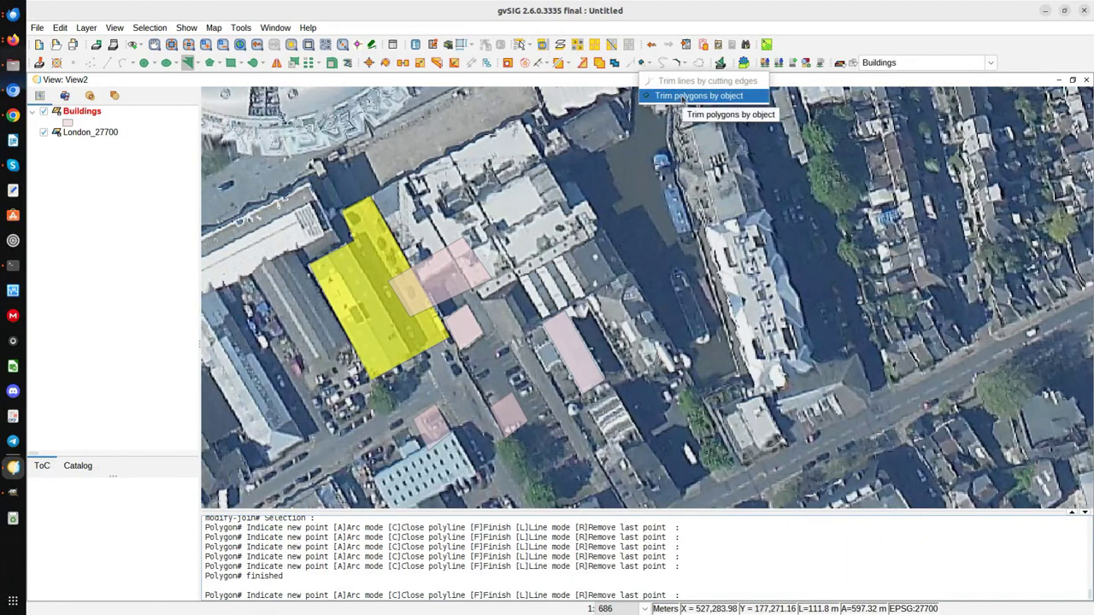
pyautogui.click(682, 96)
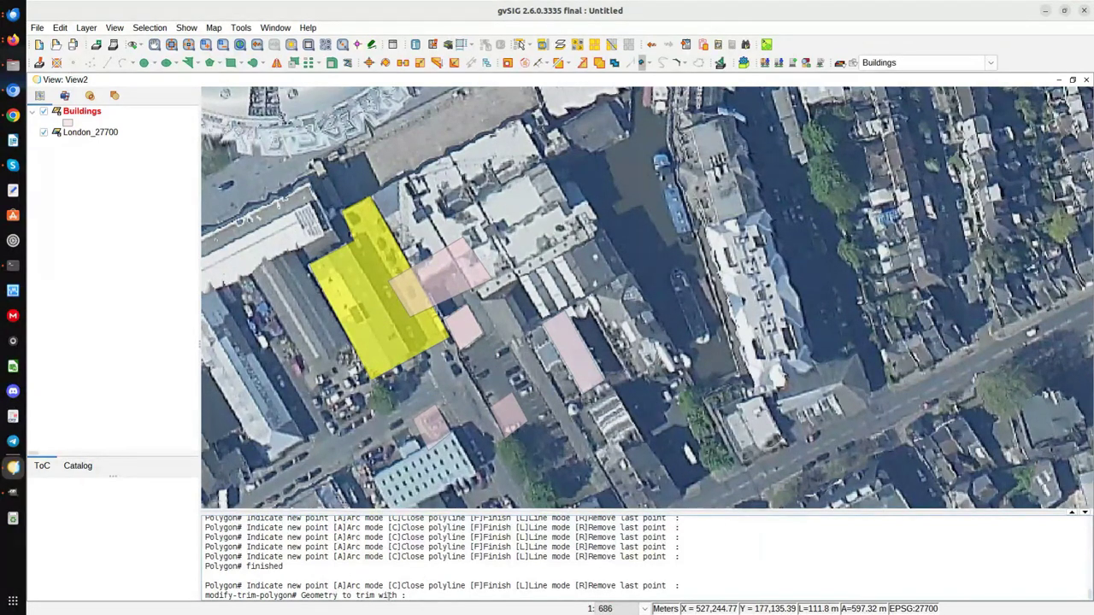
pyautogui.click(446, 276)
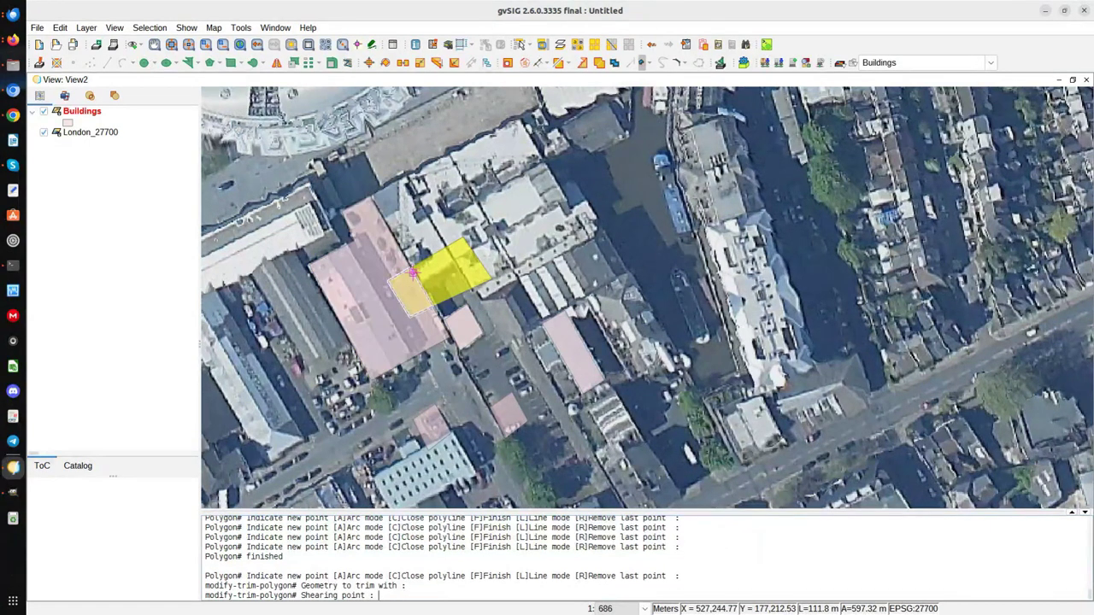
pyautogui.click(364, 276)
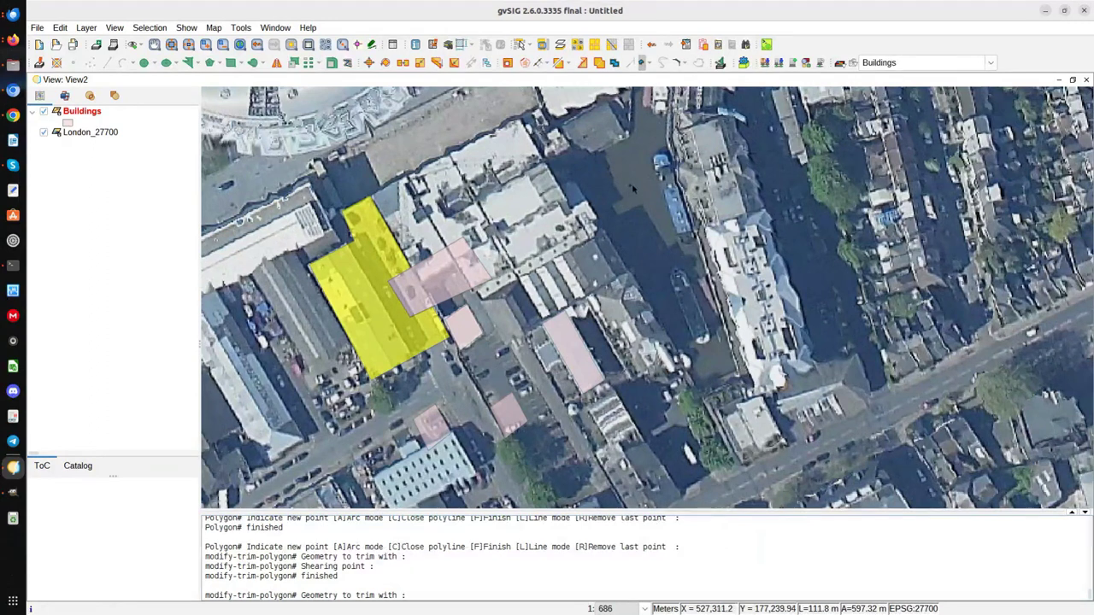
# Step: Finish editing the Buildings layer and save the performed changes
pyautogui.scroll(-1, 462, 292)
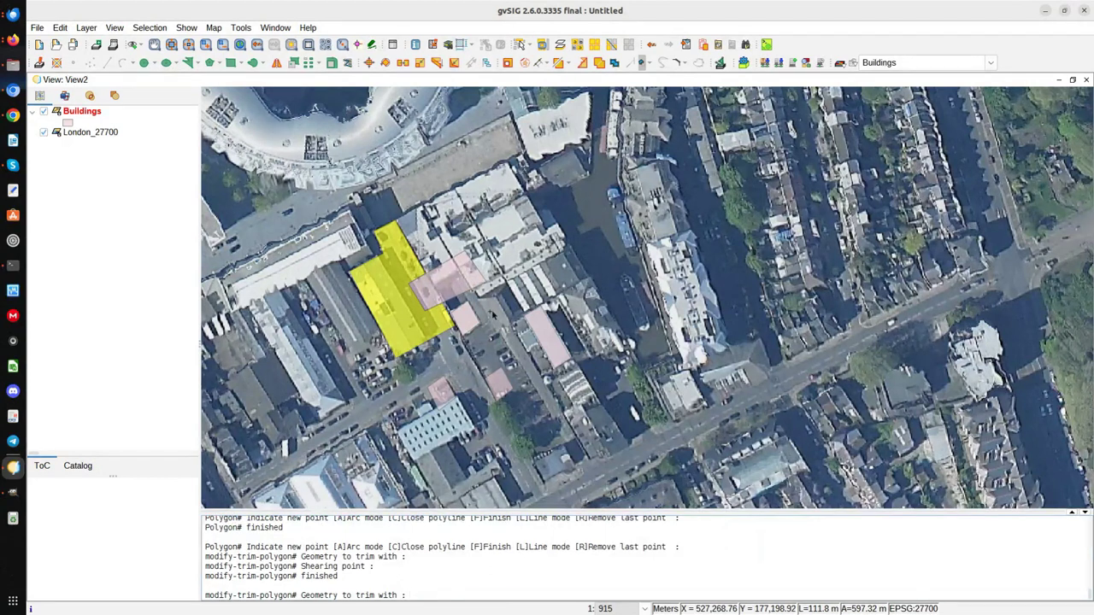
pyautogui.rightClick(78, 116)
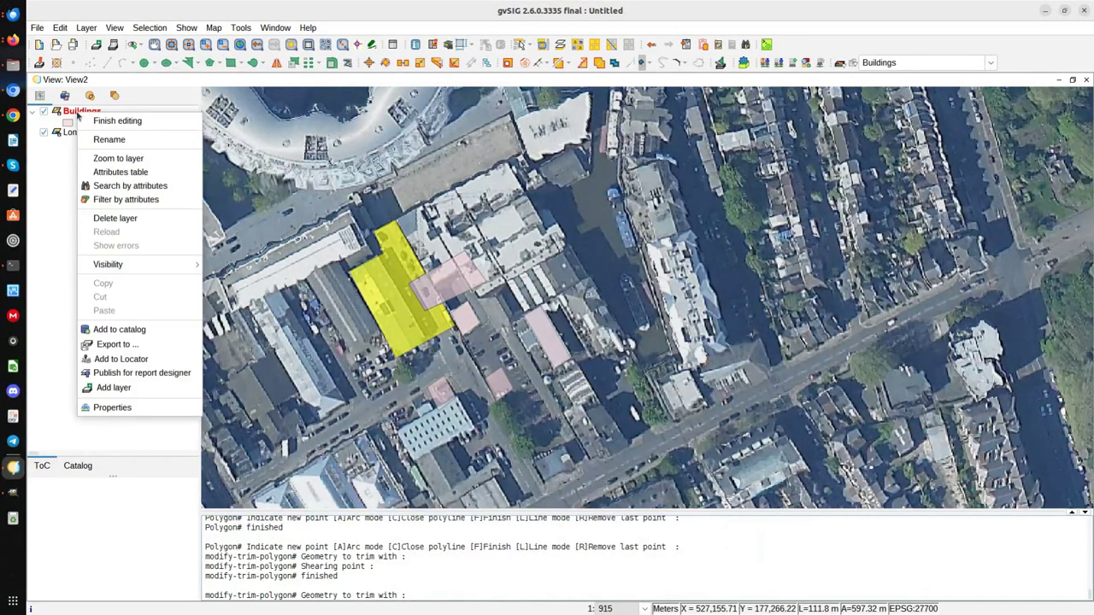
pyautogui.click(130, 121)
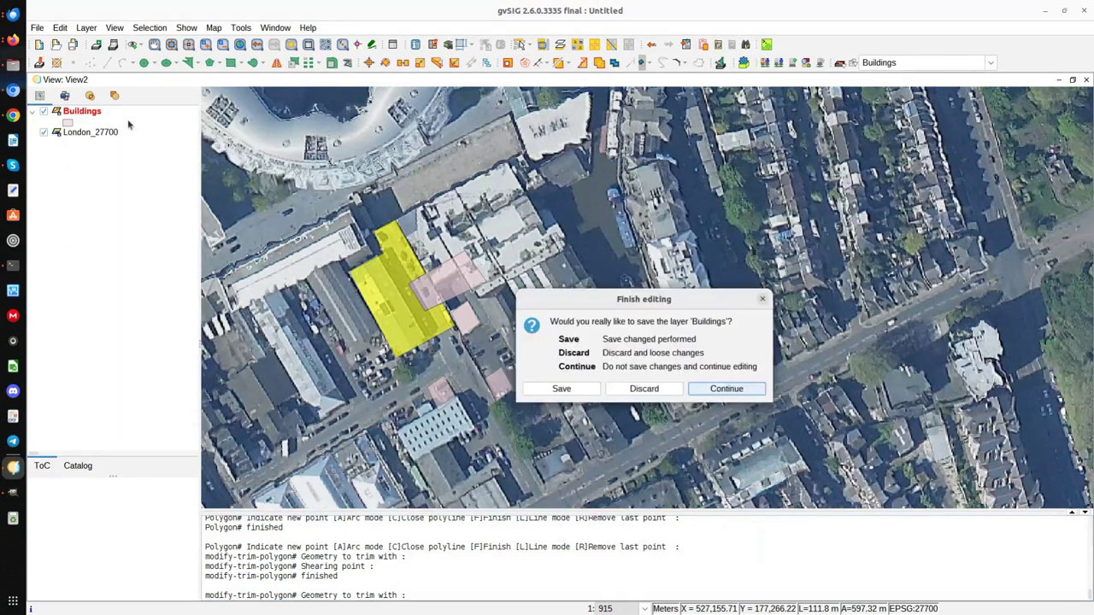
pyautogui.click(561, 389)
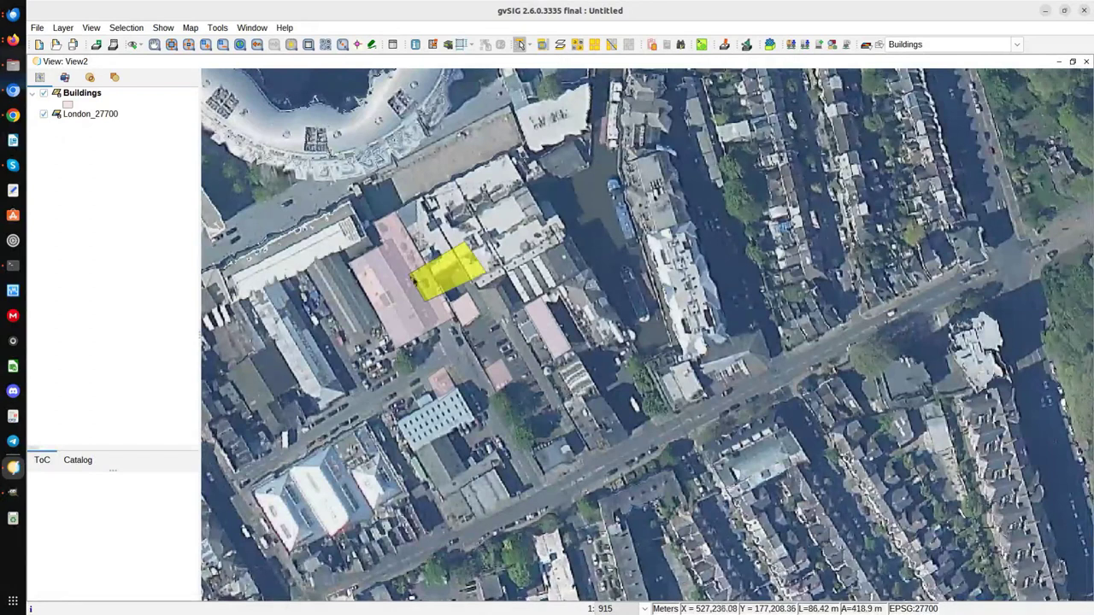
# Step: Select the large building, the small one beside it and the long narrow one in turn to check the saved polygons
pyautogui.click(412, 282)
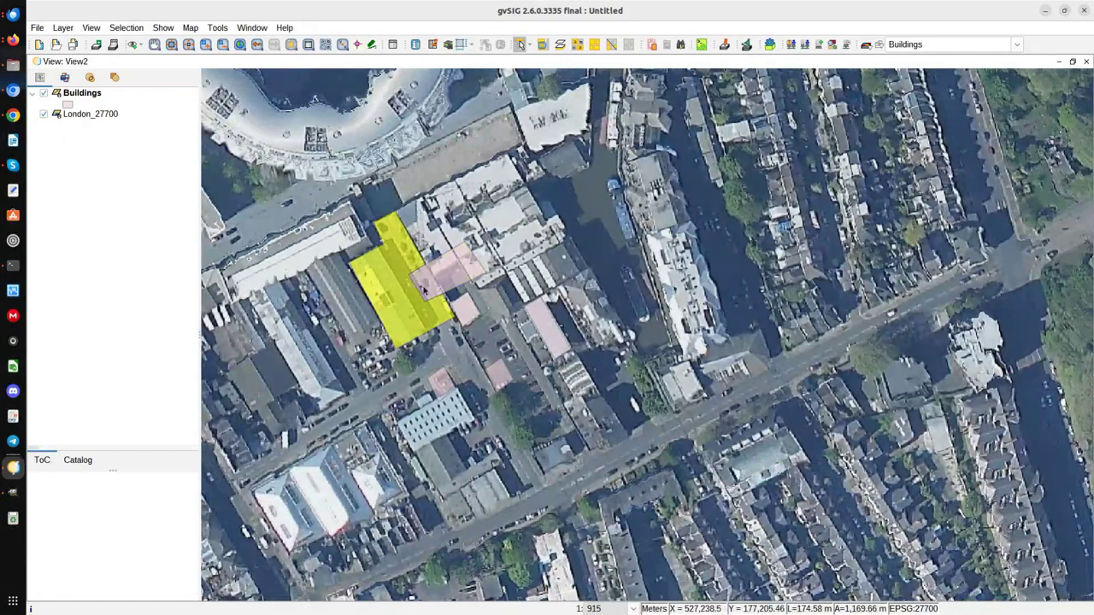
pyautogui.click(462, 308)
pyautogui.click(544, 329)
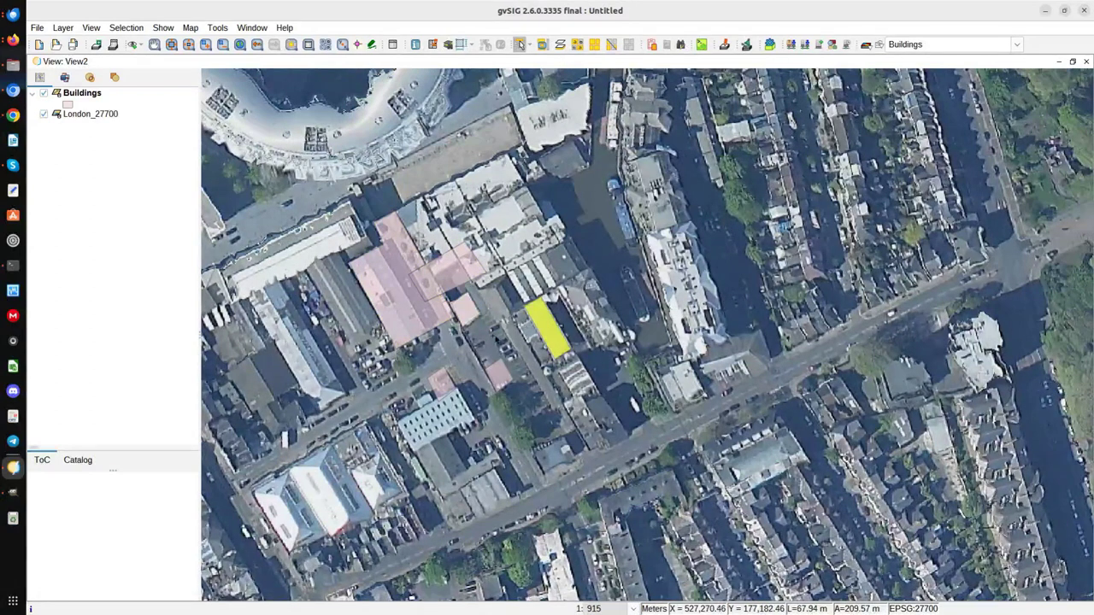
# Step: Open the geoprocessing Toolbox
pyautogui.click(770, 47)
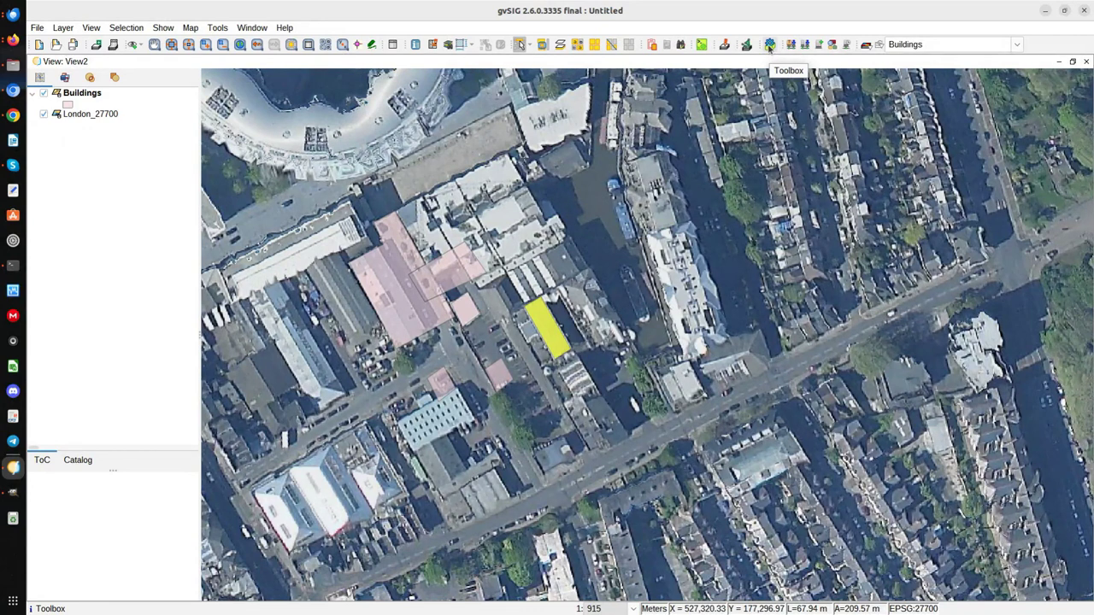
pyautogui.click(217, 27)
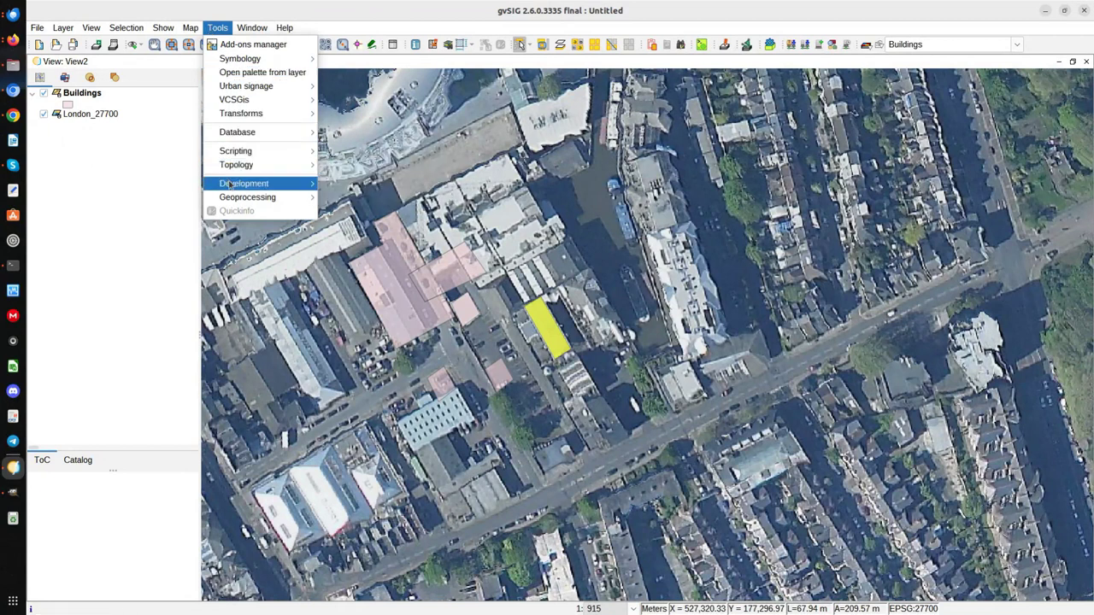
pyautogui.moveTo(224, 200)
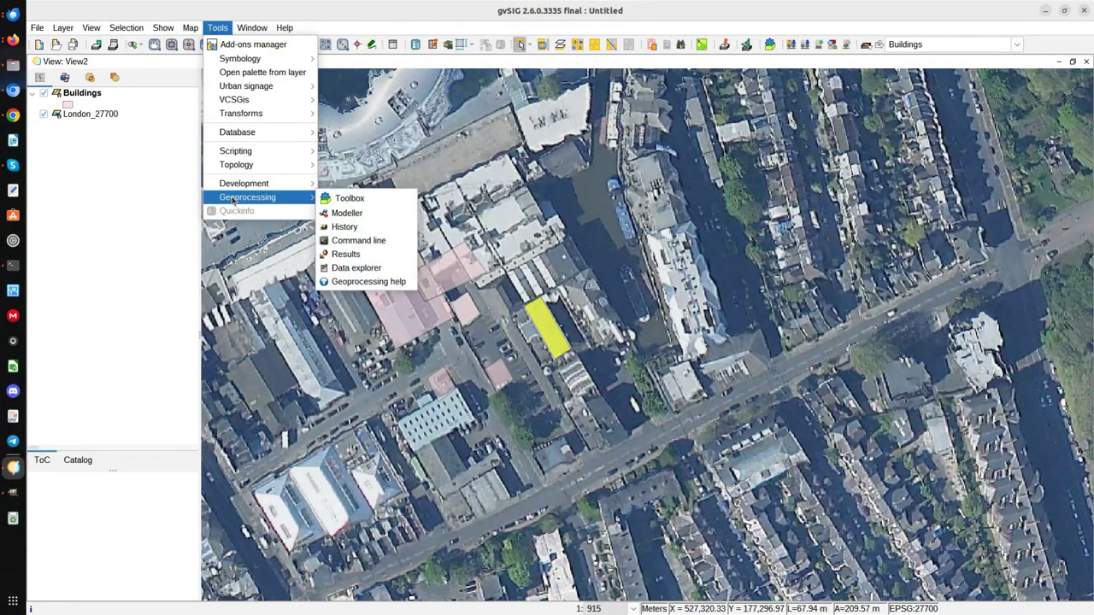
pyautogui.click(217, 27)
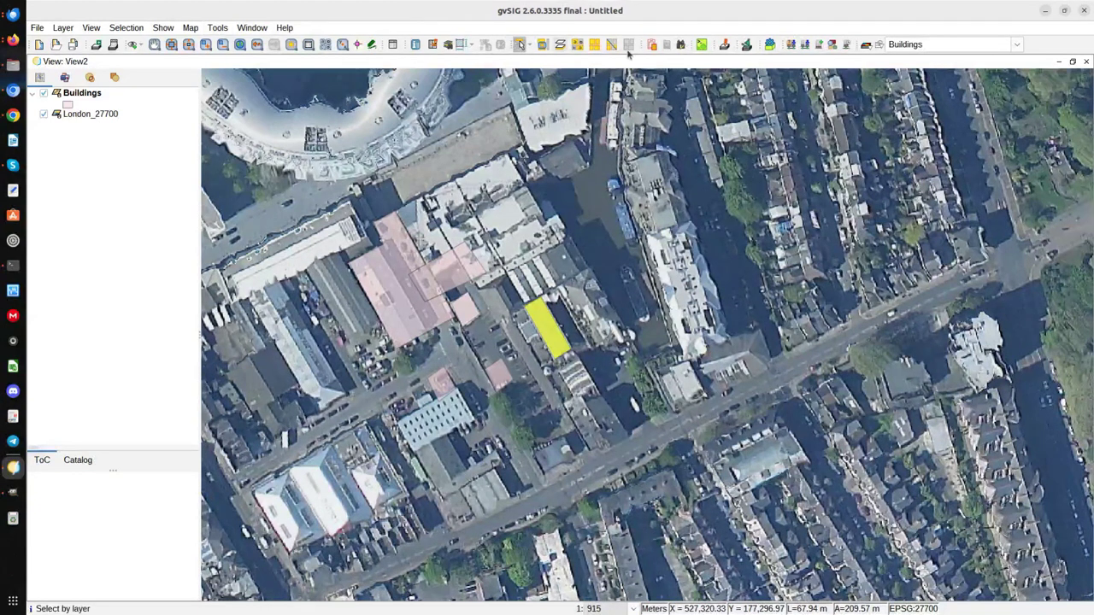
pyautogui.click(770, 45)
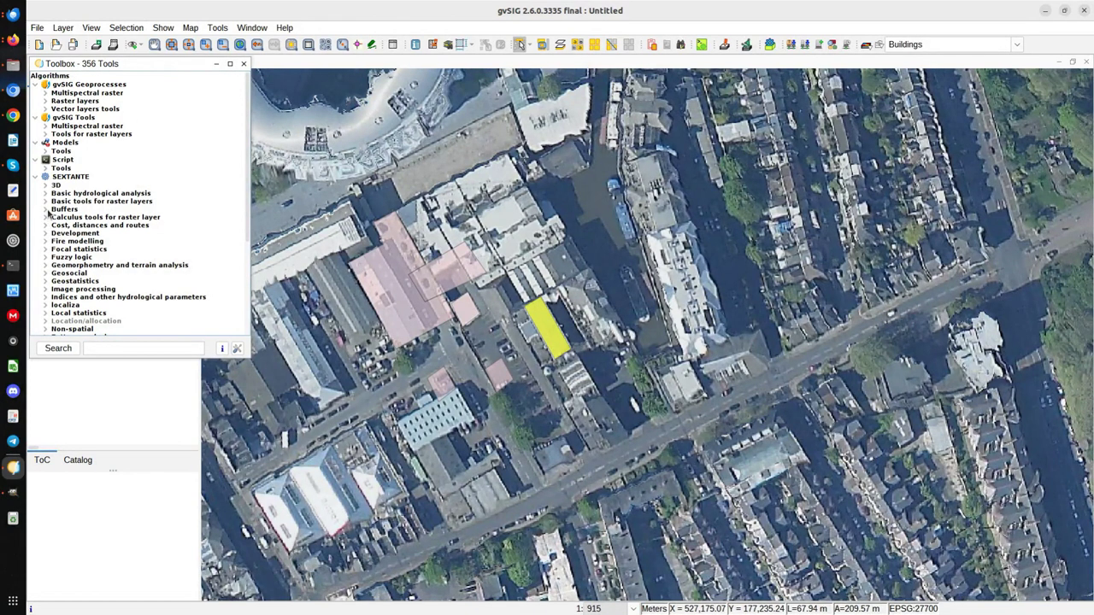
# Step: Examine the SEXTANTE algorithm groups, including Buffers, Rasterization and interpolation, and Profiles
pyautogui.click(47, 211)
pyautogui.scroll(-2, 52, 282)
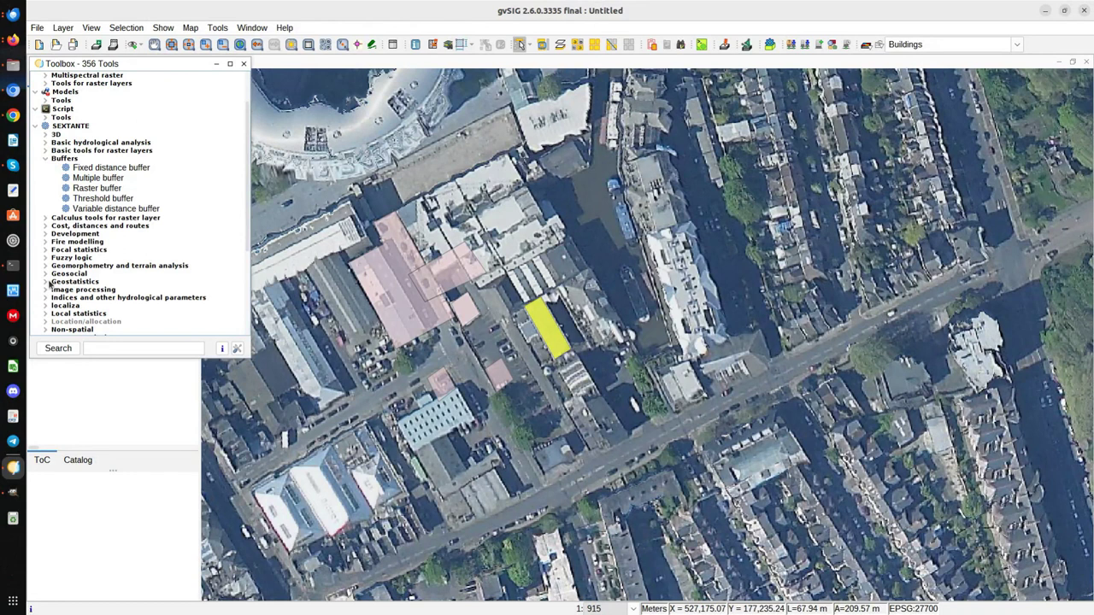
pyautogui.scroll(-2, 52, 289)
pyautogui.scroll(-3, 51, 290)
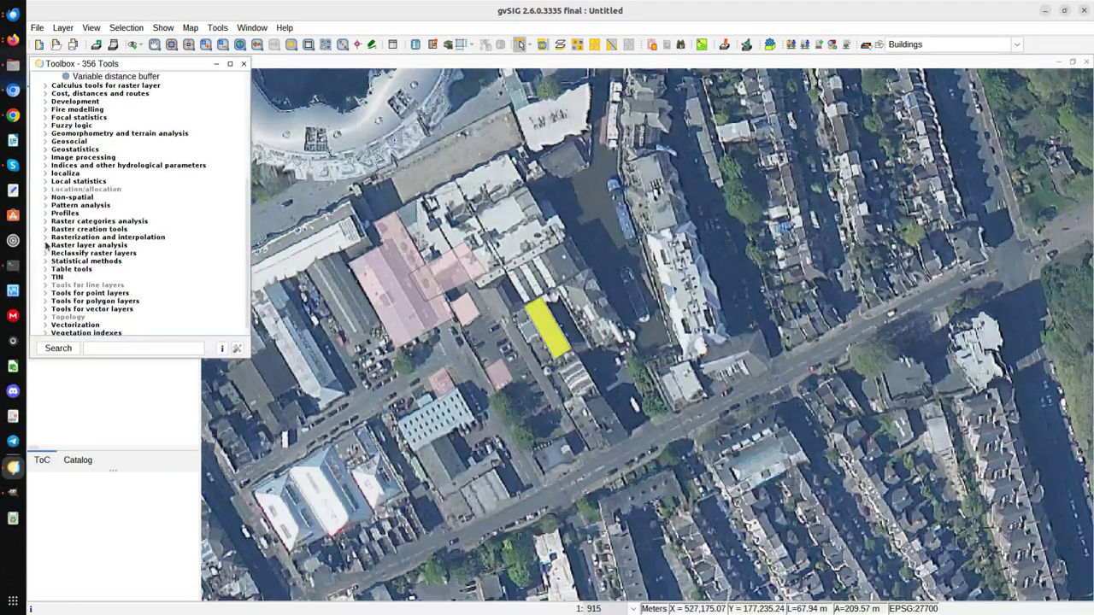
pyautogui.click(46, 238)
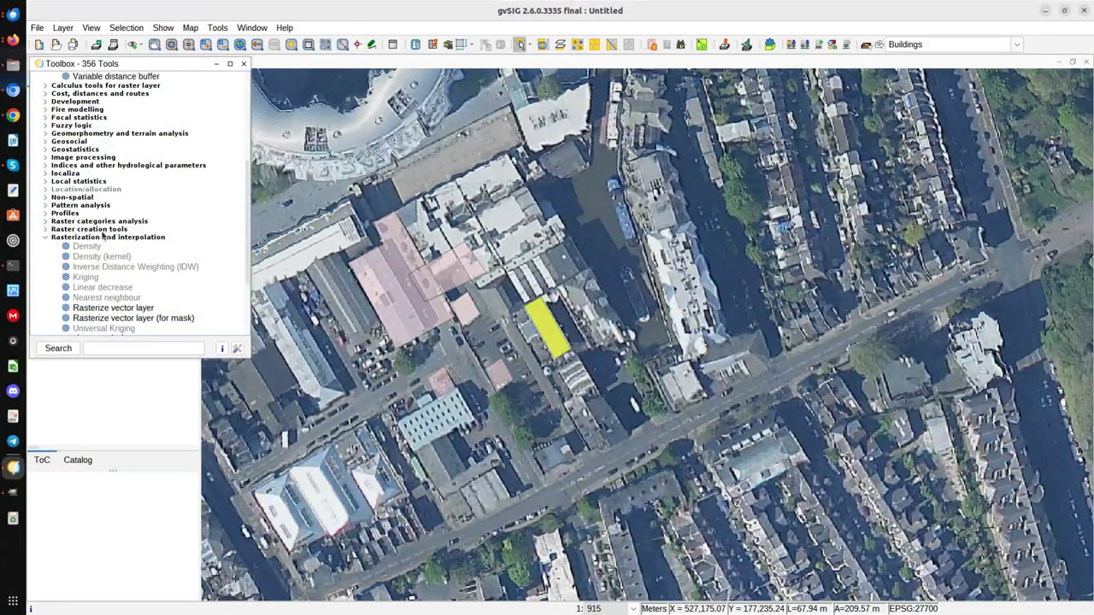
pyautogui.click(45, 214)
pyautogui.scroll(7, 81, 209)
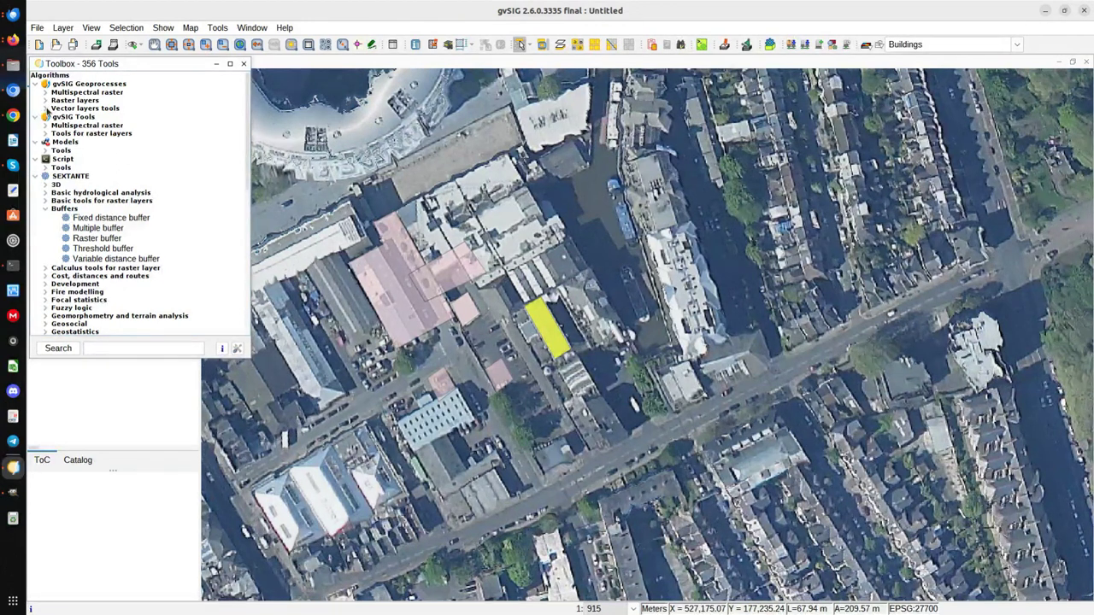
# Step: Start the gvSIG Buffer geoprocess for vector layers and choose Buildings as its input layer
pyautogui.click(46, 110)
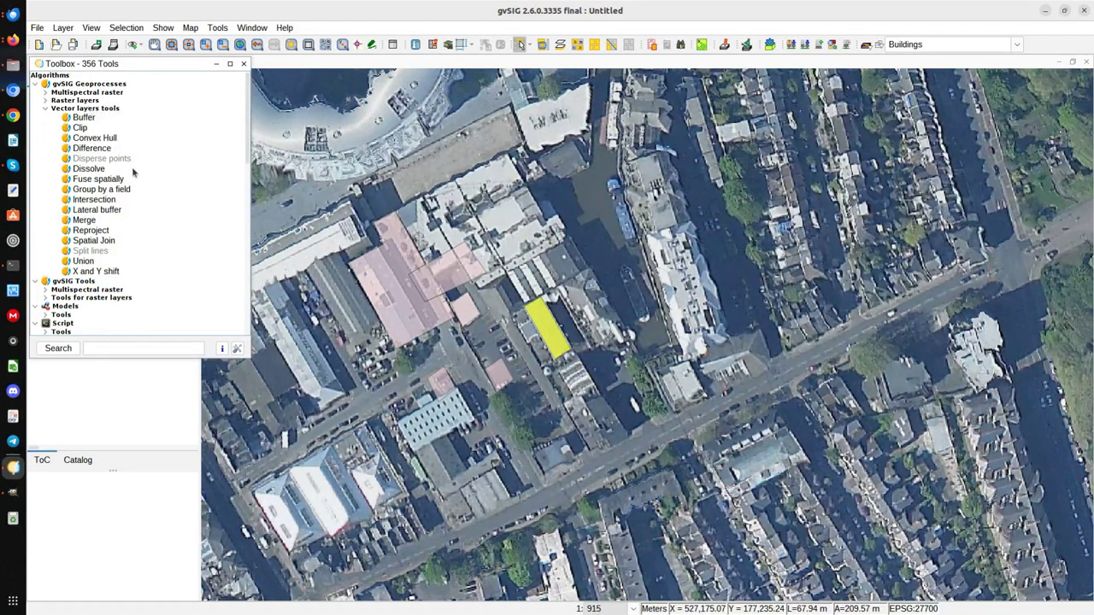
pyautogui.click(83, 118)
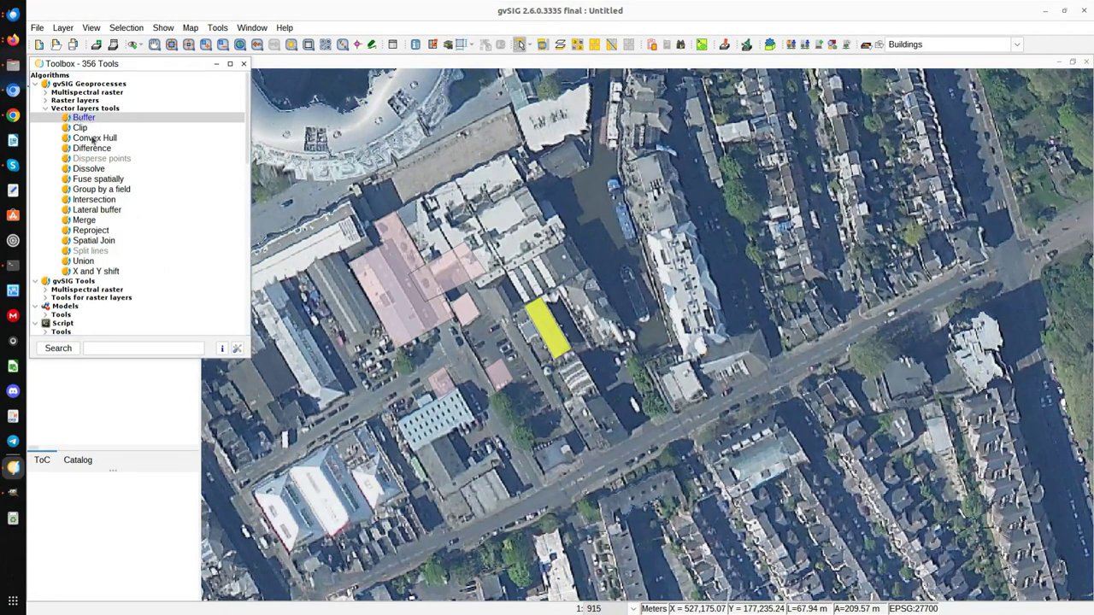
pyautogui.moveTo(502, 441); pyautogui.dragTo(818, 164)
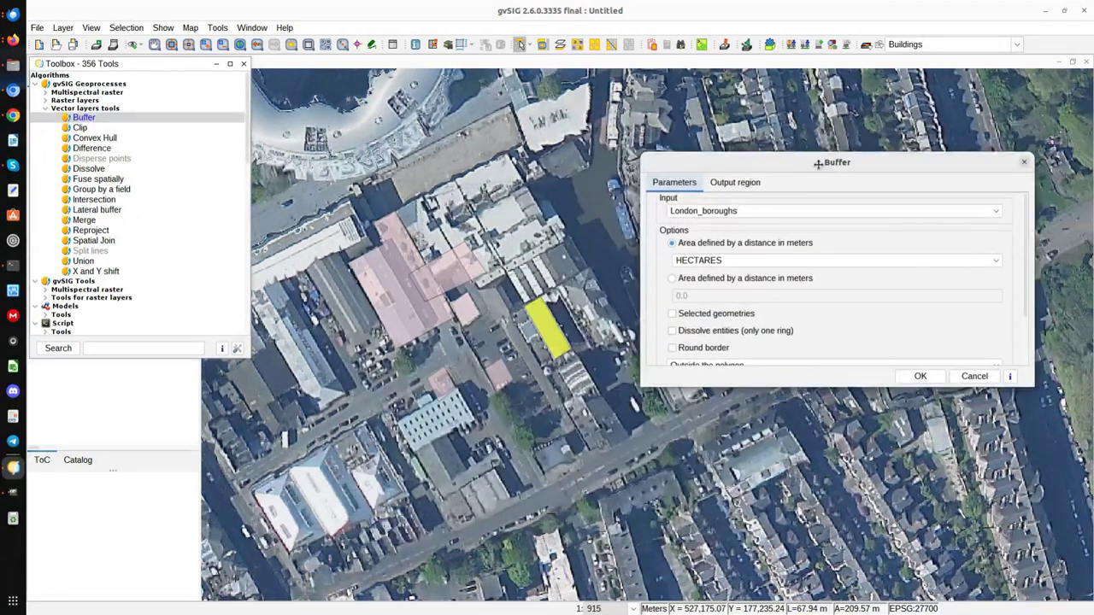
pyautogui.click(689, 211)
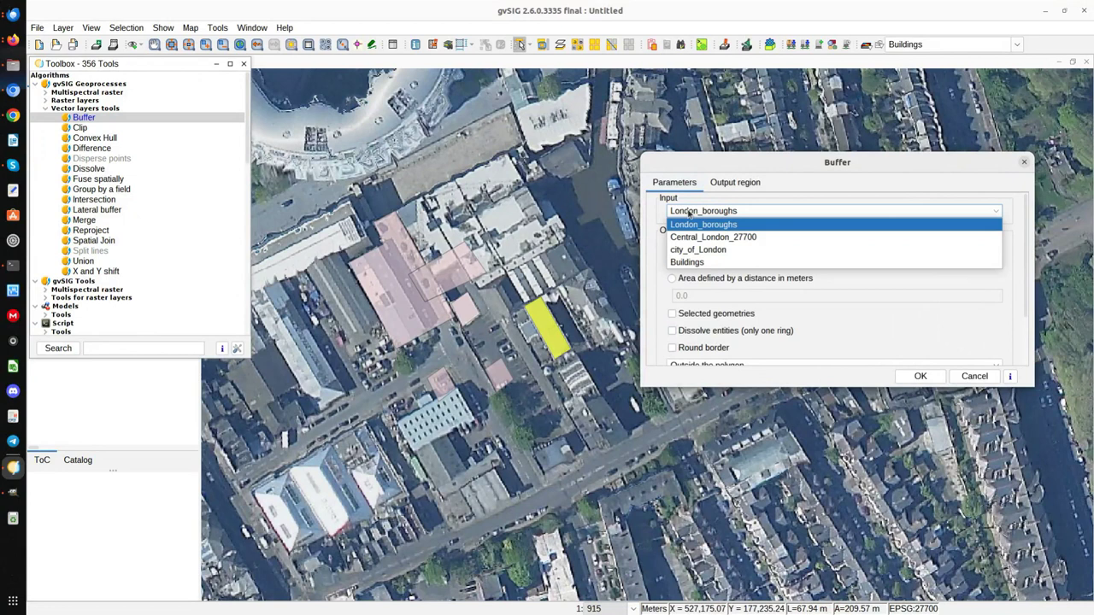
pyautogui.click(697, 263)
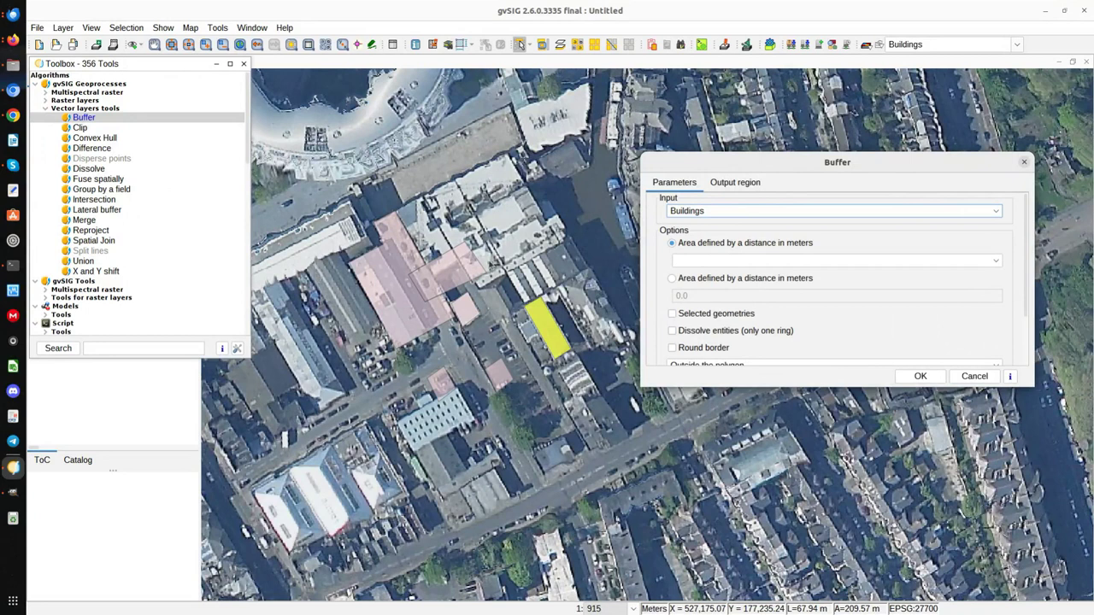
# Step: Run the buffer with a fixed distance of 100 meters, dissolved entities and a round border, outside the polygon
pyautogui.click(672, 282)
pyautogui.moveTo(721, 295); pyautogui.dragTo(671, 294)
pyautogui.write('100')
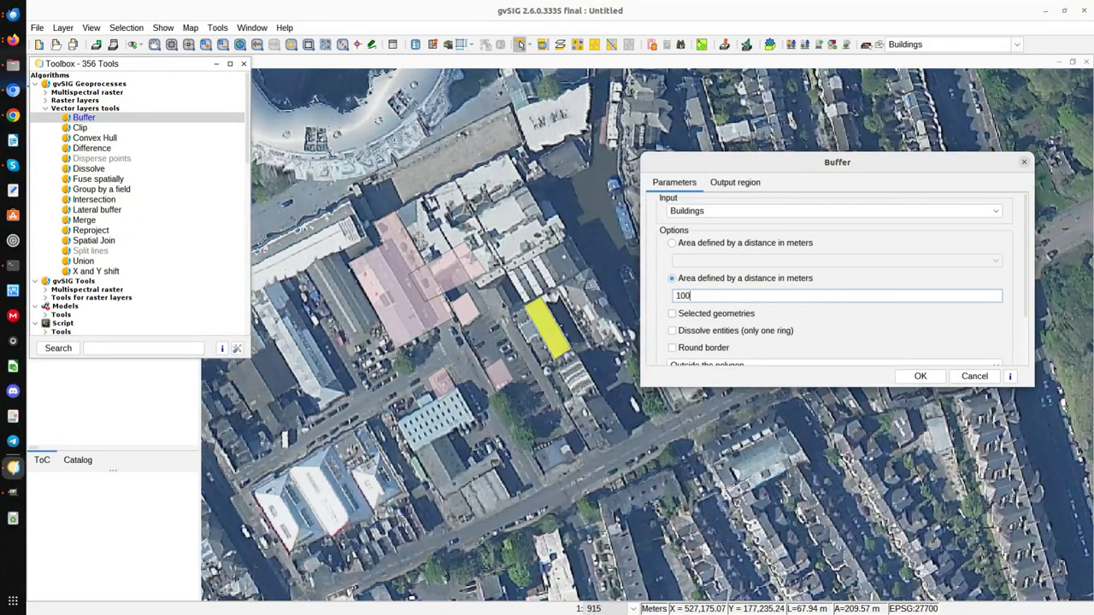
pyautogui.click(729, 338)
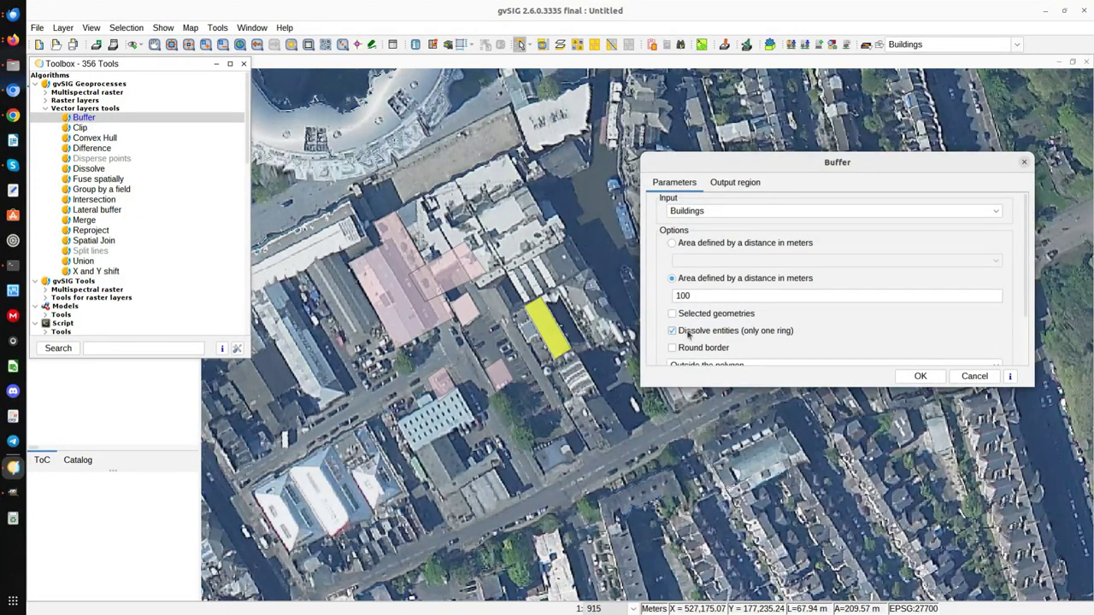
pyautogui.scroll(-3, 907, 297)
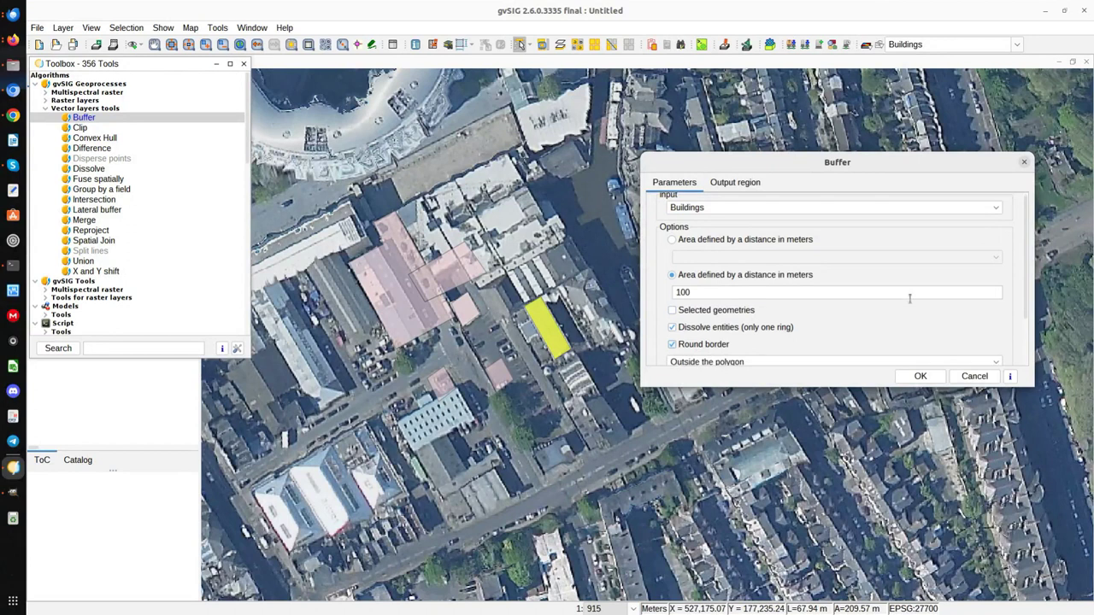
pyautogui.scroll(-4, 909, 298)
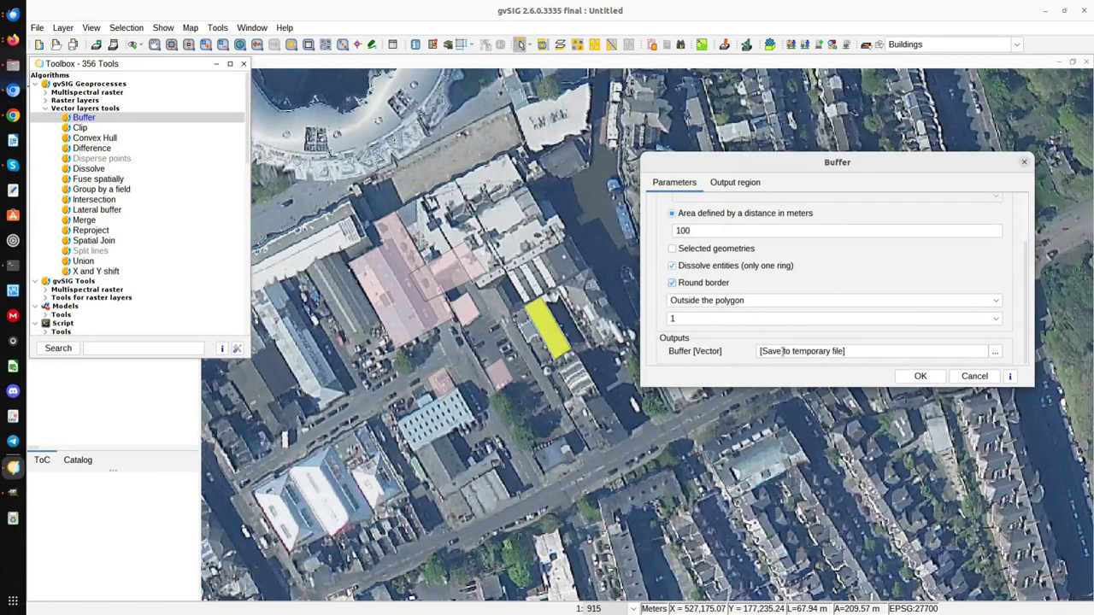
pyautogui.click(919, 377)
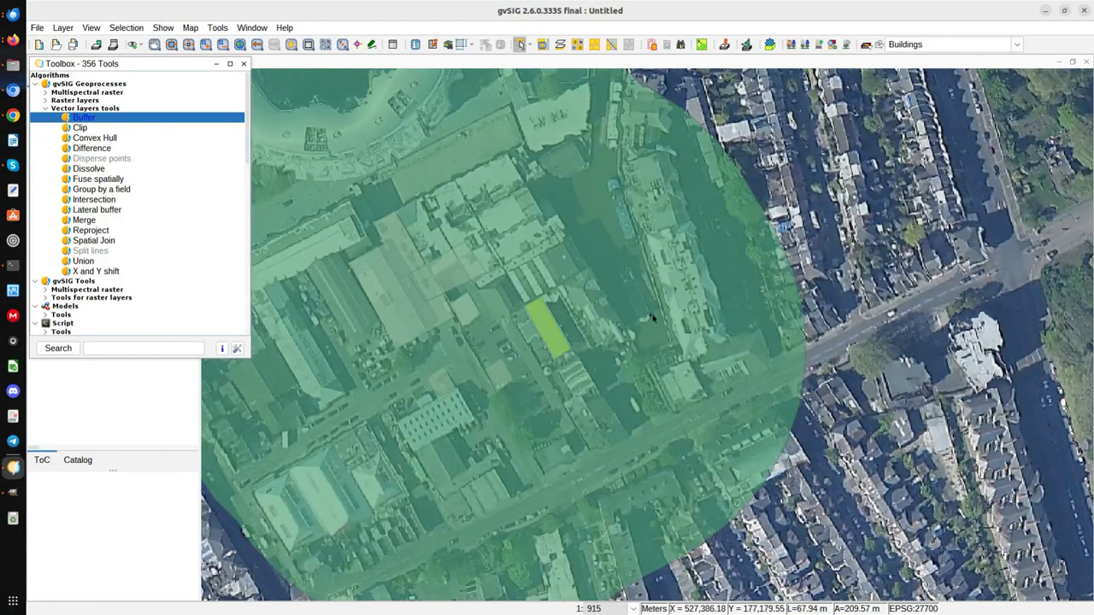
# Step: Close the Toolbox, make the new Buffer layer active and select its polygon to inspect its full extent
pyautogui.click(244, 63)
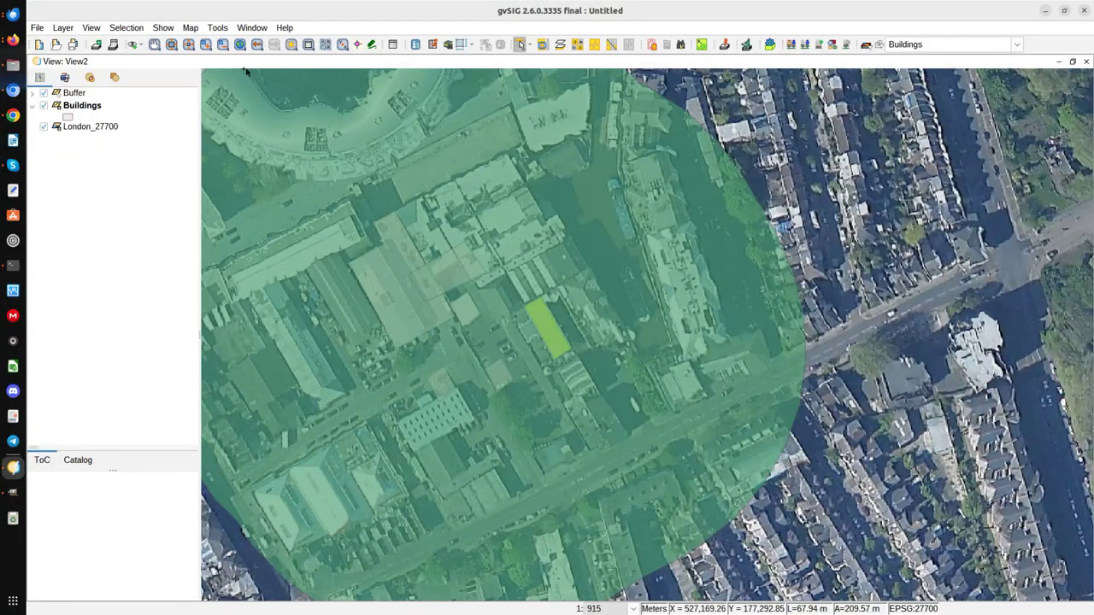
pyautogui.click(32, 93)
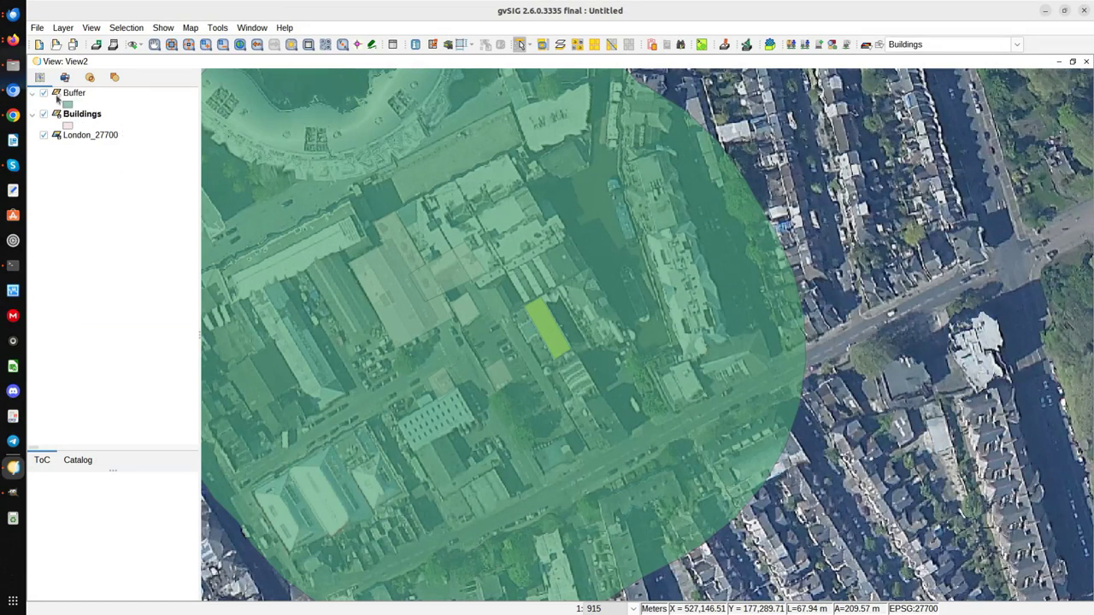
pyautogui.click(72, 96)
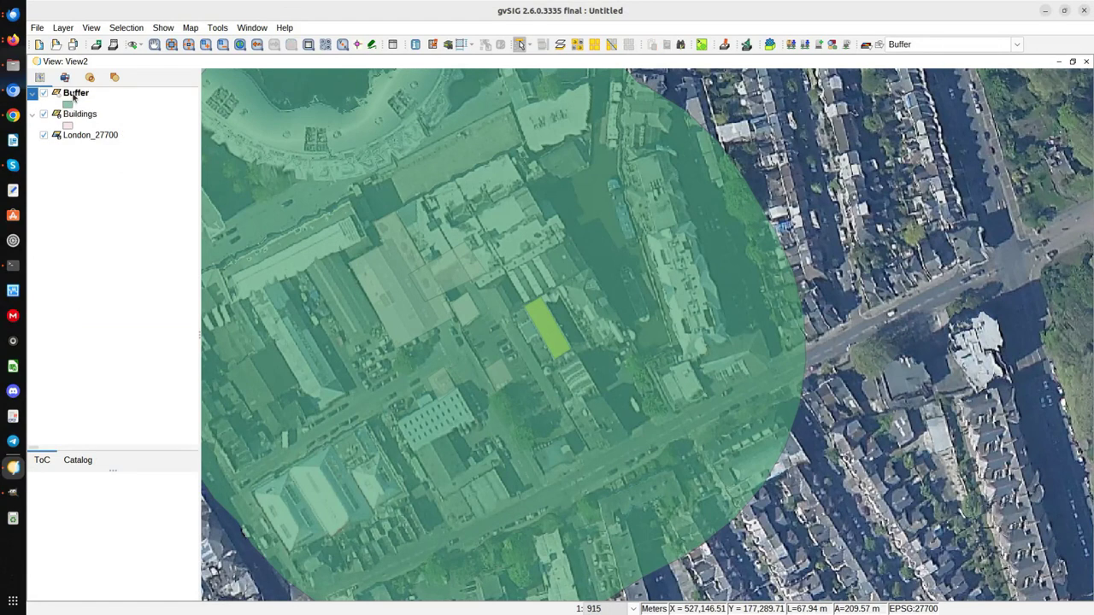
pyautogui.click(433, 197)
pyautogui.scroll(-1, 667, 282)
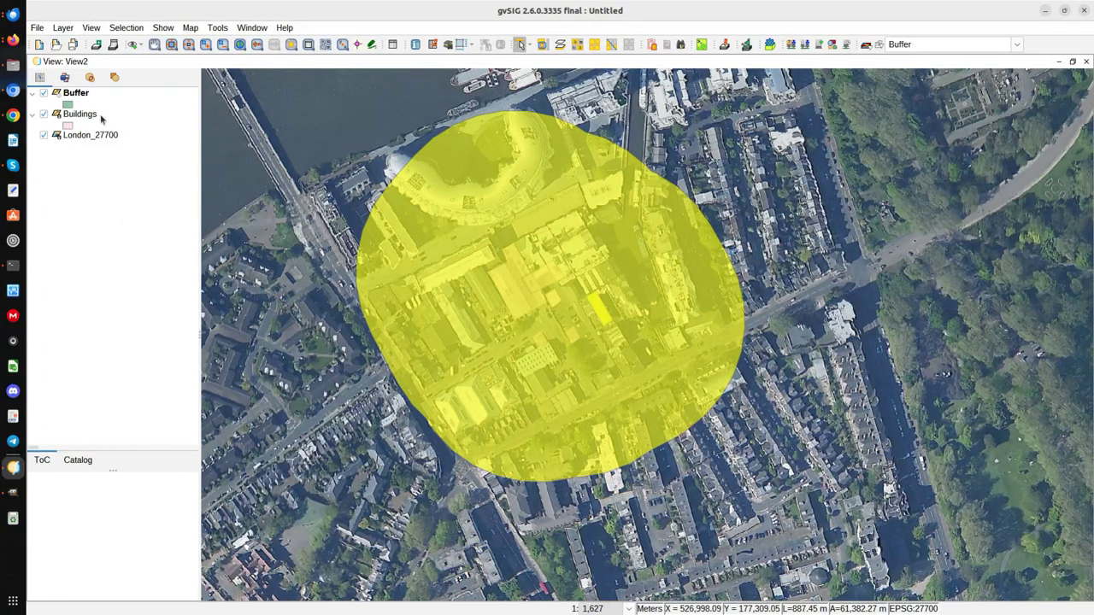
# Step: Hide the Buffer layer and set up the Buildings layer's symbology as unique values classified by the Name field
pyautogui.click(45, 94)
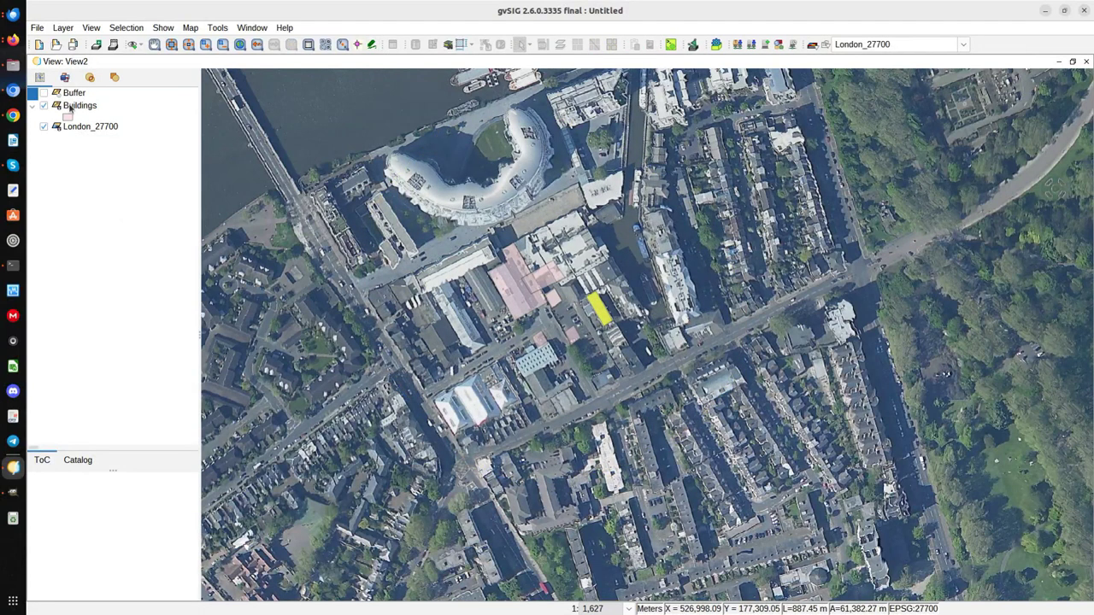
pyautogui.click(68, 106)
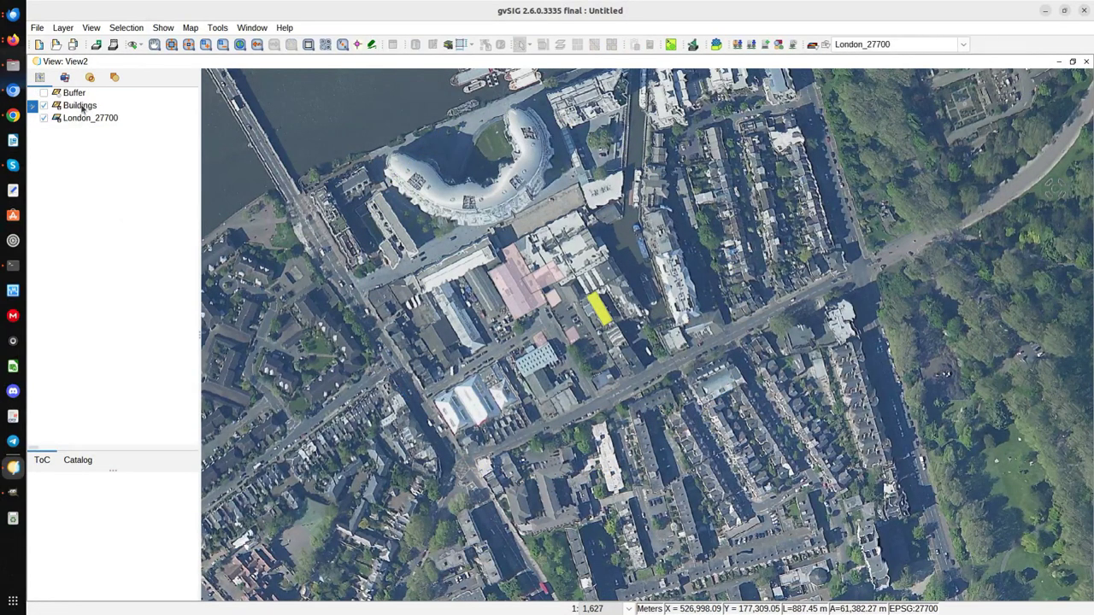
pyautogui.doubleClick(82, 107)
pyautogui.click(104, 98)
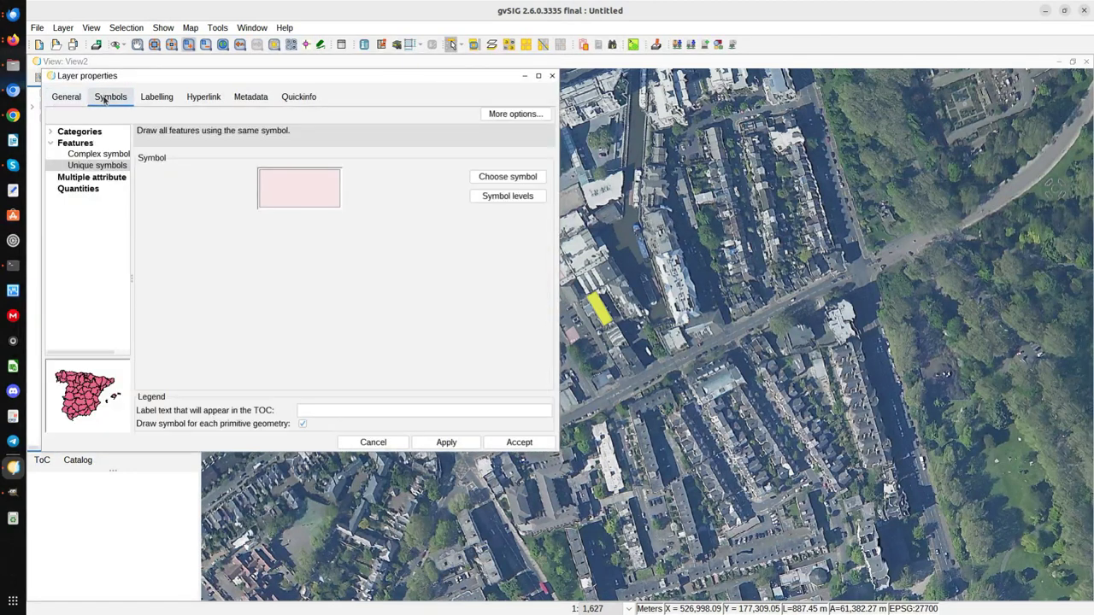
pyautogui.click(77, 132)
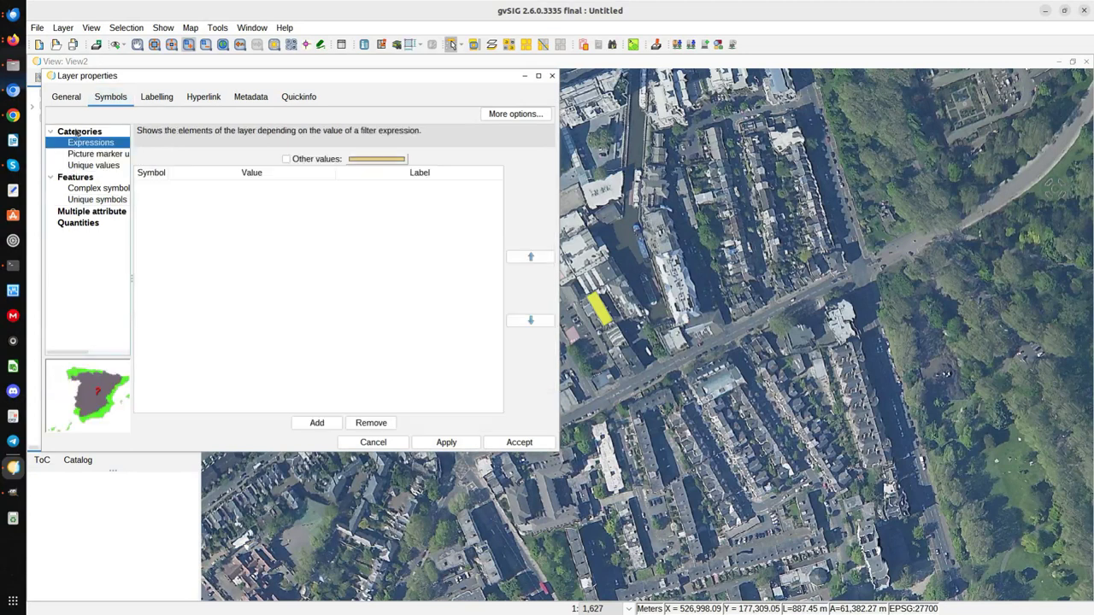
pyautogui.click(93, 165)
pyautogui.click(279, 162)
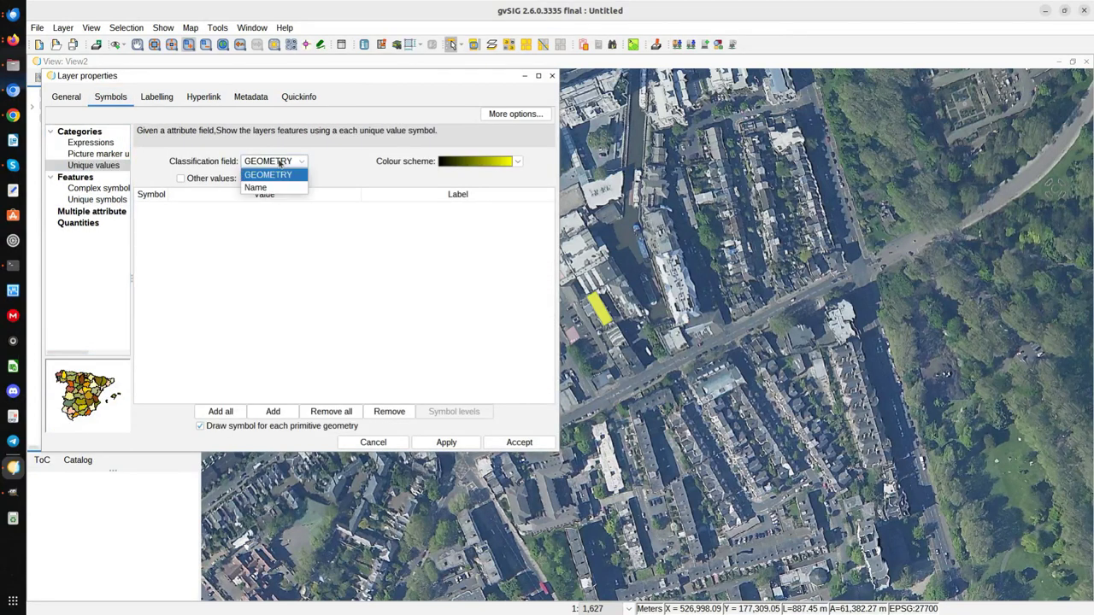
pyautogui.click(263, 190)
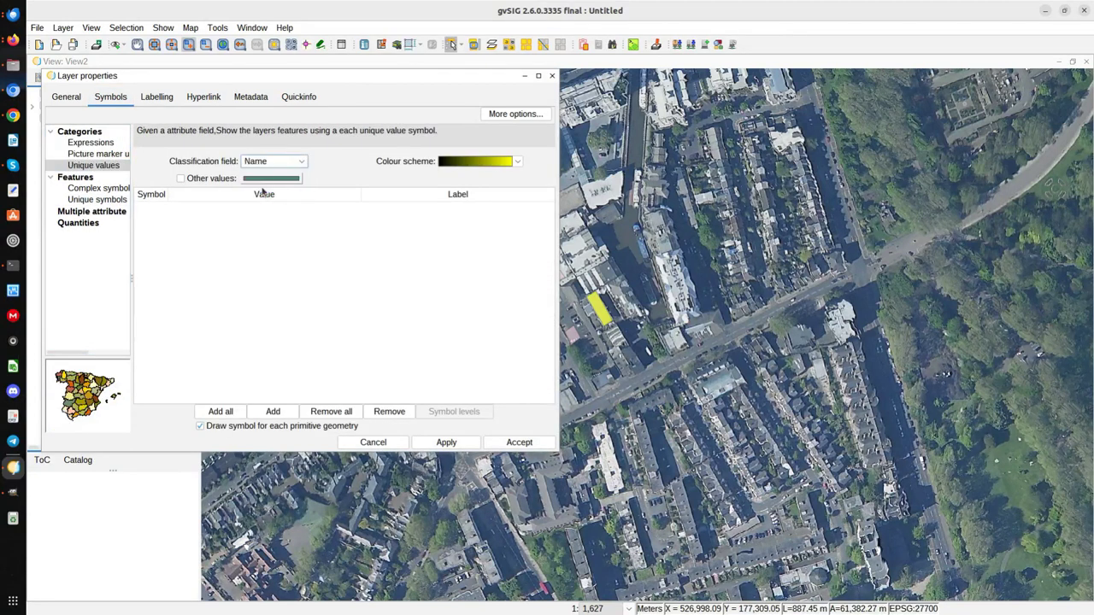
# Step: Apply the rainbow colour scheme to all unique values of the Buildings layer and clear the selection on the map
pyautogui.click(467, 164)
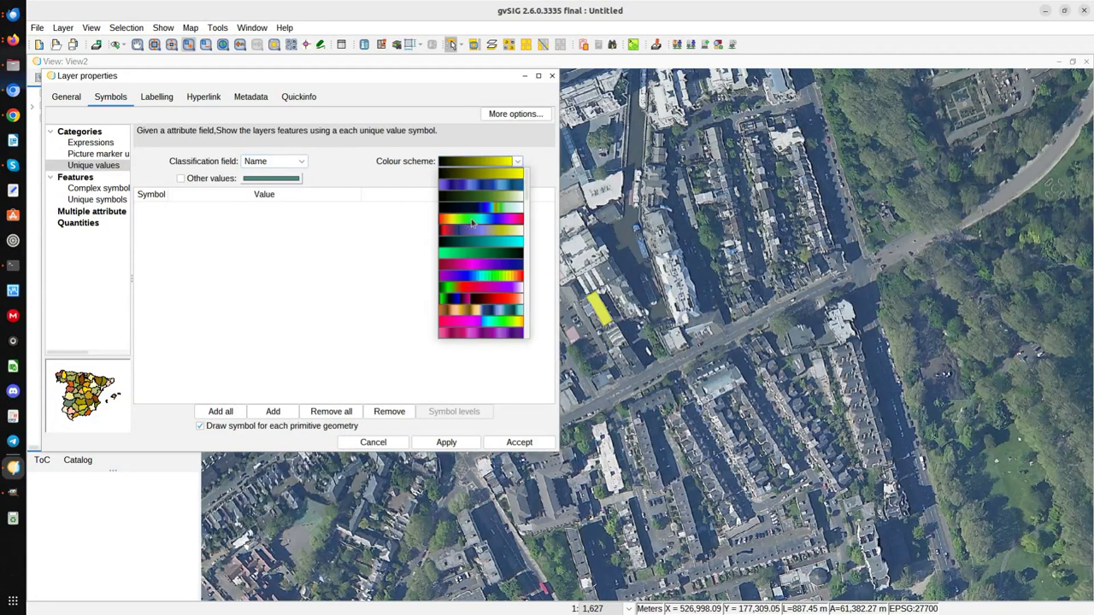
pyautogui.click(472, 221)
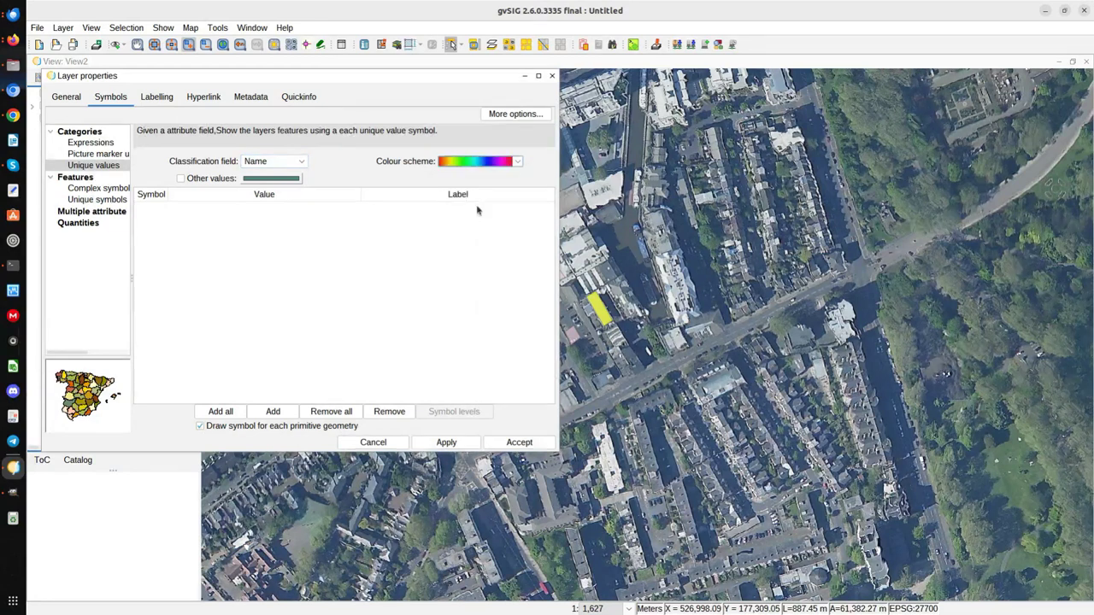
pyautogui.click(216, 412)
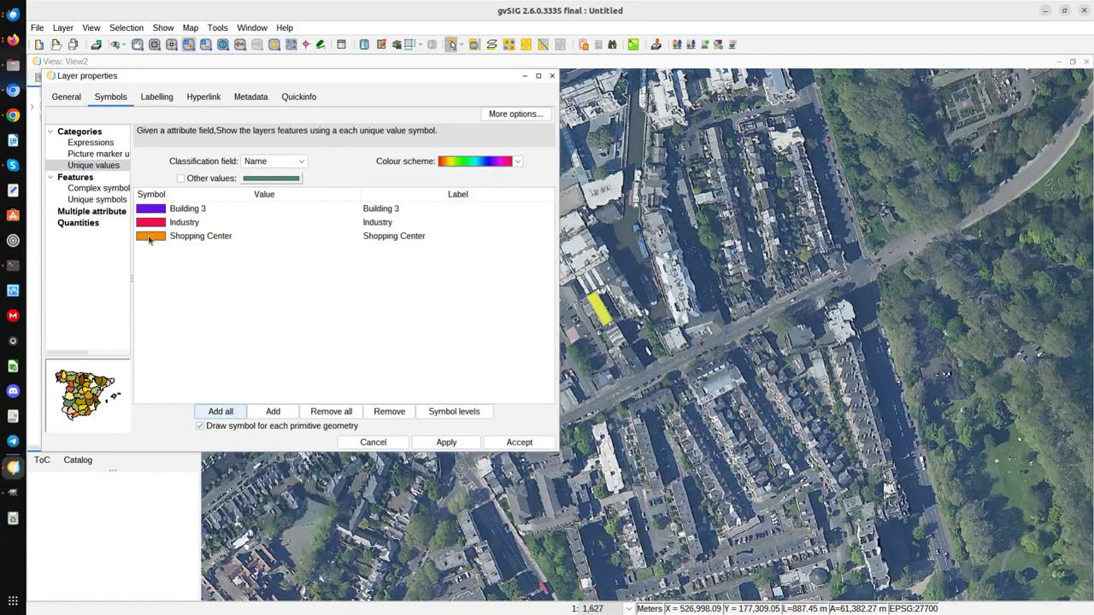
pyautogui.click(469, 447)
pyautogui.click(513, 443)
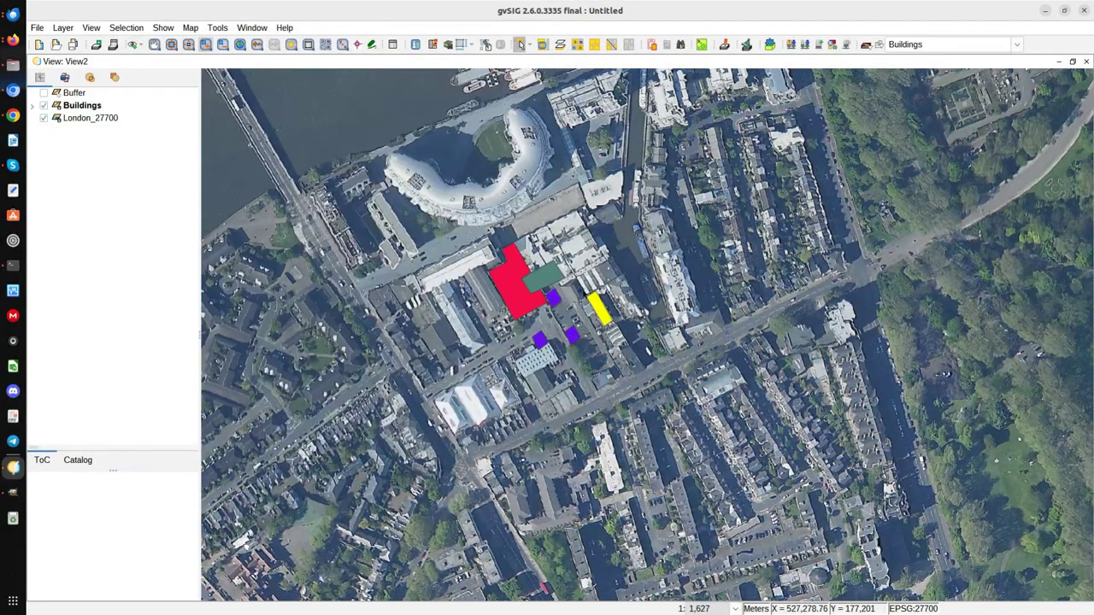
pyautogui.click(586, 301)
pyautogui.scroll(2, 586, 305)
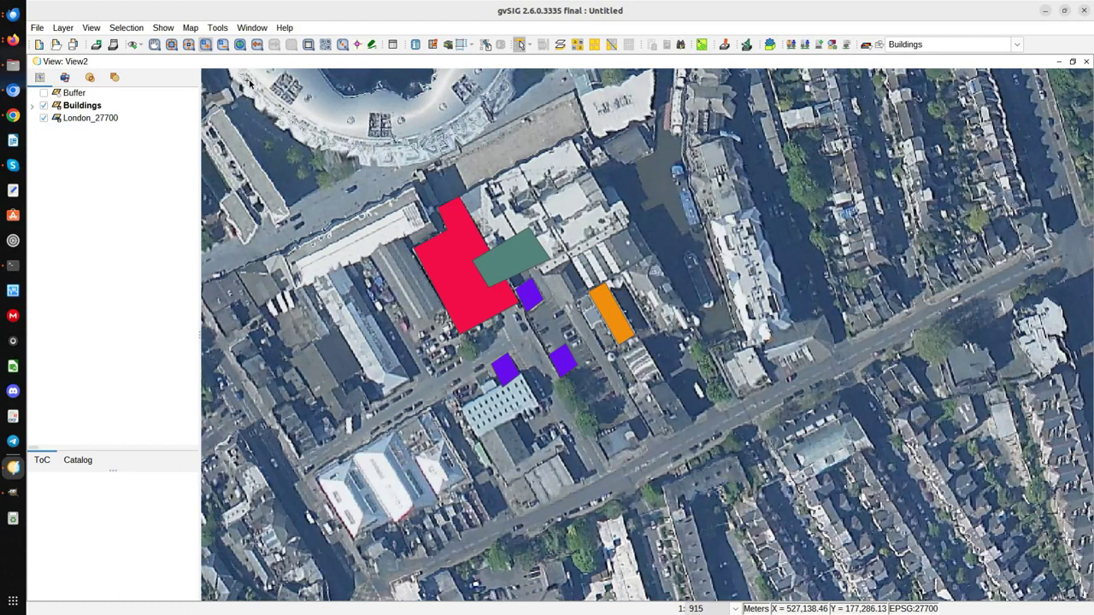
pyautogui.click(163, 27)
pyautogui.click(174, 45)
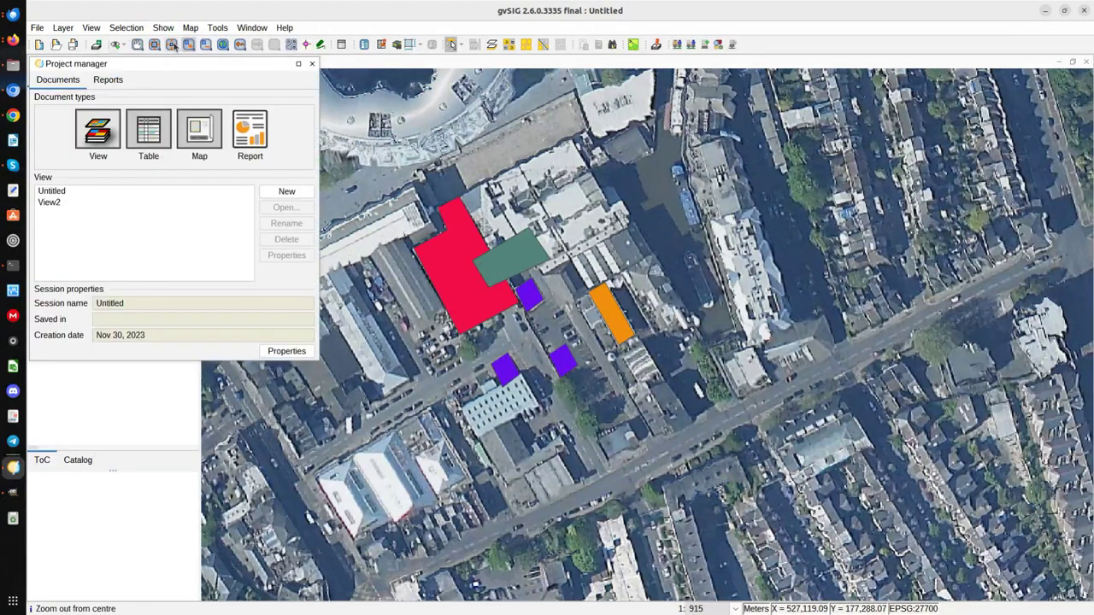
pyautogui.click(200, 129)
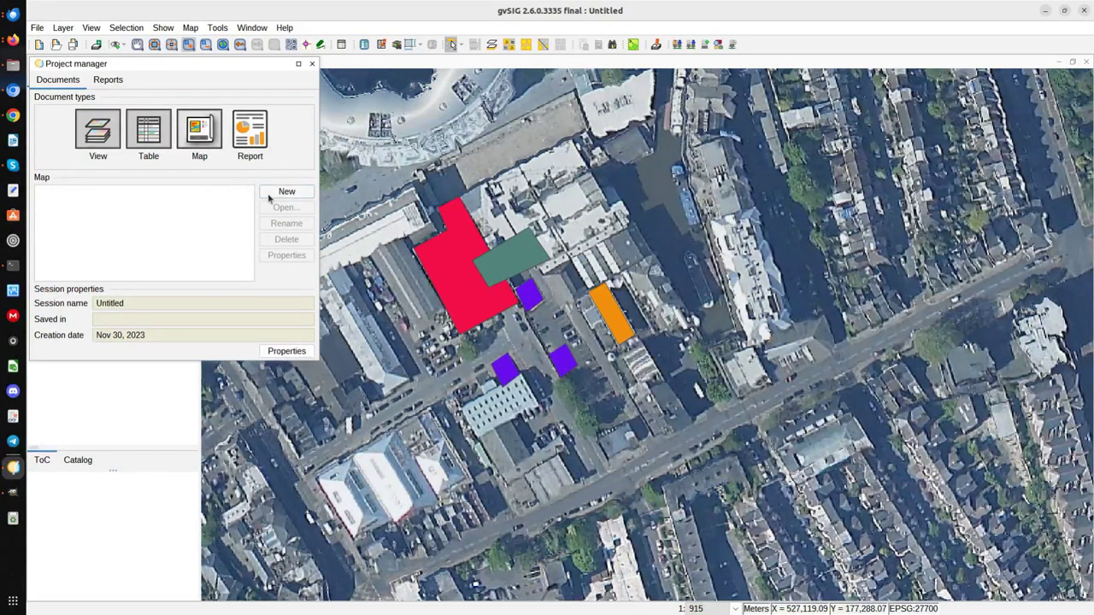
pyautogui.click(312, 65)
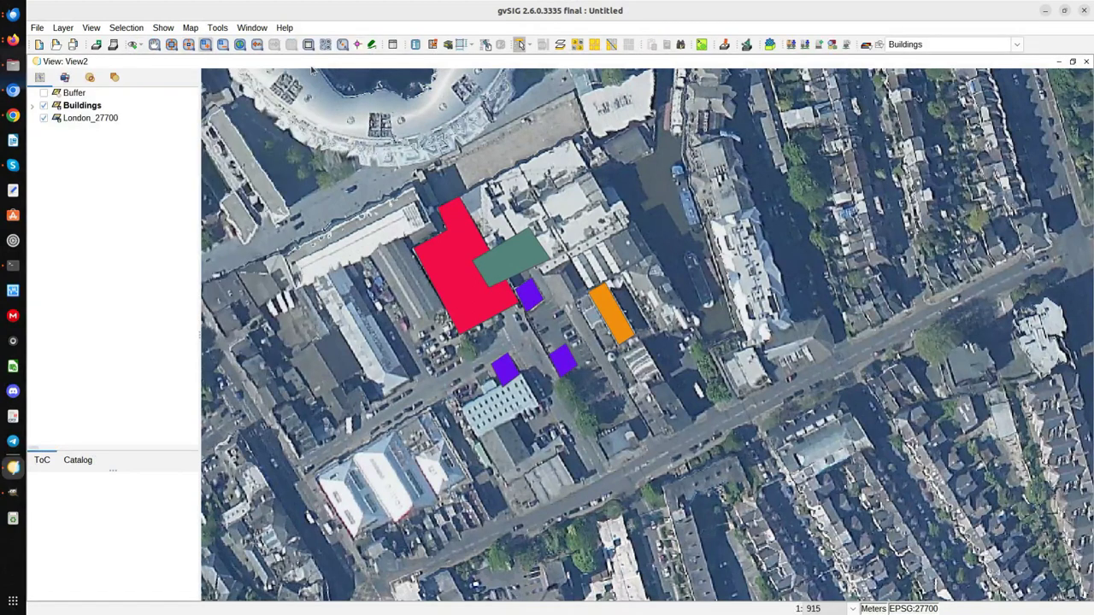
# Step: Create a new map layout with the printer's page size, horizontal orientation and 300 dots per inch, inserting View2
pyautogui.click(192, 29)
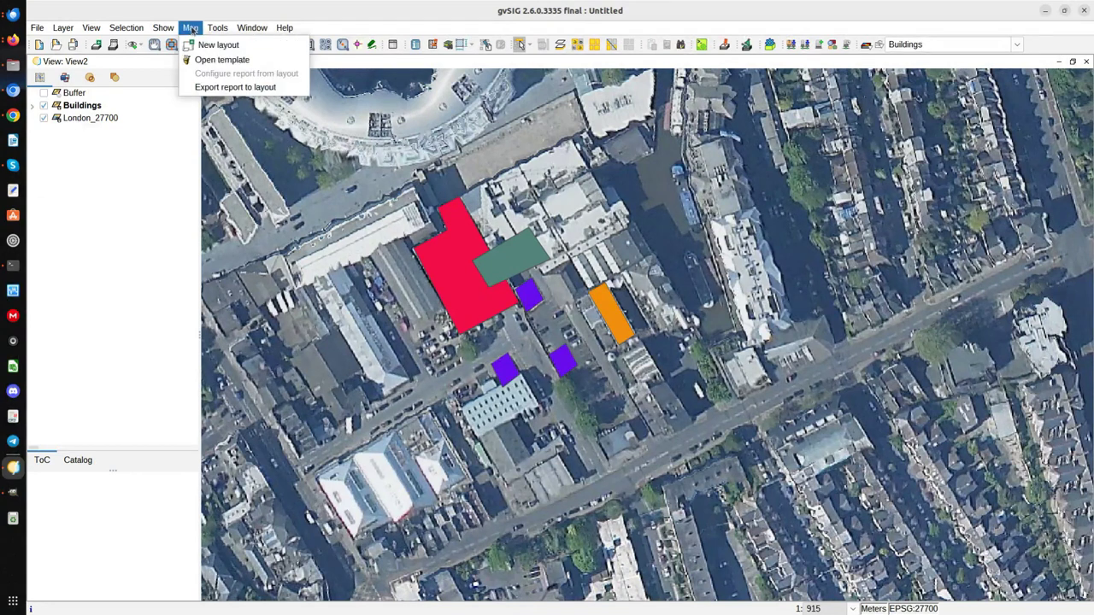
pyautogui.click(235, 47)
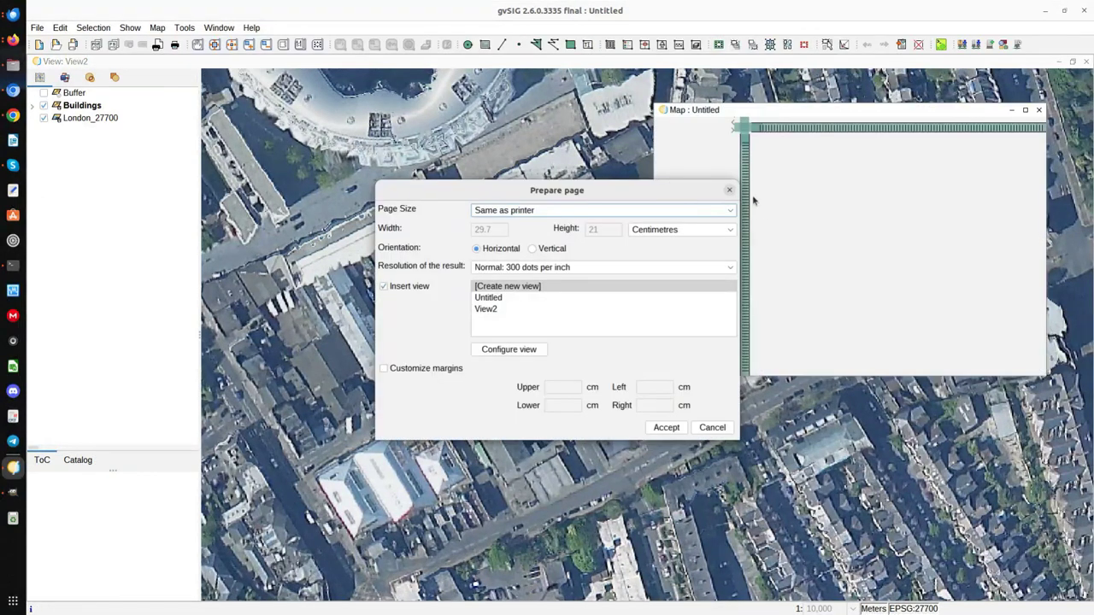
pyautogui.click(551, 212)
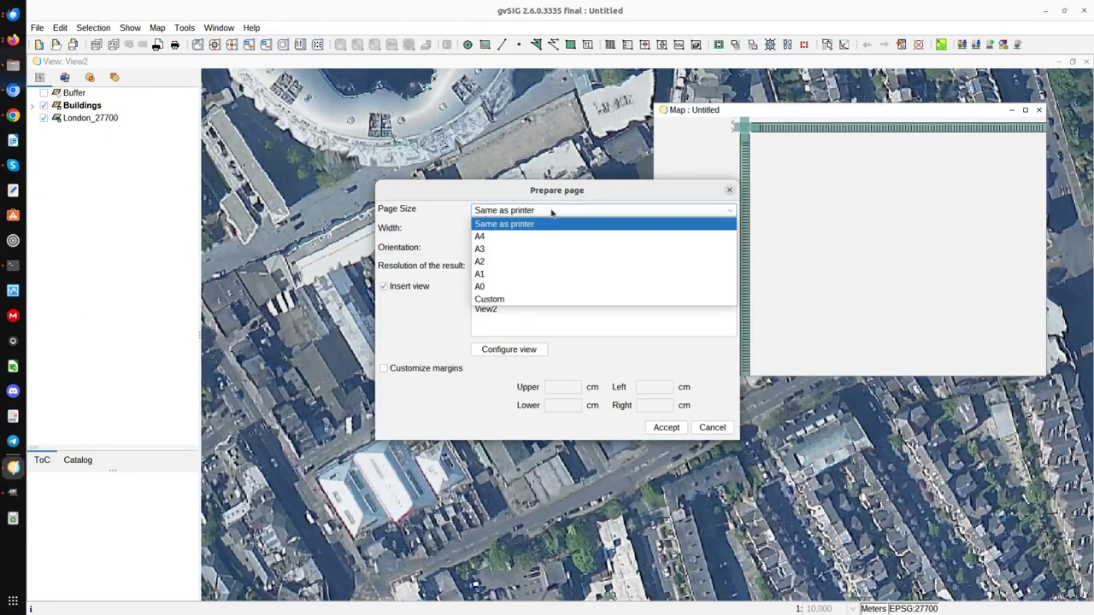
pyautogui.click(551, 212)
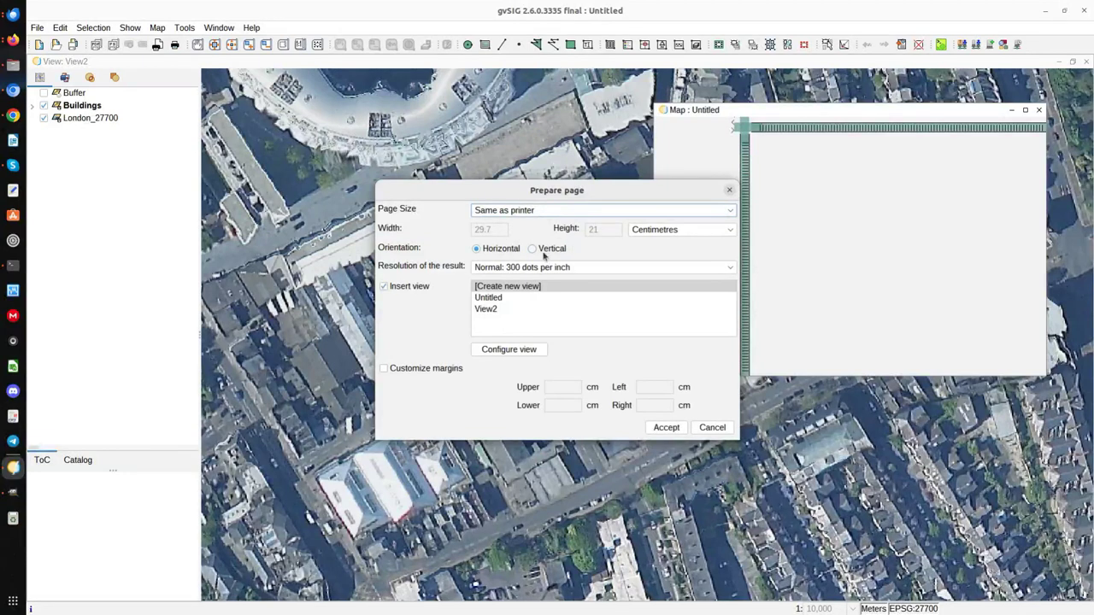
pyautogui.click(489, 311)
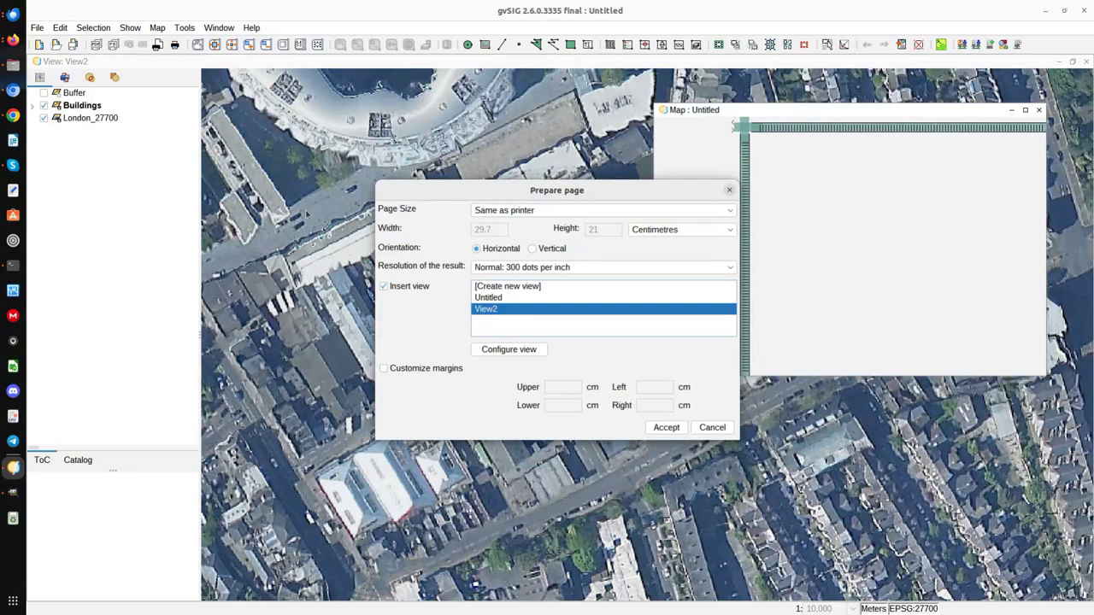
pyautogui.click(667, 428)
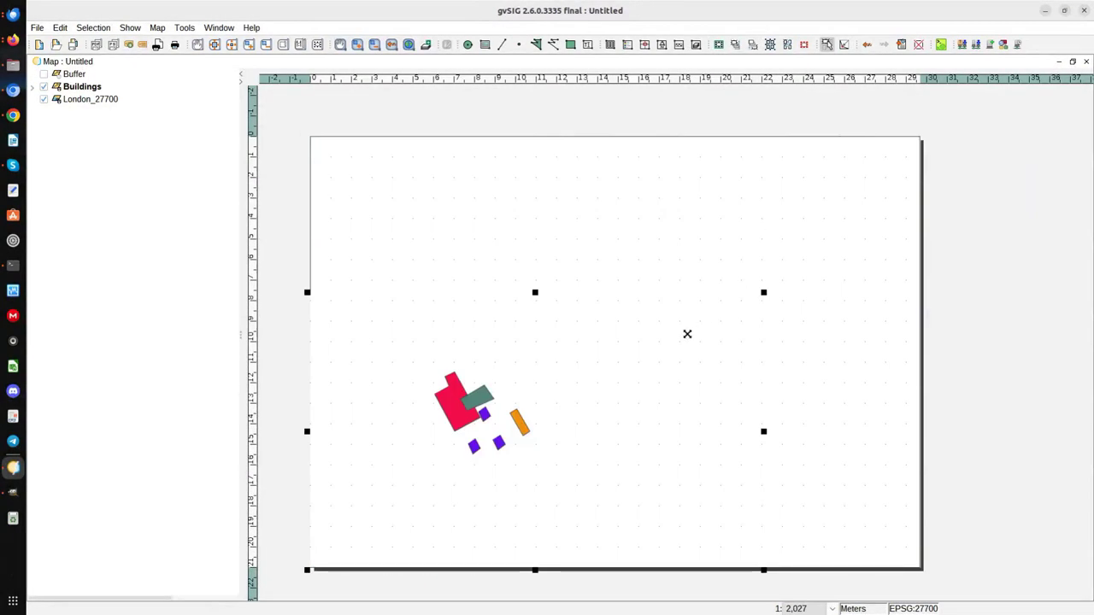
# Step: Move the view frame inside the page and enlarge it to about 22 by 16 cm, leaving room at its right
pyautogui.moveTo(691, 290); pyautogui.dragTo(701, 247)
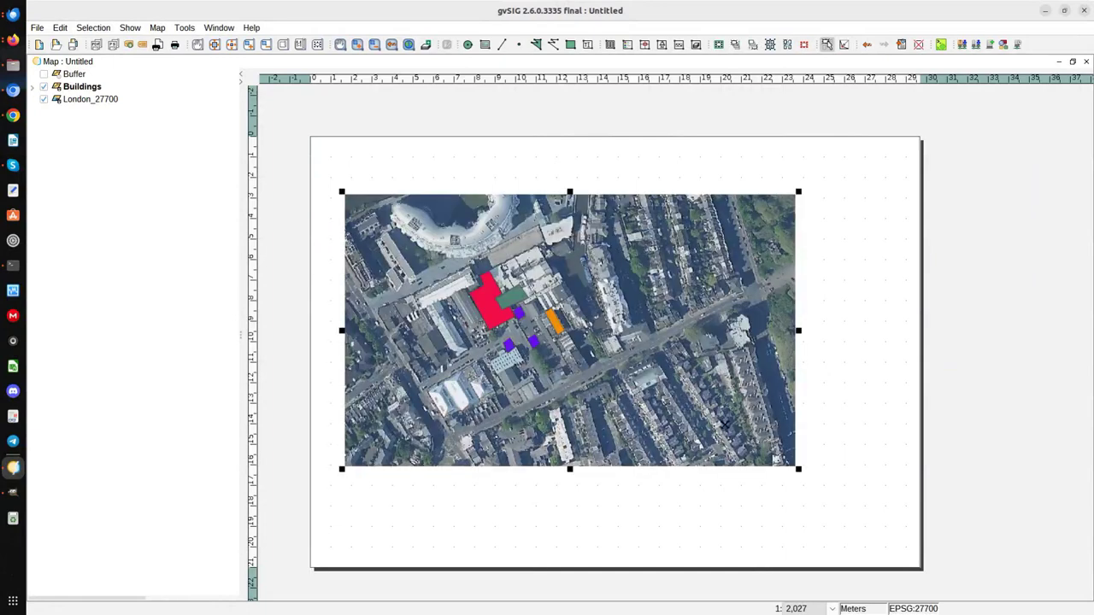
pyautogui.moveTo(798, 470); pyautogui.dragTo(806, 521)
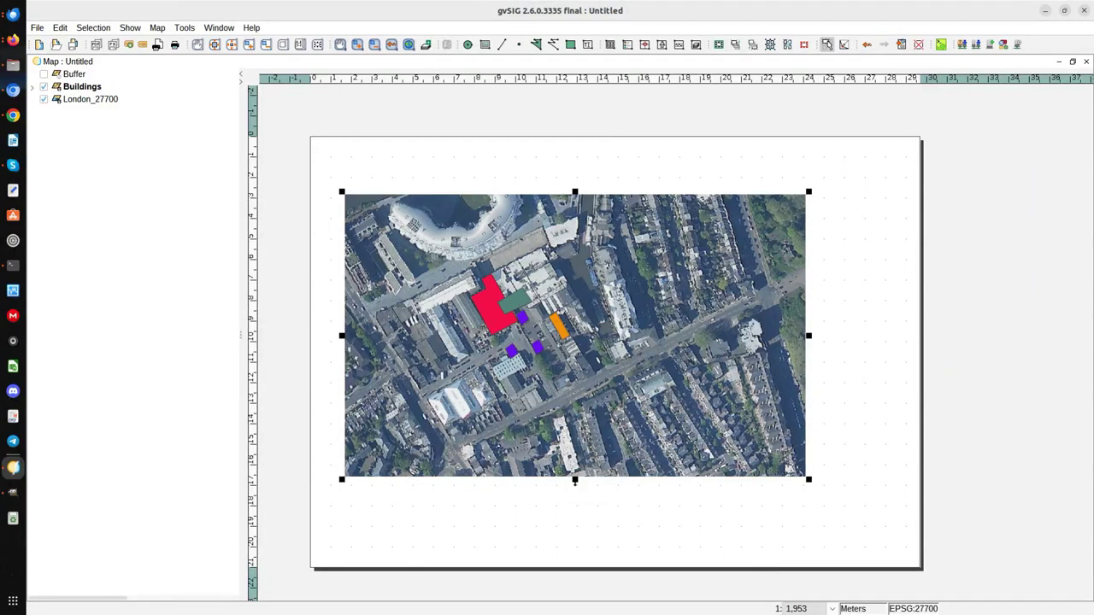
pyautogui.moveTo(574, 480); pyautogui.dragTo(574, 529)
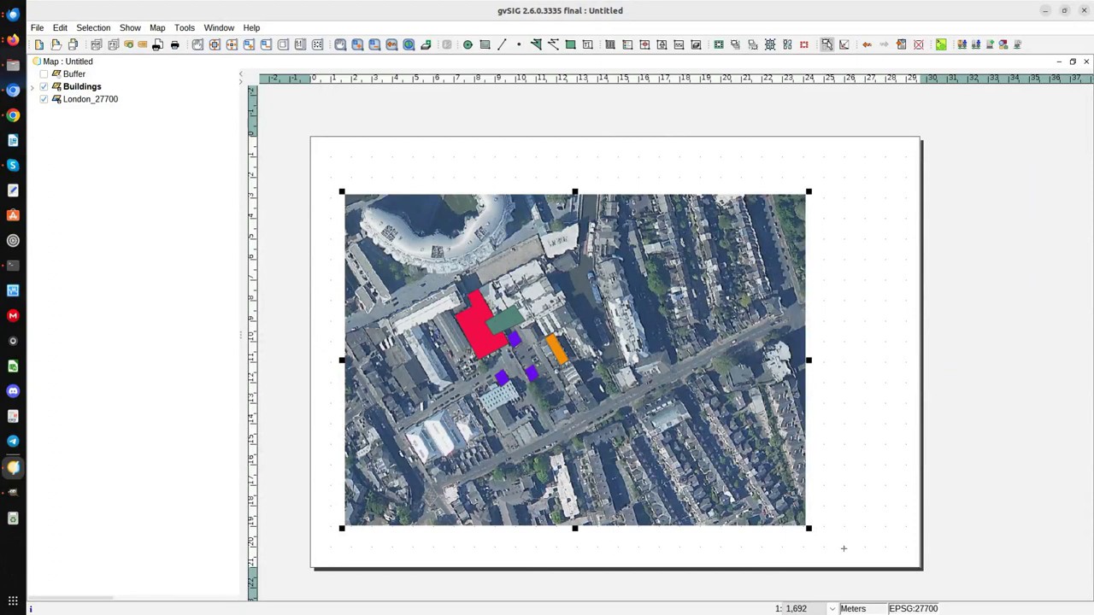
# Step: Adjust the zoom of the map inside the view frame so all building polygons fit near its centre
pyautogui.click(357, 45)
pyautogui.moveTo(428, 264); pyautogui.dragTo(627, 404)
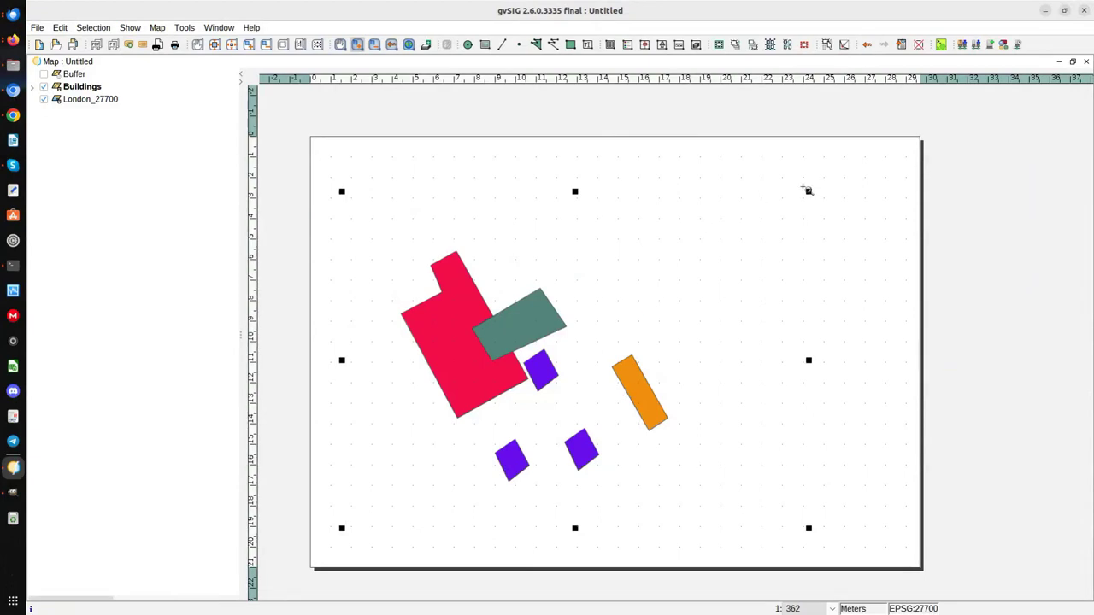
pyautogui.click(808, 190)
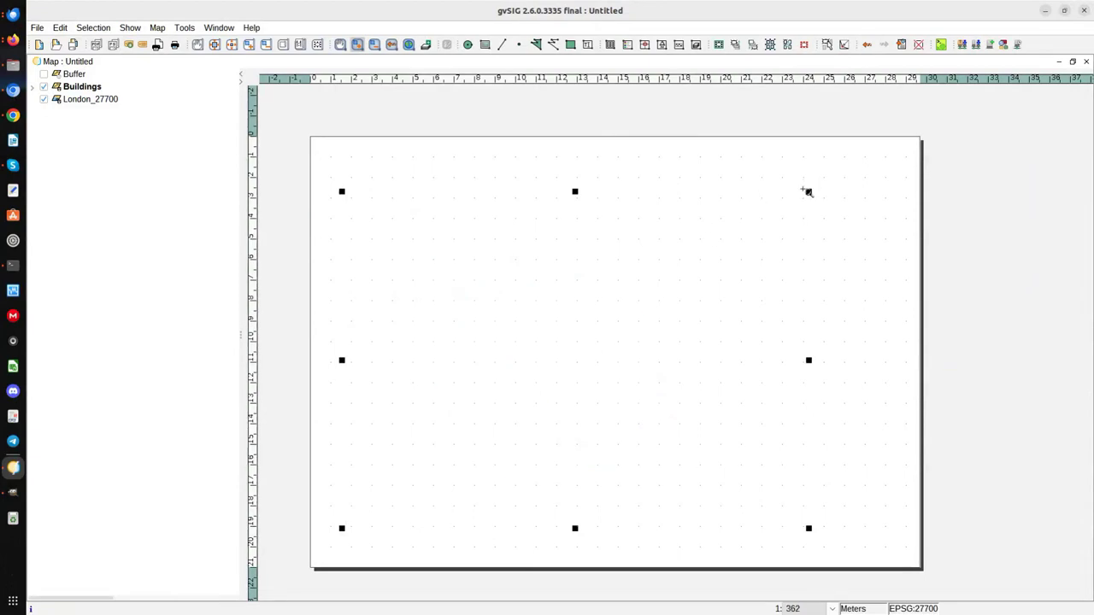
pyautogui.click(409, 47)
pyautogui.moveTo(409, 260); pyautogui.dragTo(479, 319)
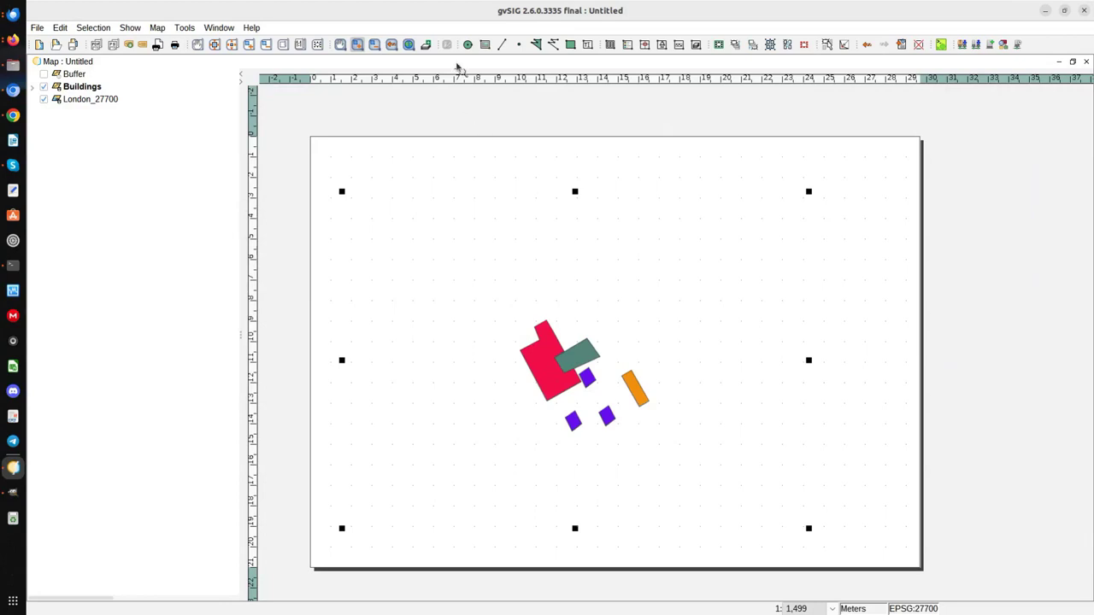
# Step: Give the View2 frame a fixed scale of 1:1500 in its properties
pyautogui.rightClick(553, 267)
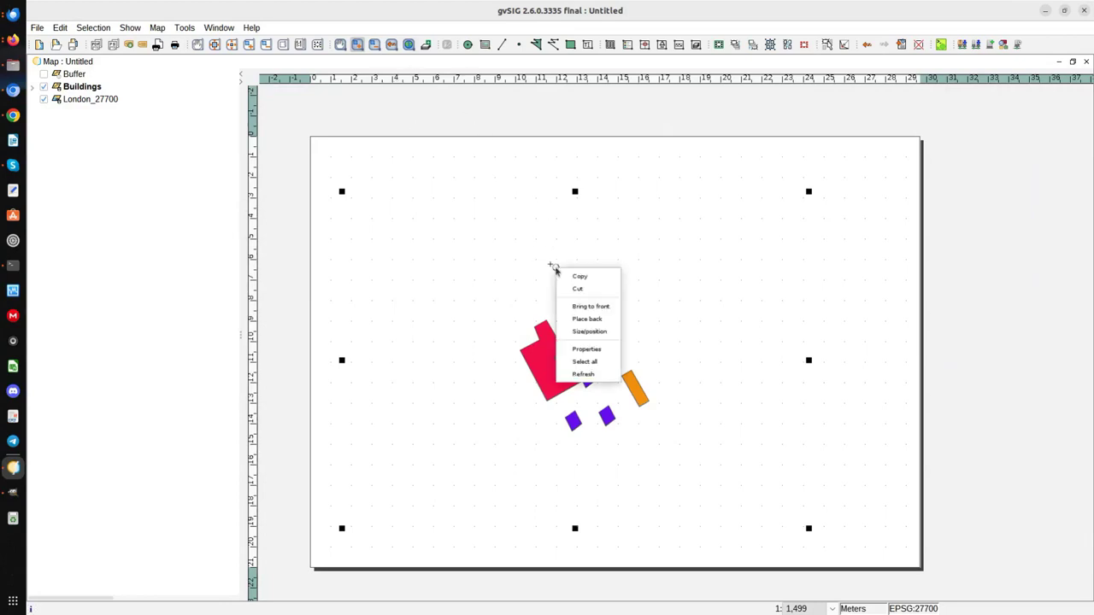
pyautogui.click(584, 350)
pyautogui.click(105, 266)
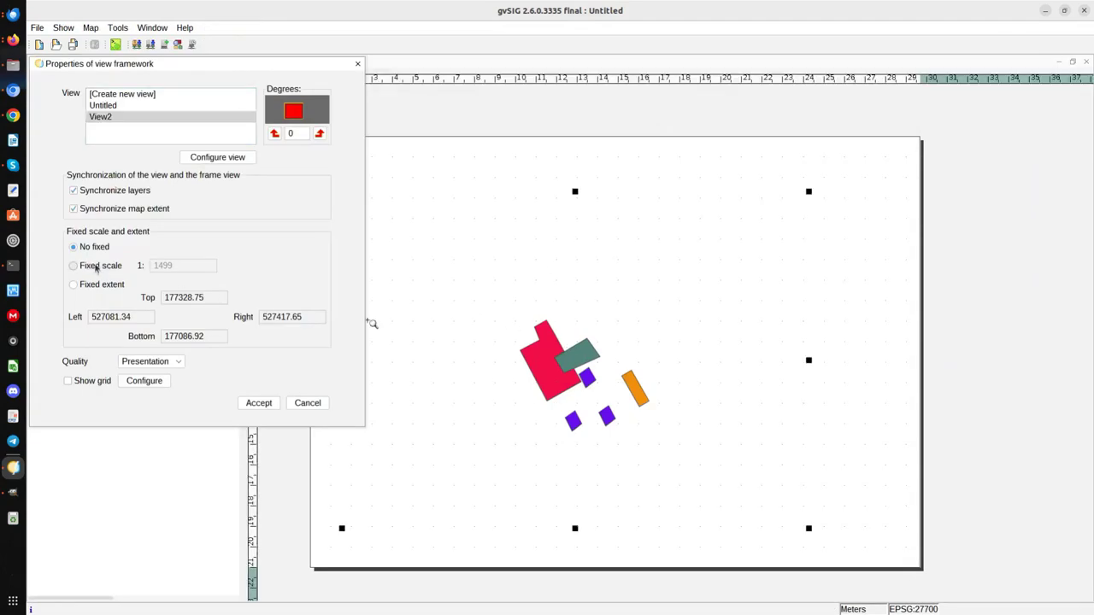
pyautogui.moveTo(178, 266); pyautogui.dragTo(142, 263)
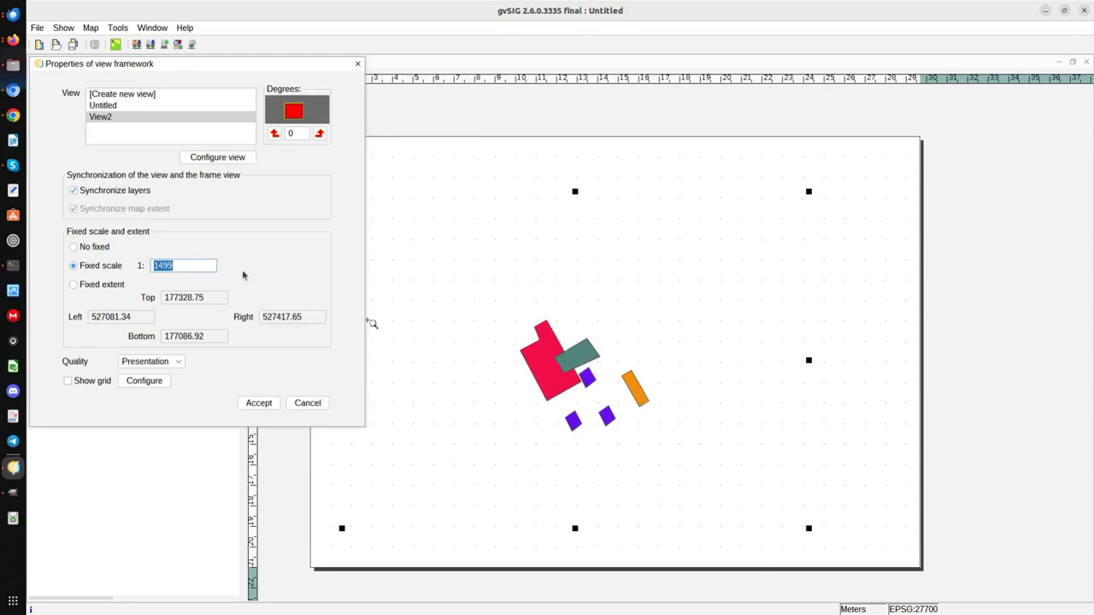
pyautogui.write('1500')
pyautogui.click(256, 404)
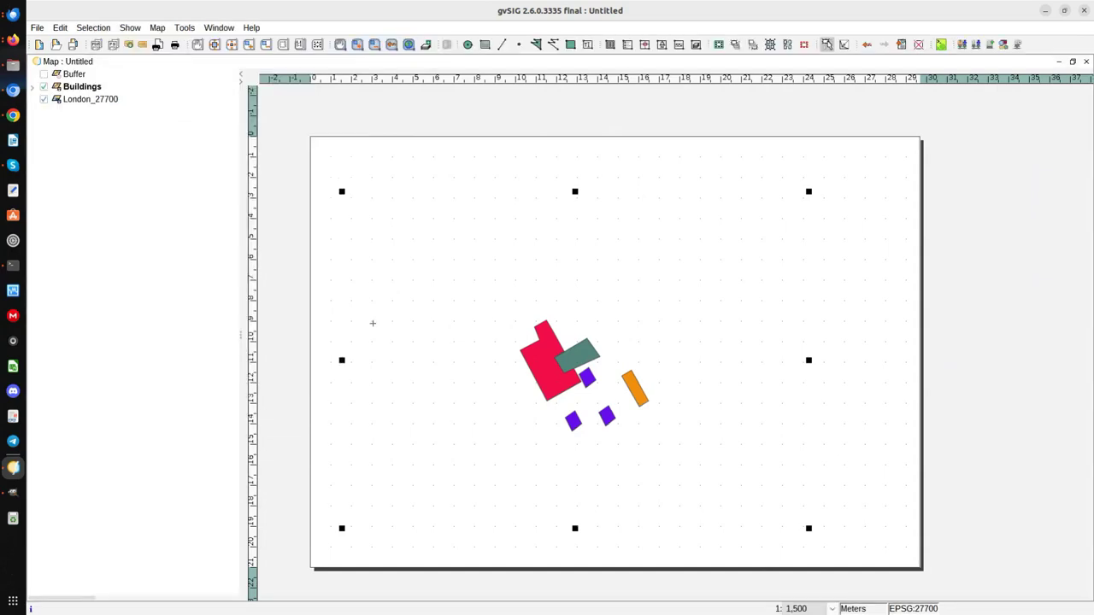
# Step: Insert a rectangle about 4.5 cm wide and 8 cm tall in the page's upper-right corner, beside the view frame
pyautogui.click(47, 103)
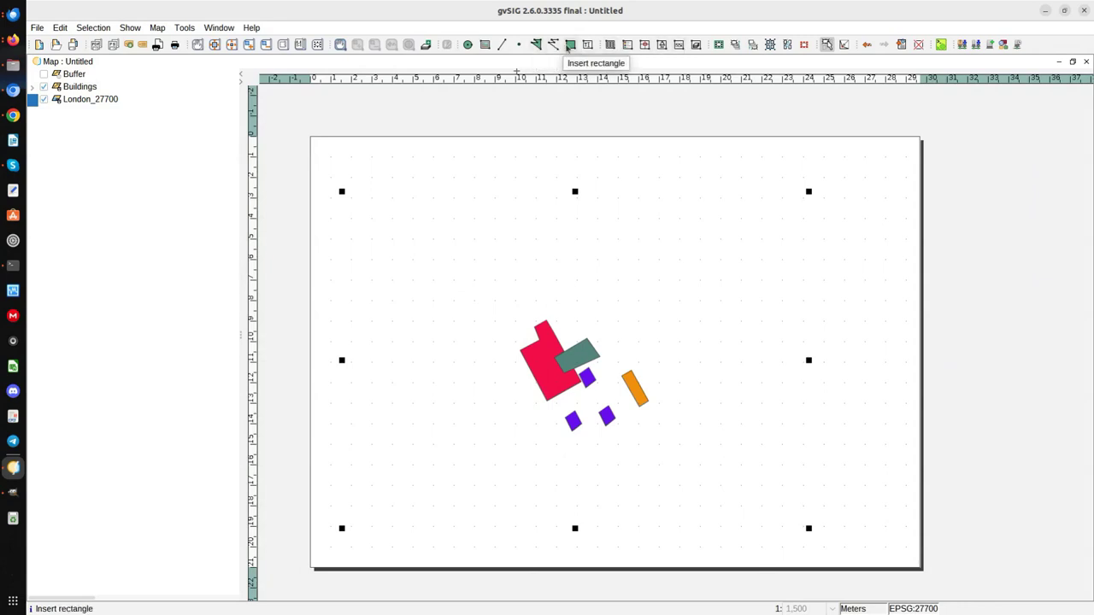
pyautogui.click(569, 47)
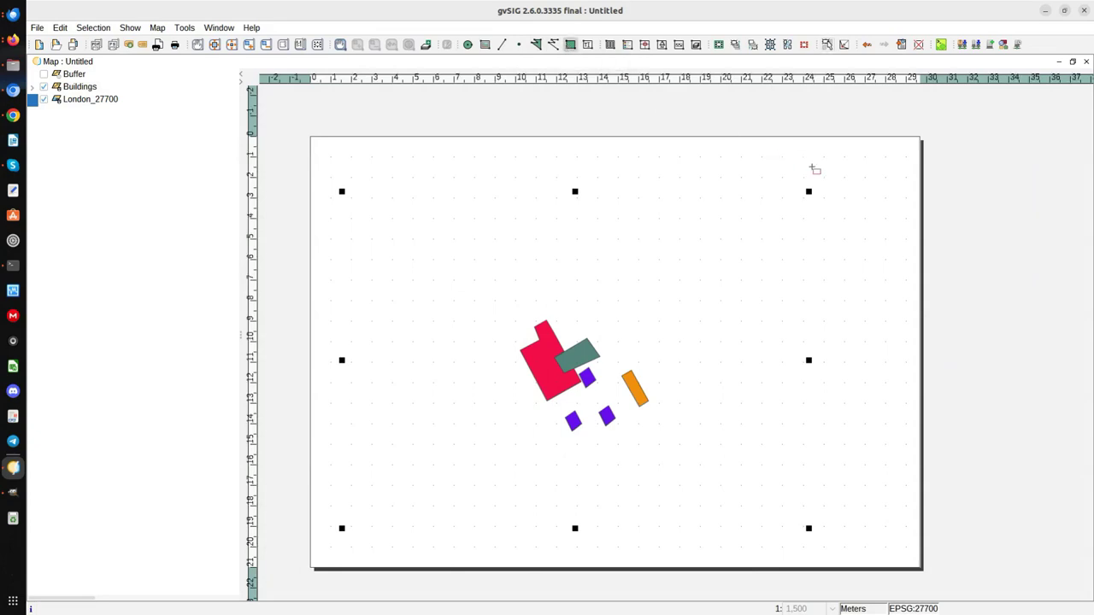
pyautogui.moveTo(814, 168); pyautogui.dragTo(907, 328)
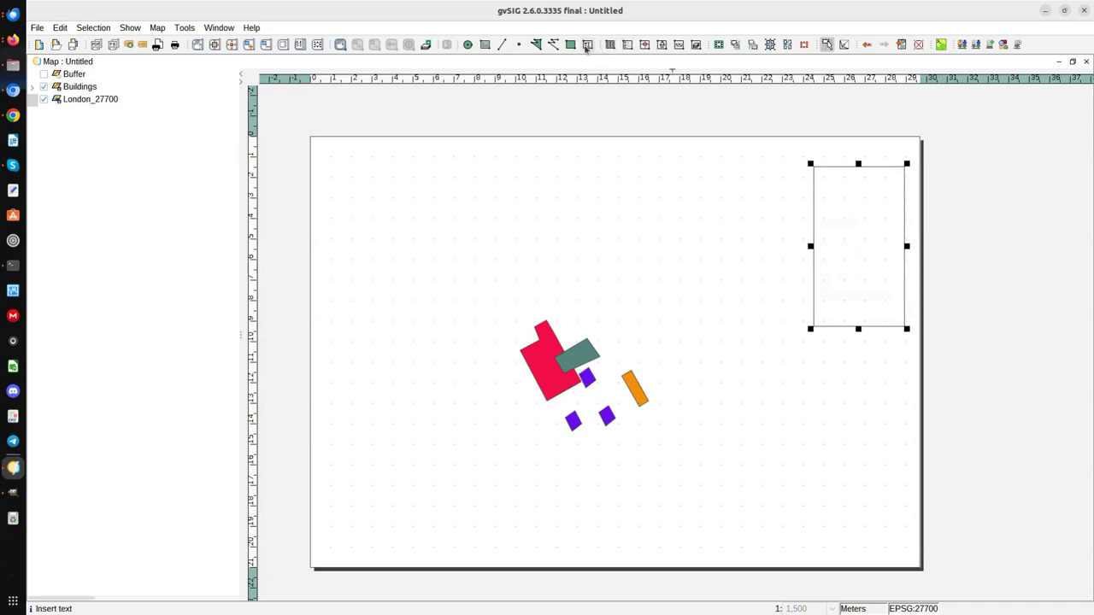
# Step: Insert the centred title "London buildings" with font size 40 in a wide text frame across the top of the page
pyautogui.click(586, 48)
pyautogui.moveTo(360, 151); pyautogui.dragTo(786, 206)
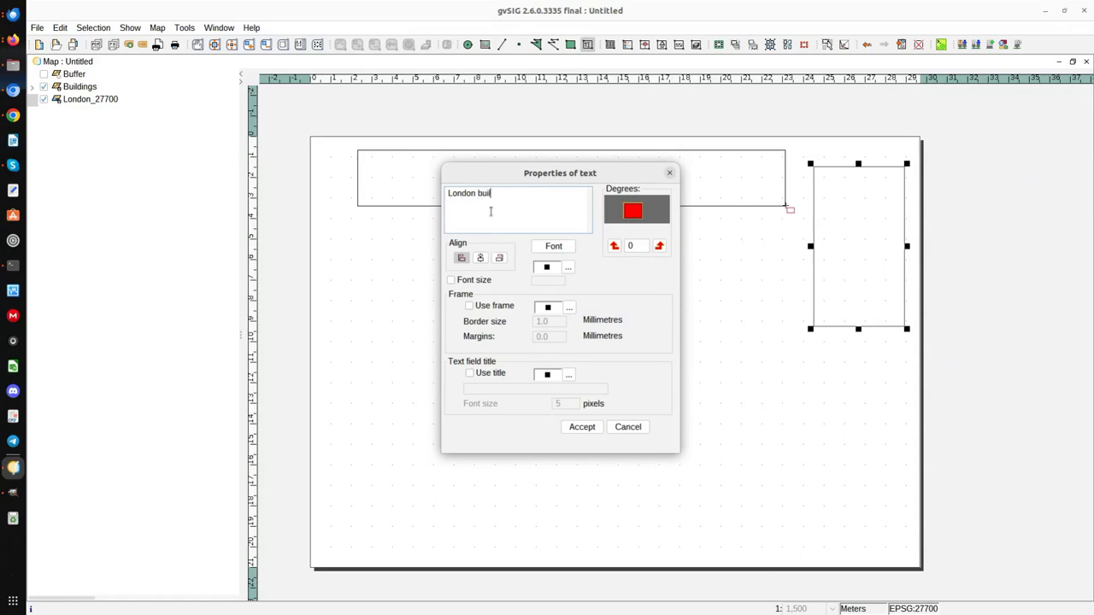
pyautogui.write('London buildings')
pyautogui.click(482, 258)
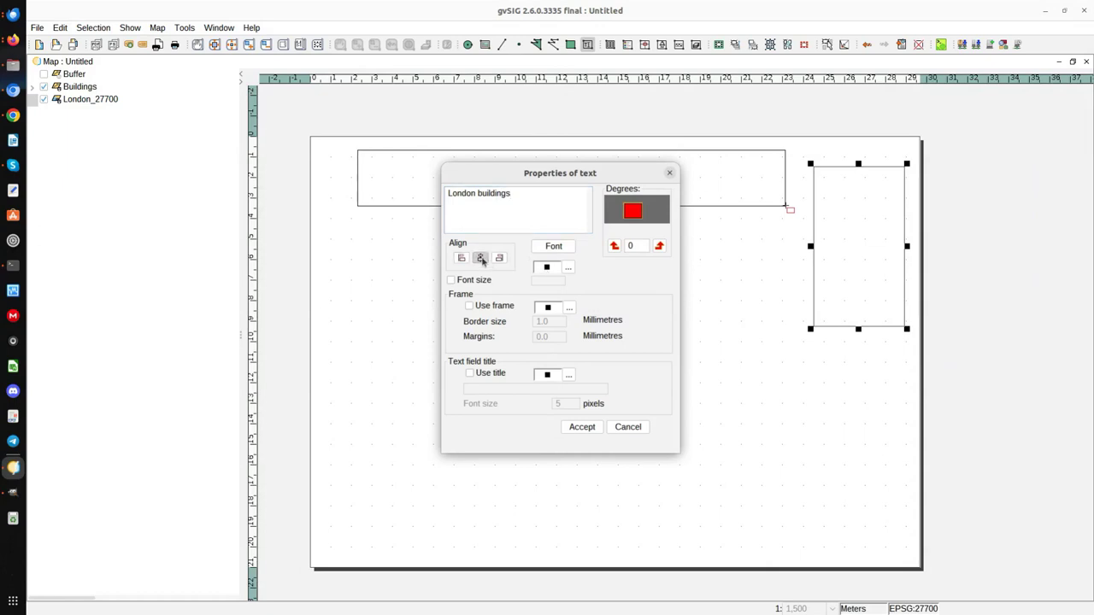
pyautogui.click(469, 283)
pyautogui.click(537, 282)
pyautogui.write('40')
pyautogui.click(583, 426)
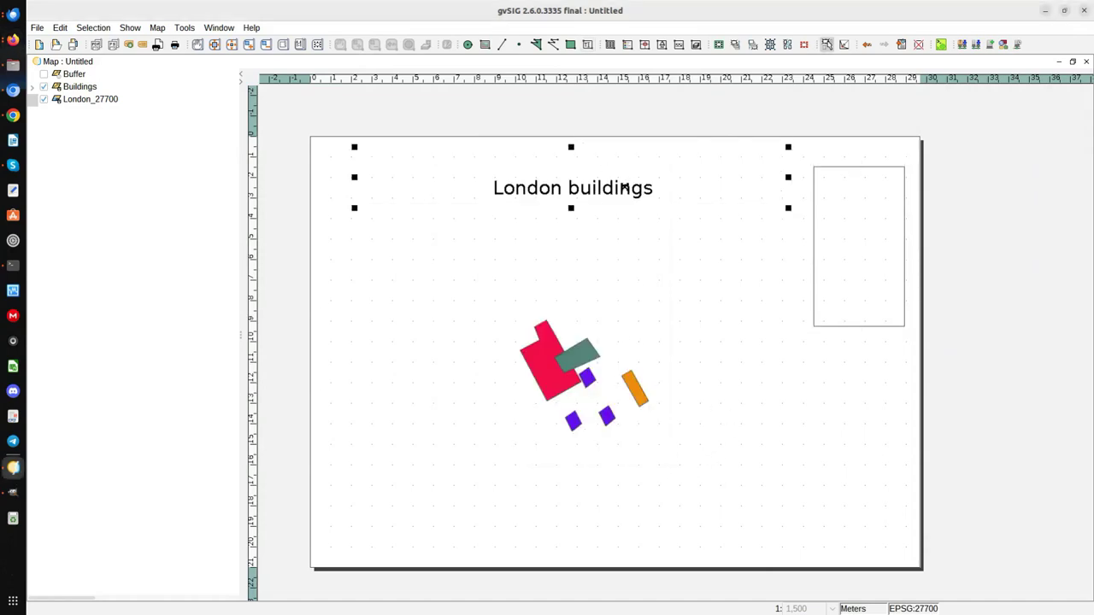
# Step: Insert a legend for the View2 frame inside the rectangle, excluding the London_27700 layer, and shorten the legend frame
pyautogui.click(628, 47)
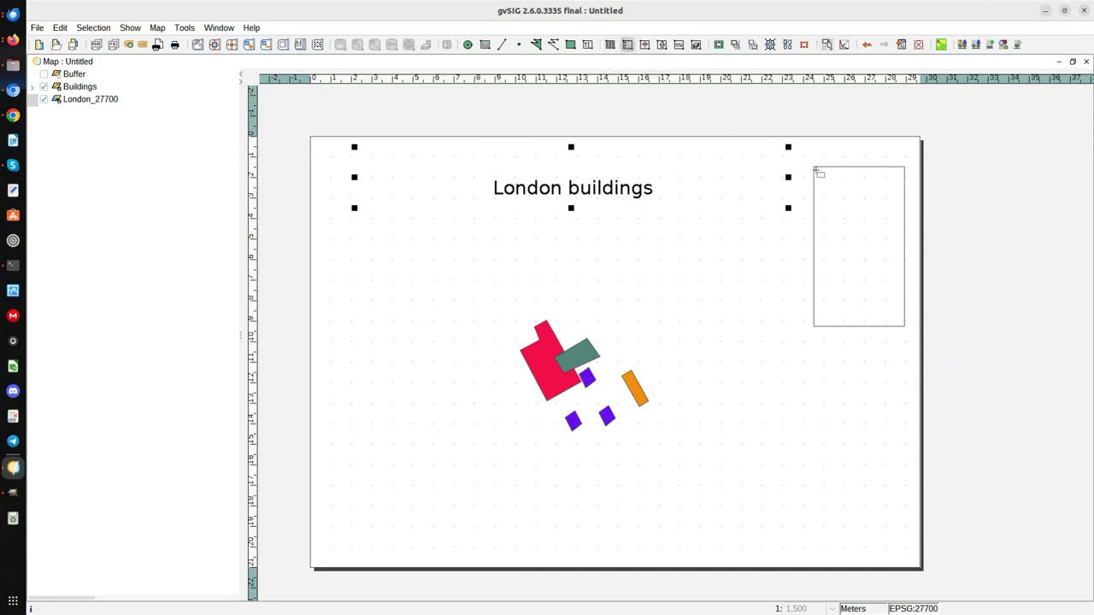
pyautogui.moveTo(818, 174); pyautogui.dragTo(904, 326)
pyautogui.click(511, 284)
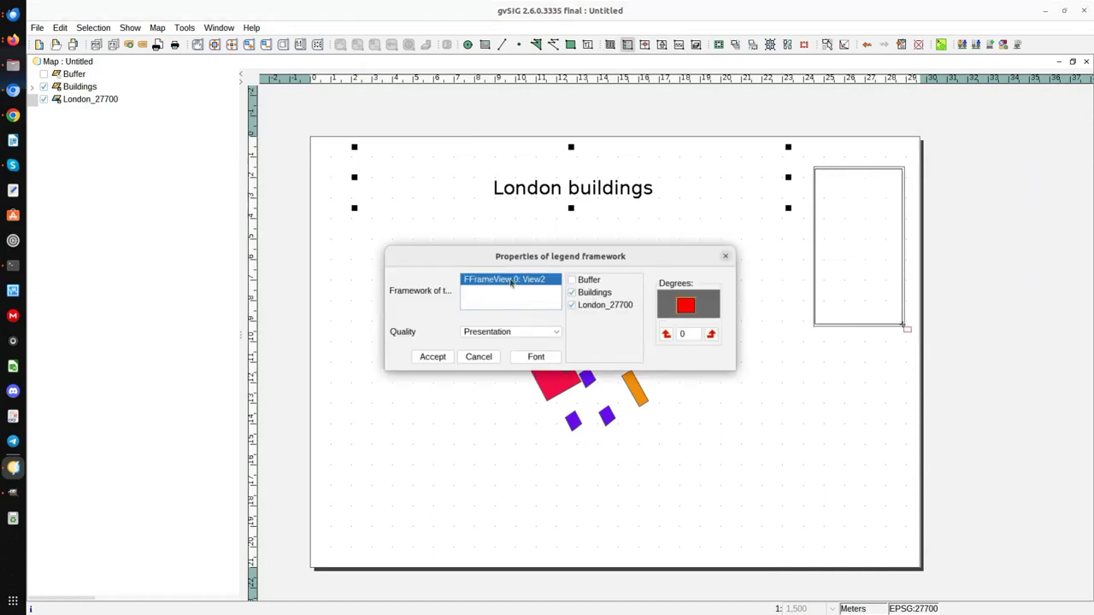
pyautogui.click(574, 307)
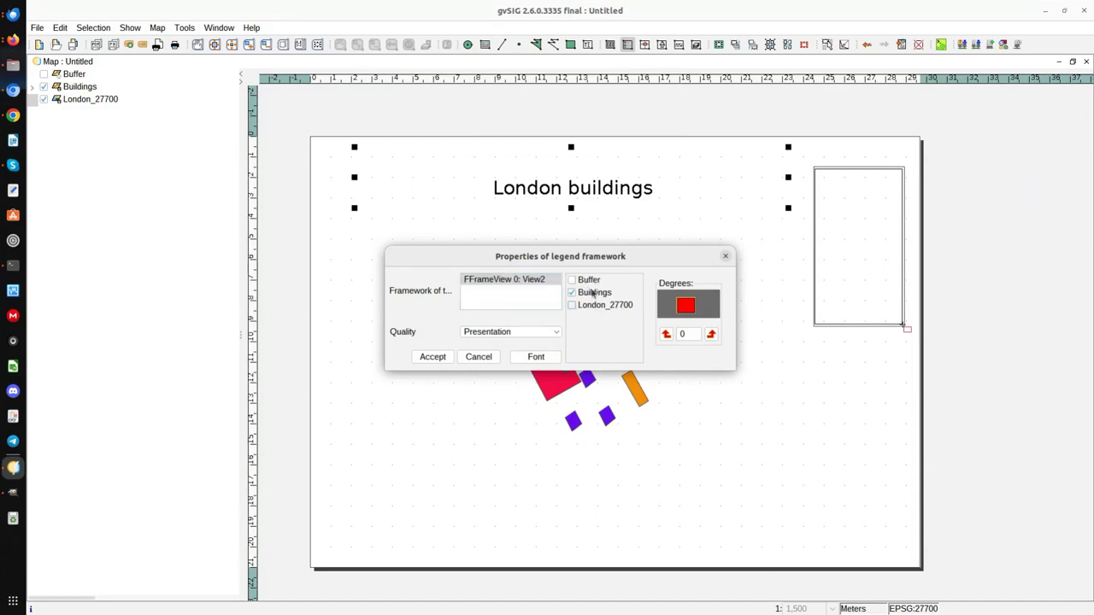
pyautogui.click(437, 357)
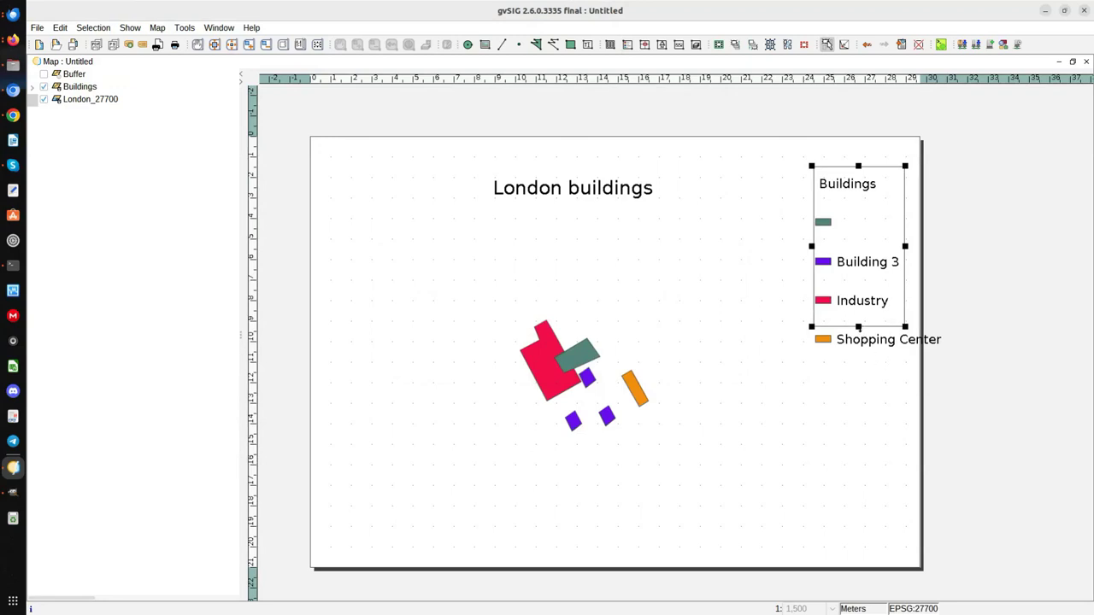
pyautogui.moveTo(858, 326); pyautogui.dragTo(859, 300)
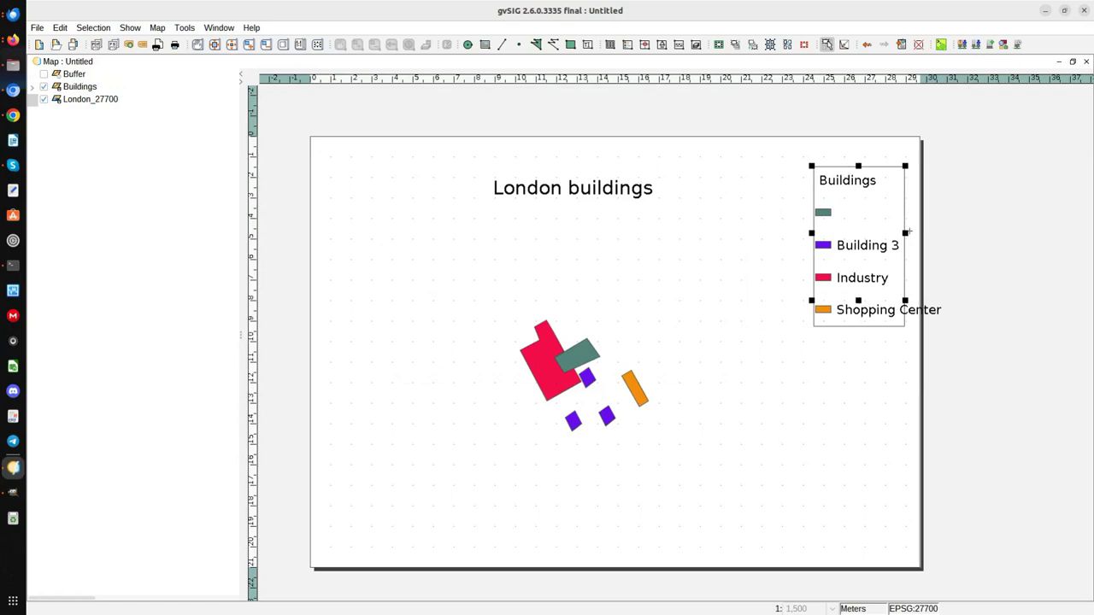
# Step: Narrow the legend frame to fit the rectangle and insert a black N-labelled north arrow for the View2 frame in the page's upper-left corner
pyautogui.moveTo(909, 232); pyautogui.dragTo(879, 233)
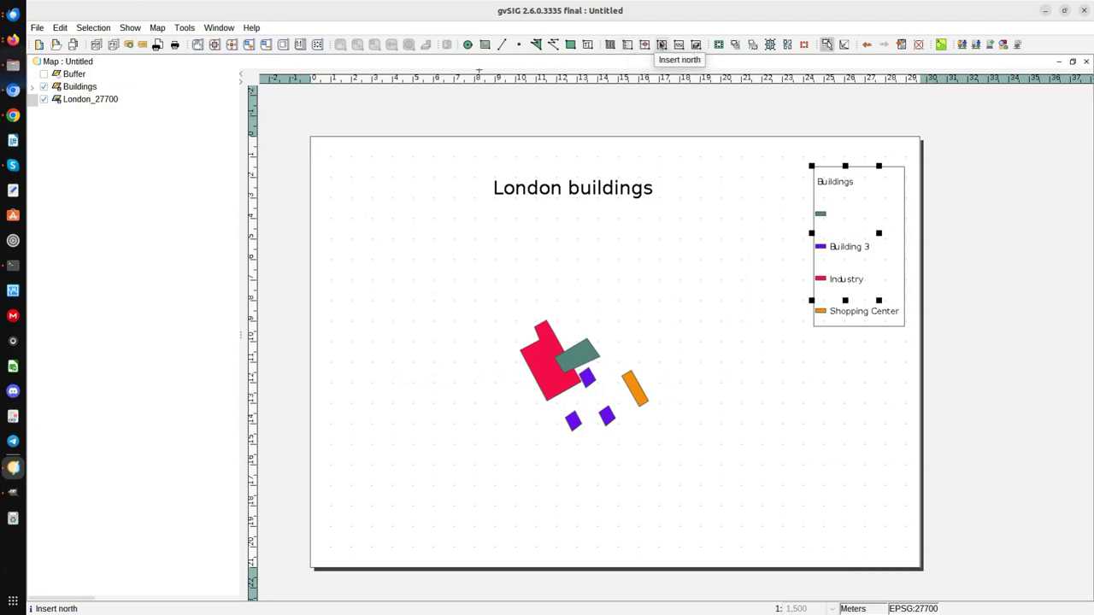
pyautogui.click(662, 46)
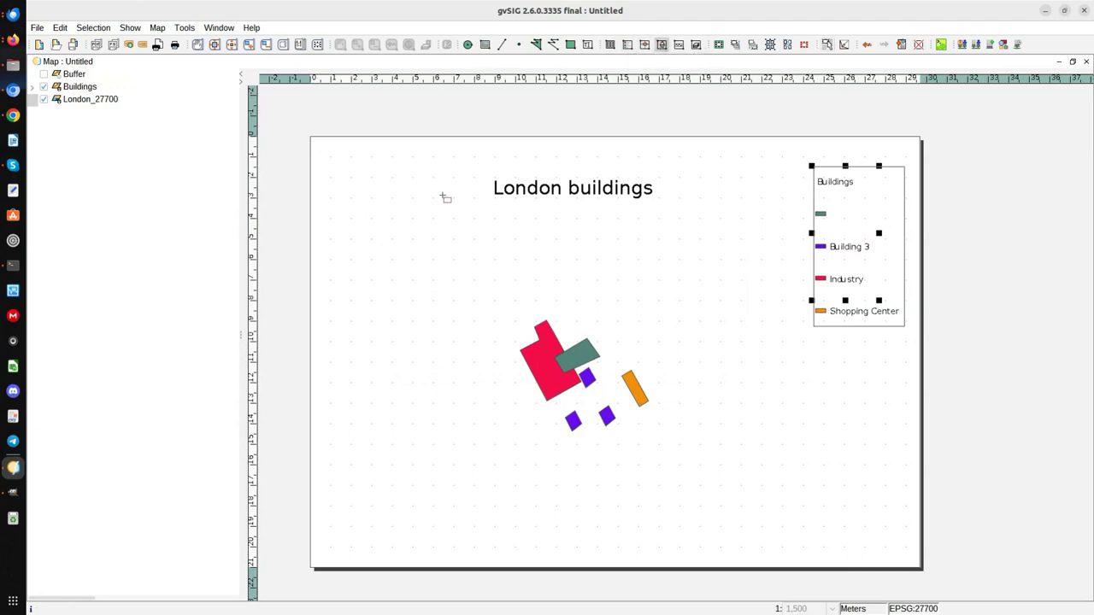
pyautogui.moveTo(342, 165); pyautogui.dragTo(396, 227)
pyautogui.click(496, 352)
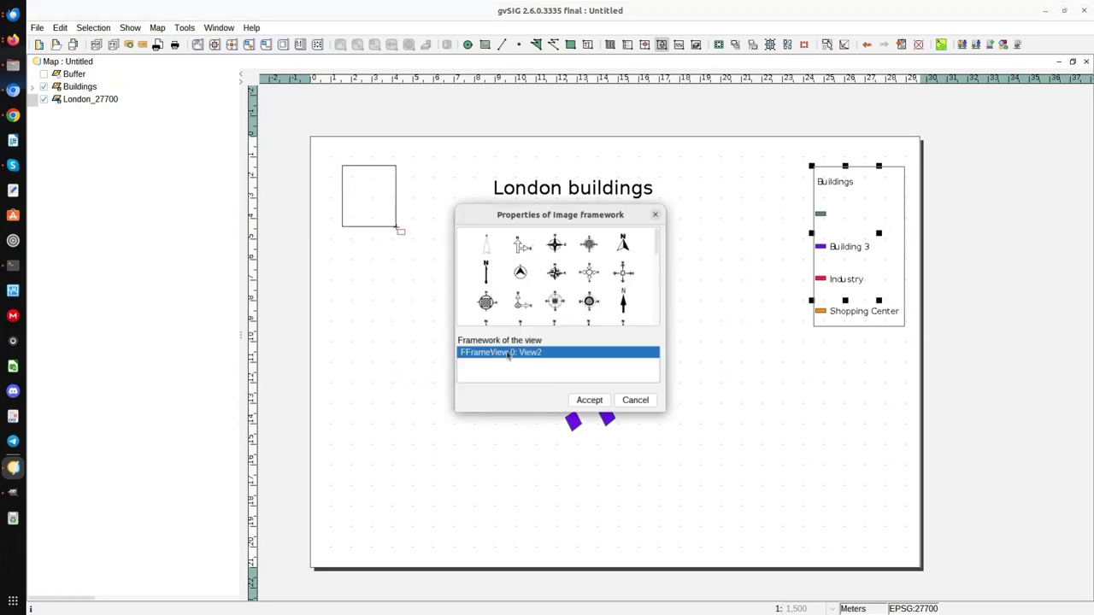
pyautogui.scroll(-2, 555, 299)
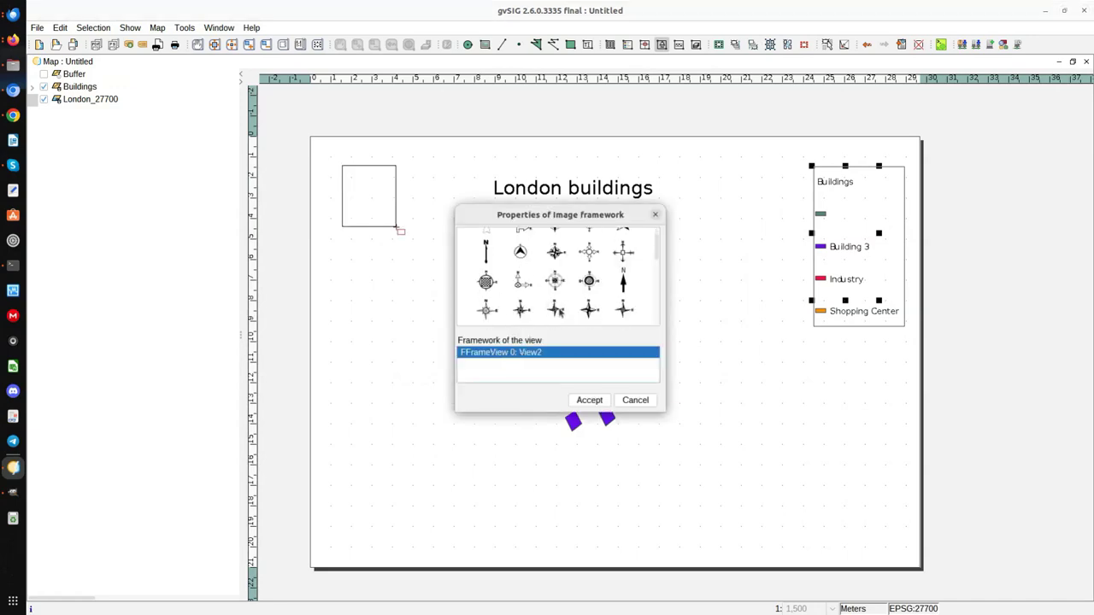
pyautogui.scroll(-2, 561, 299)
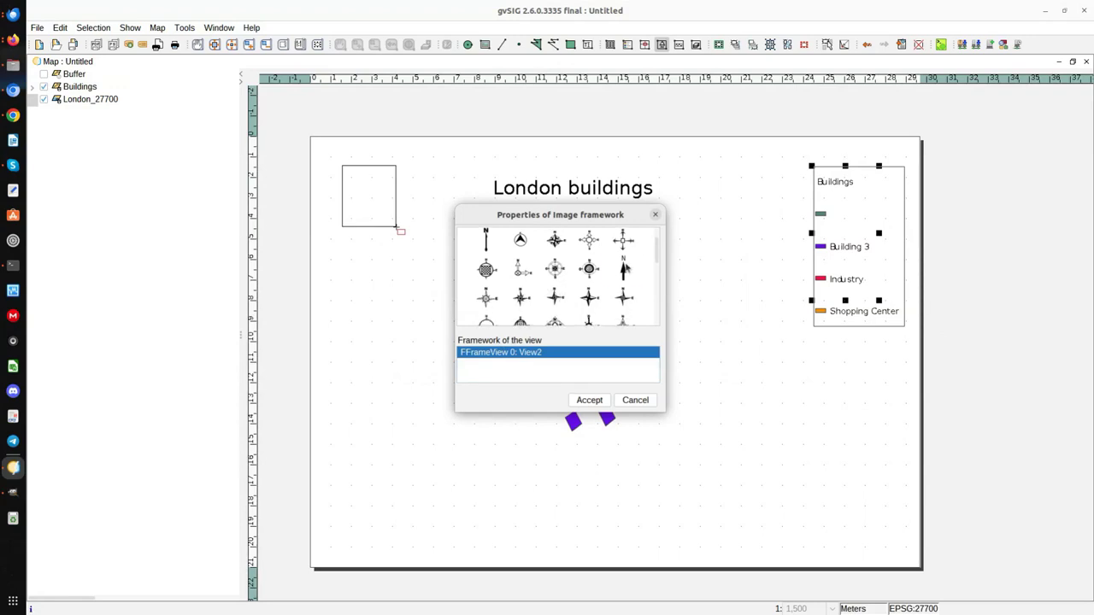
pyautogui.click(624, 269)
pyautogui.click(589, 400)
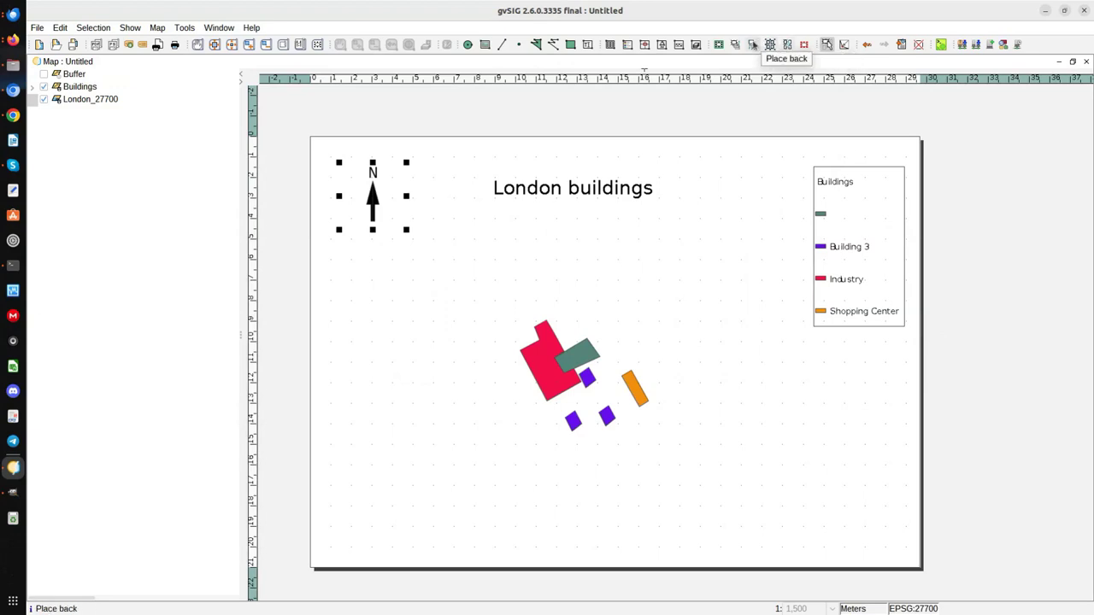
# Step: Insert a scale bar for the View2 frame below the legend, about 6.5 cm wide, using the first graphic bar style and an interval of 20
pyautogui.click(681, 46)
pyautogui.moveTo(752, 331); pyautogui.dragTo(889, 398)
pyautogui.click(428, 235)
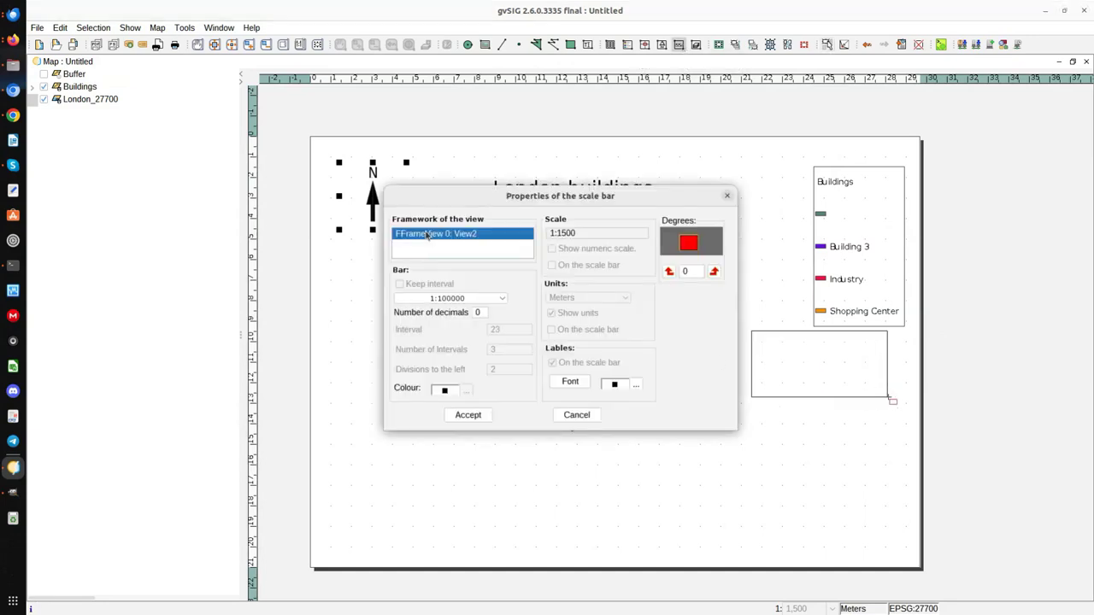
pyautogui.click(448, 298)
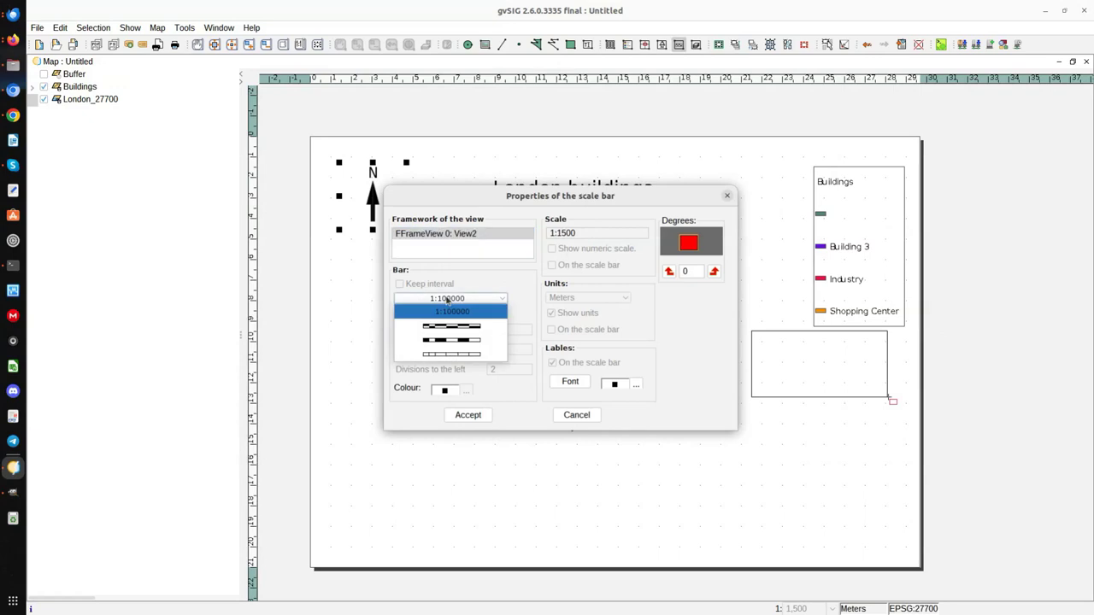
pyautogui.click(450, 331)
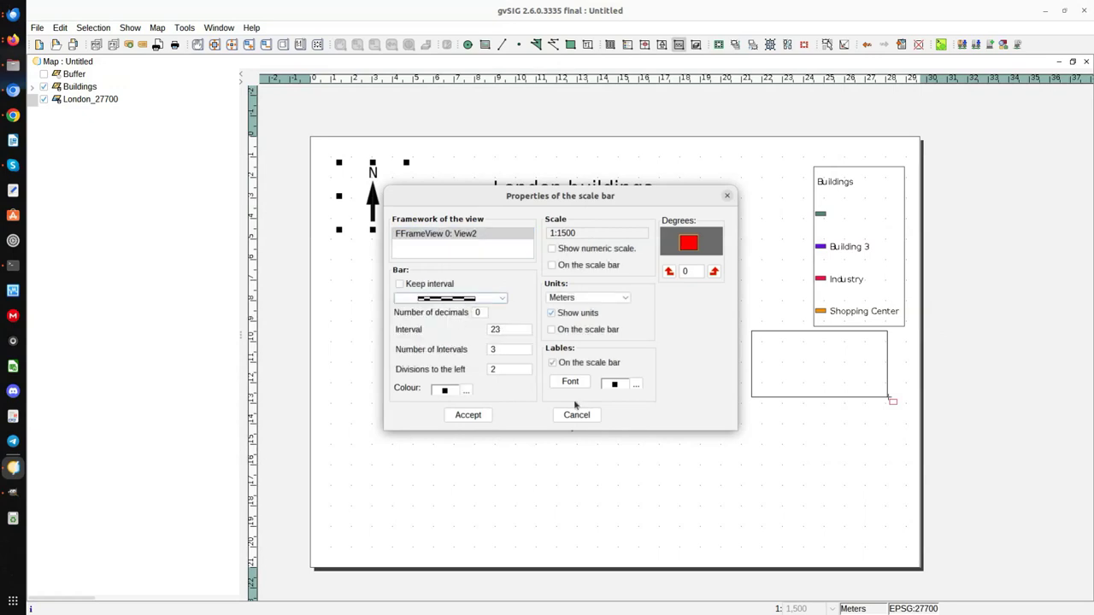
pyautogui.moveTo(510, 330); pyautogui.dragTo(477, 327)
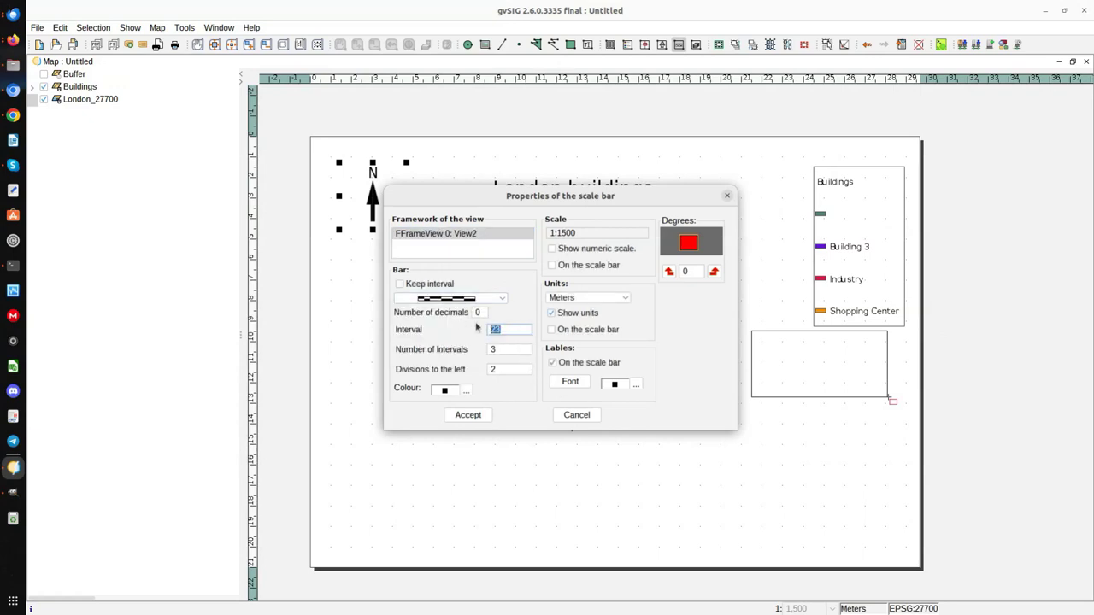
pyautogui.write('200')
pyautogui.press('BackSpace')
pyautogui.click(467, 415)
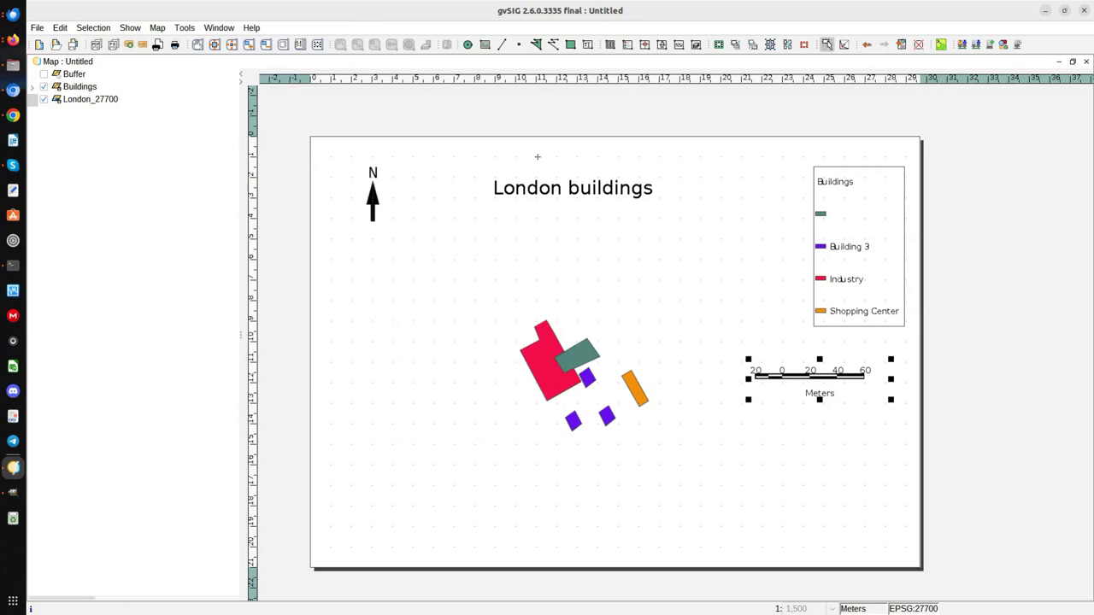
# Step: Switch to Chromium and search Google for "gis municipality management" in a new tab
pyautogui.click(12, 90)
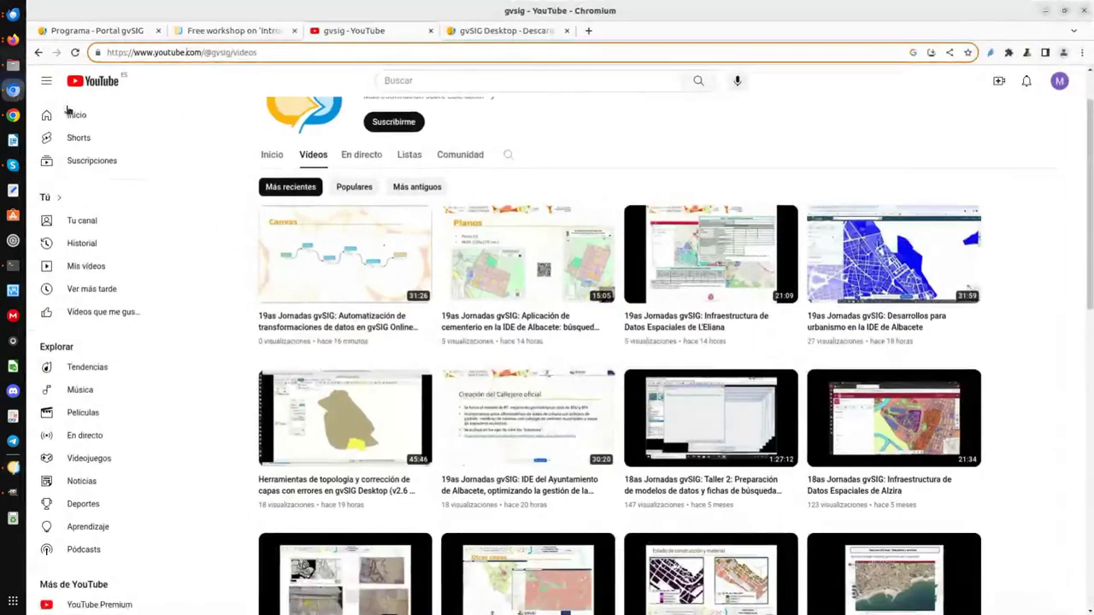
pyautogui.click(588, 30)
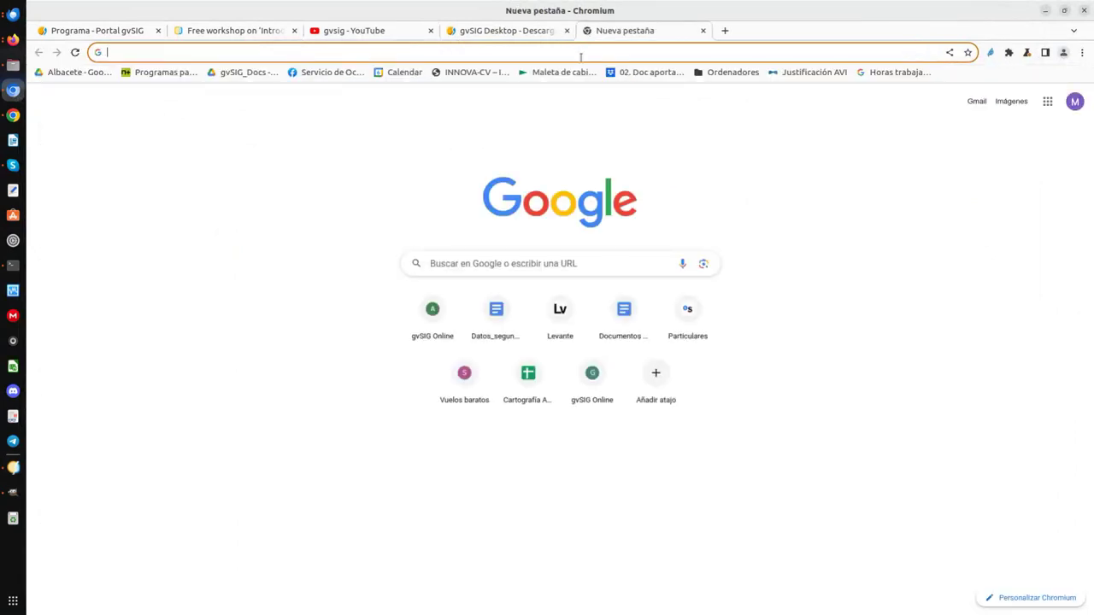
pyautogui.write('gis')
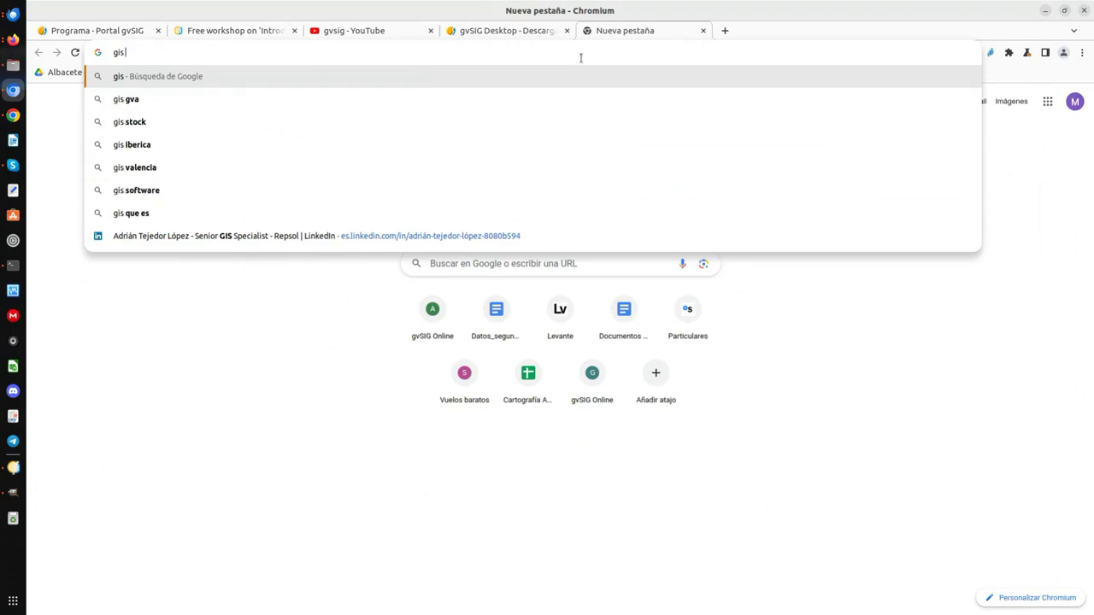
pyautogui.write(' mun')
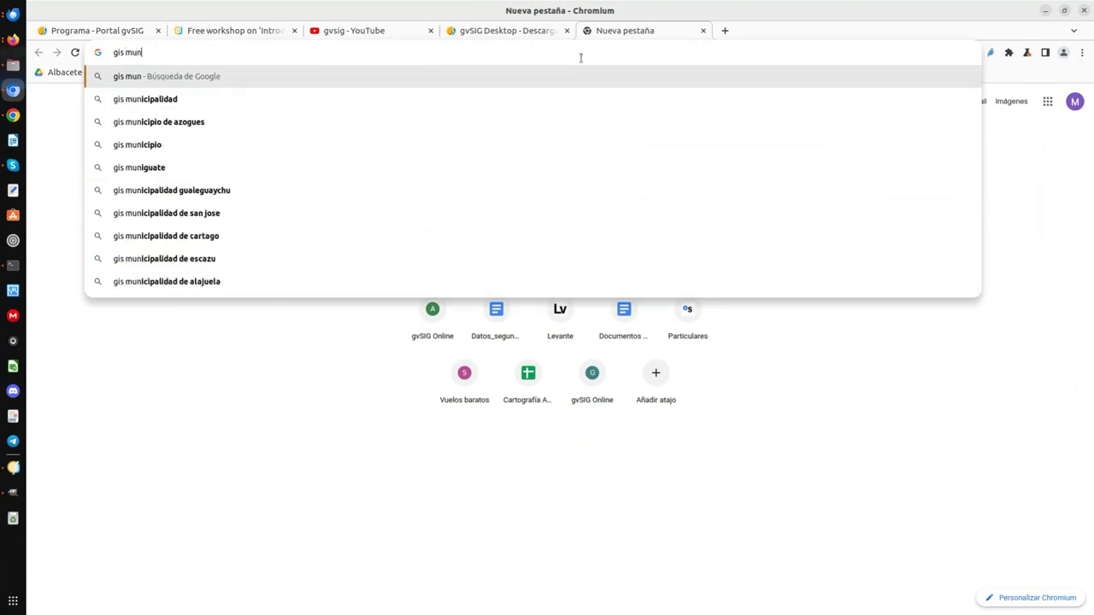
pyautogui.write('icipalitu')
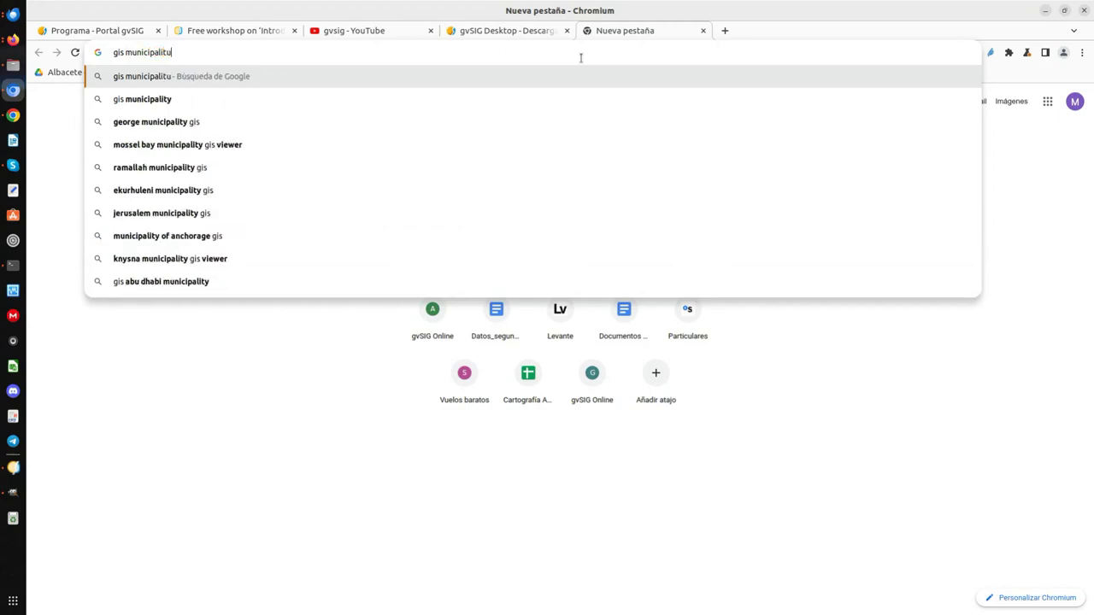
pyautogui.press('BackSpace')
pyautogui.write('y ma')
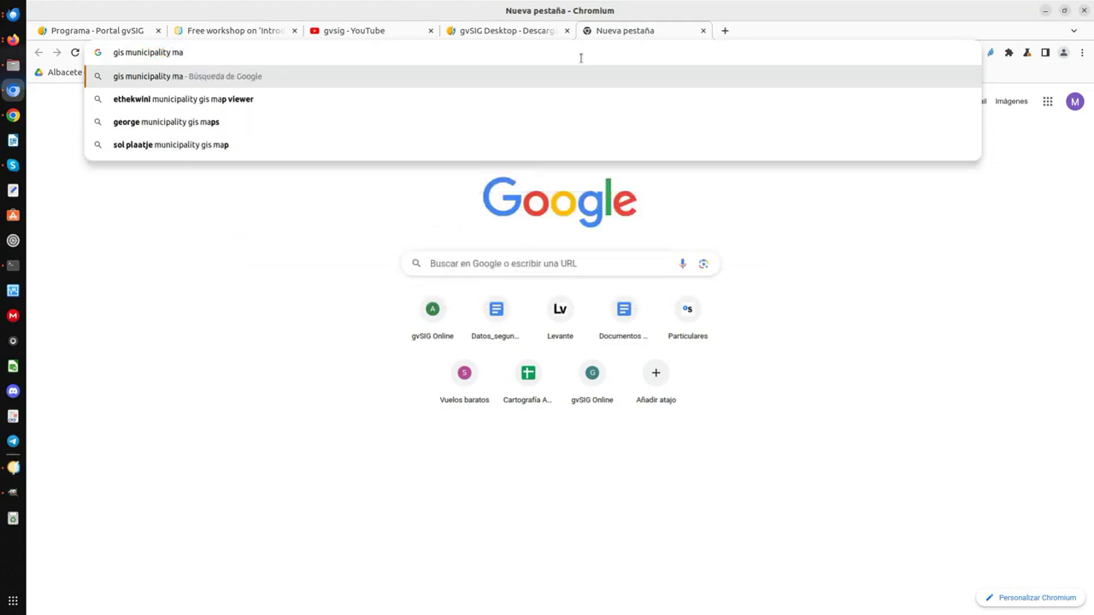
pyautogui.write('nagement')
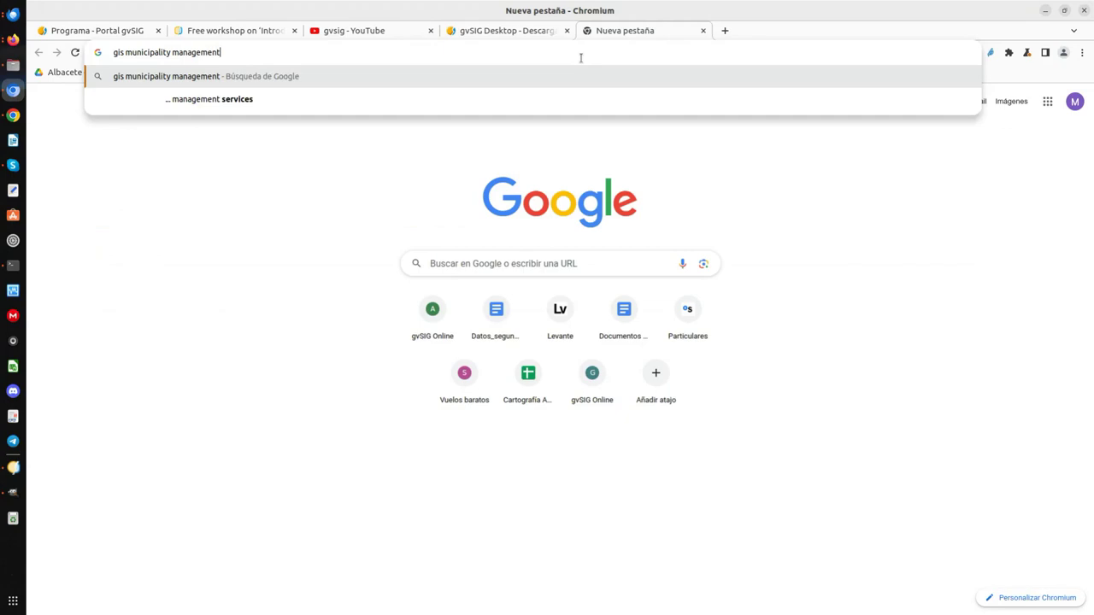
pyautogui.press('Return')
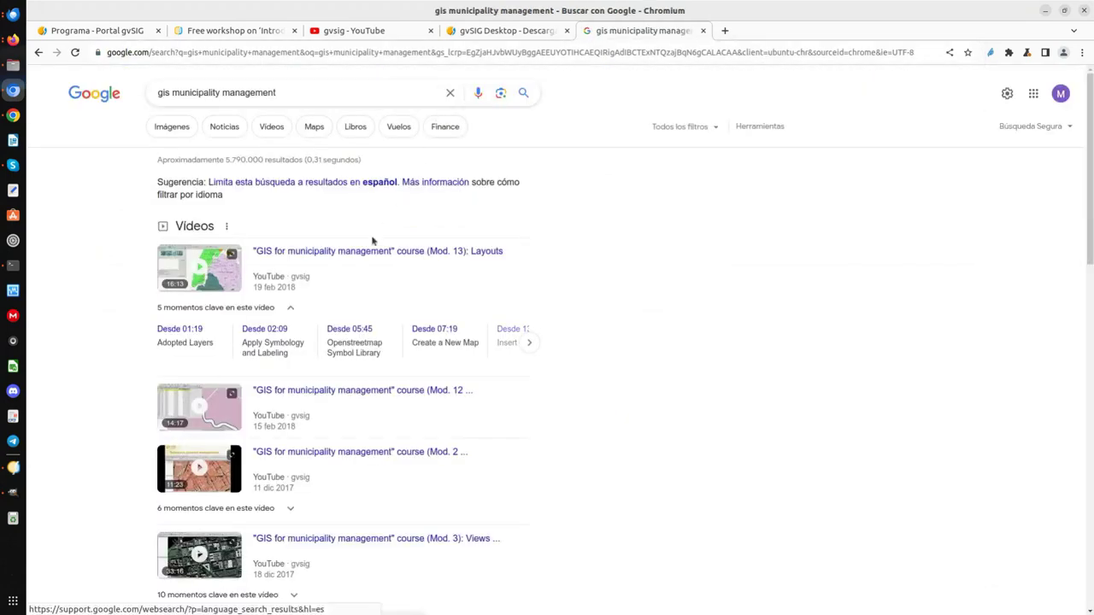
# Step: Find the gvSIG blog post with certification and complete course links for GIS applied to municipality management, and highlight Modules 3 to 14
pyautogui.scroll(-1, 357, 263)
pyautogui.scroll(-3, 357, 263)
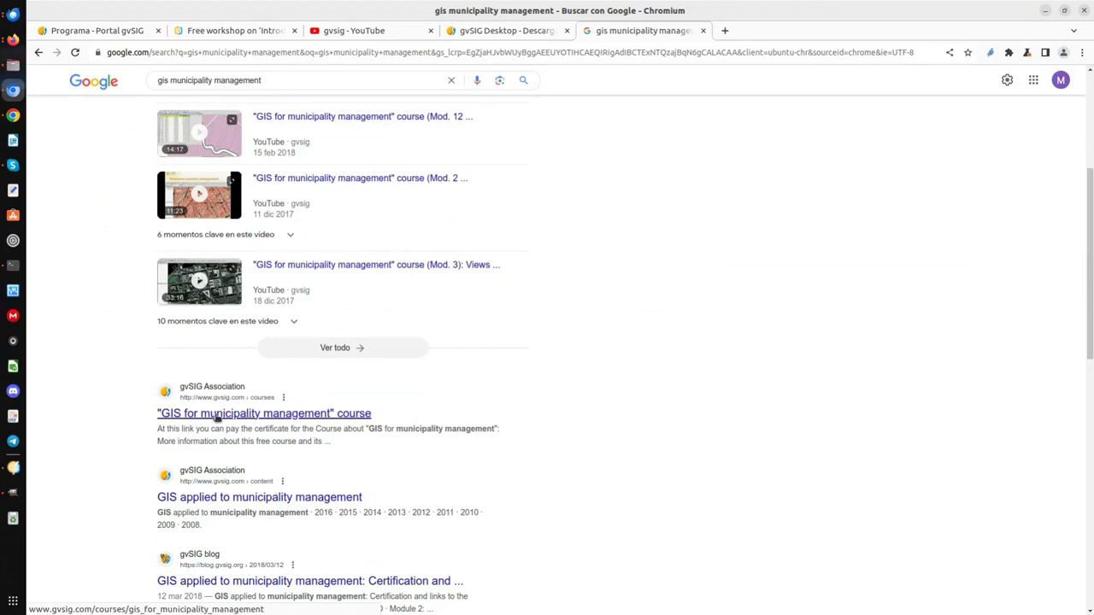
pyautogui.click(216, 416)
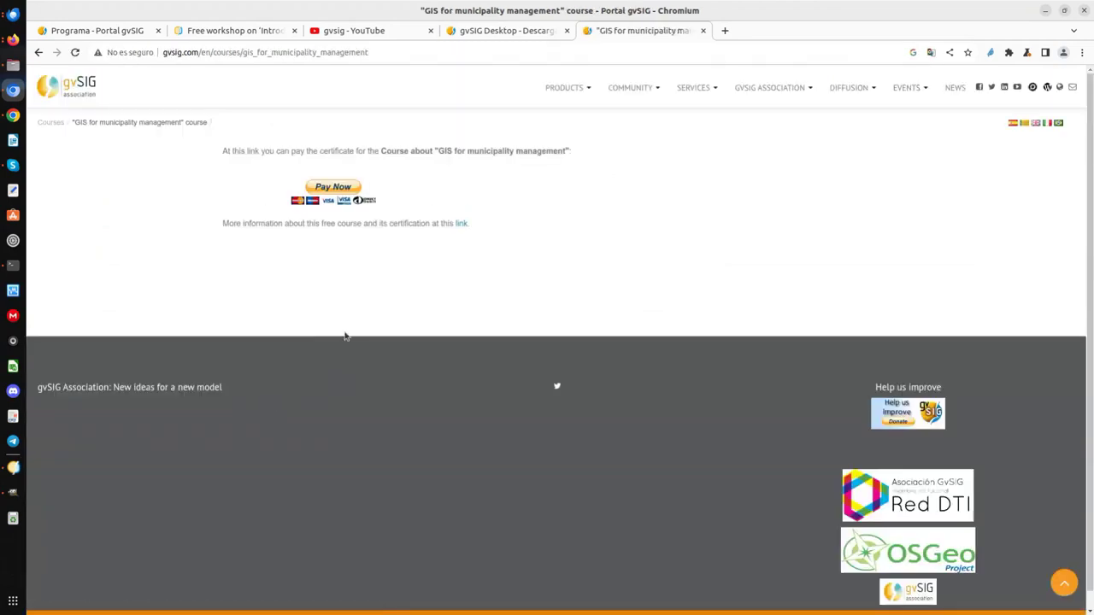
pyautogui.click(38, 52)
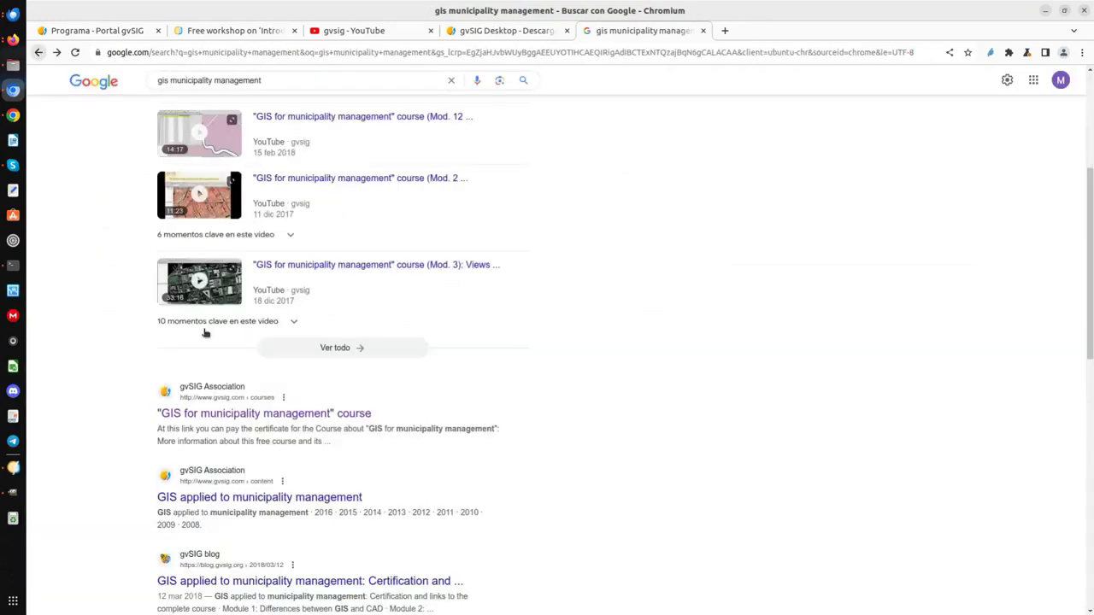
pyautogui.scroll(-3, 226, 425)
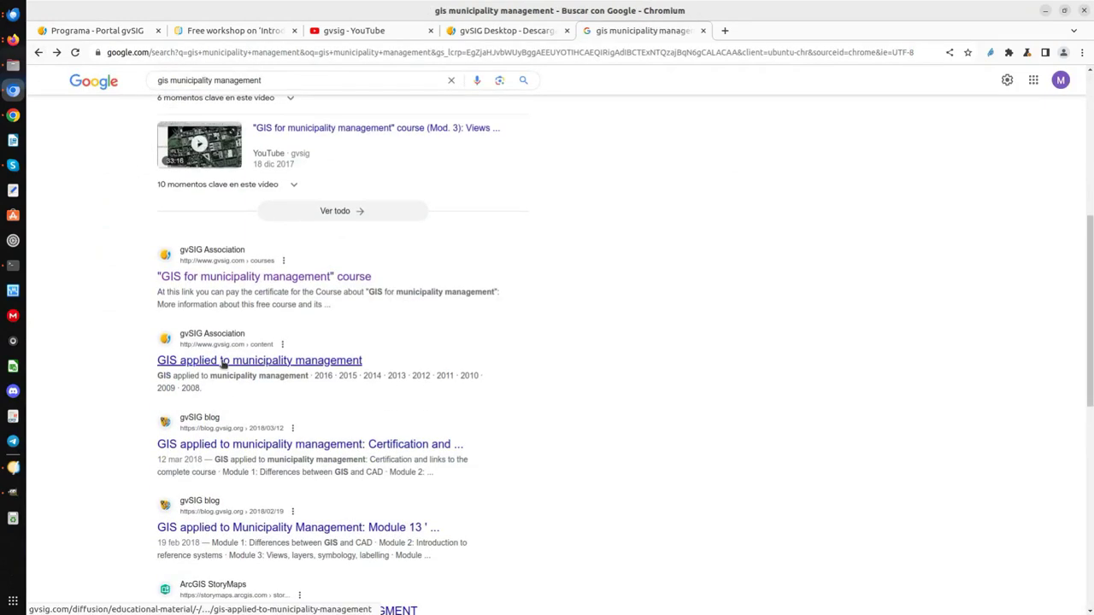
pyautogui.click(253, 447)
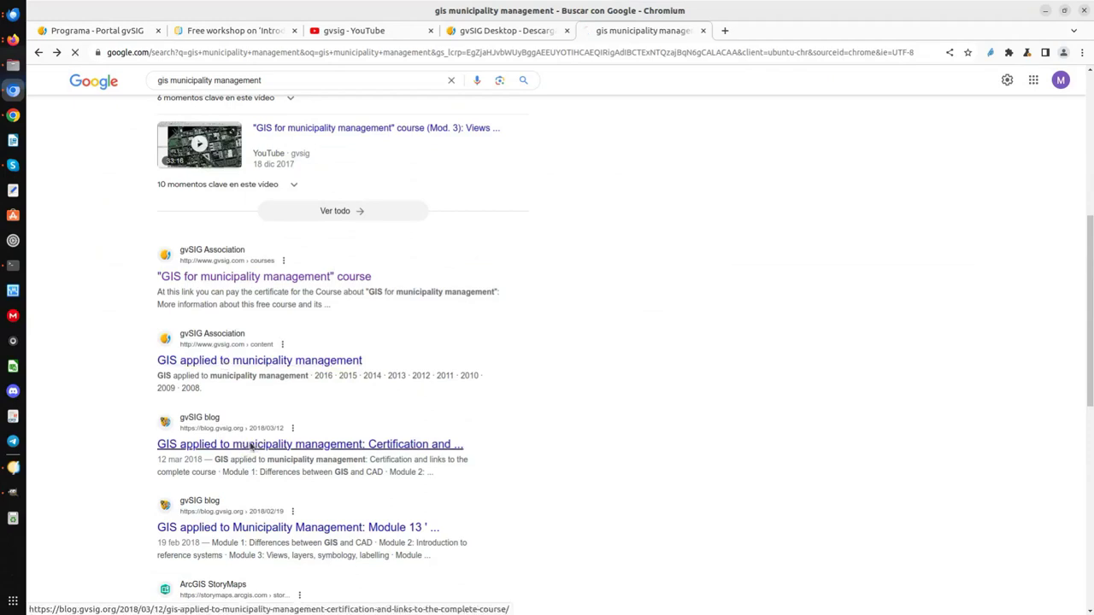
pyautogui.scroll(-15, 420, 368)
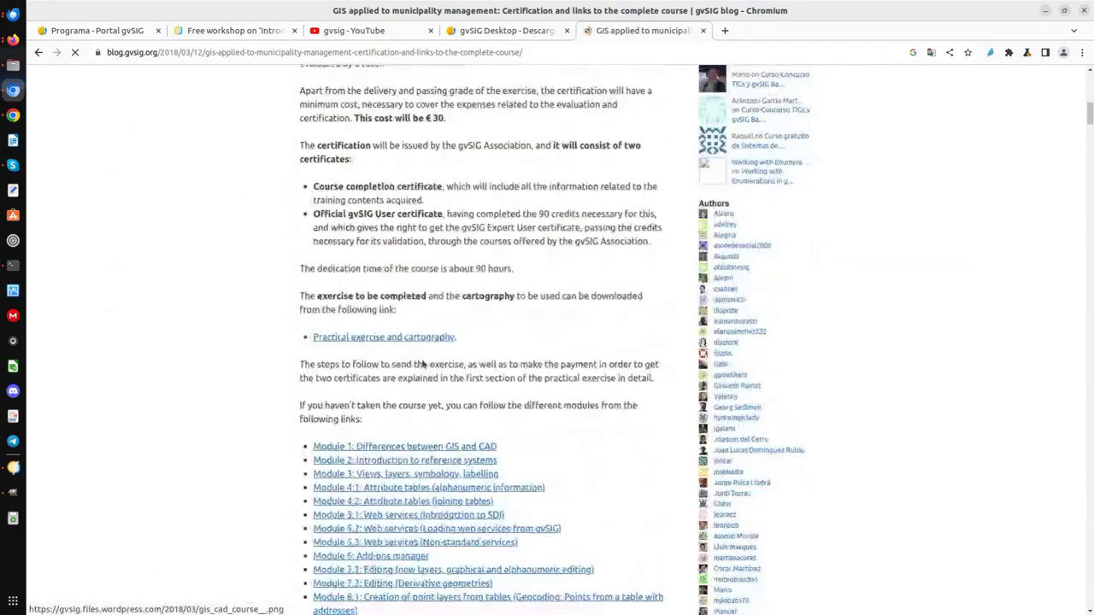
pyautogui.moveTo(301, 245); pyautogui.dragTo(310, 224)
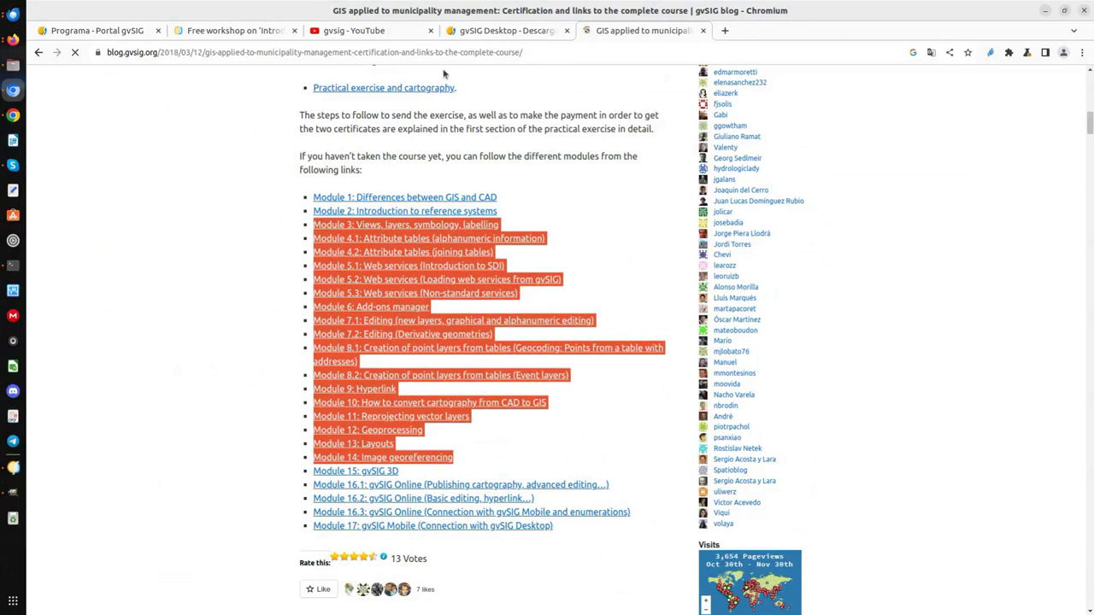
# Step: Open the community mailing lists page on the gvSIG portal and highlight the English spoken users list
pyautogui.click(478, 32)
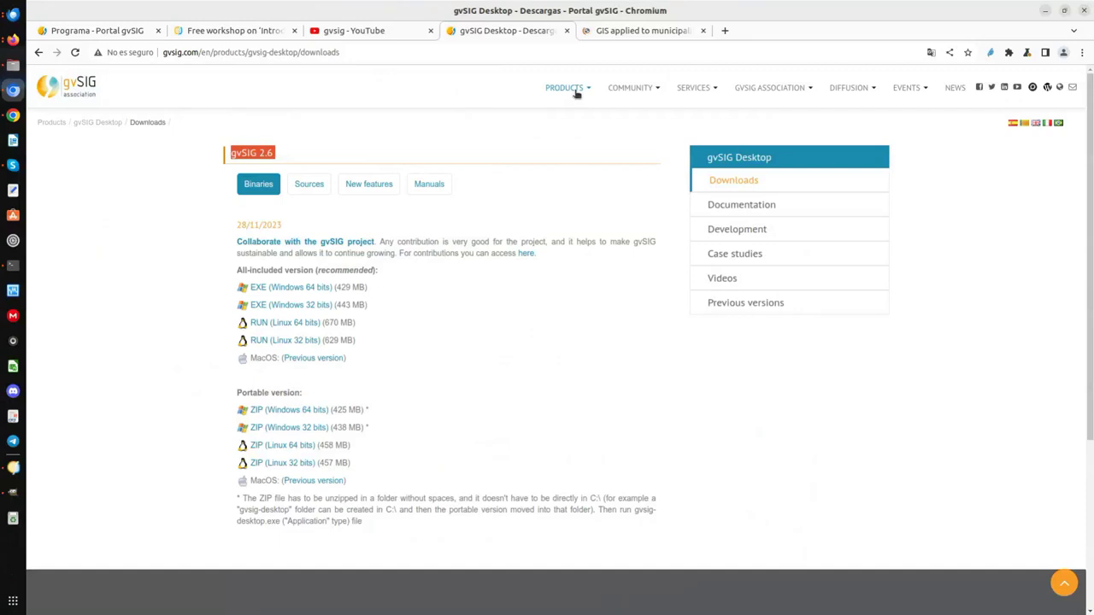
pyautogui.moveTo(641, 91)
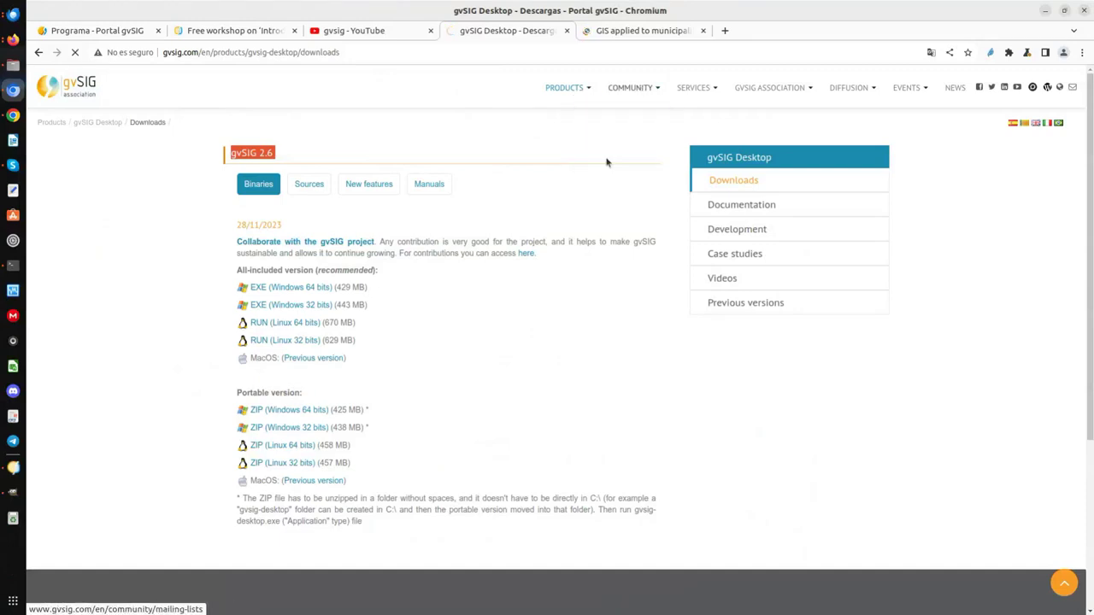
pyautogui.click(614, 158)
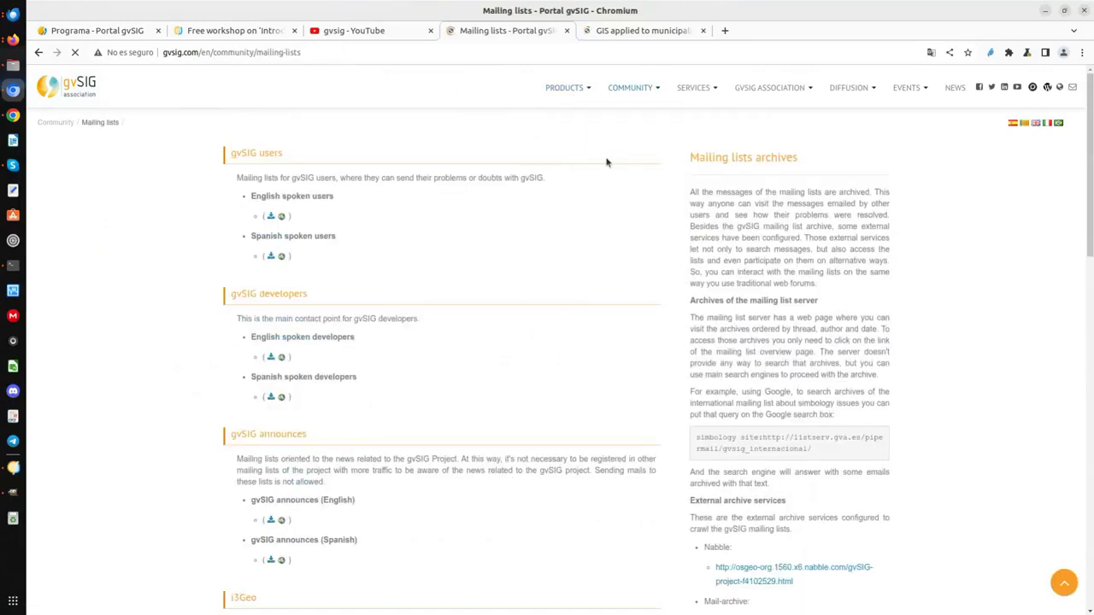
pyautogui.tripleClick(269, 195)
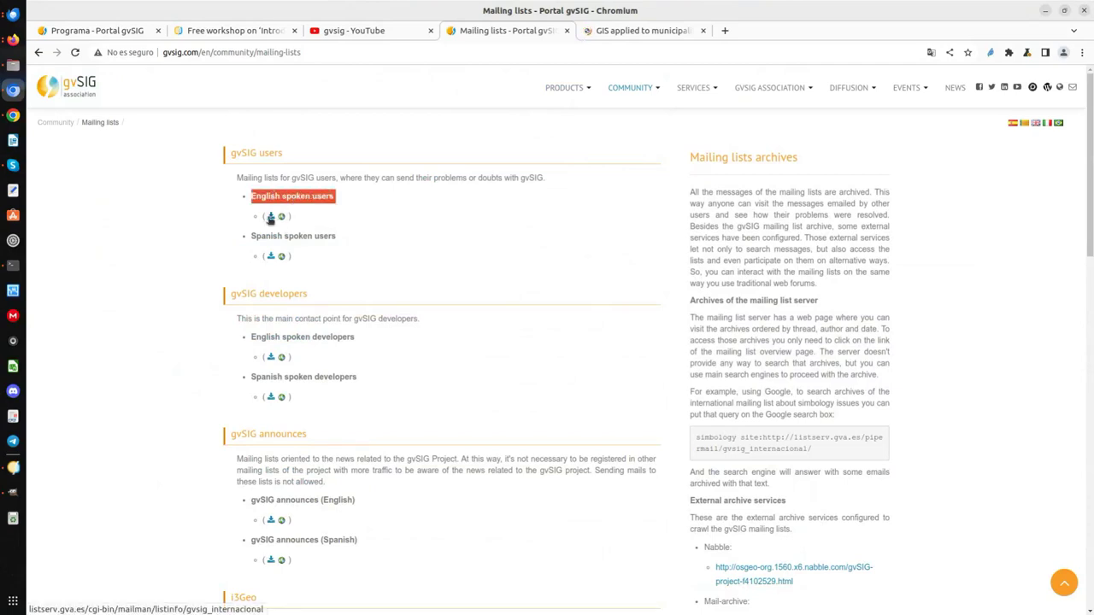